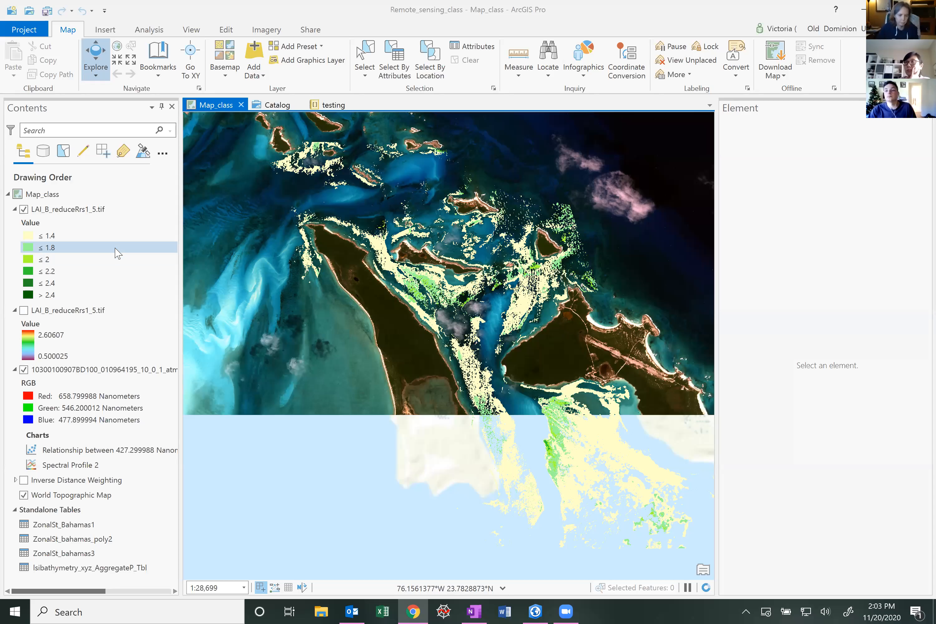
Close the Element pane beside the map to enlarge the map view
{"action": "left_click", "coordinate": [42, 213]}
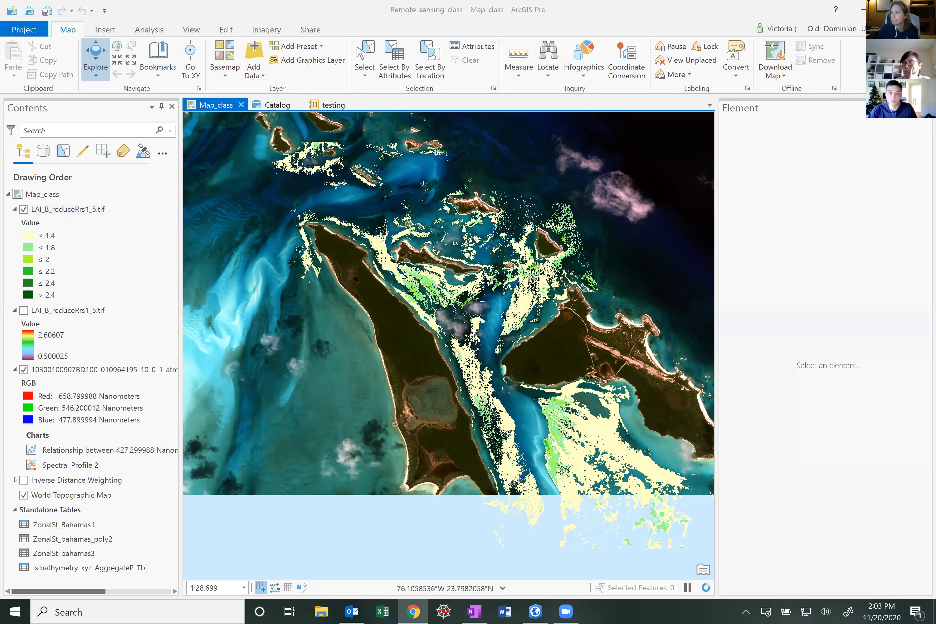
{"action": "left_click", "coordinate": [925, 107]}
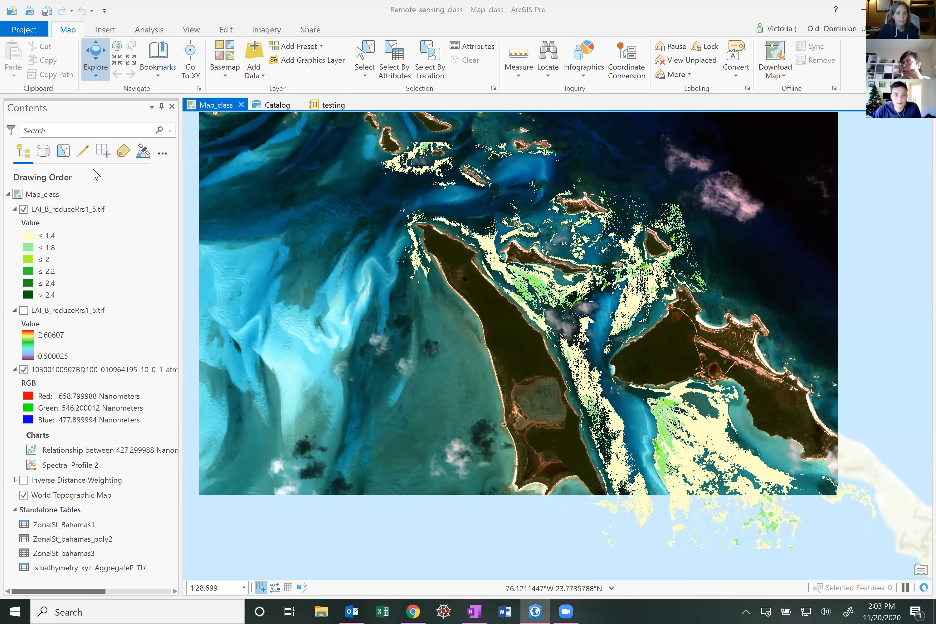
Hide the classified LAI_B_reduceRrs1_5.tif layer and show the stretched LAI_B_reduceRrs1_5.tif layer instead
{"action": "left_click", "coordinate": [82, 210]}
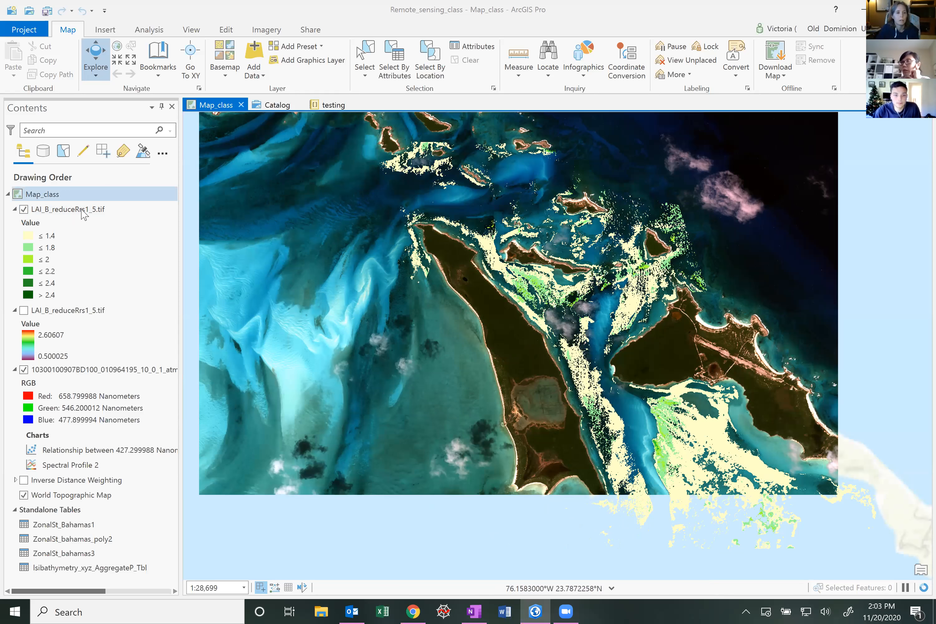
{"action": "left_click", "coordinate": [83, 213]}
{"action": "left_click", "coordinate": [26, 218]}
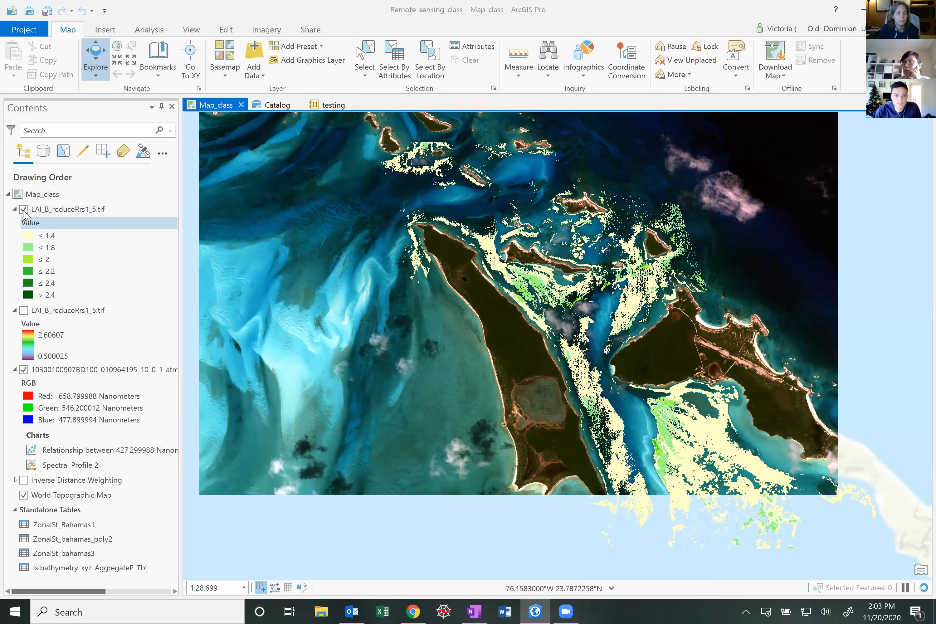
{"action": "left_click", "coordinate": [24, 311]}
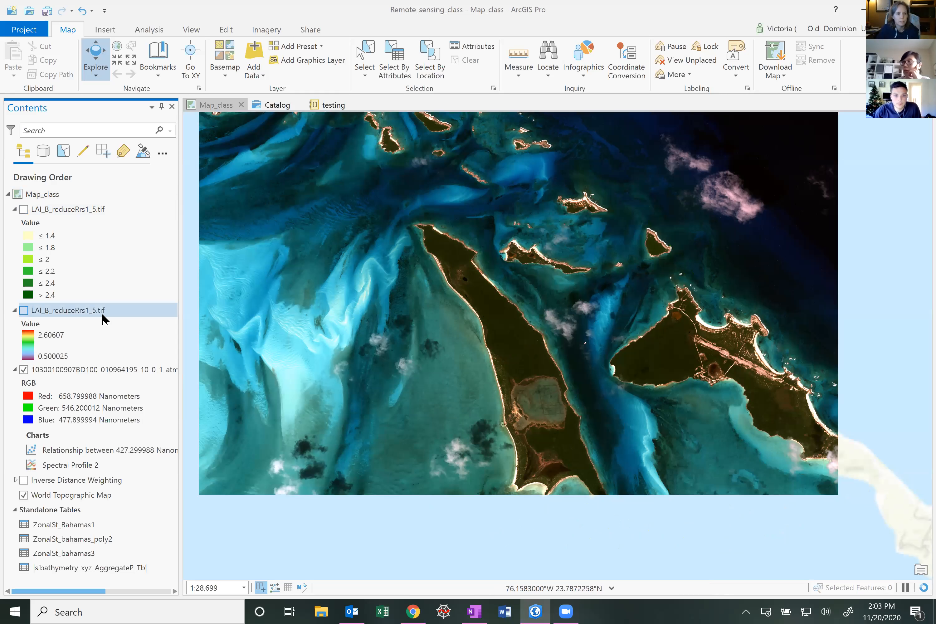
Inspect the symbology settings of the stretched LAI_B_reduceRrs1_5.tif layer
{"action": "right_click", "coordinate": [82, 312]}
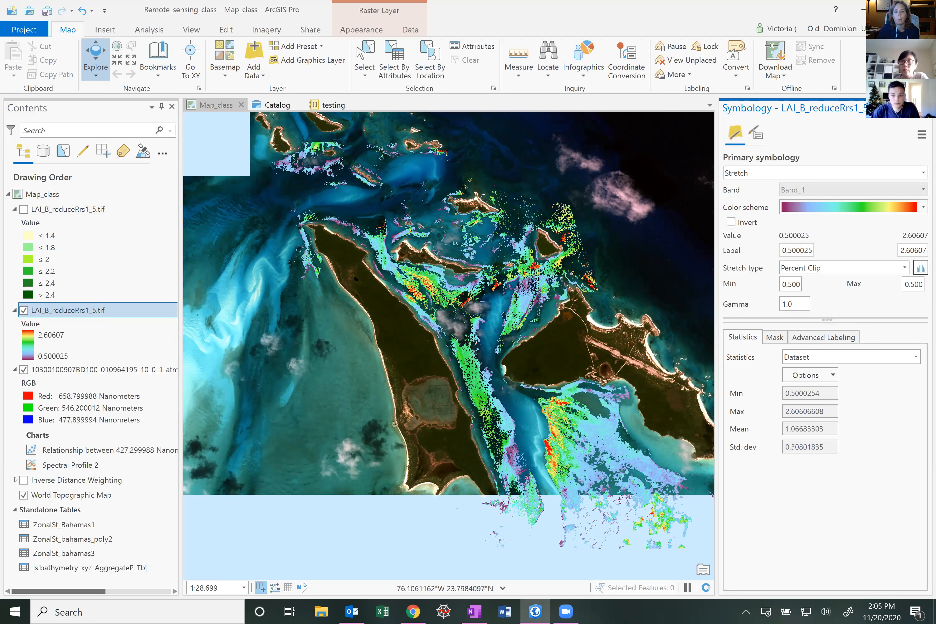
{"action": "left_click", "coordinate": [926, 107]}
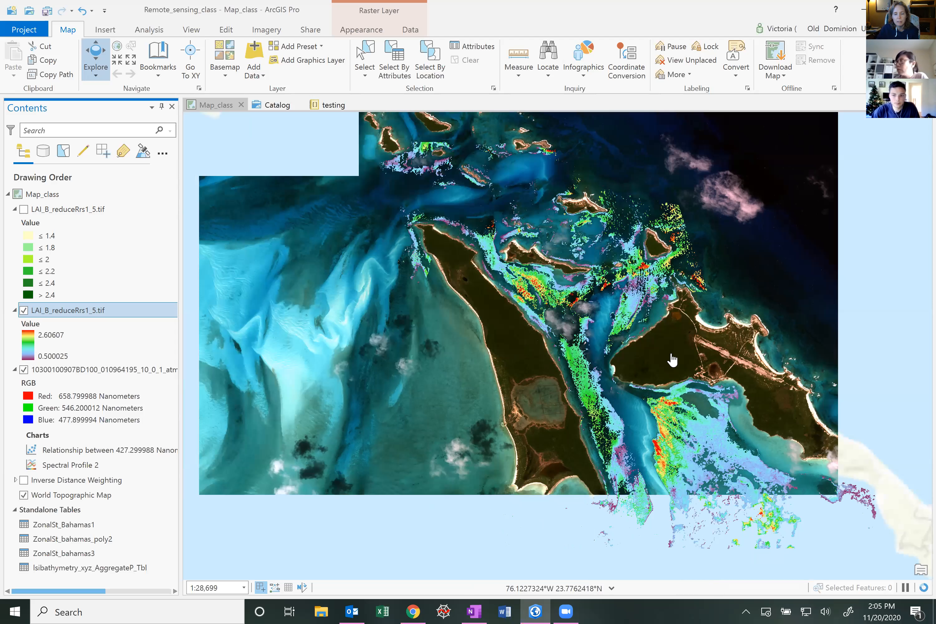
Create a new layout on a Letter portrait 8.5 × 11 in page
{"action": "left_click_drag", "start_coordinate": [659, 359], "coordinate": [591, 316]}
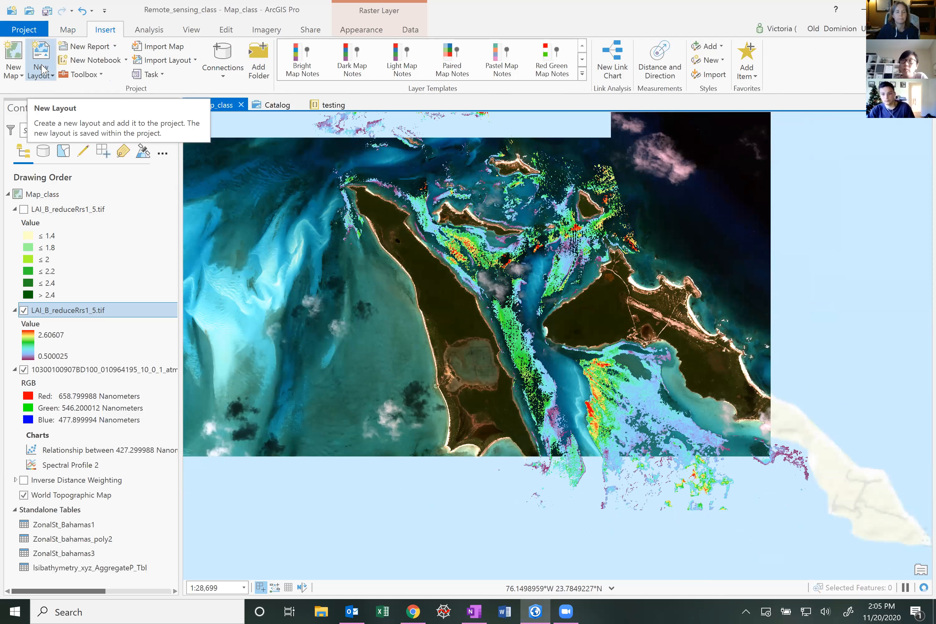
{"action": "left_click", "coordinate": [42, 69]}
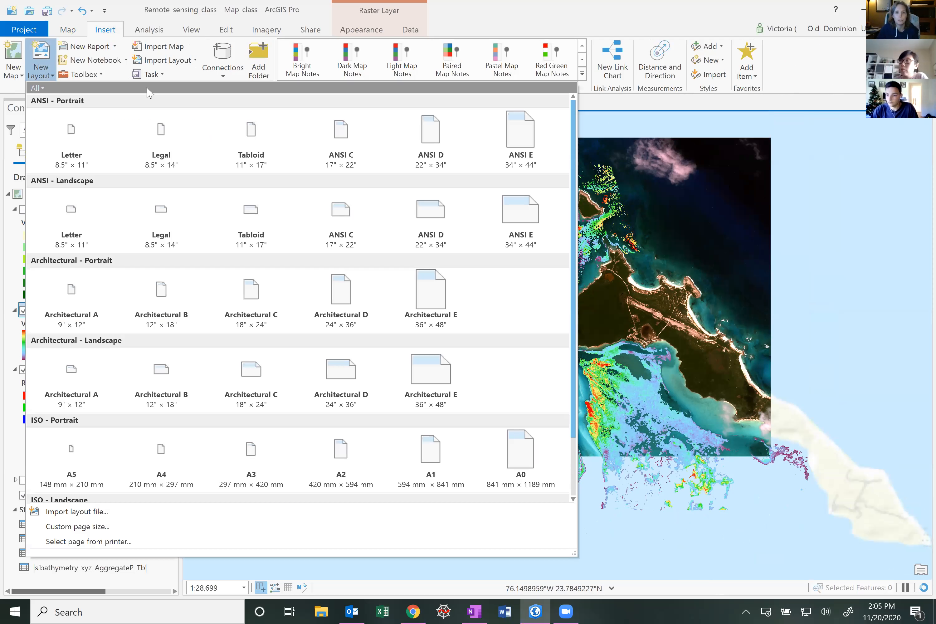
{"action": "left_click", "coordinate": [221, 87]}
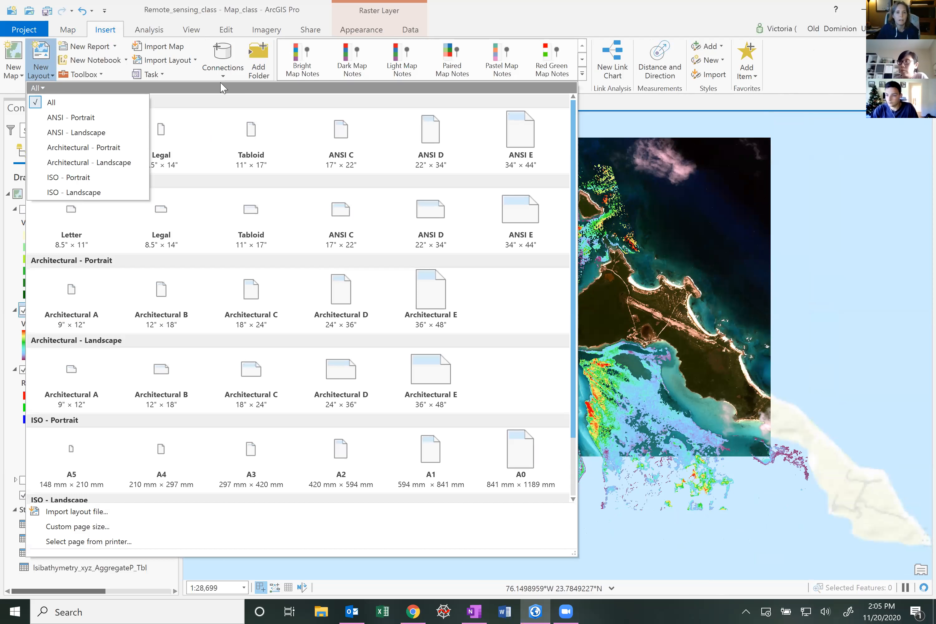
{"action": "left_click", "coordinate": [278, 77]}
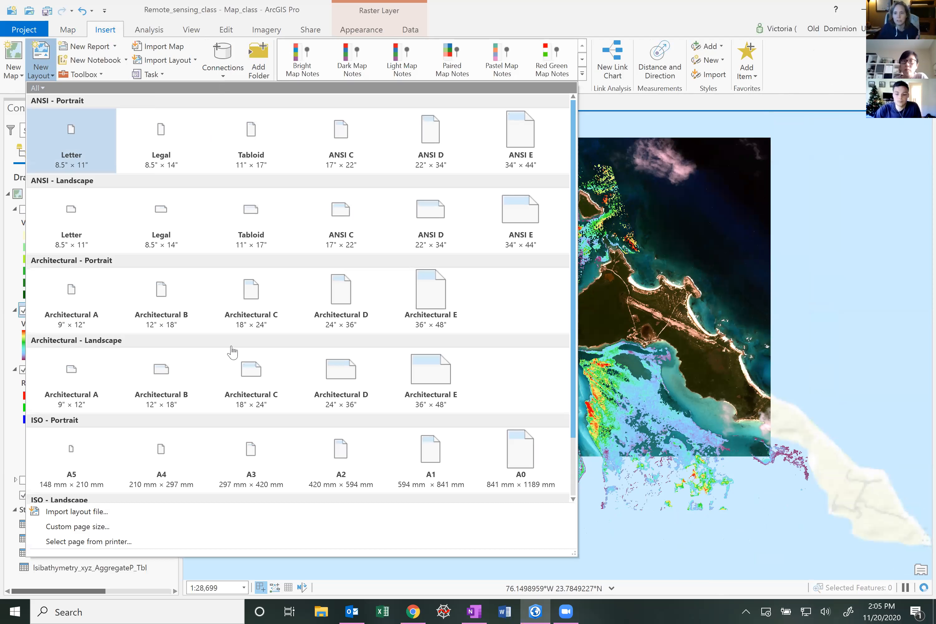
{"action": "left_click", "coordinate": [803, 325]}
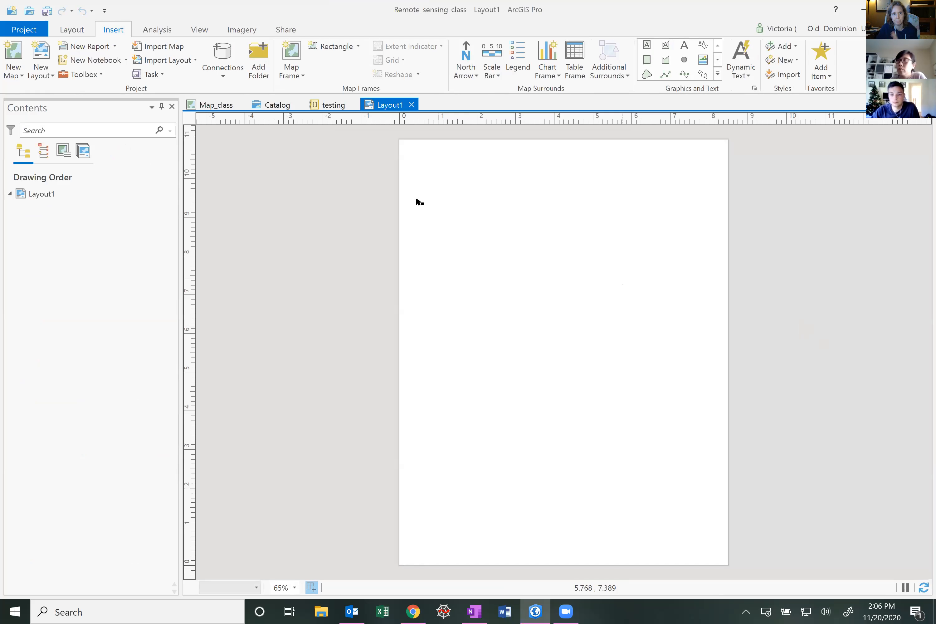
Insert a map frame of Map_class at 1:28,699, drawn about 8 × 8.6 in across the upper page
{"action": "left_click", "coordinate": [292, 69]}
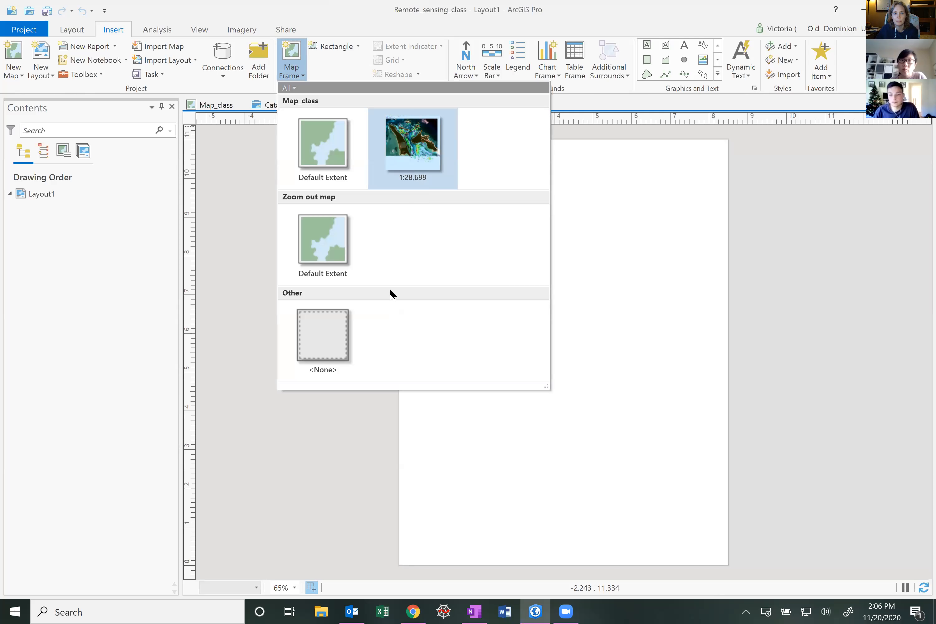
{"action": "left_click", "coordinate": [422, 151]}
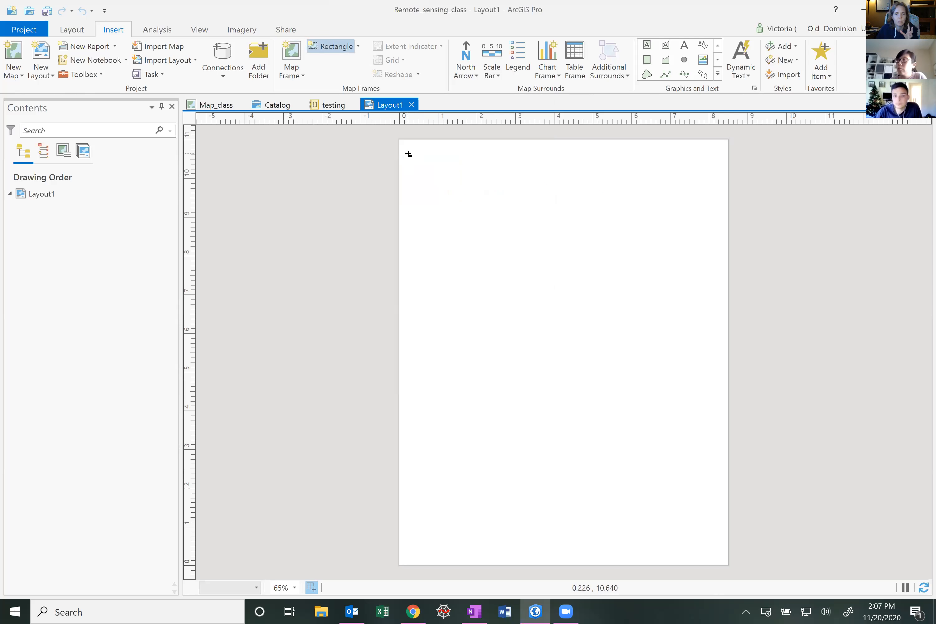
{"action": "left_click_drag", "start_coordinate": [408, 154], "coordinate": [722, 486]}
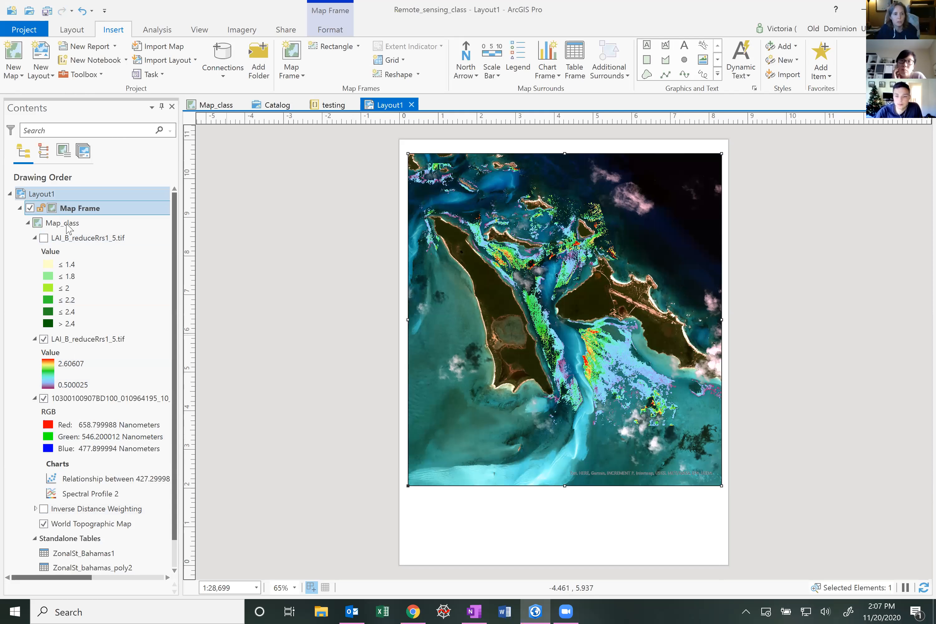
Switch to the Map_class map view and back to the layout
{"action": "left_click", "coordinate": [80, 374]}
{"action": "left_click", "coordinate": [210, 103]}
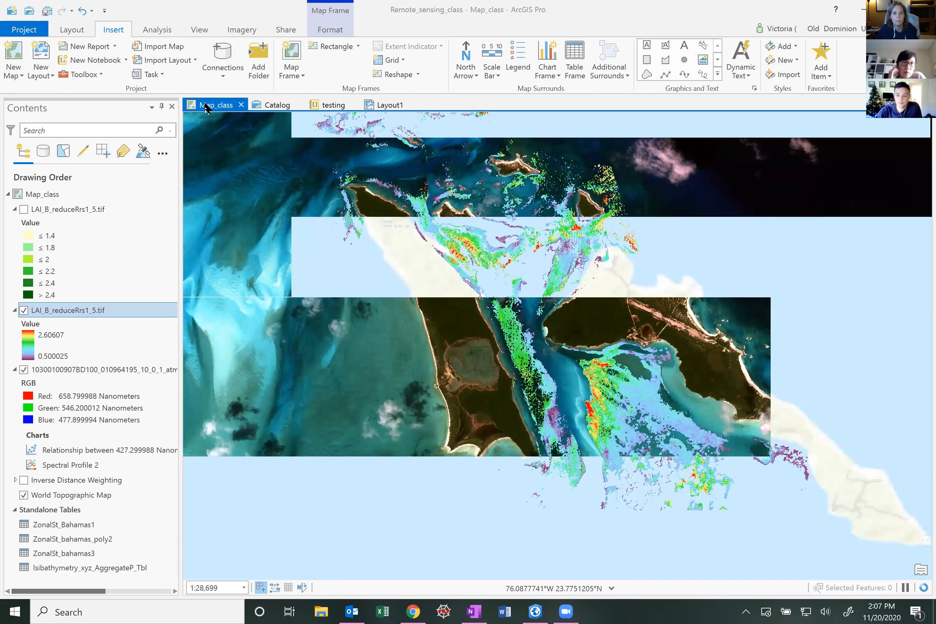
{"action": "left_click", "coordinate": [368, 105]}
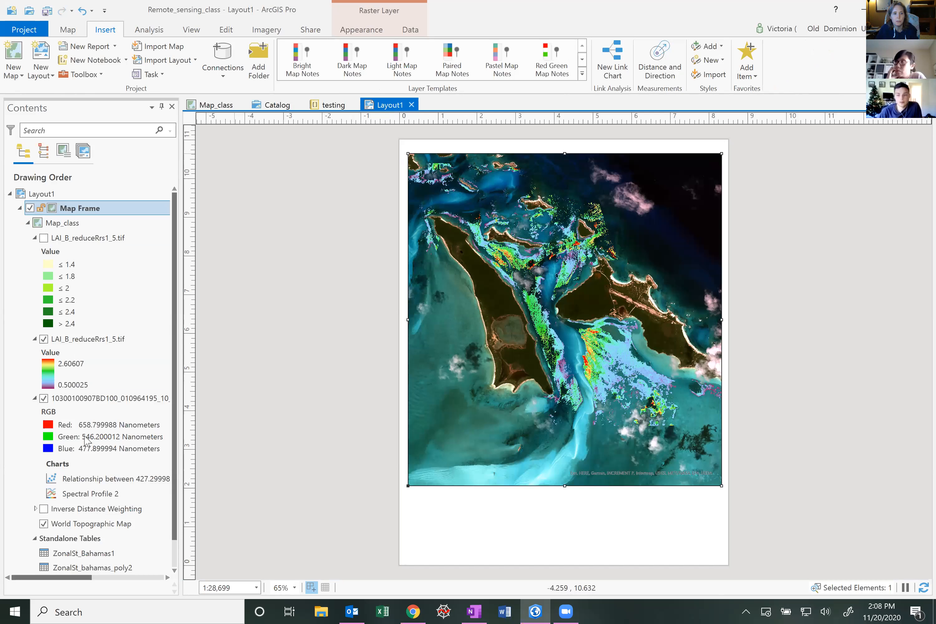
Toggle the stretched LAI layer's visibility off and on in the layout's map frame
{"action": "left_click", "coordinate": [92, 251]}
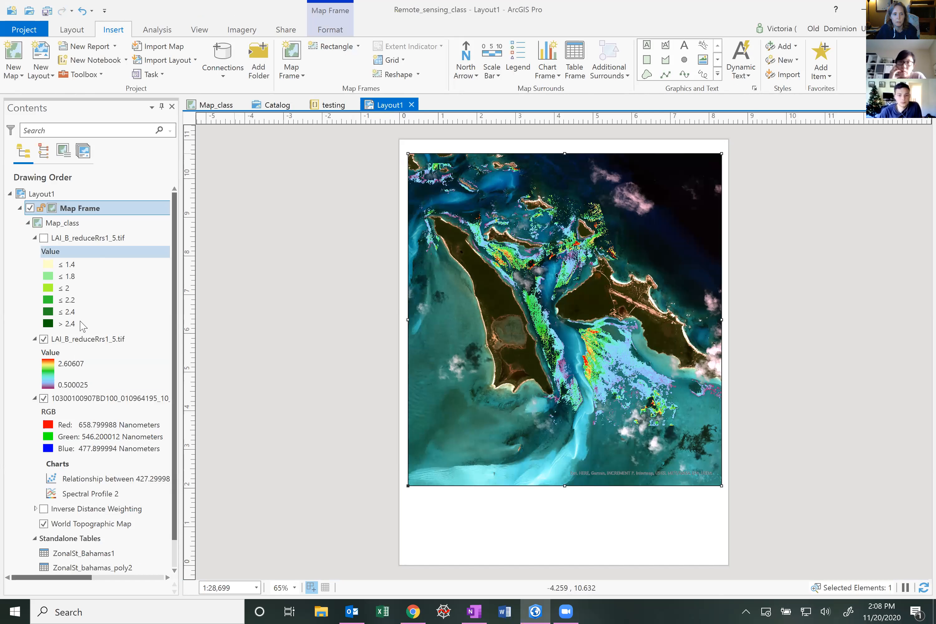
{"action": "left_click", "coordinate": [44, 340]}
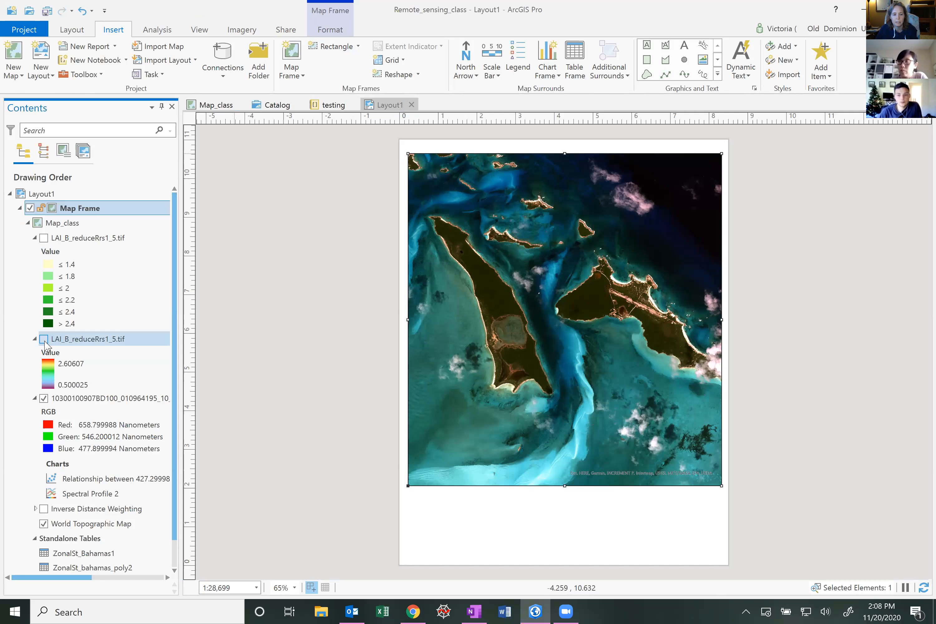
{"action": "left_click", "coordinate": [45, 339]}
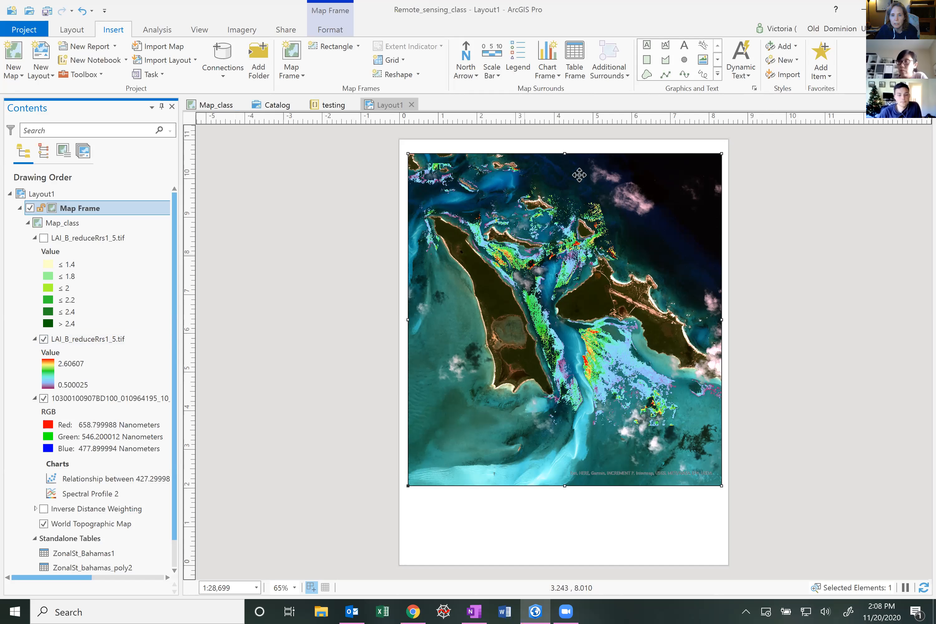
{"action": "left_click_drag", "start_coordinate": [564, 153], "coordinate": [565, 152]}
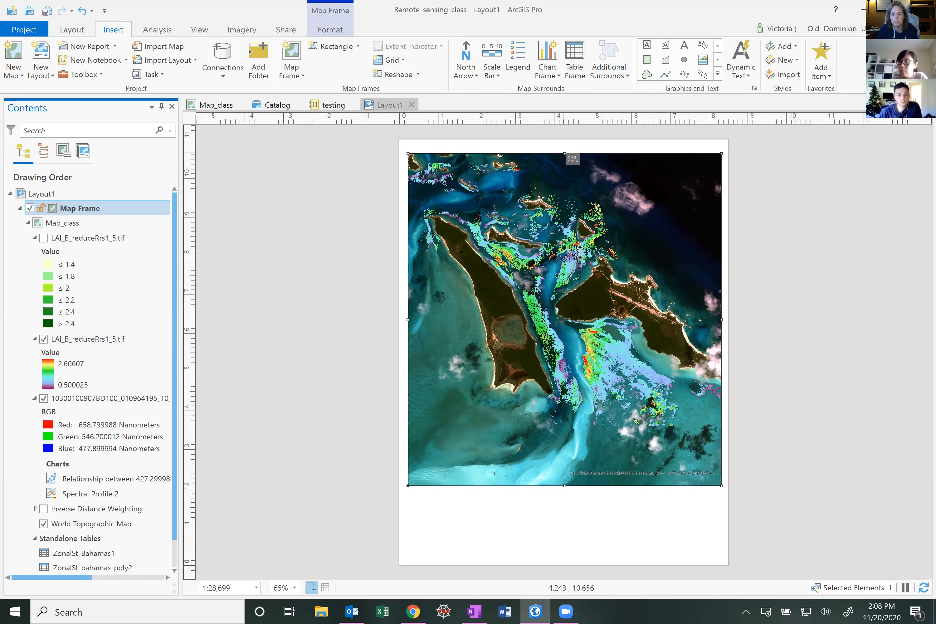
{"action": "left_click_drag", "start_coordinate": [580, 253], "coordinate": [580, 255]}
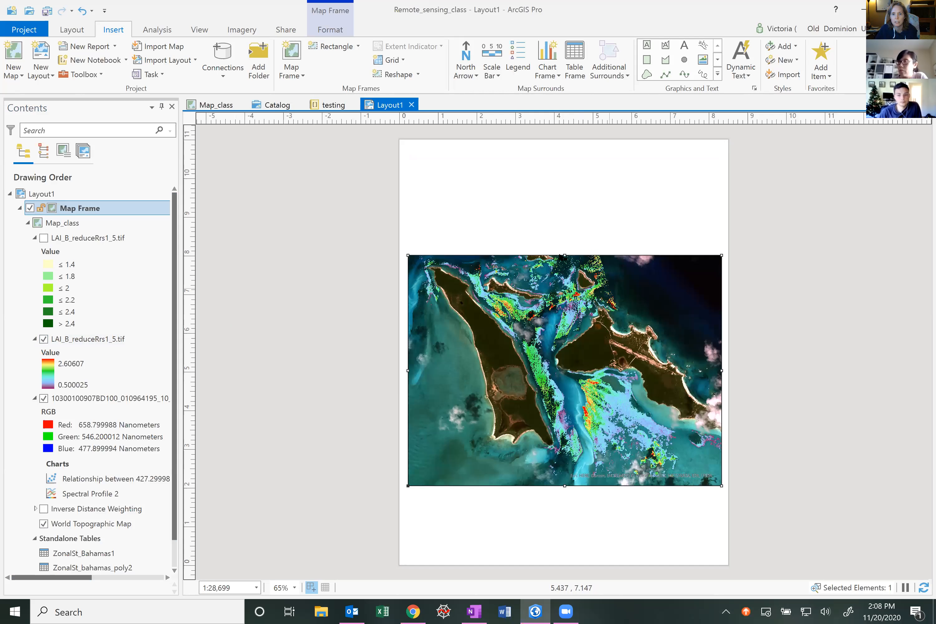
{"action": "left_click_drag", "start_coordinate": [566, 255], "coordinate": [558, 151]}
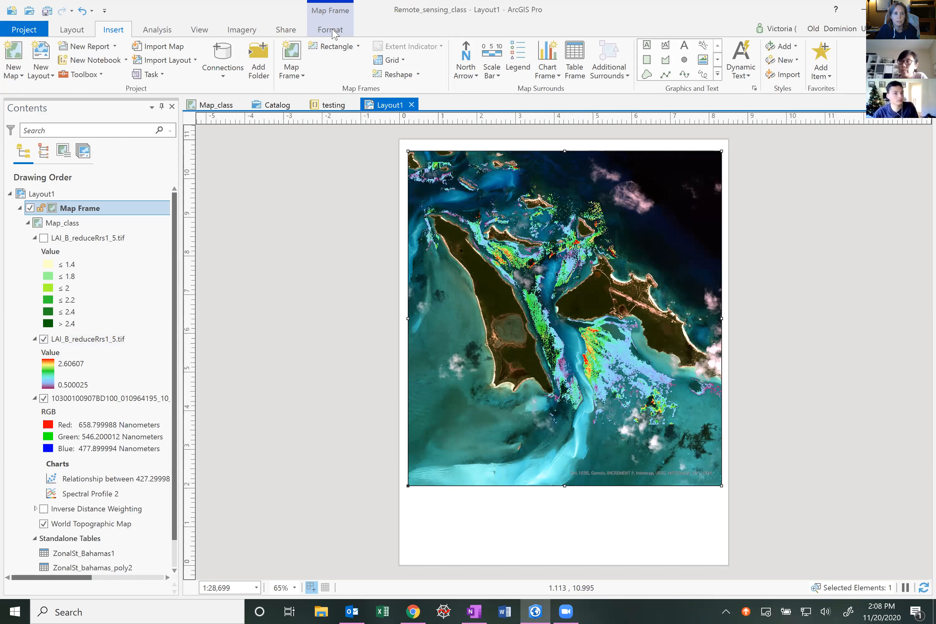
{"action": "left_click", "coordinate": [73, 31]}
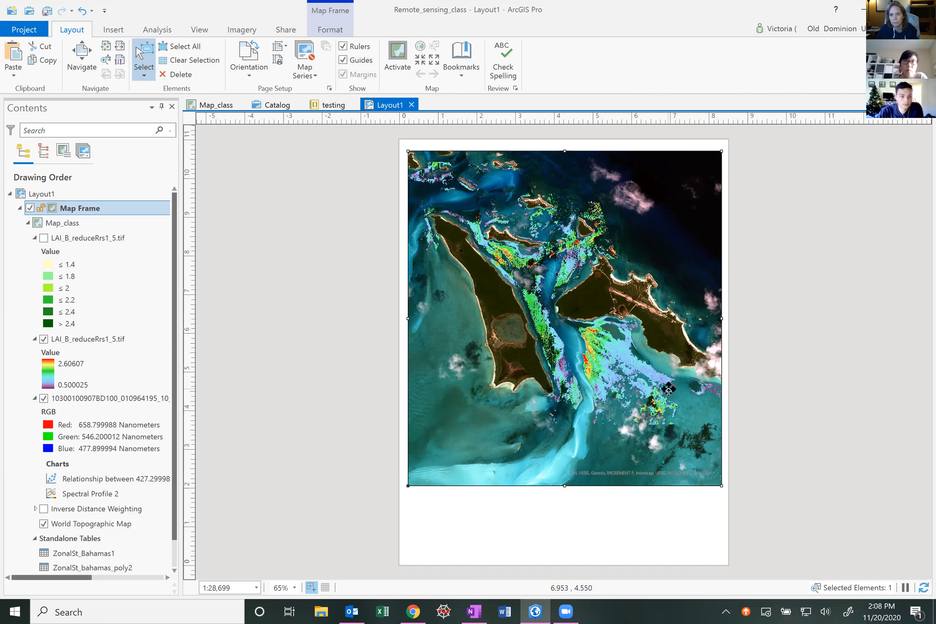
{"action": "scroll", "coordinate": [669, 389], "scroll_direction": "up", "scroll_amount": 5}
{"action": "scroll", "coordinate": [668, 389], "scroll_direction": "down", "scroll_amount": 5}
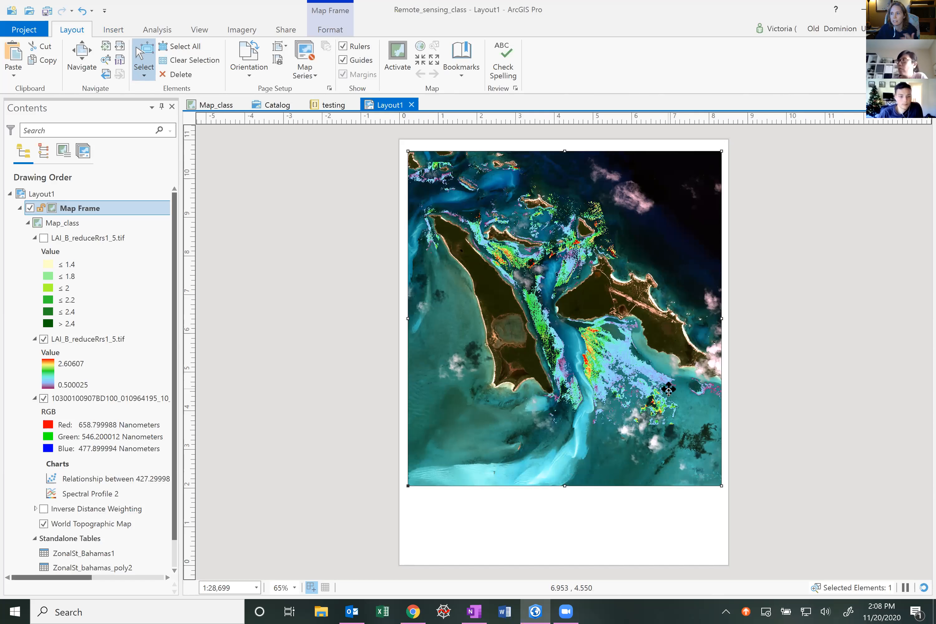
{"action": "scroll", "coordinate": [669, 388], "scroll_direction": "up", "scroll_amount": 1}
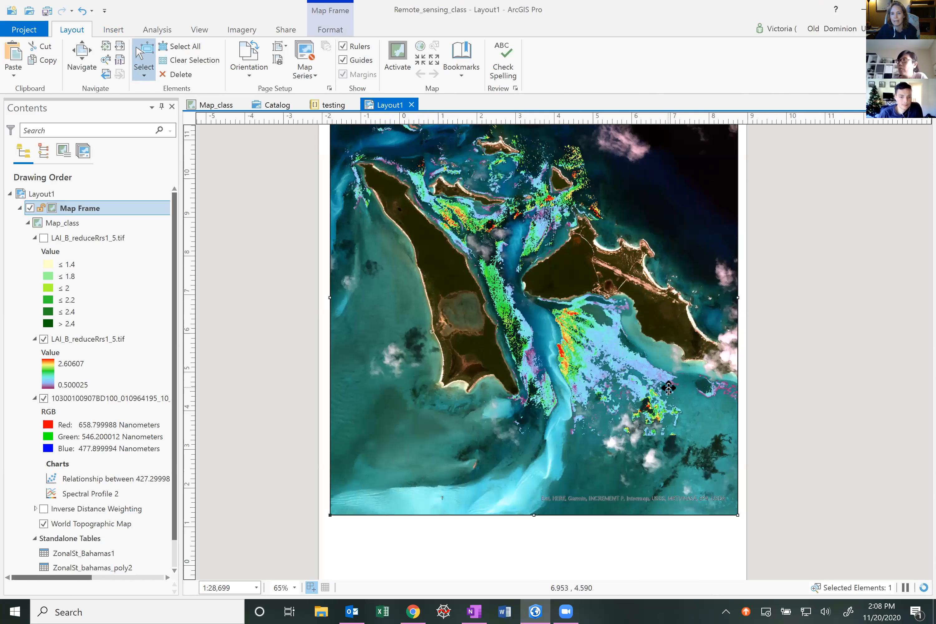
{"action": "scroll", "coordinate": [668, 388], "scroll_direction": "down", "scroll_amount": 2}
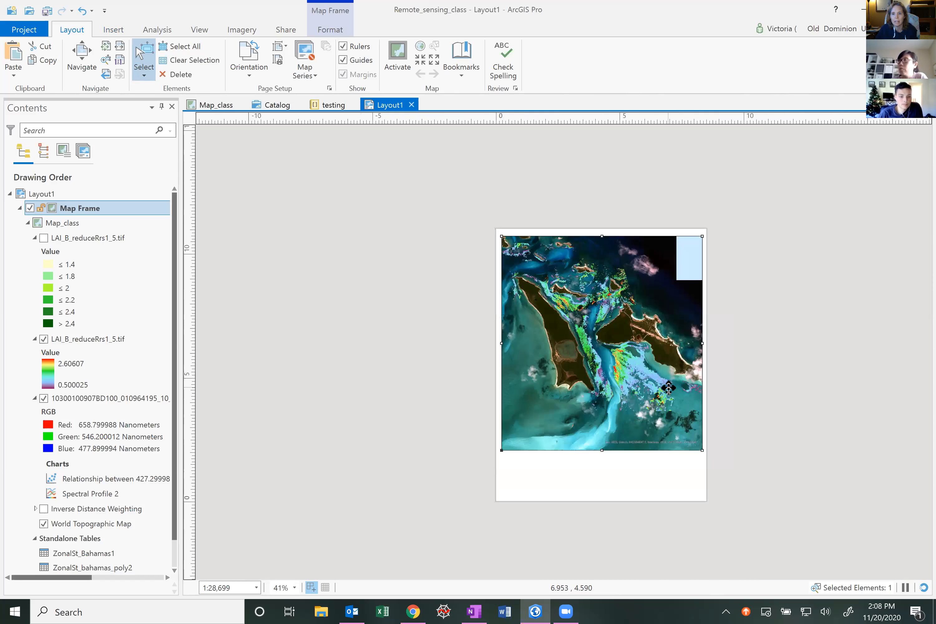
{"action": "scroll", "coordinate": [669, 387], "scroll_direction": "up", "scroll_amount": 2}
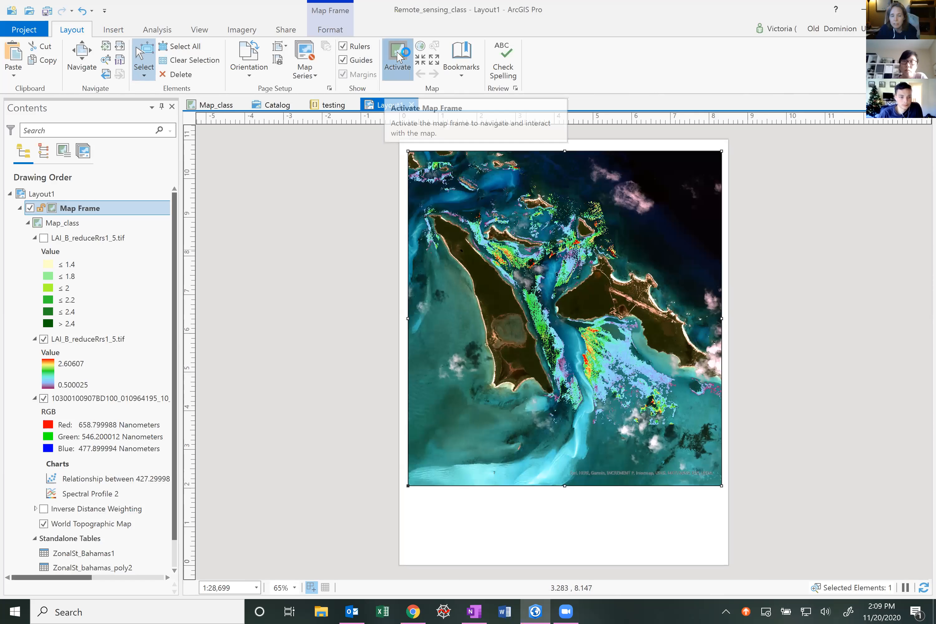
Activate the map frame, zoom its map in to 1:18,367, and close the activation
{"action": "left_click", "coordinate": [397, 57]}
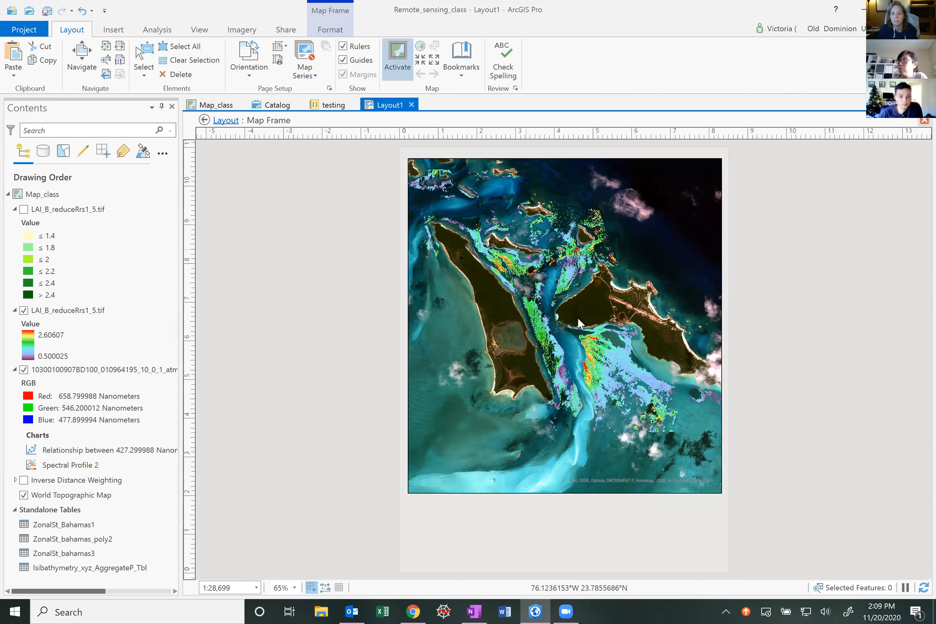
{"action": "scroll", "coordinate": [581, 329], "scroll_direction": "up", "scroll_amount": 3}
{"action": "scroll", "coordinate": [580, 323], "scroll_direction": "down", "scroll_amount": 3}
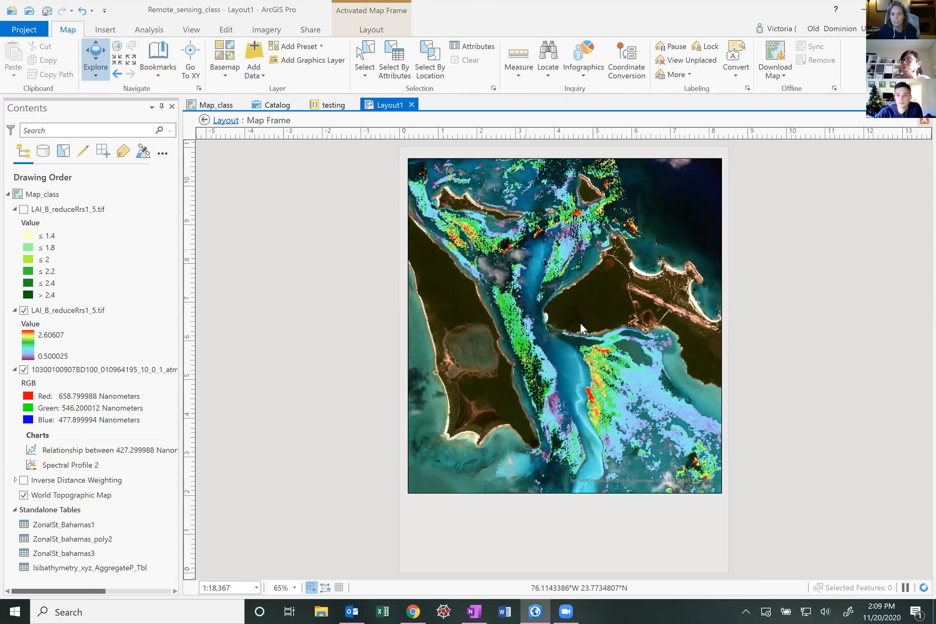
{"action": "scroll", "coordinate": [580, 323], "scroll_direction": "down", "scroll_amount": 2}
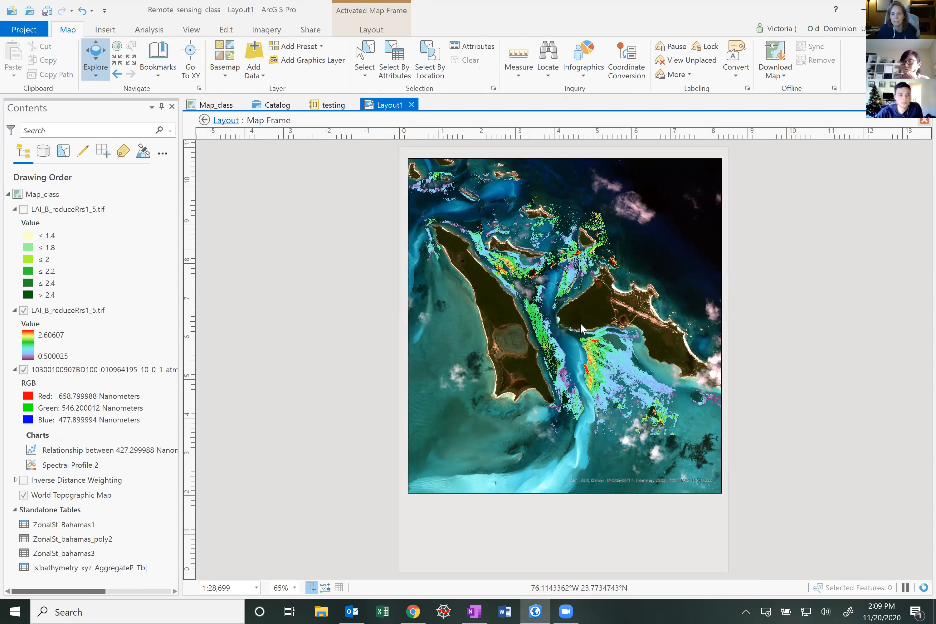
{"action": "scroll", "coordinate": [580, 323], "scroll_direction": "up", "scroll_amount": 2}
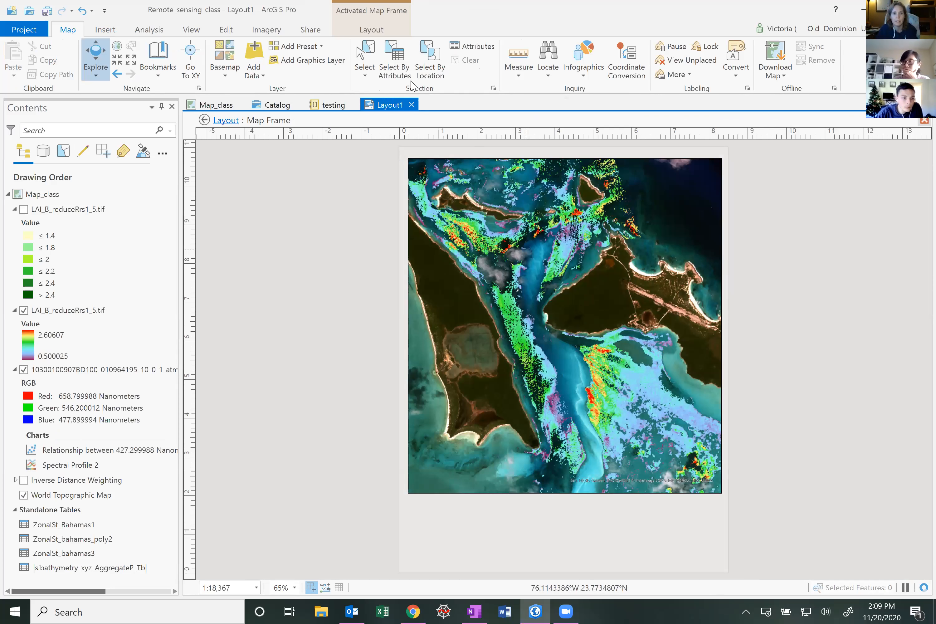
{"action": "left_click", "coordinate": [371, 30]}
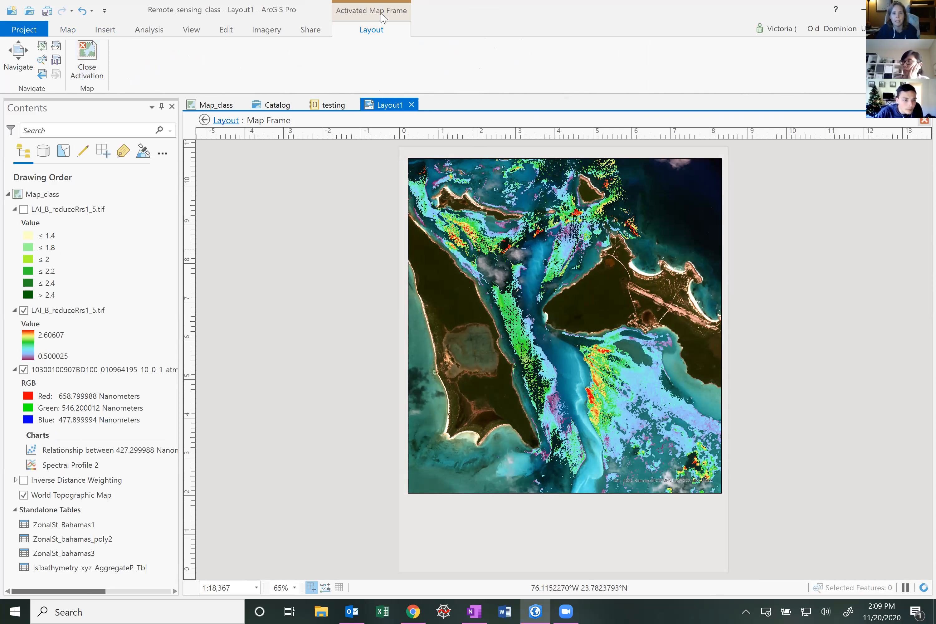
{"action": "left_click", "coordinate": [87, 52]}
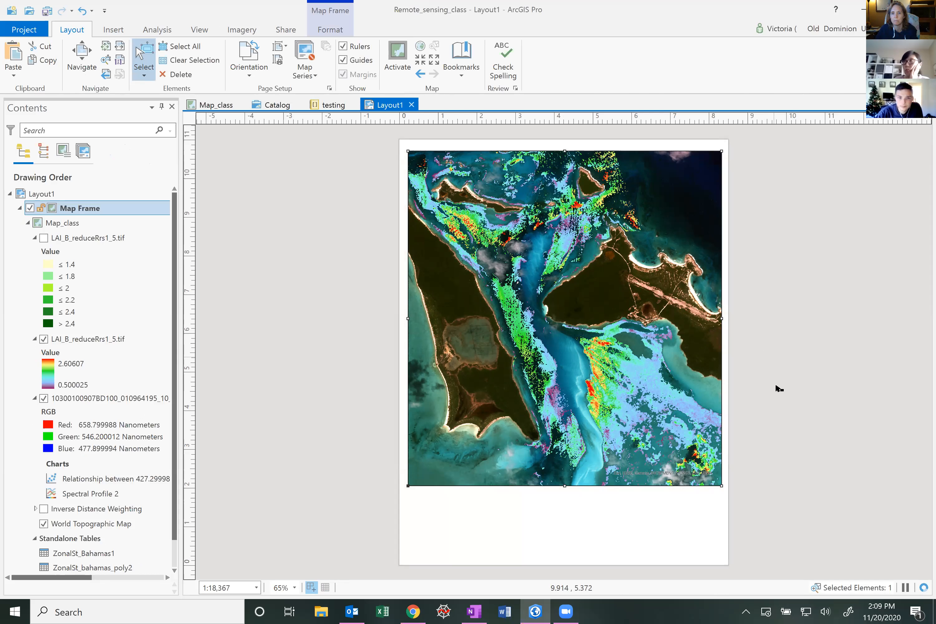
{"action": "scroll", "coordinate": [779, 391], "scroll_direction": "up", "scroll_amount": 3}
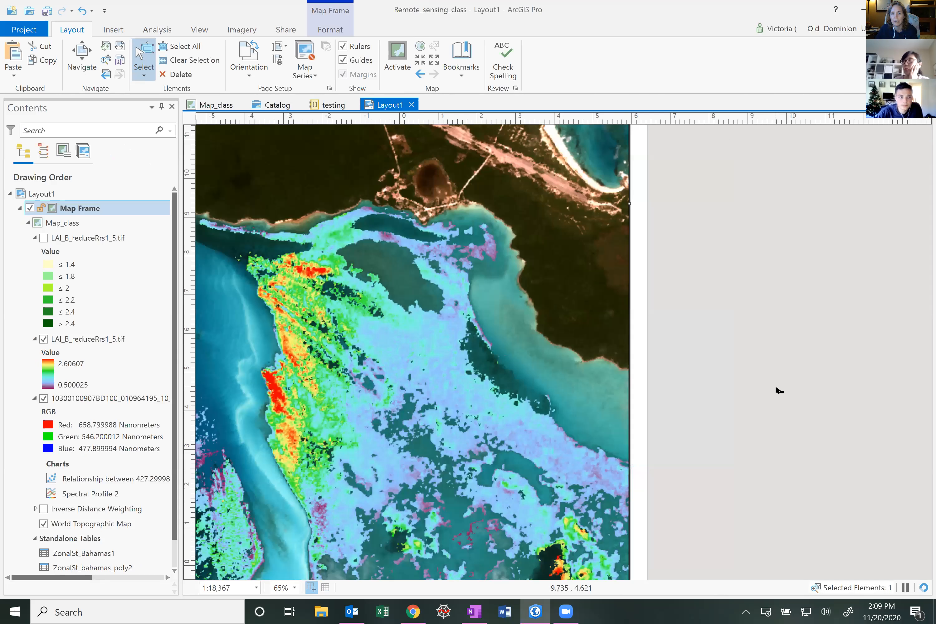
{"action": "scroll", "coordinate": [779, 391], "scroll_direction": "down", "scroll_amount": 3}
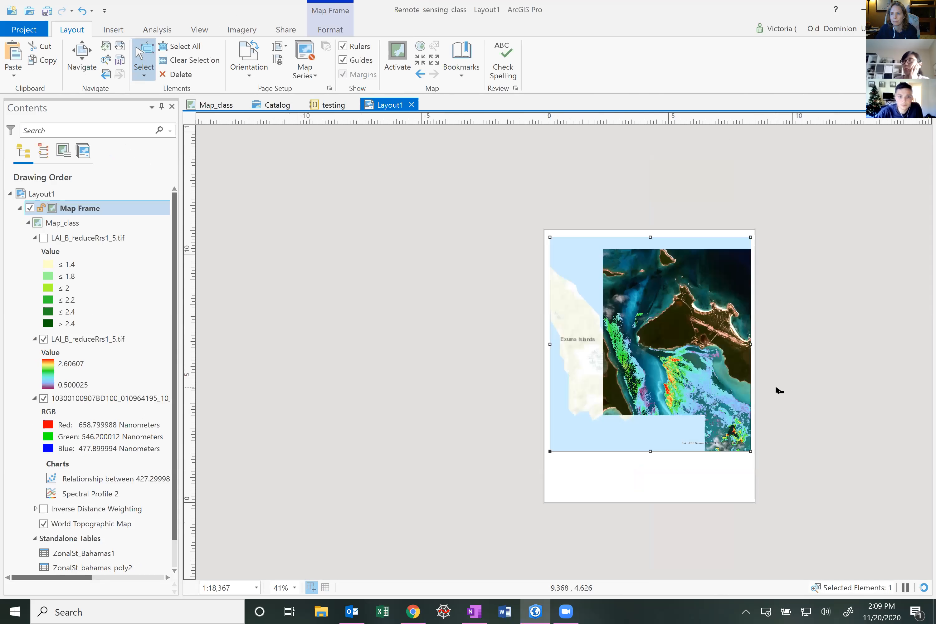
{"action": "scroll", "coordinate": [779, 390], "scroll_direction": "up", "scroll_amount": 3}
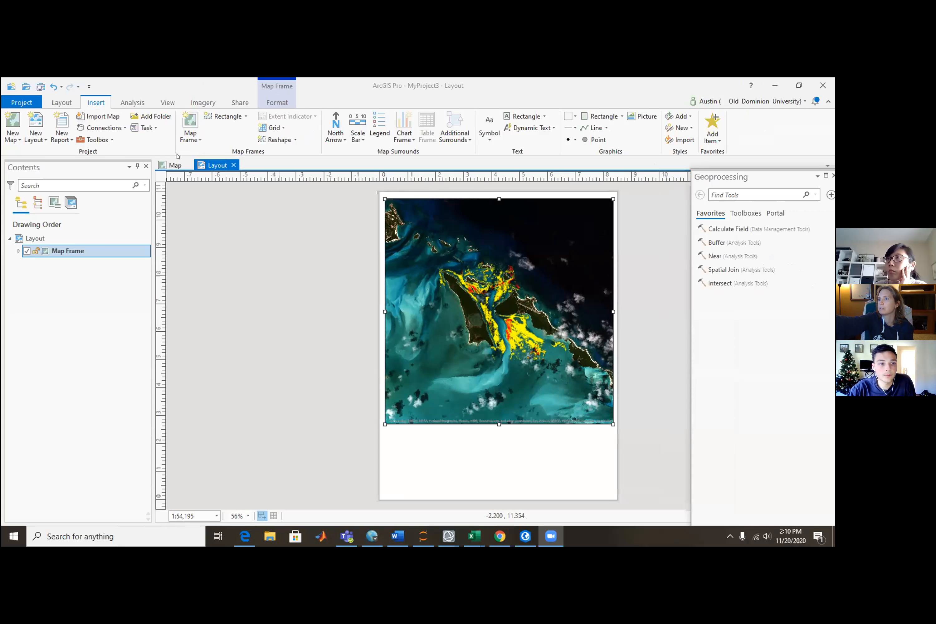
{"action": "left_click", "coordinate": [61, 102]}
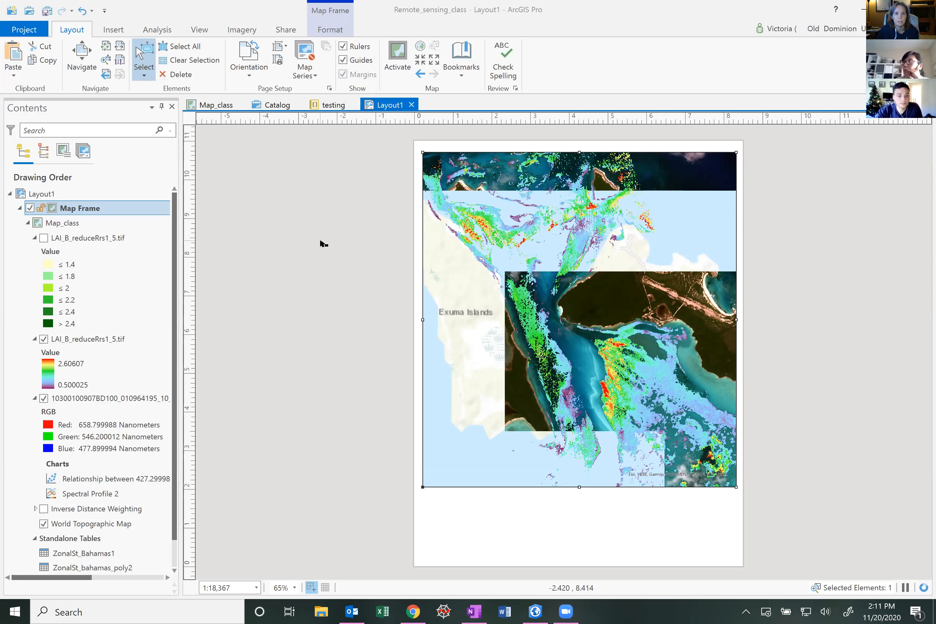
Insert a legend for the map frame in the blank area below the map on the page
{"action": "left_click", "coordinate": [117, 32]}
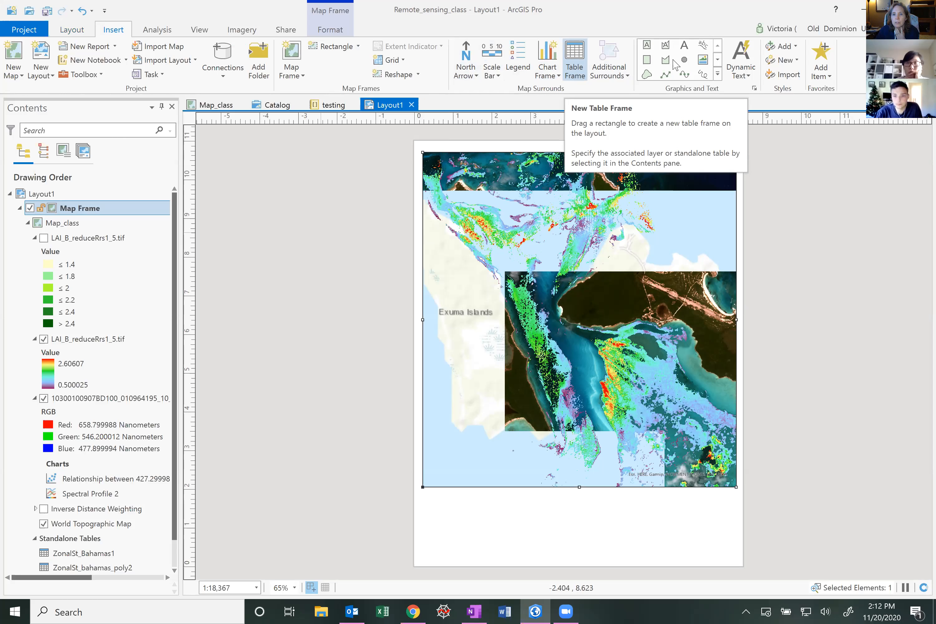
{"action": "left_click", "coordinate": [647, 74]}
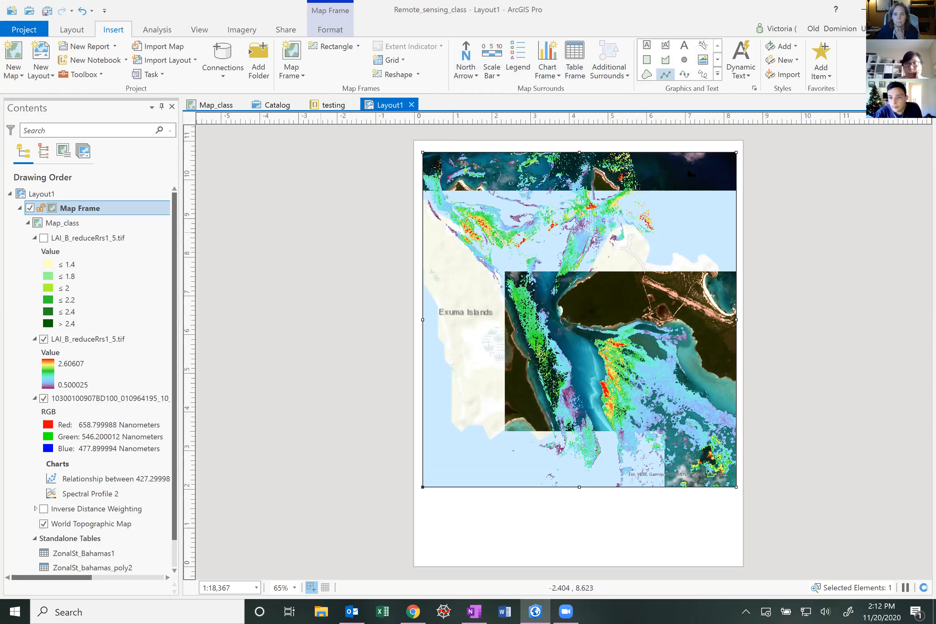
{"action": "left_click", "coordinate": [519, 58]}
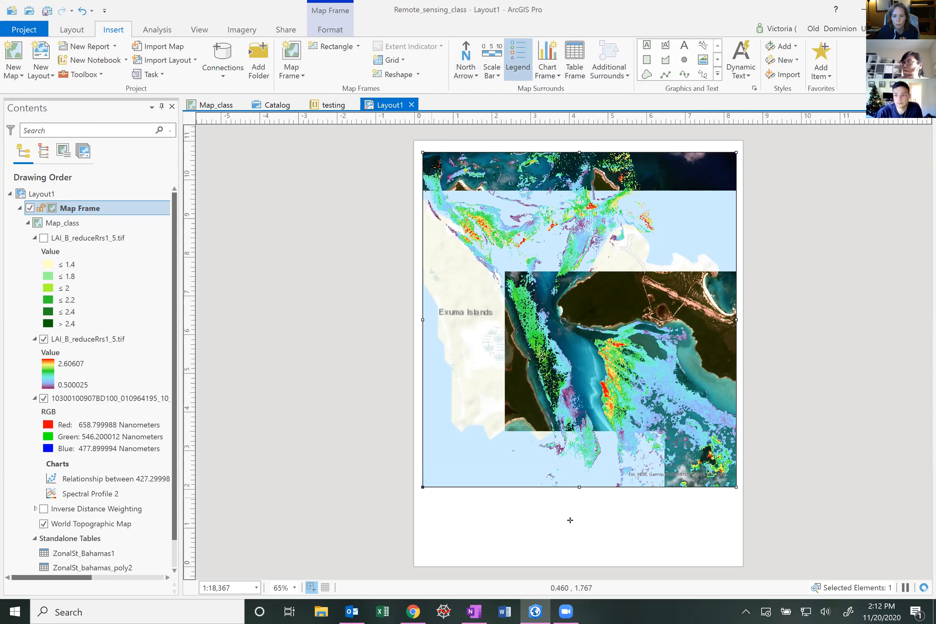
{"action": "left_click", "coordinate": [645, 551]}
{"action": "left_click_drag", "start_coordinate": [646, 559], "coordinate": [646, 561]}
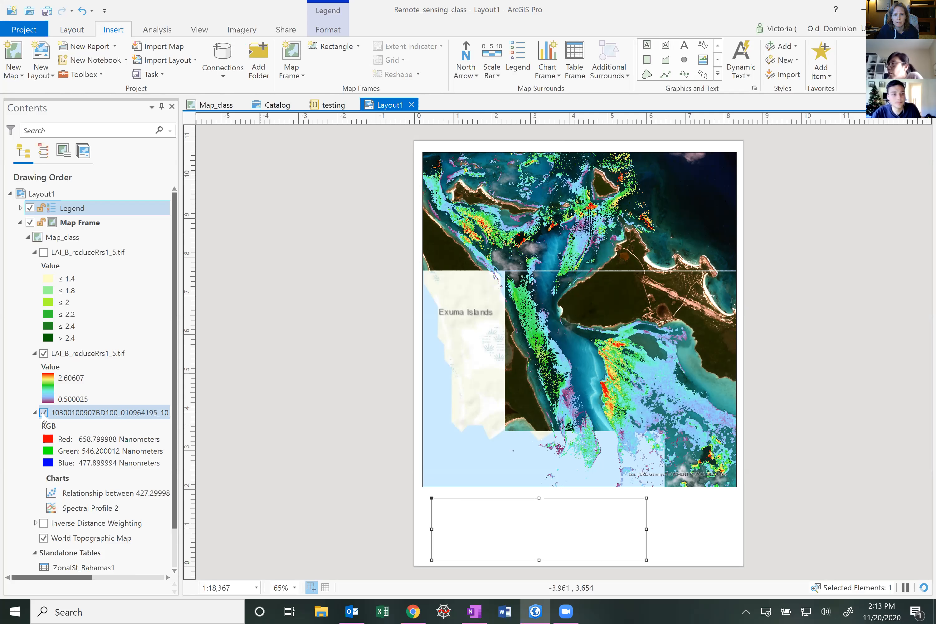
Toggle the satellite imagery layer's visibility off and on in the map frame
{"action": "left_click", "coordinate": [43, 413]}
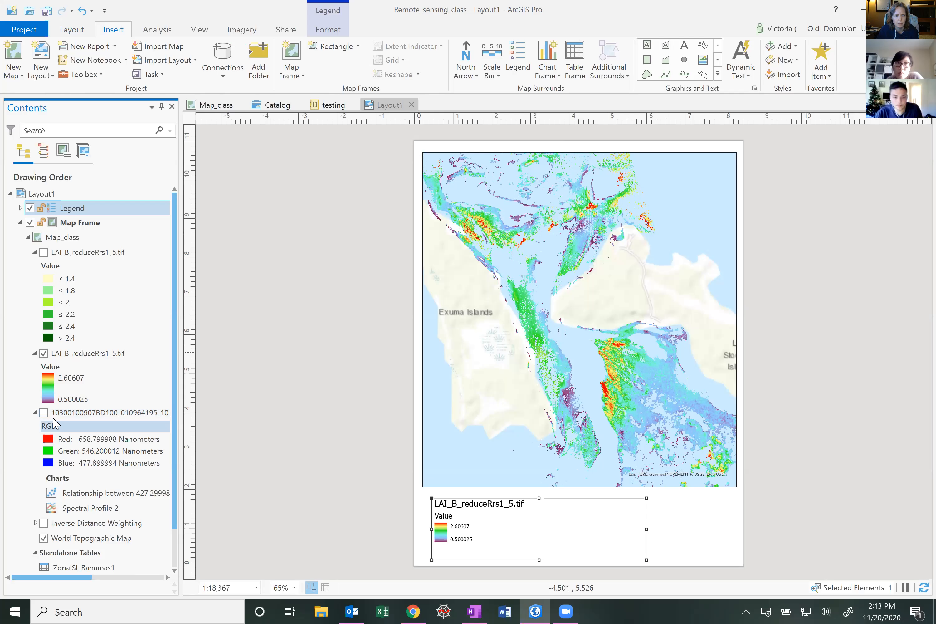
{"action": "left_click", "coordinate": [44, 413]}
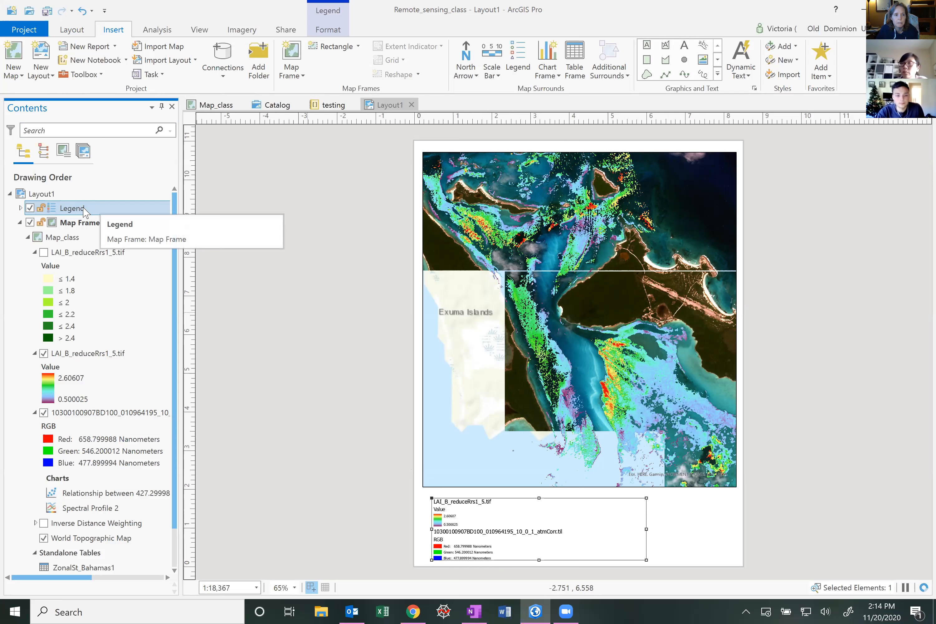
Hide the satellite imagery layer in the map and set the legend to show only the stretched LAI_B_reduceRrs1_5.tif entry
{"action": "left_click", "coordinate": [21, 208]}
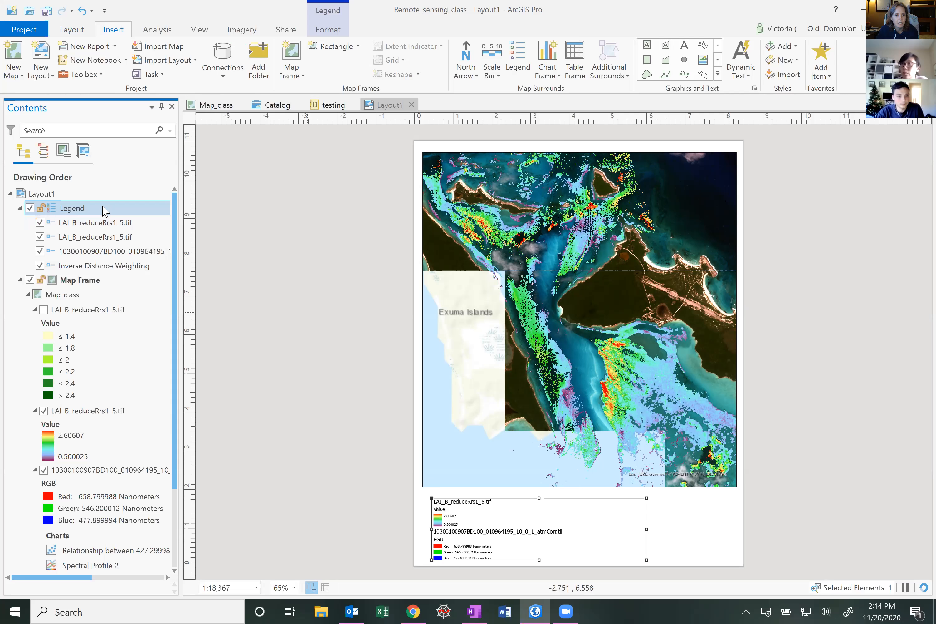
{"action": "left_click", "coordinate": [103, 237]}
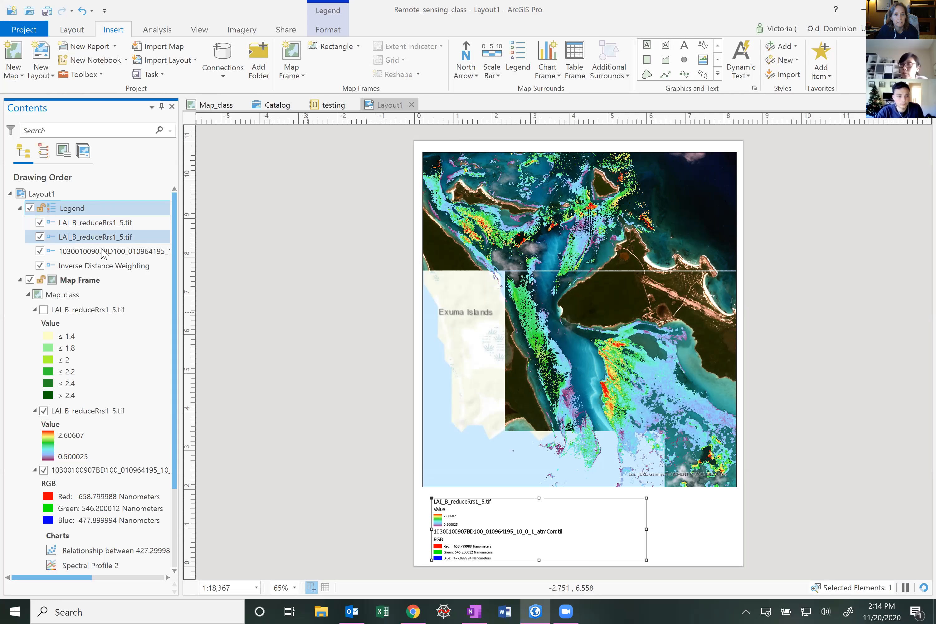
{"action": "left_click", "coordinate": [101, 266]}
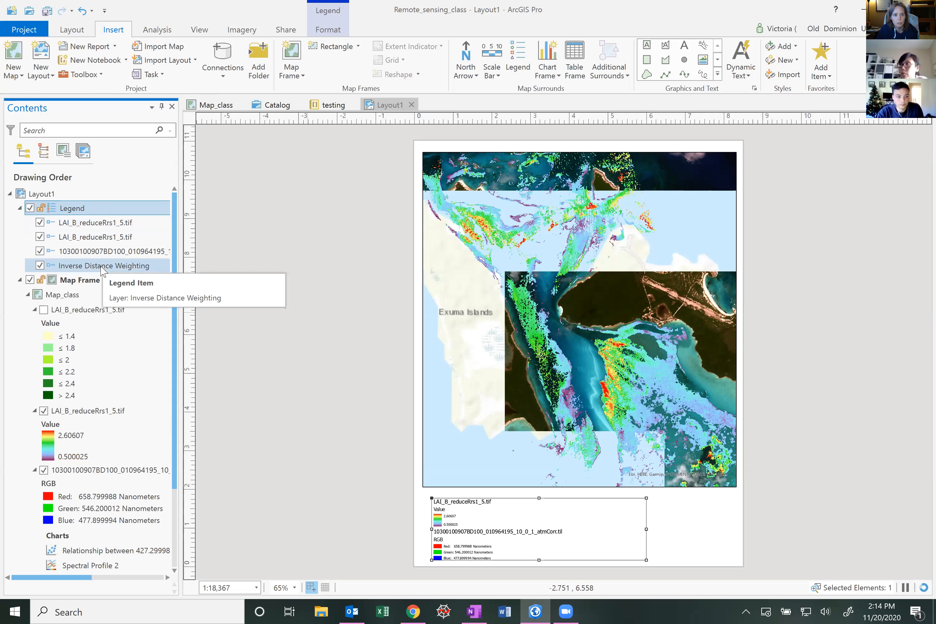
{"action": "left_click", "coordinate": [106, 251]}
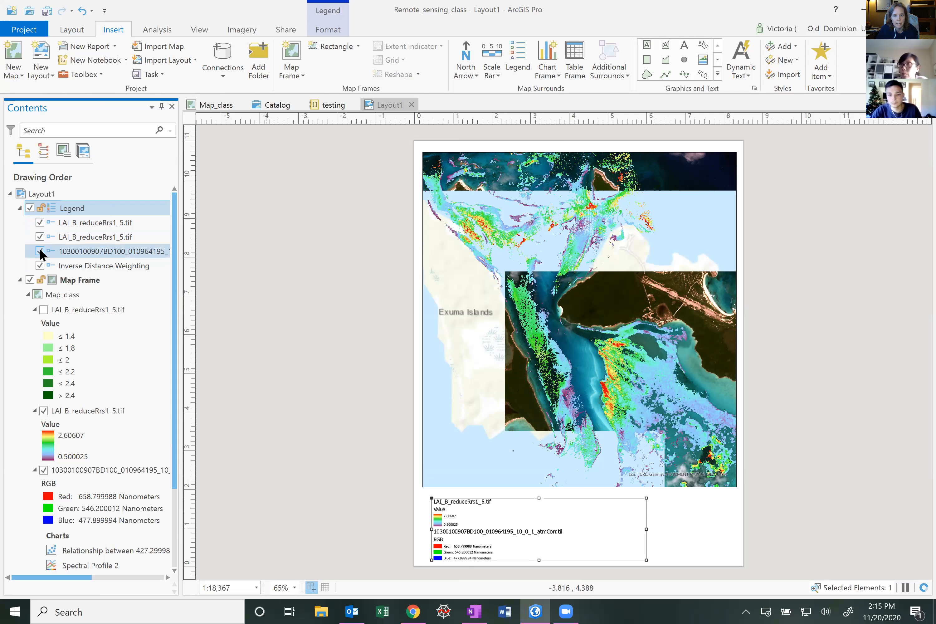
{"action": "left_click", "coordinate": [39, 265]}
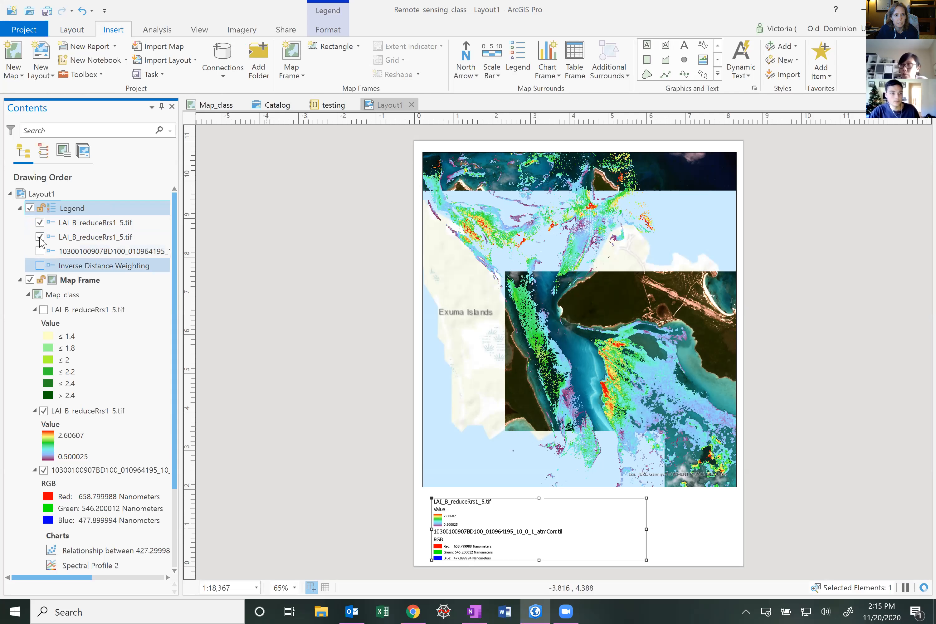
{"action": "left_click", "coordinate": [40, 237]}
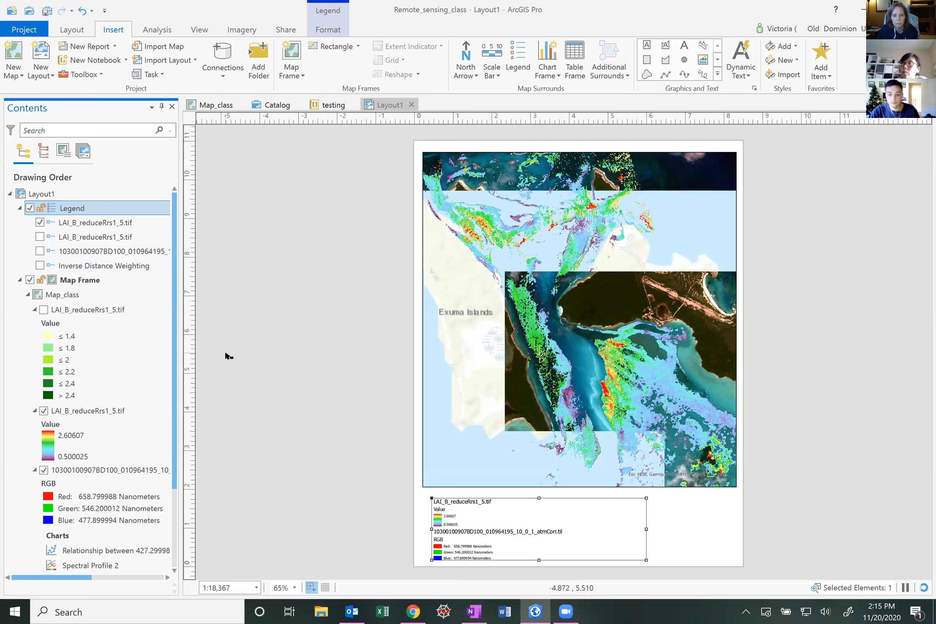
{"action": "left_click", "coordinate": [44, 470]}
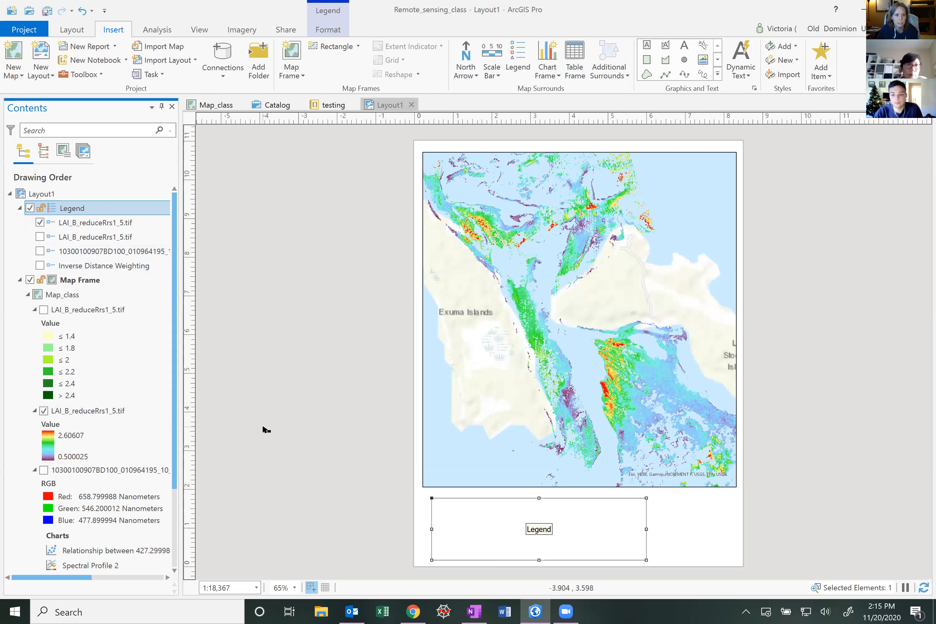
{"action": "left_click", "coordinate": [39, 223]}
{"action": "left_click", "coordinate": [40, 237]}
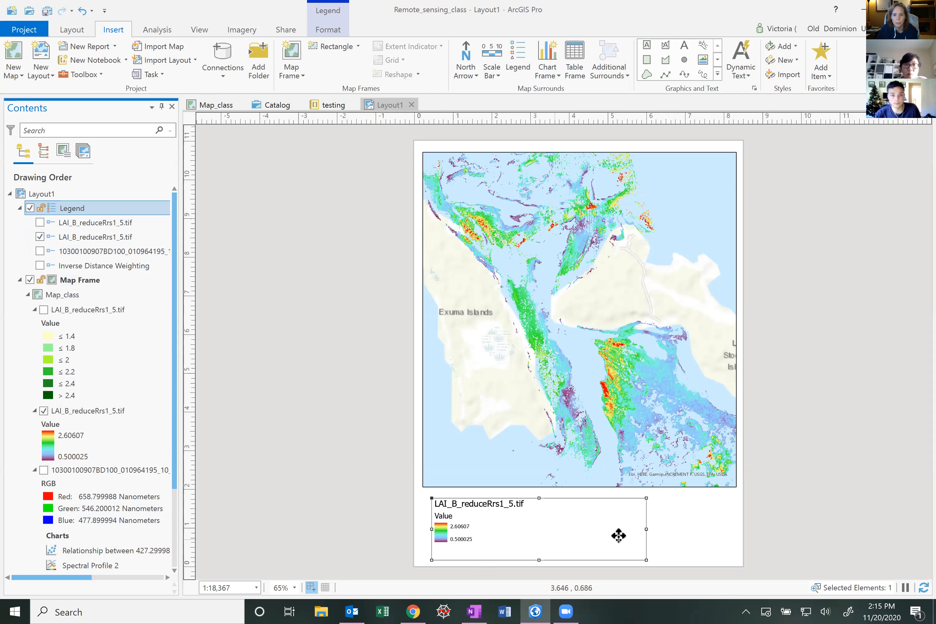
Format the legend's text symbol as Tahoma Bold at 20 pt and apply it
{"action": "right_click", "coordinate": [66, 212]}
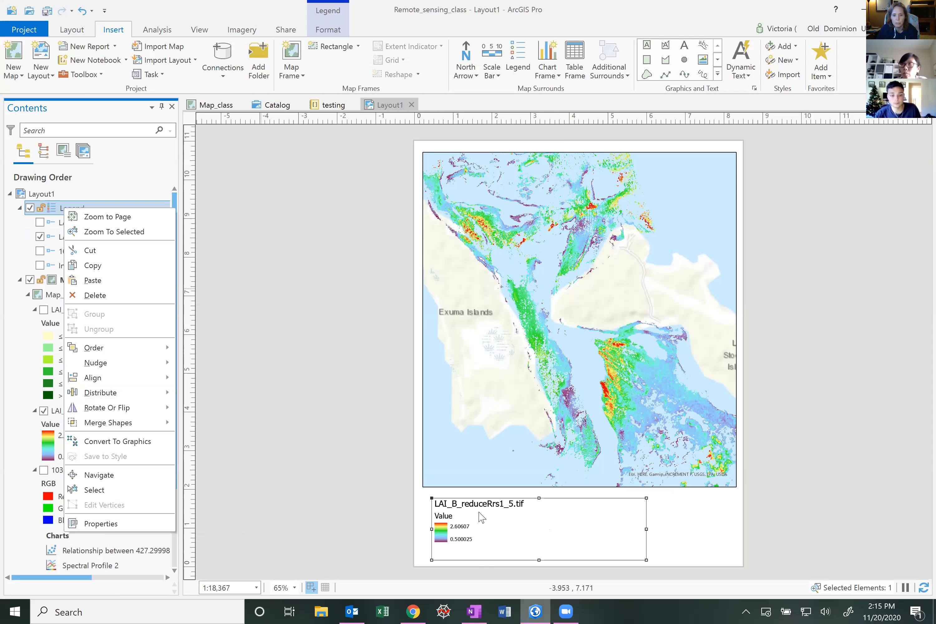
{"action": "left_click", "coordinate": [485, 523]}
{"action": "left_click", "coordinate": [484, 520]}
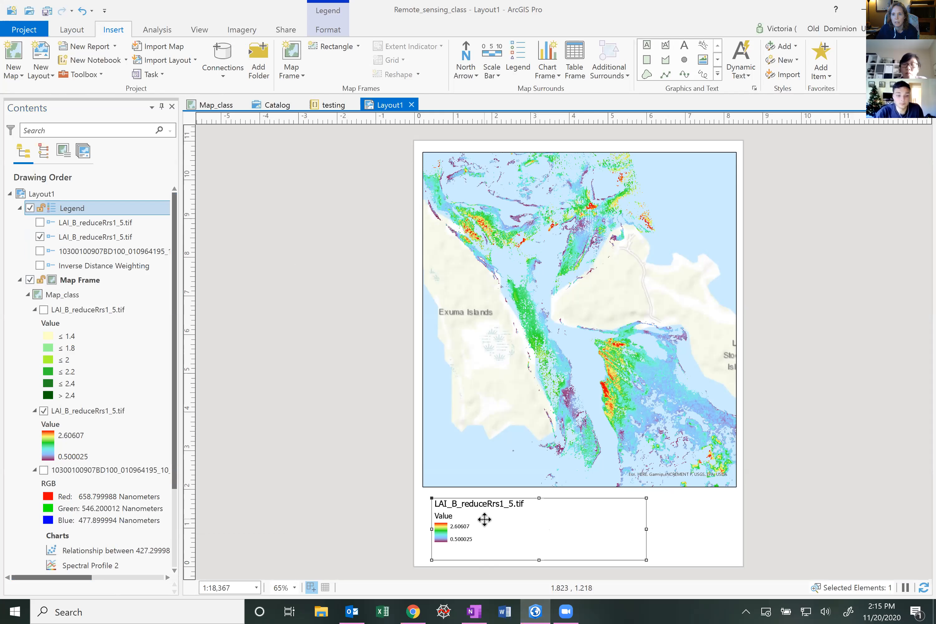
{"action": "double_click", "coordinate": [484, 519]}
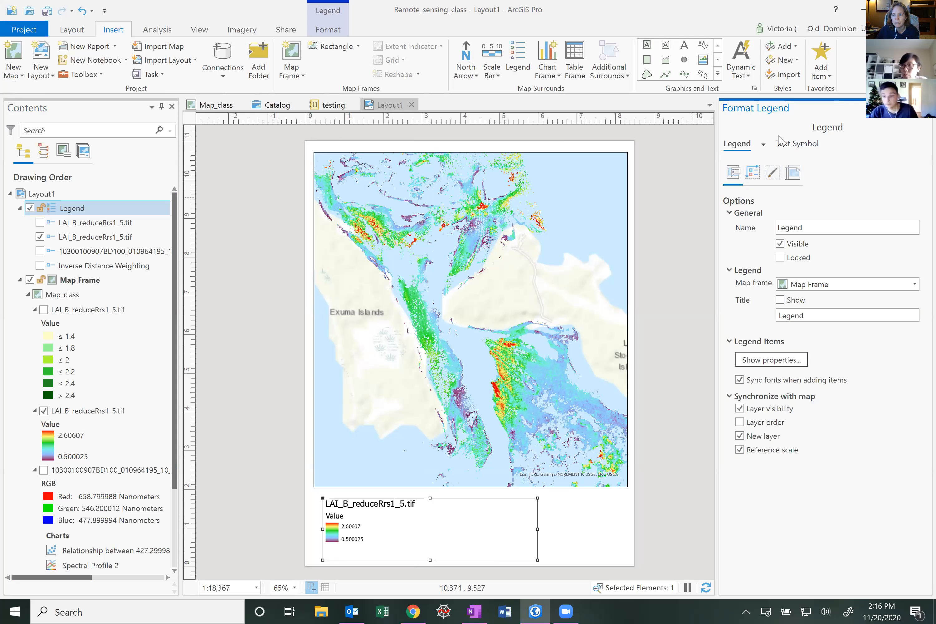
{"action": "left_click", "coordinate": [784, 147]}
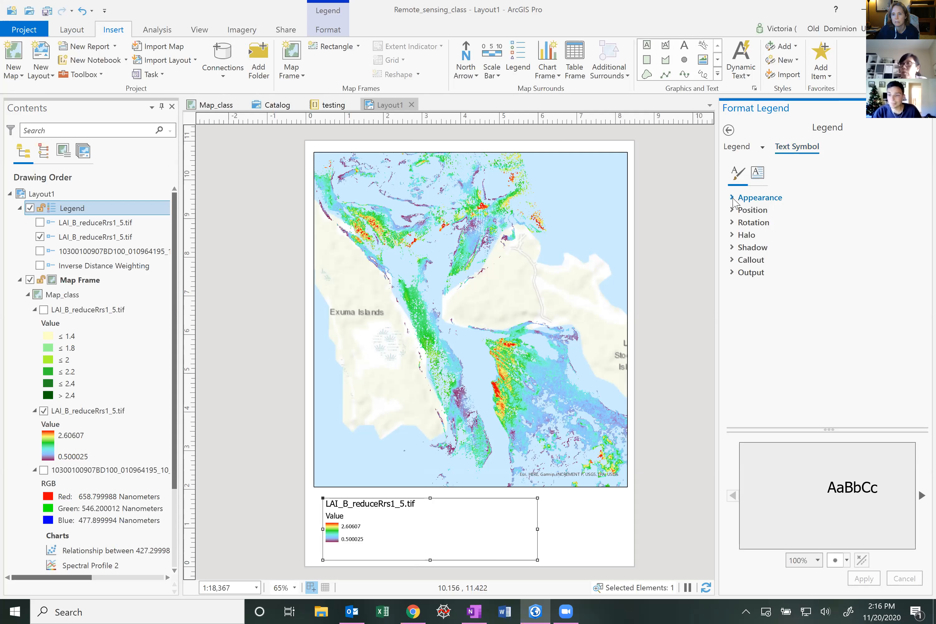
{"action": "left_click", "coordinate": [733, 199]}
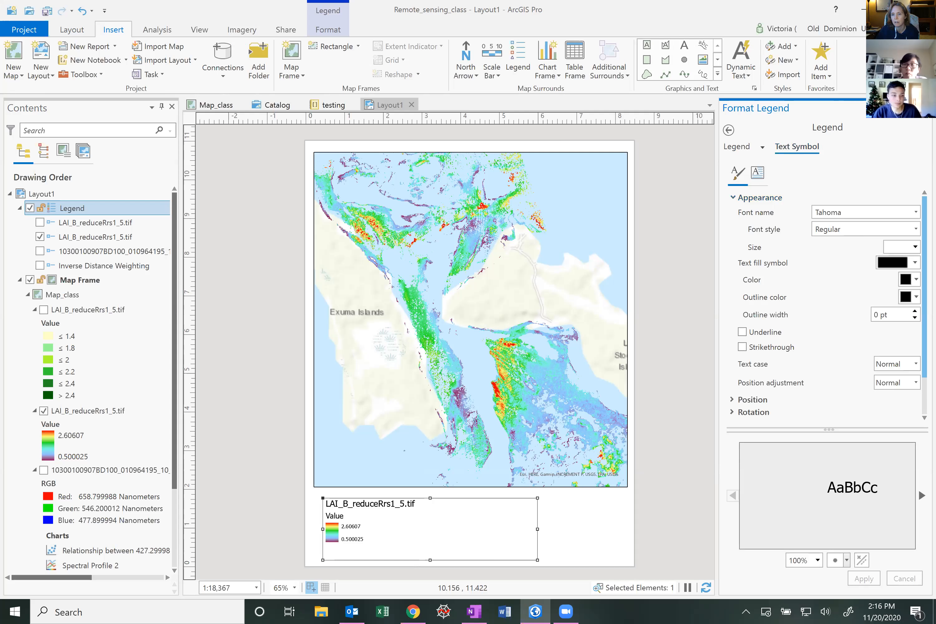
{"action": "left_click", "coordinate": [915, 246]}
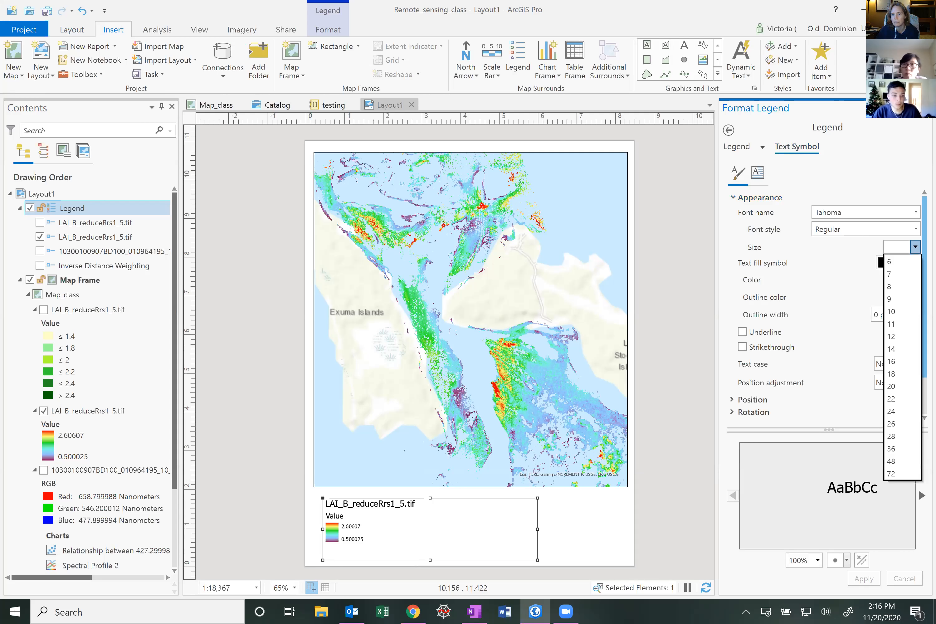
{"action": "left_click", "coordinate": [892, 386]}
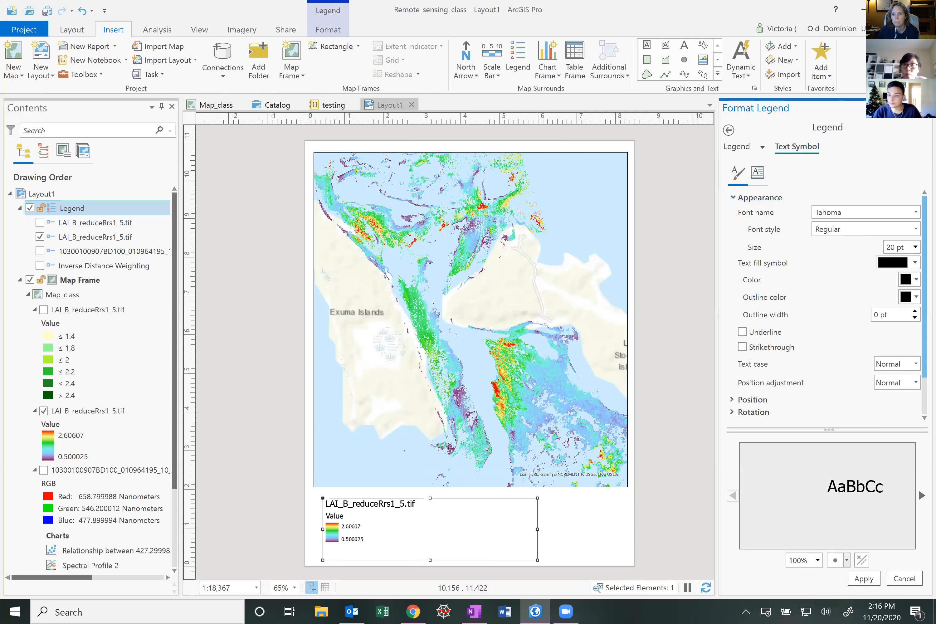
{"action": "left_click", "coordinate": [915, 229]}
{"action": "left_click", "coordinate": [845, 261]}
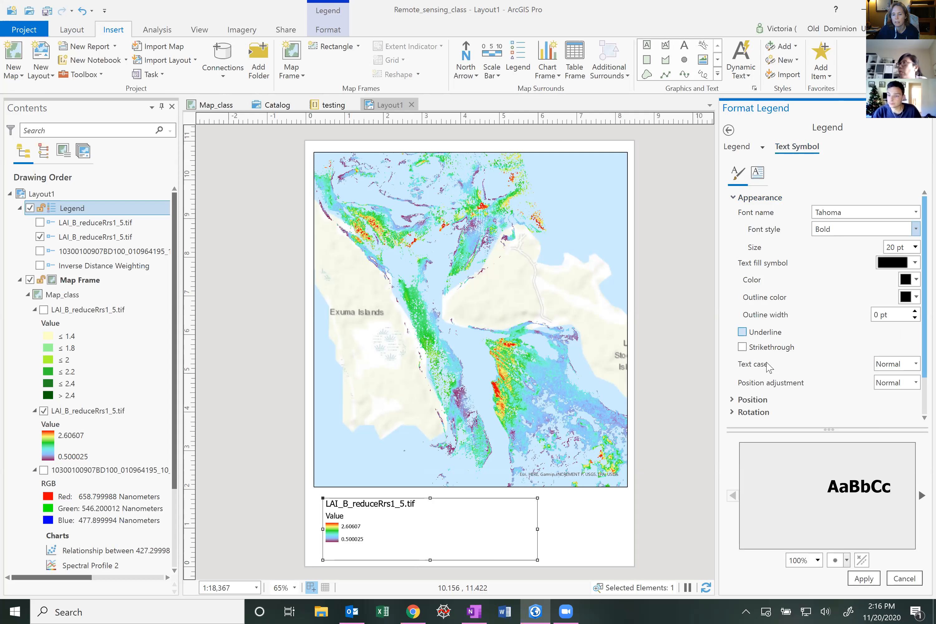
{"action": "left_click", "coordinate": [869, 575]}
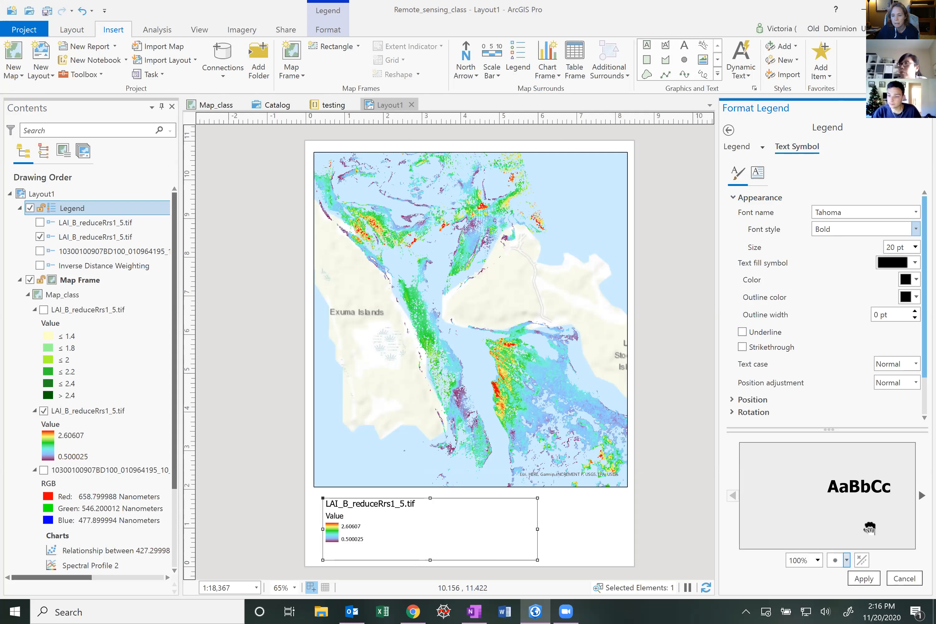
{"action": "left_click", "coordinate": [862, 580]}
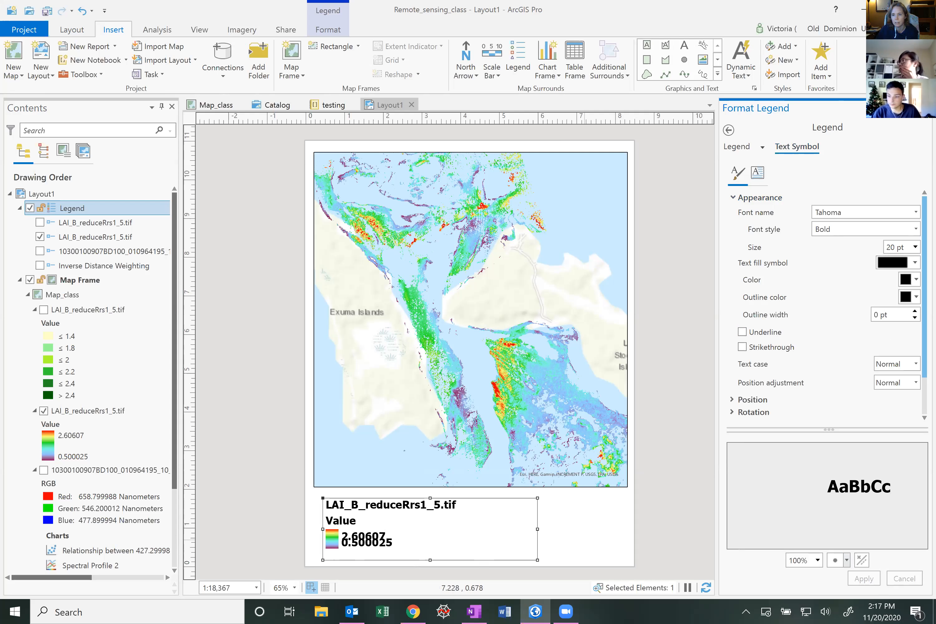
Set the legend's text size to 14 pt and apply it
{"action": "left_click", "coordinate": [915, 247]}
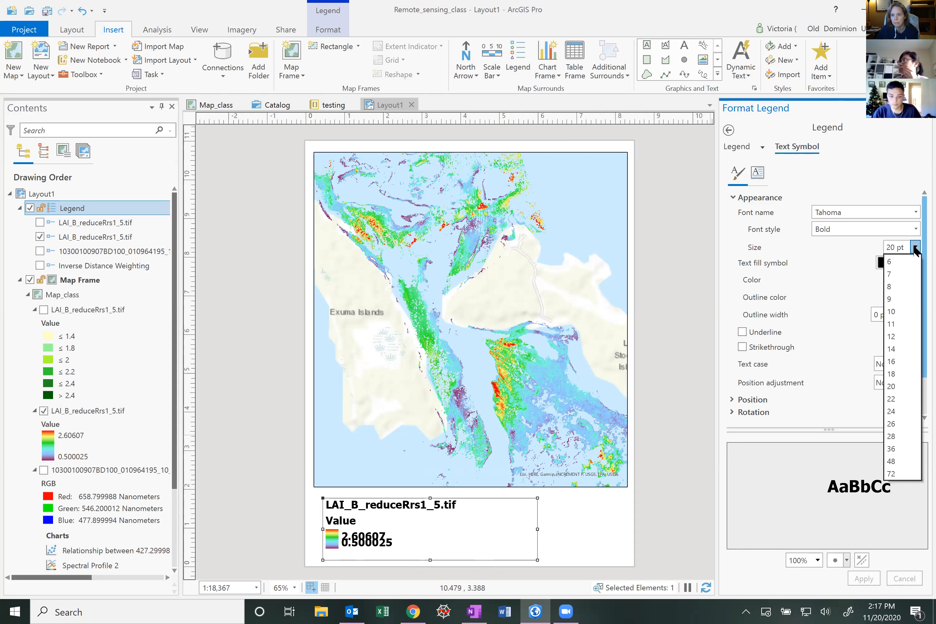
{"action": "left_click", "coordinate": [891, 349]}
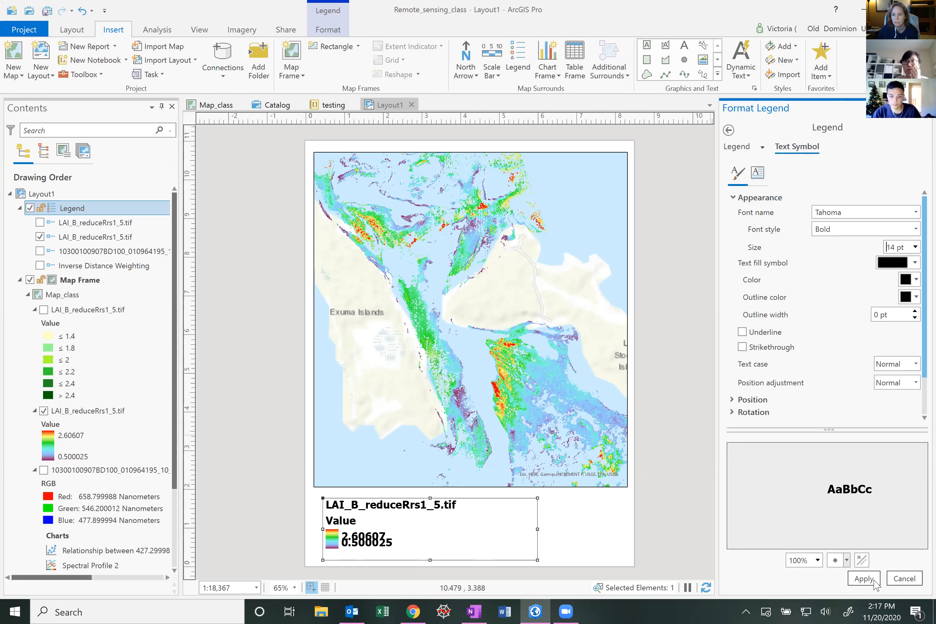
{"action": "left_click", "coordinate": [873, 582]}
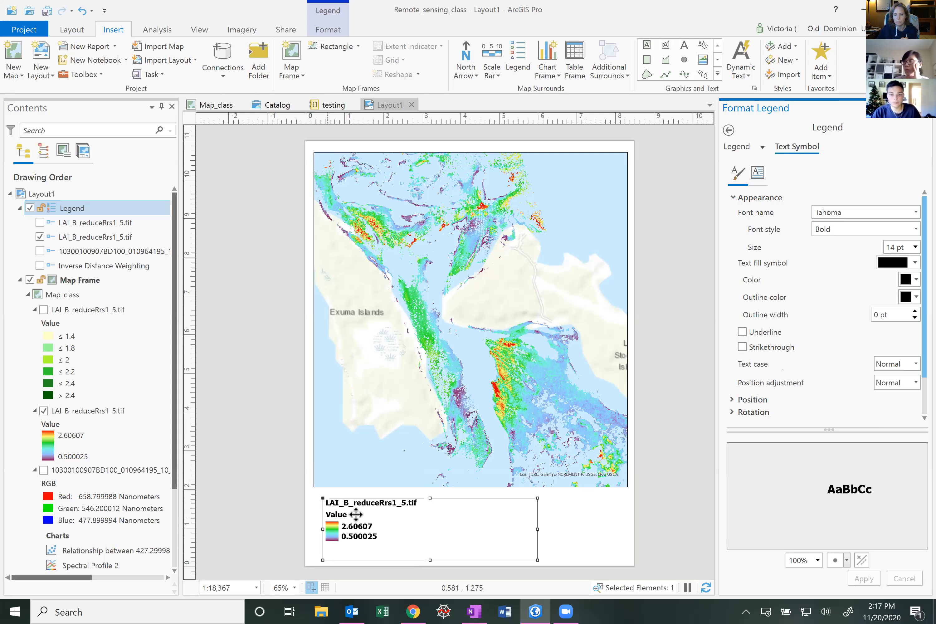
Open the legend items' properties and turn off the headings and labels
{"action": "left_click", "coordinate": [728, 130]}
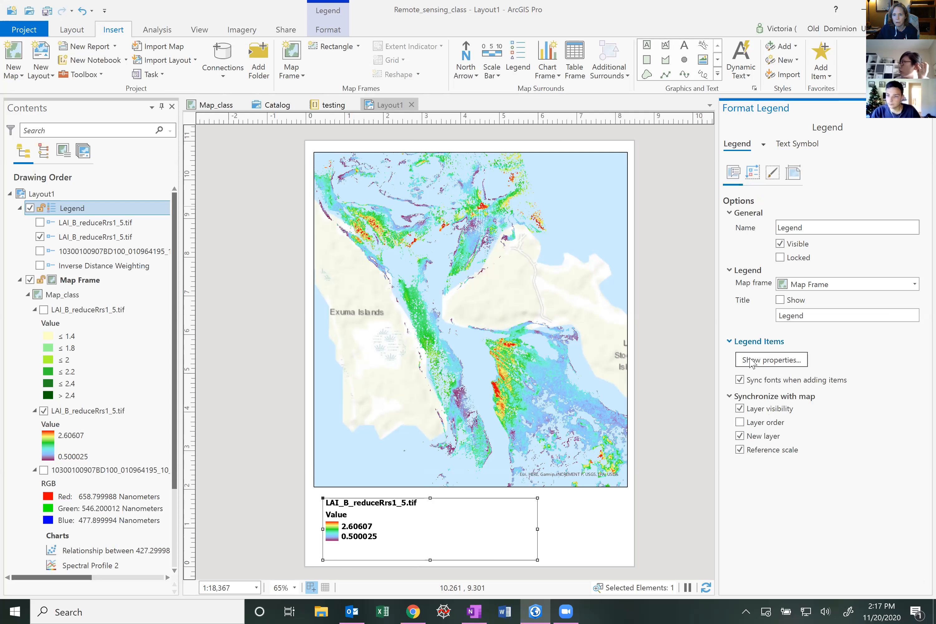
{"action": "left_click", "coordinate": [781, 363]}
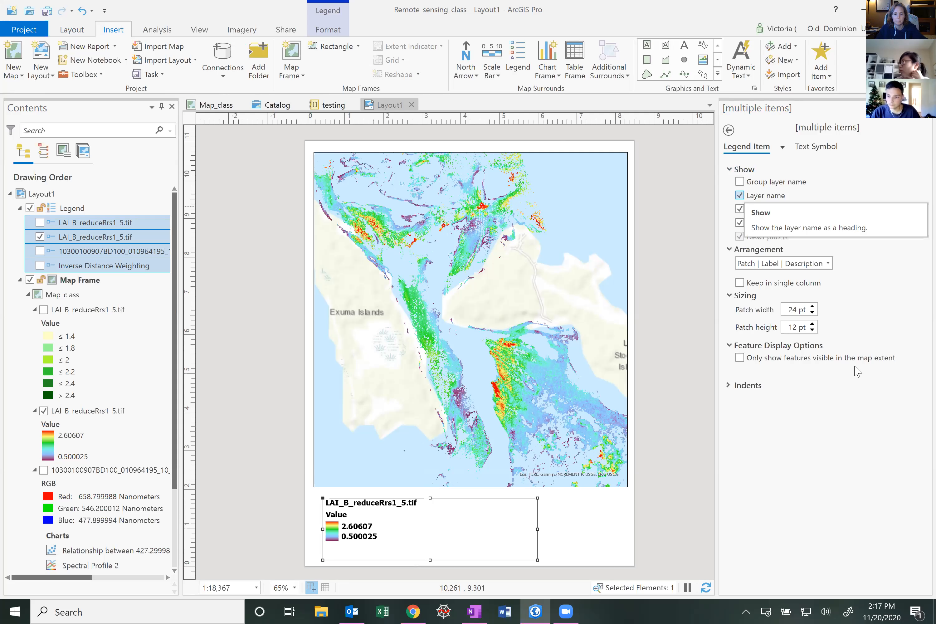
{"action": "left_click", "coordinate": [740, 195]}
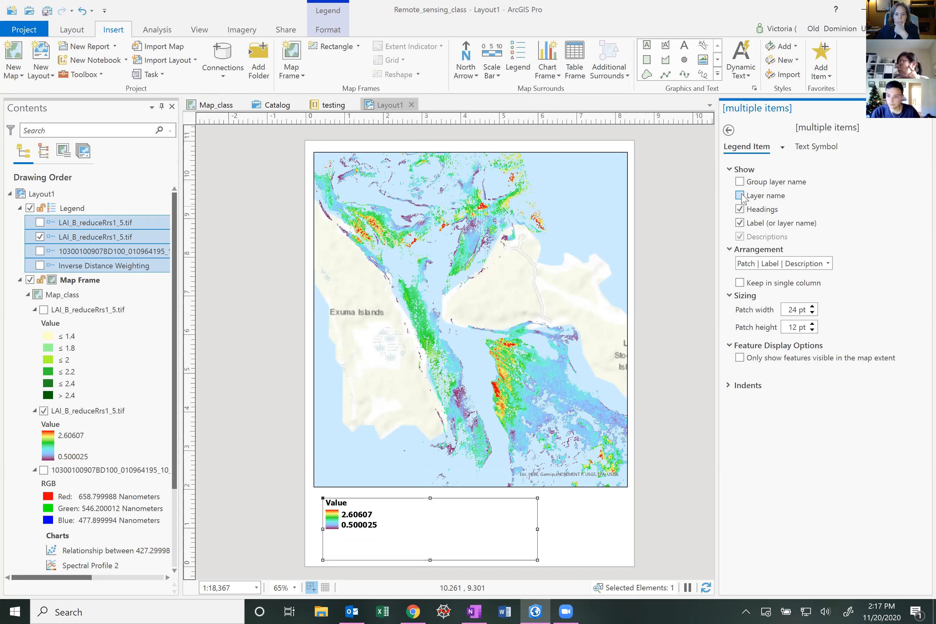
{"action": "left_click", "coordinate": [740, 209]}
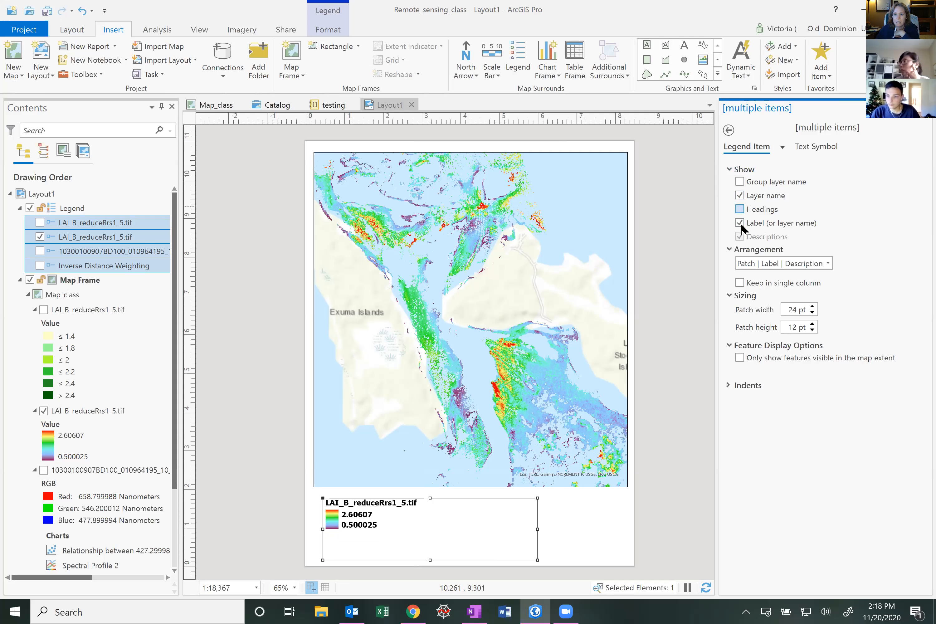
{"action": "left_click", "coordinate": [741, 223]}
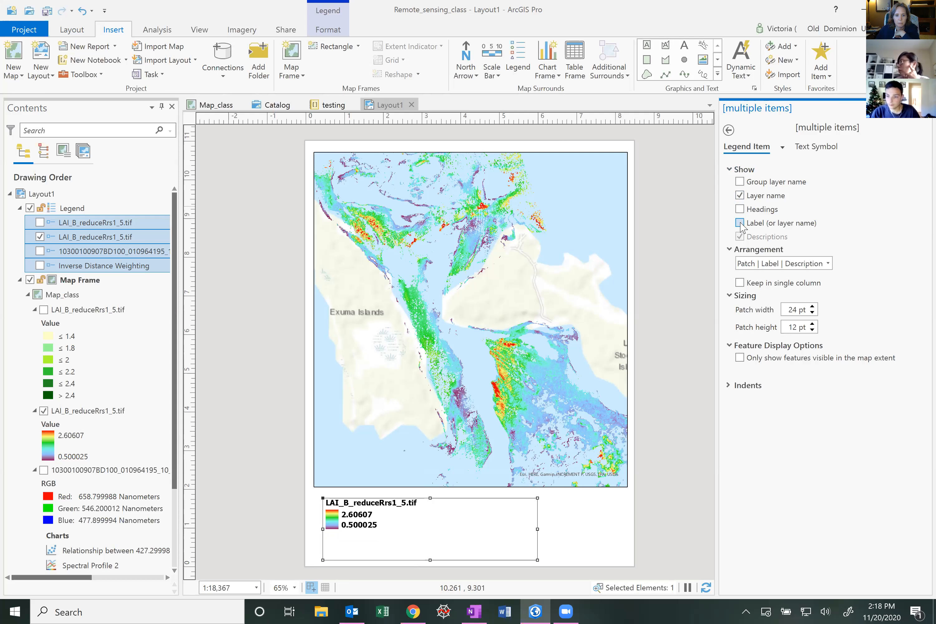
Turn the legend item labels back on and set the patch height to 35 pt
{"action": "left_click", "coordinate": [741, 223]}
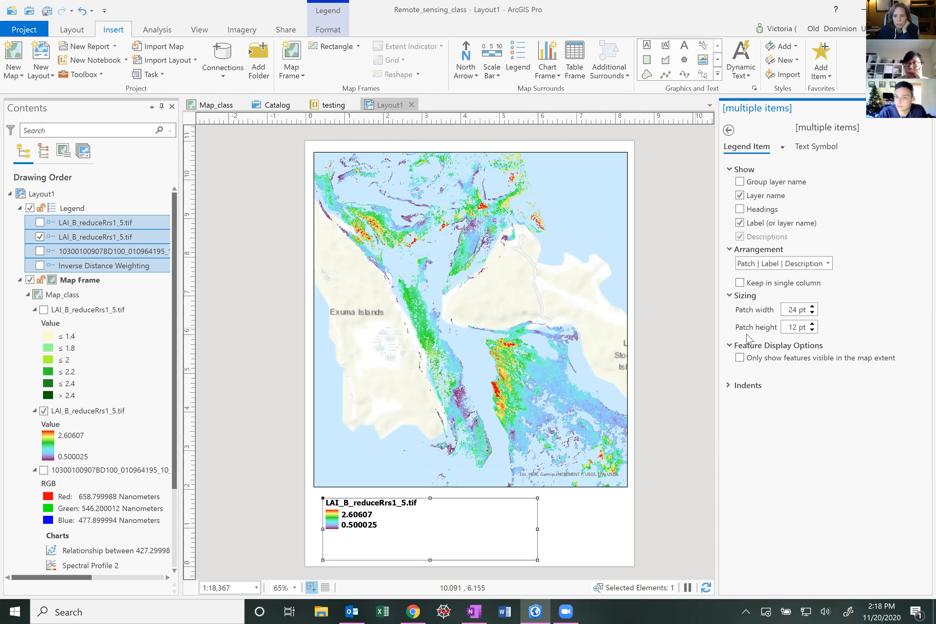
{"action": "left_click", "coordinate": [813, 325]}
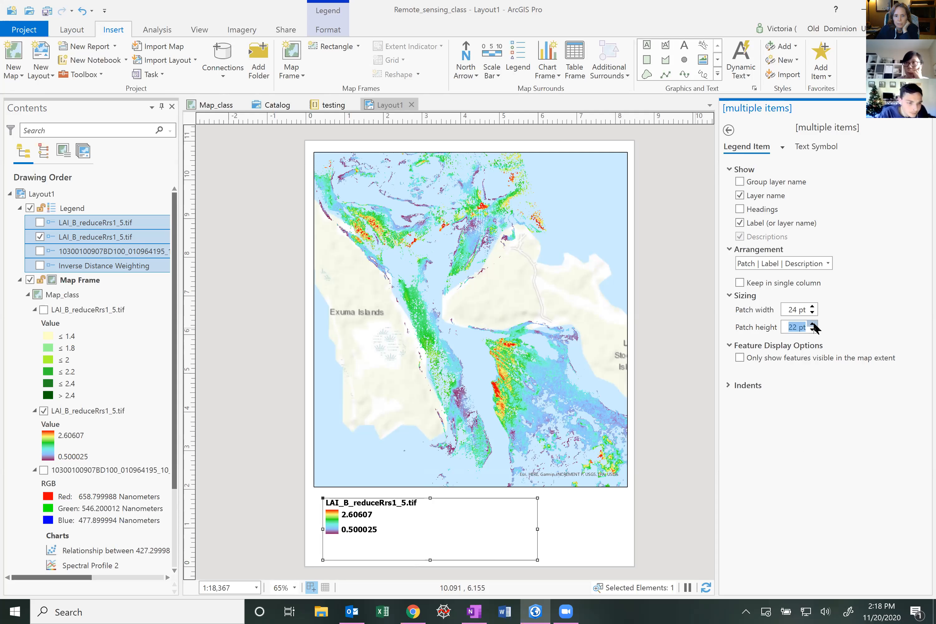
{"action": "left_click", "coordinate": [812, 325]}
{"action": "left_click", "coordinate": [813, 324]}
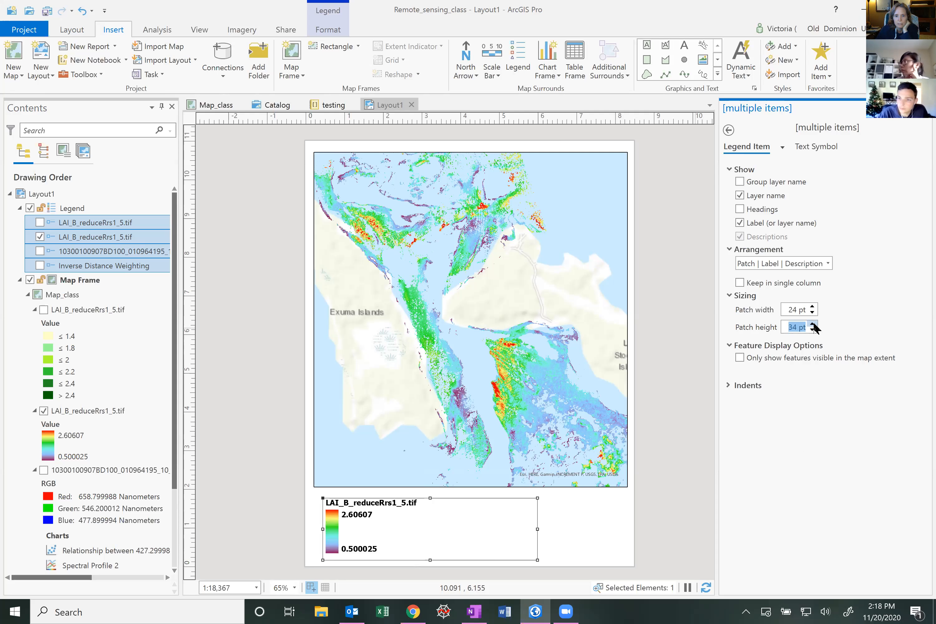
{"action": "left_click", "coordinate": [813, 324]}
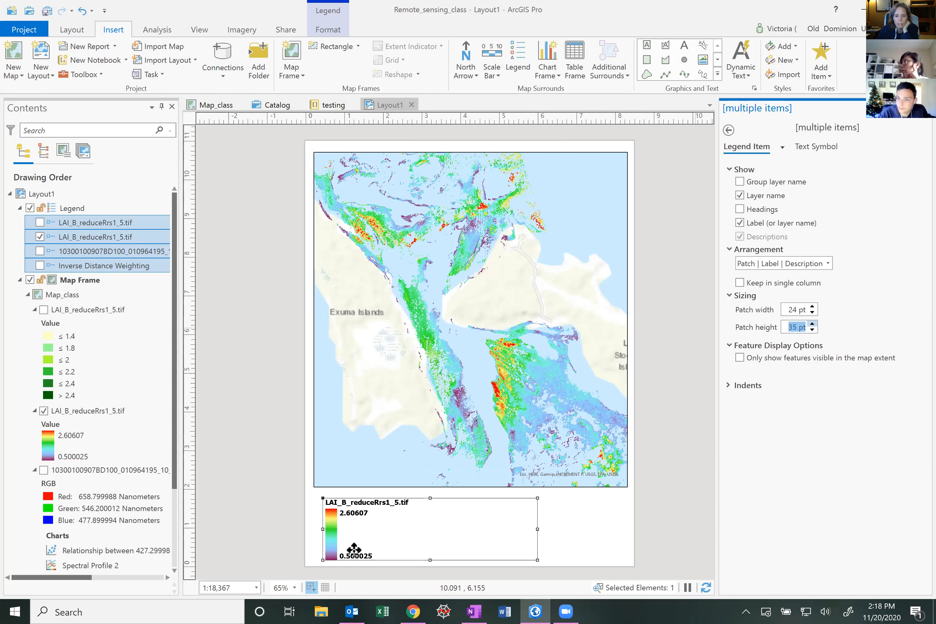
Set the legend patch width to 30 pt
{"action": "double_click", "coordinate": [814, 306]}
{"action": "left_click", "coordinate": [813, 306]}
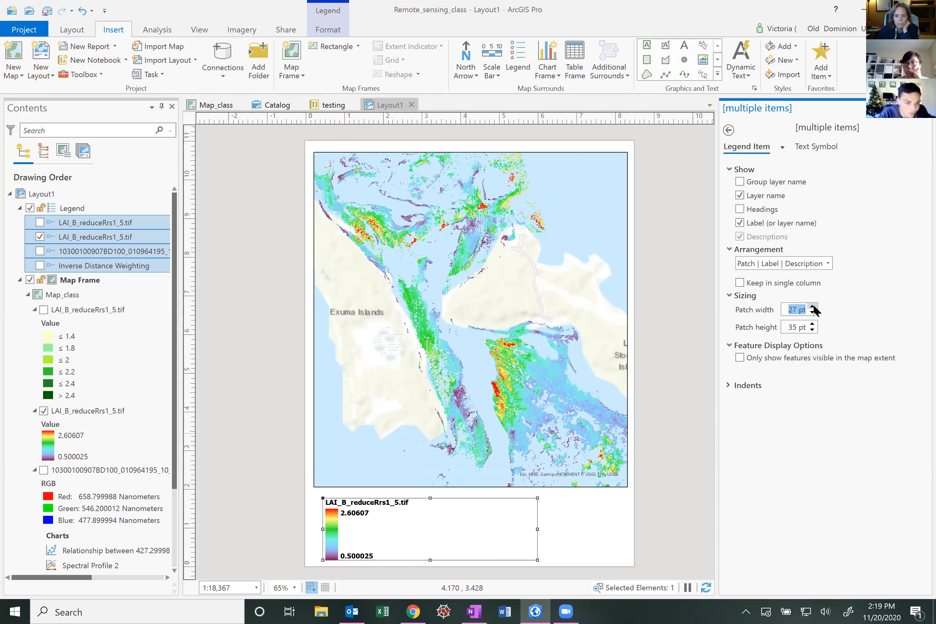
{"action": "left_click", "coordinate": [813, 306]}
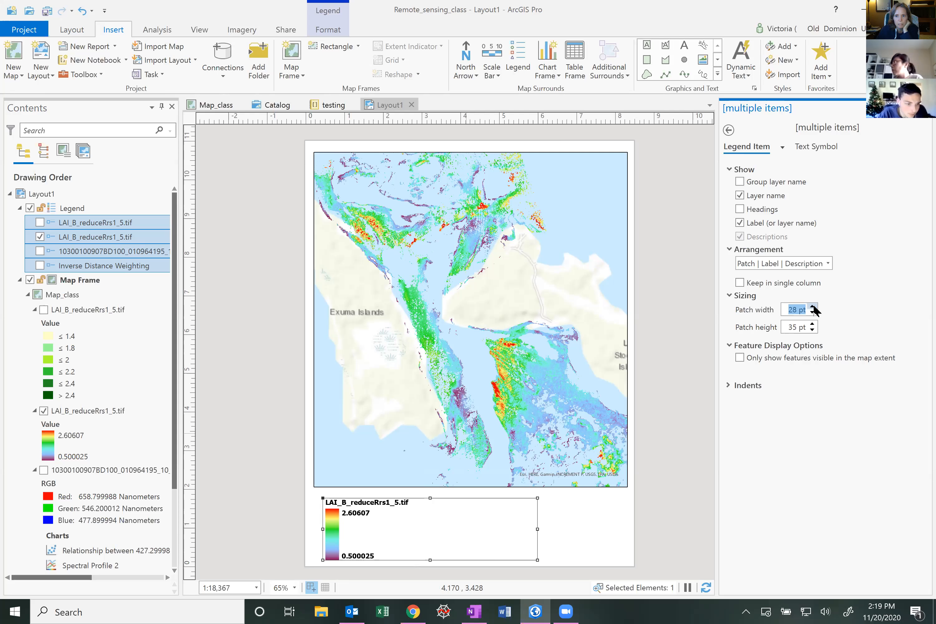
{"action": "left_click", "coordinate": [813, 306]}
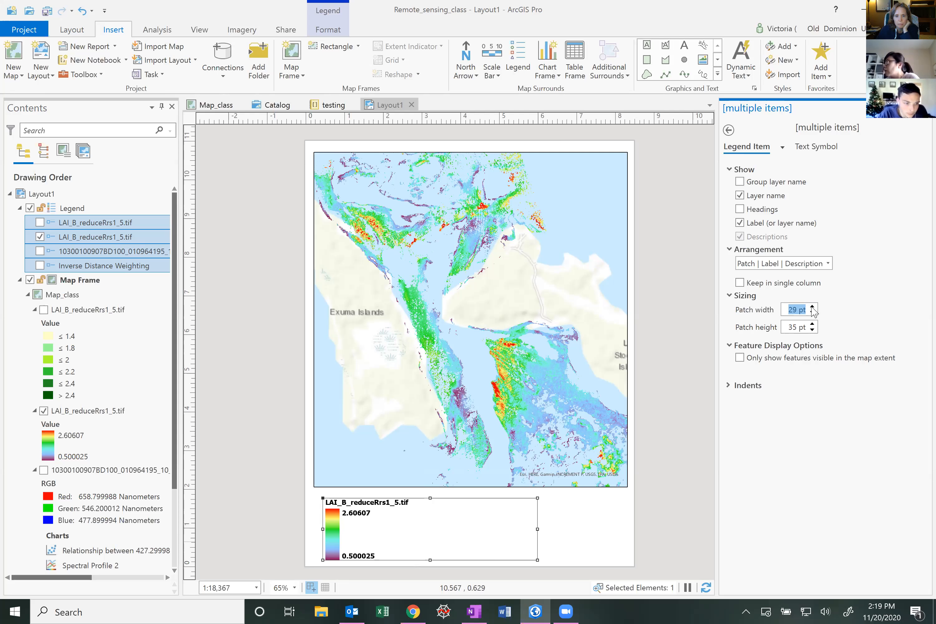
{"action": "key", "text": "Up"}
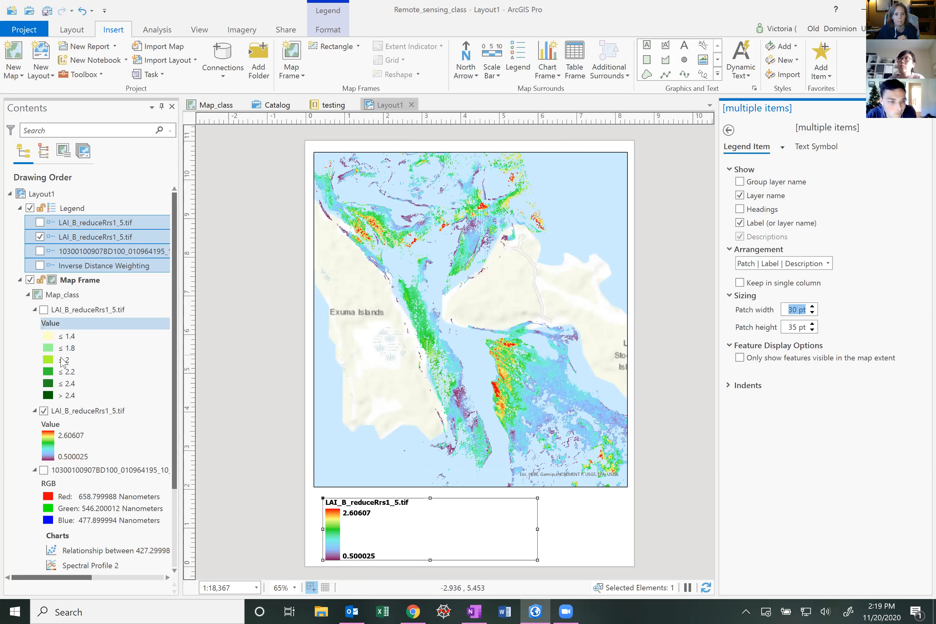
Show the classified LAI_B_reduceRrs1_5.tif layer instead of the stretched one in both the map and the legend
{"action": "left_click", "coordinate": [44, 310]}
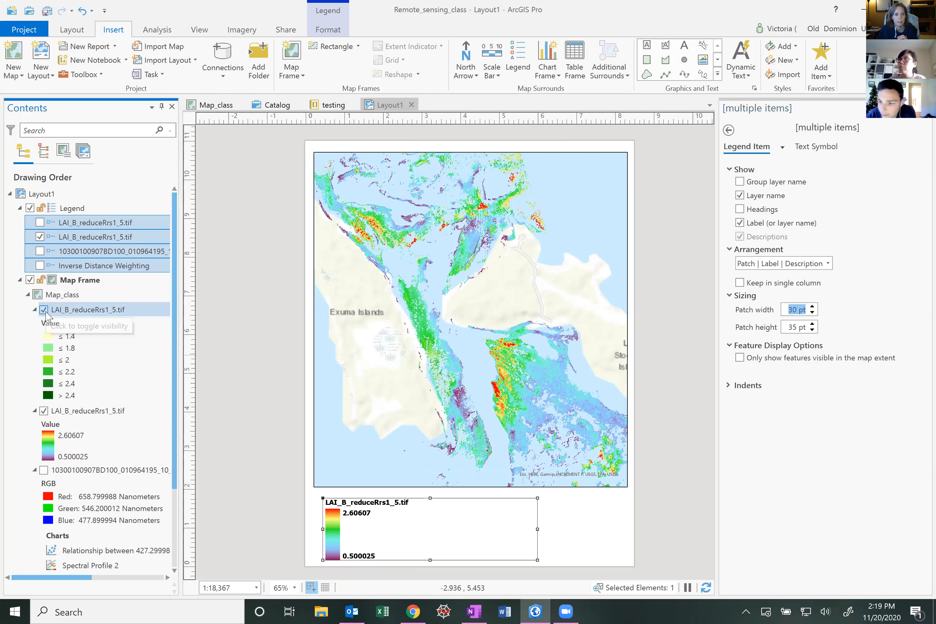
{"action": "left_click", "coordinate": [44, 411]}
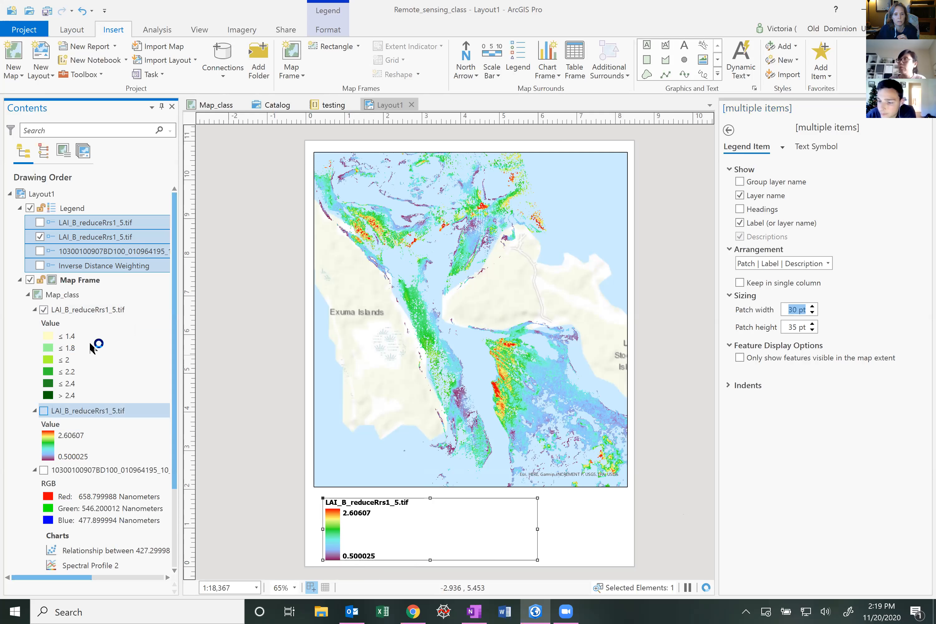
{"action": "left_click", "coordinate": [40, 223]}
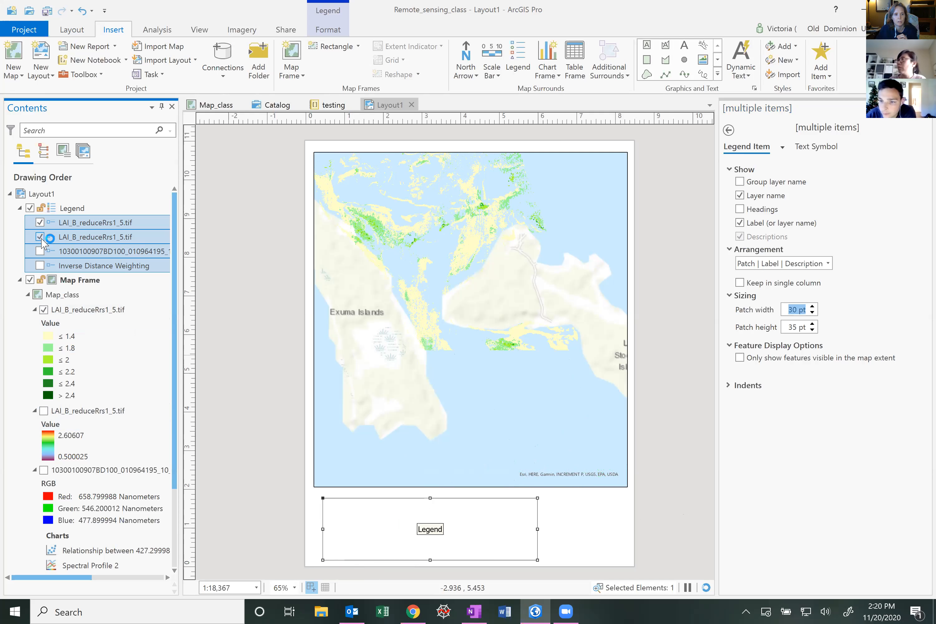
{"action": "left_click", "coordinate": [39, 237]}
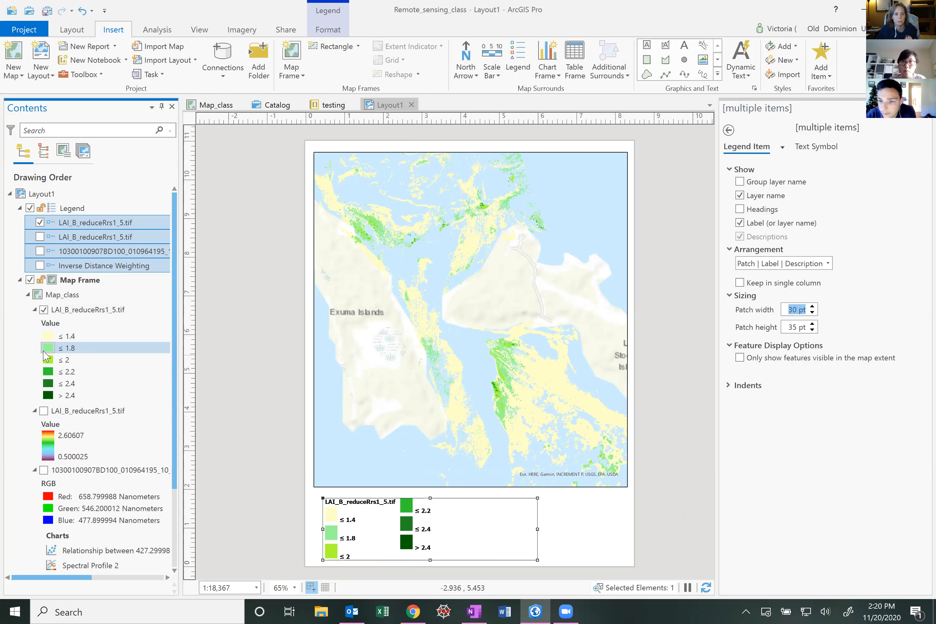
{"action": "left_click", "coordinate": [86, 338]}
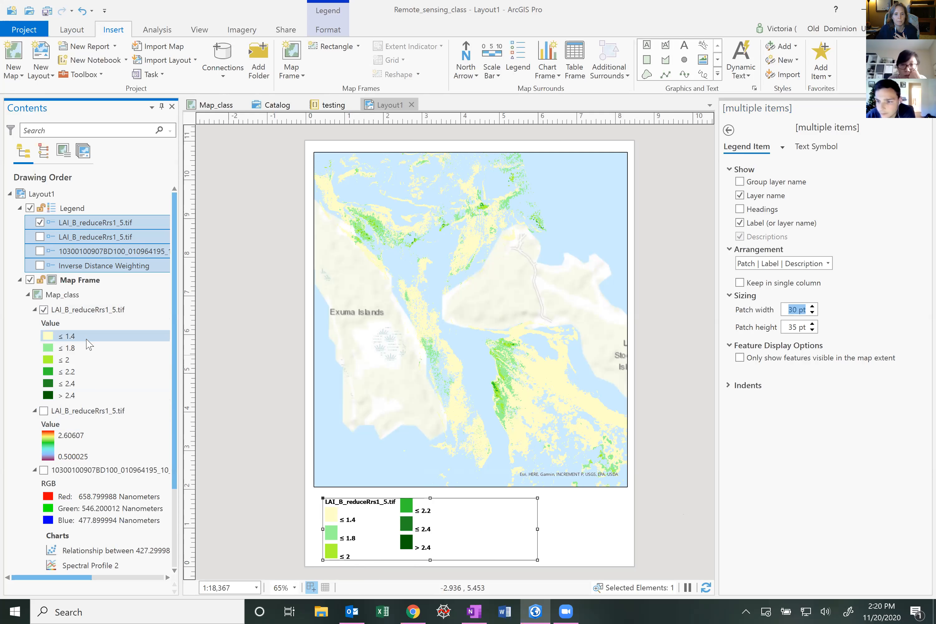
{"action": "left_click", "coordinate": [85, 411]}
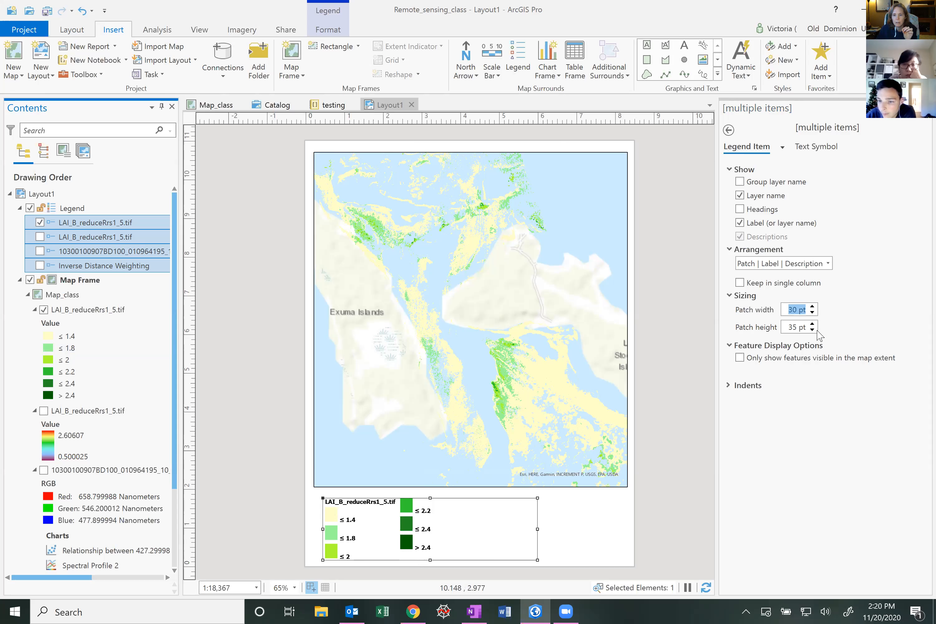
Set the legend patch width to 23 pt and the patch height to 18 pt
{"action": "left_click", "coordinate": [812, 312]}
{"action": "left_click", "coordinate": [812, 312]}
{"action": "left_click", "coordinate": [813, 312]}
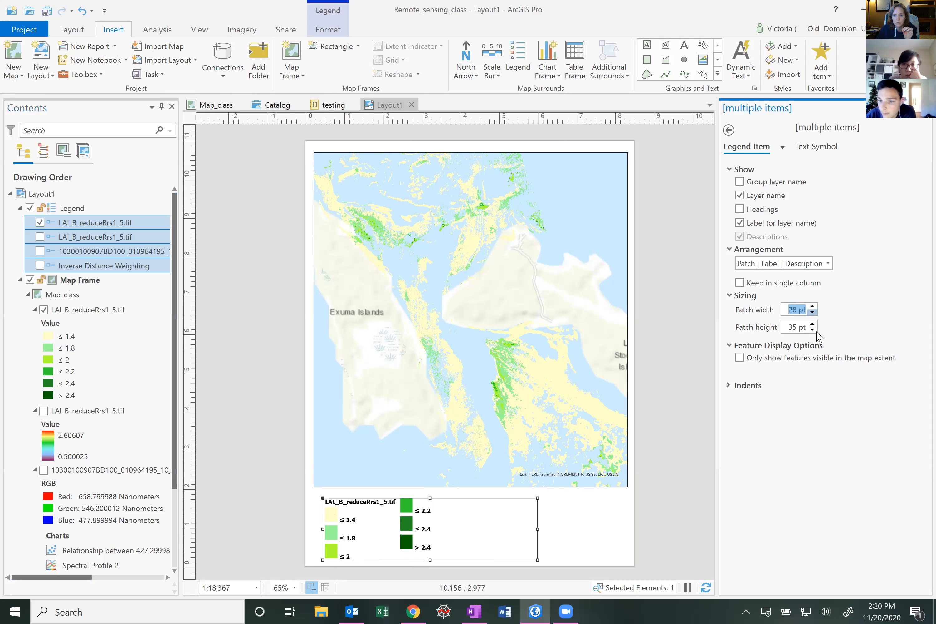
{"action": "left_click", "coordinate": [812, 330]}
{"action": "left_click", "coordinate": [812, 330]}
{"action": "left_click", "coordinate": [812, 330]}
{"action": "left_click", "coordinate": [813, 330]}
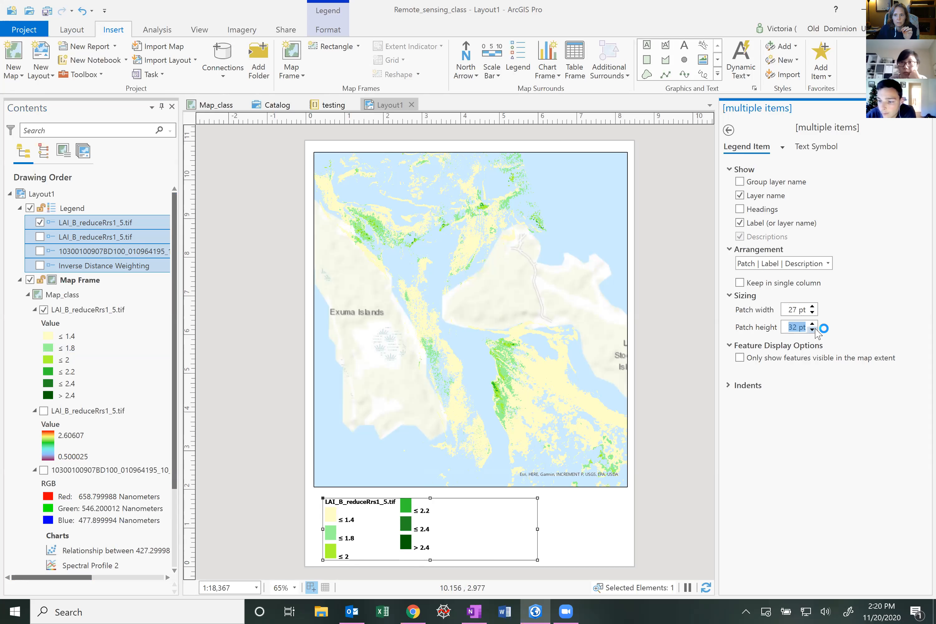
{"action": "left_click", "coordinate": [813, 312]}
{"action": "left_click", "coordinate": [812, 312]}
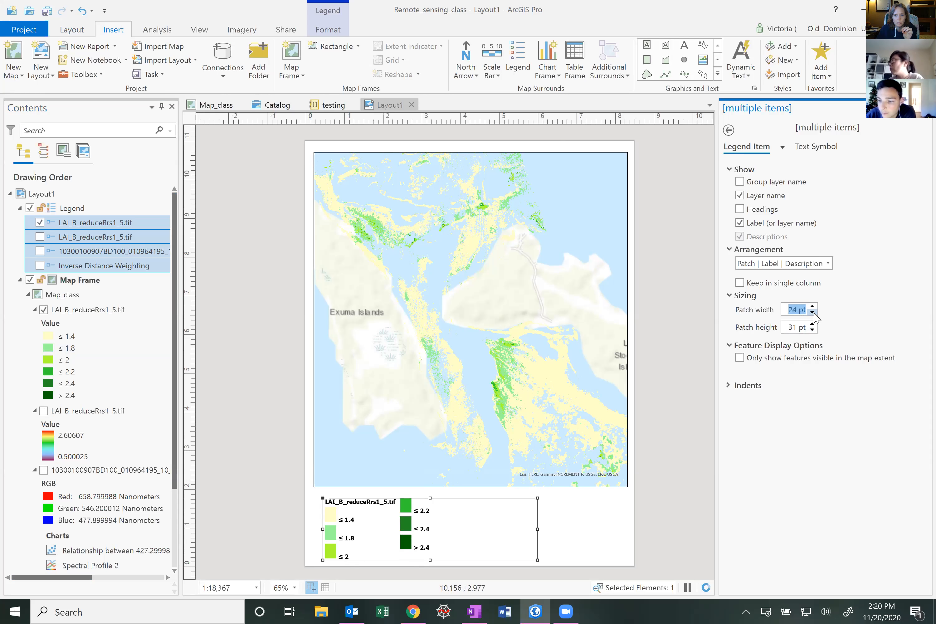
{"action": "left_click", "coordinate": [812, 313]}
{"action": "left_click", "coordinate": [813, 313]}
{"action": "left_click", "coordinate": [812, 330]}
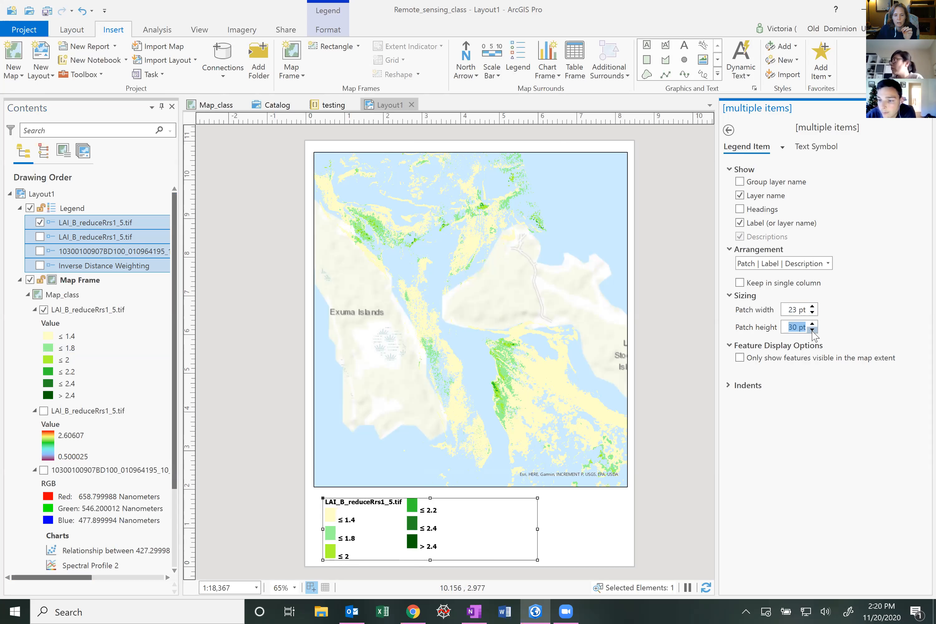
{"action": "left_click", "coordinate": [812, 330]}
{"action": "left_click", "coordinate": [812, 330]}
{"action": "left_click", "coordinate": [812, 330]}
{"action": "left_click", "coordinate": [813, 329]}
{"action": "left_click", "coordinate": [813, 330]}
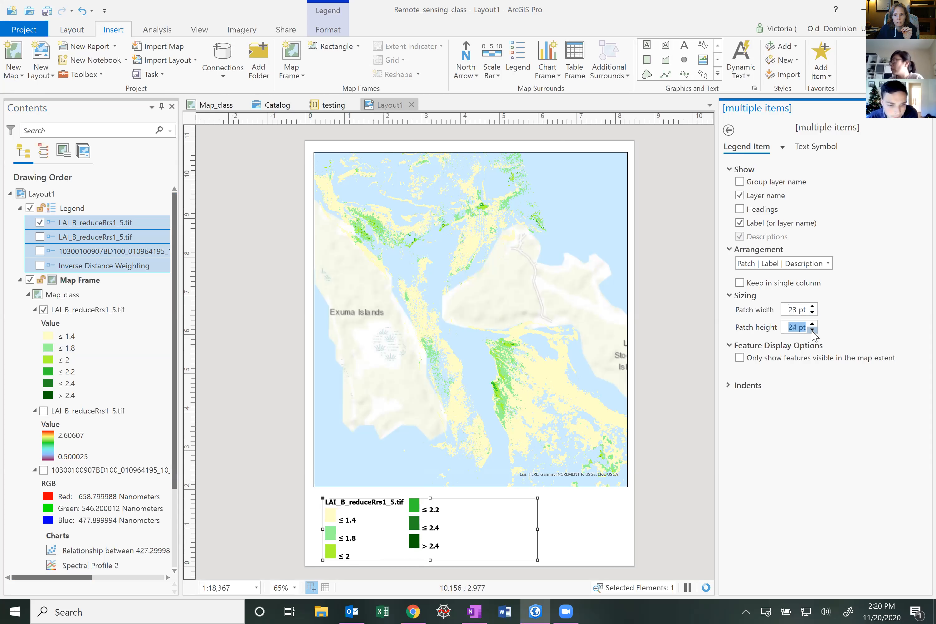
{"action": "left_click", "coordinate": [812, 329]}
{"action": "left_click", "coordinate": [813, 330]}
{"action": "left_click", "coordinate": [813, 330]}
{"action": "left_click", "coordinate": [813, 330]}
{"action": "left_click", "coordinate": [812, 329]}
{"action": "left_click", "coordinate": [812, 330]}
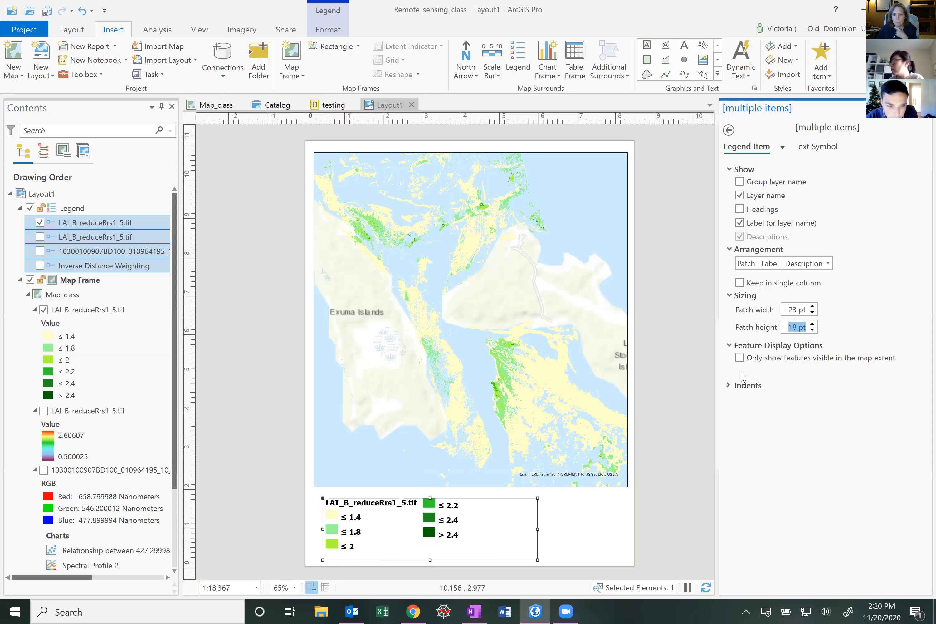
Keep the legend items in a single column and move the legend up over the map's lower-left part
{"action": "left_click", "coordinate": [740, 283]}
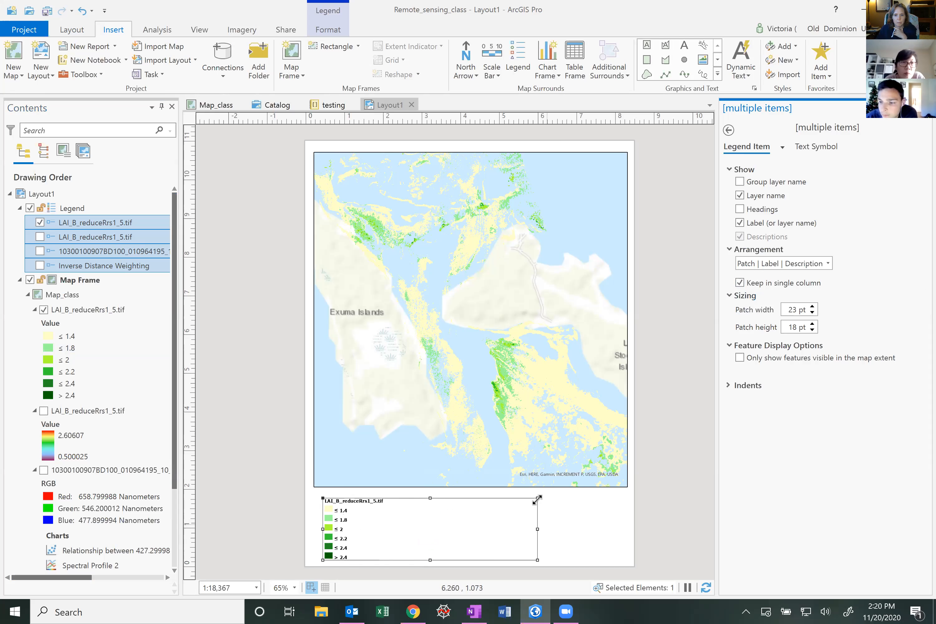
{"action": "left_click_drag", "start_coordinate": [542, 408], "coordinate": [541, 407]}
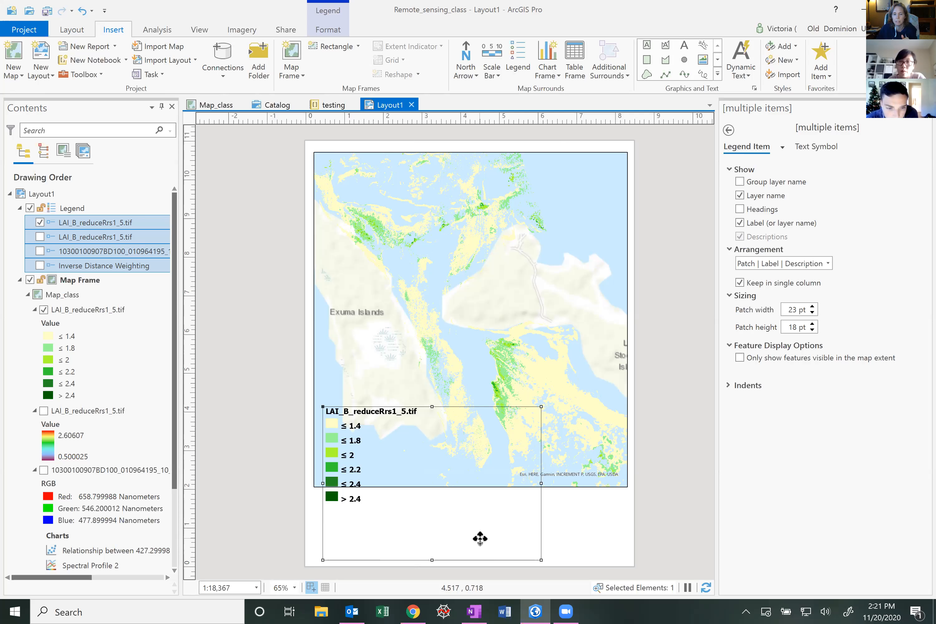
{"action": "left_click_drag", "start_coordinate": [379, 464], "coordinate": [392, 422]}
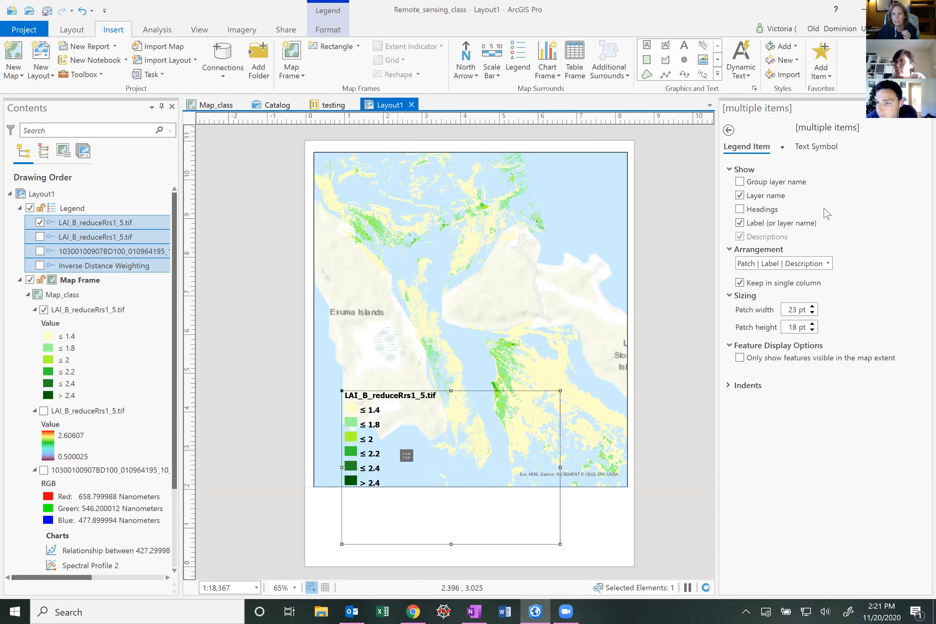
Return to the legend's display options and give the legend a black border
{"action": "left_click", "coordinate": [729, 131]}
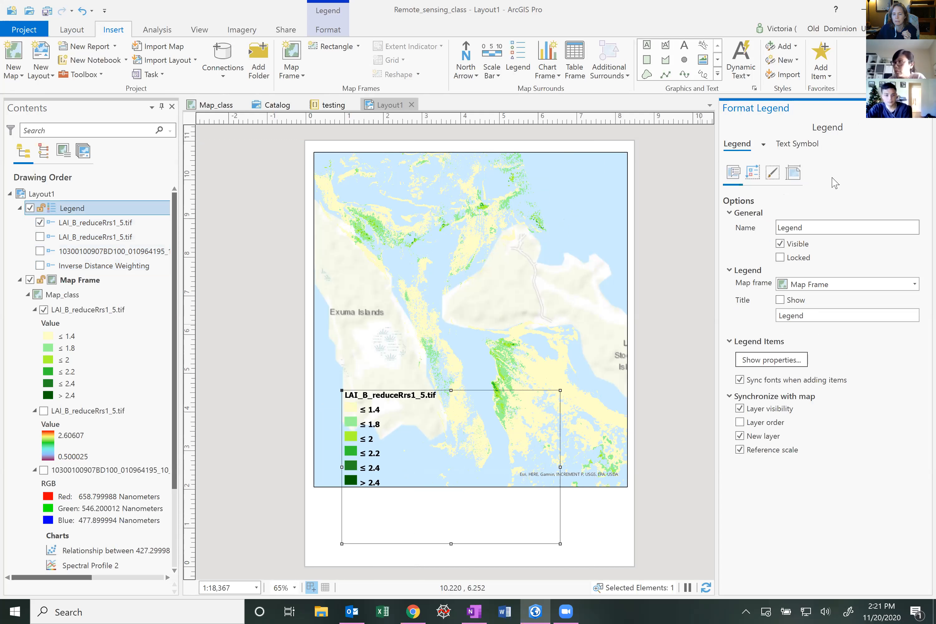
{"action": "left_click", "coordinate": [772, 177]}
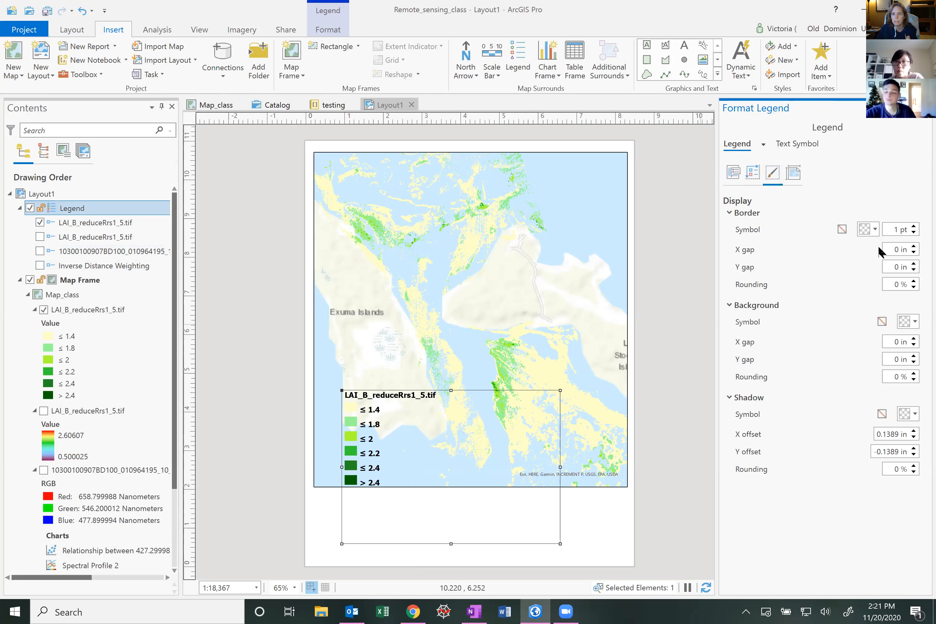
{"action": "left_click", "coordinate": [874, 231]}
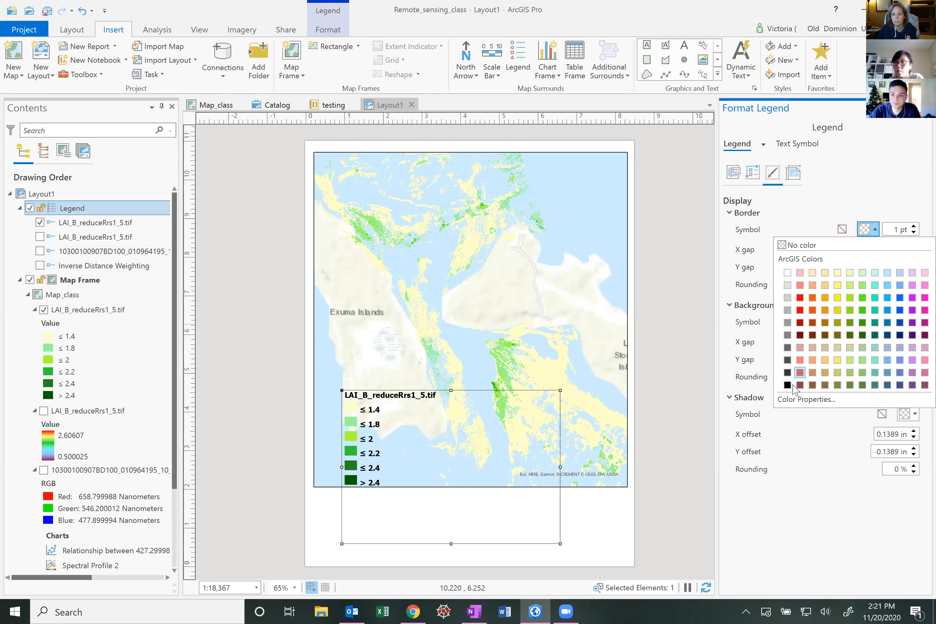
{"action": "left_click", "coordinate": [788, 385]}
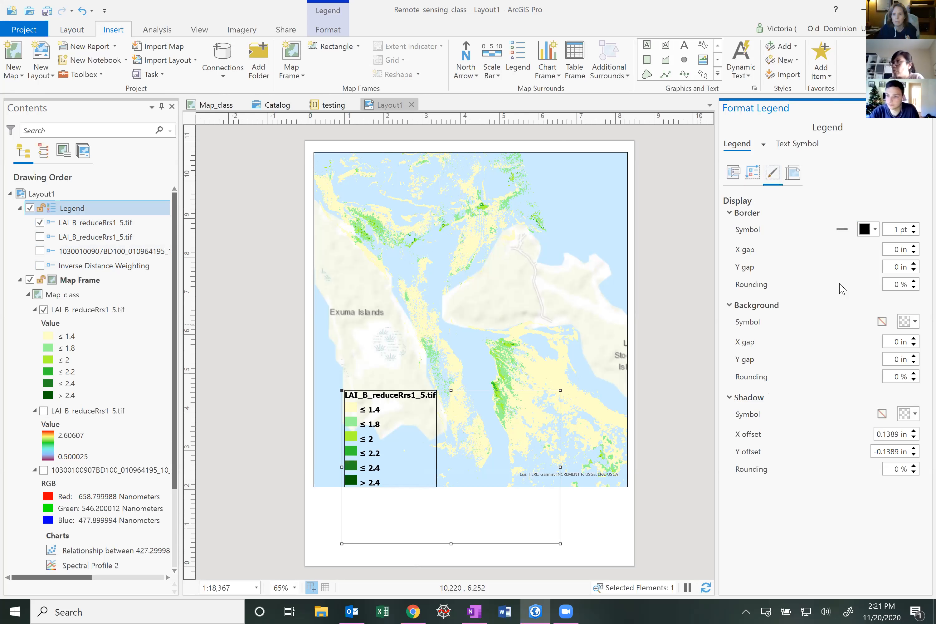
Set the border's X gap and Y gap to 0.1 in
{"action": "left_click", "coordinate": [914, 246]}
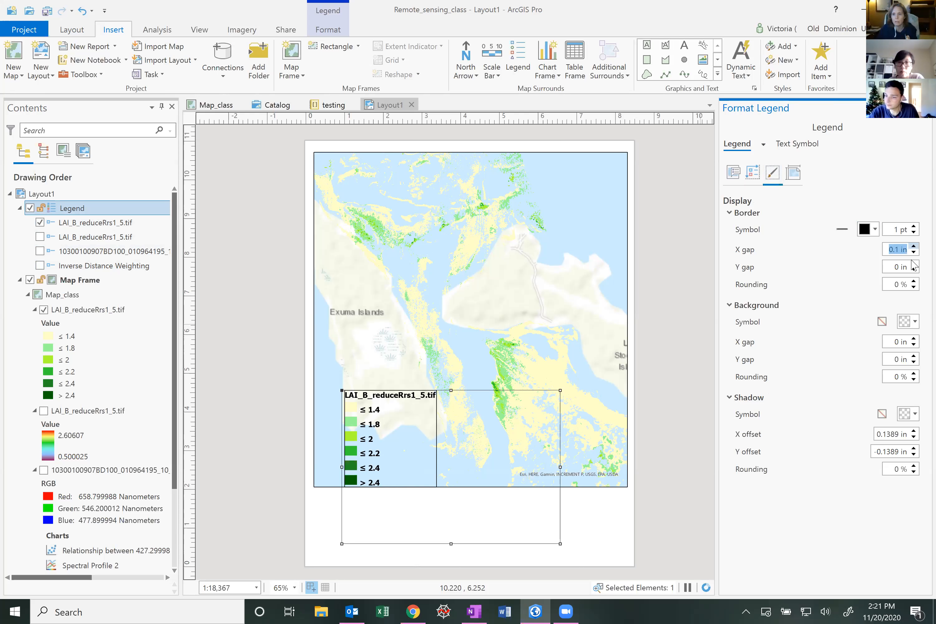
{"action": "left_click", "coordinate": [914, 263]}
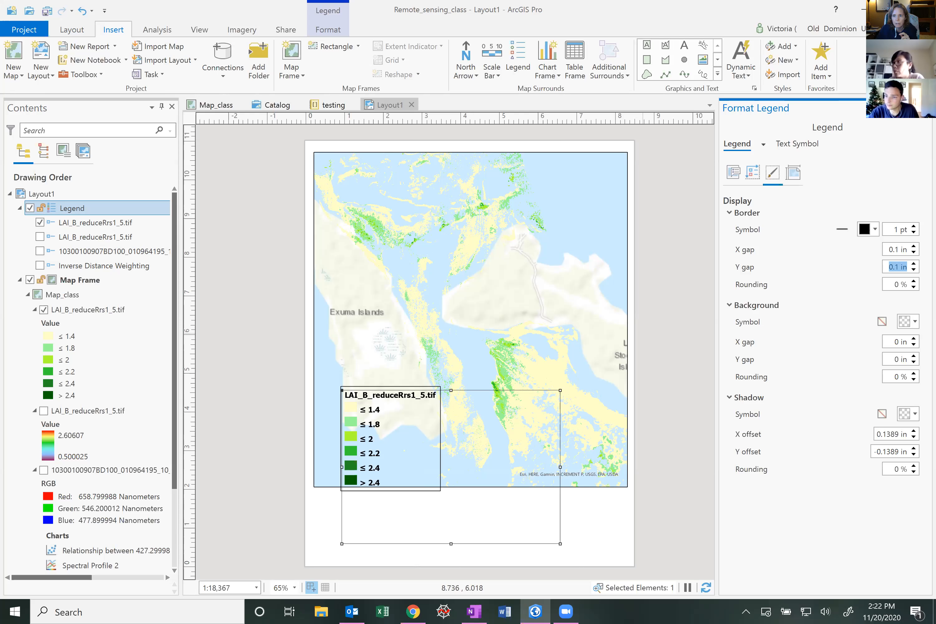
{"action": "left_click", "coordinate": [914, 246]}
{"action": "left_click", "coordinate": [914, 247]}
{"action": "left_click", "coordinate": [914, 246]}
{"action": "left_click", "coordinate": [914, 246]}
{"action": "left_click", "coordinate": [913, 246]}
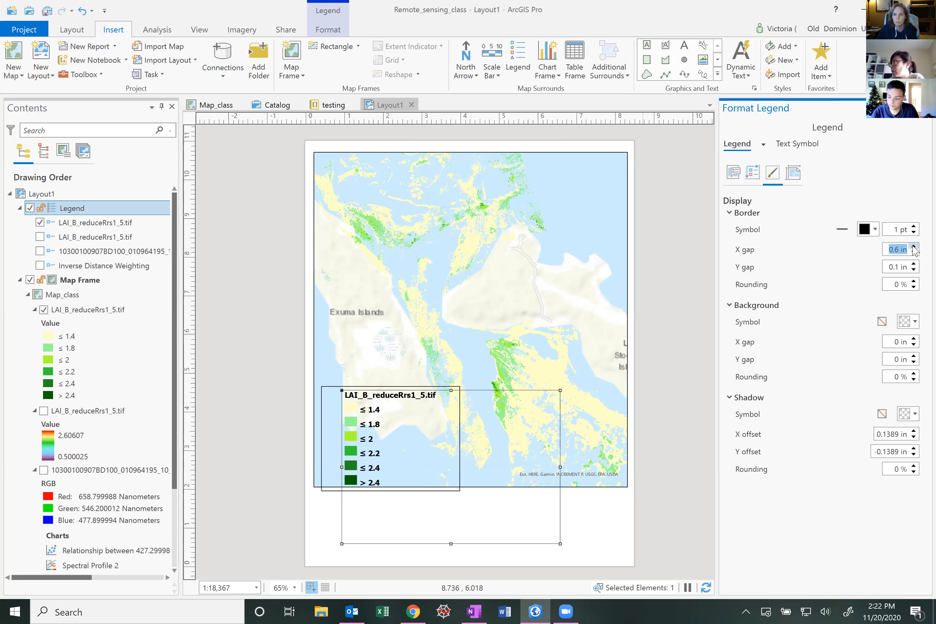
{"action": "left_click", "coordinate": [914, 252]}
{"action": "left_click", "coordinate": [914, 252]}
{"action": "left_click", "coordinate": [914, 253]}
{"action": "left_click", "coordinate": [914, 252]}
{"action": "left_click", "coordinate": [914, 252]}
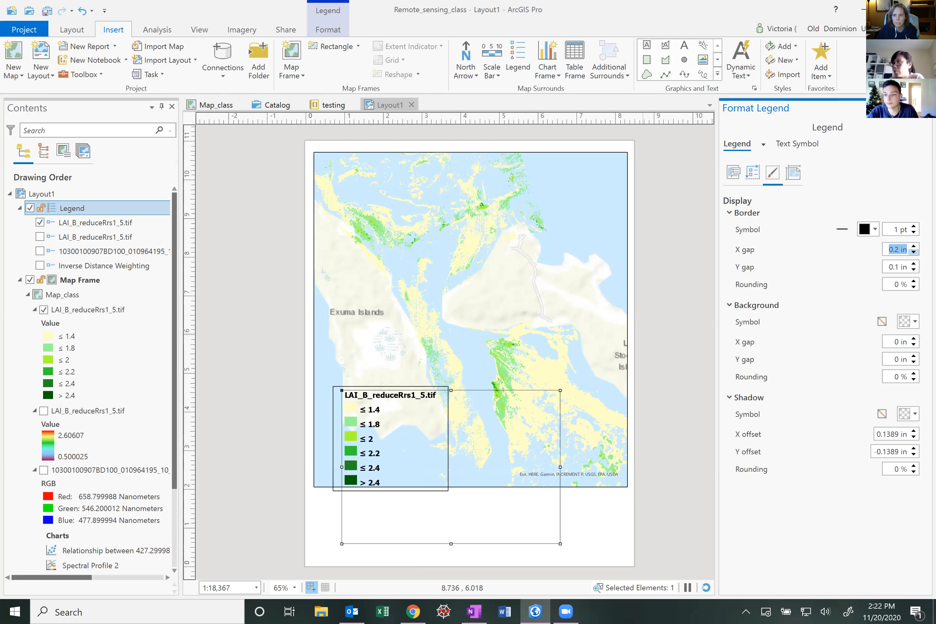
Give the legend a white background with X and Y gaps of 0.1 in
{"action": "left_click", "coordinate": [915, 322]}
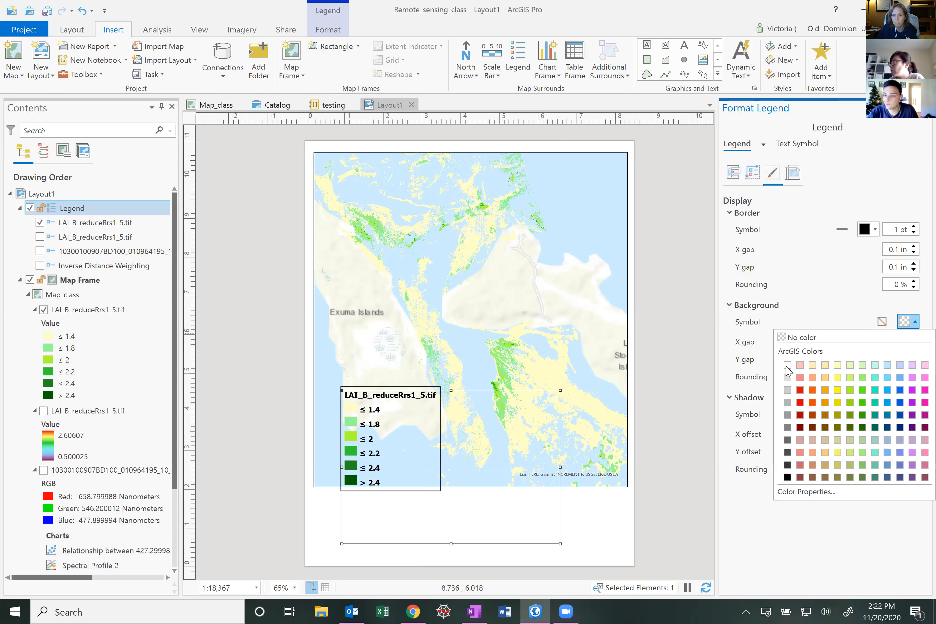
{"action": "left_click", "coordinate": [783, 365]}
{"action": "left_click", "coordinate": [912, 339]}
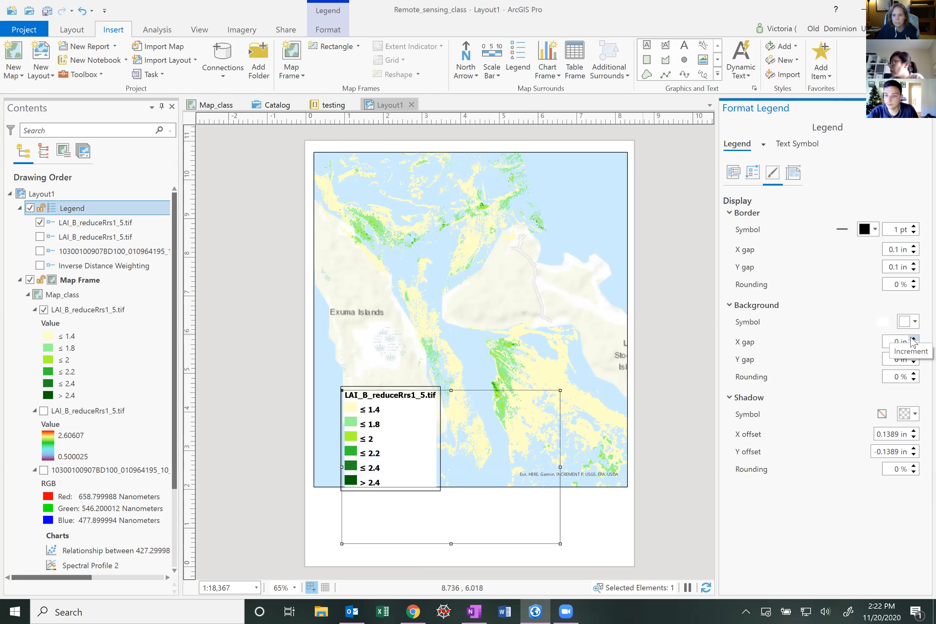
{"action": "left_click", "coordinate": [913, 356]}
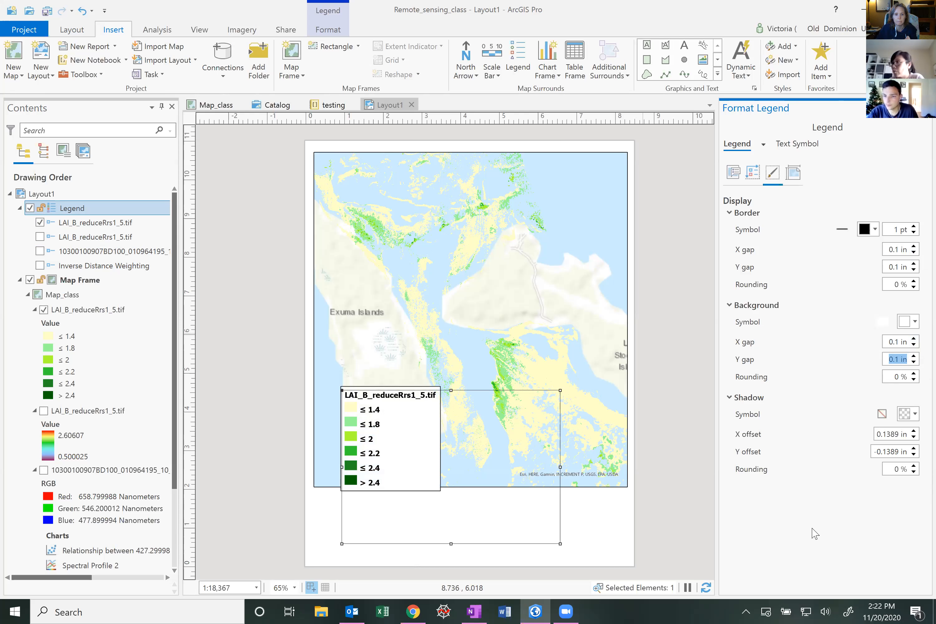
Try a light orange shadow for the legend, then set the shadow back to no color
{"action": "left_click", "coordinate": [909, 414]}
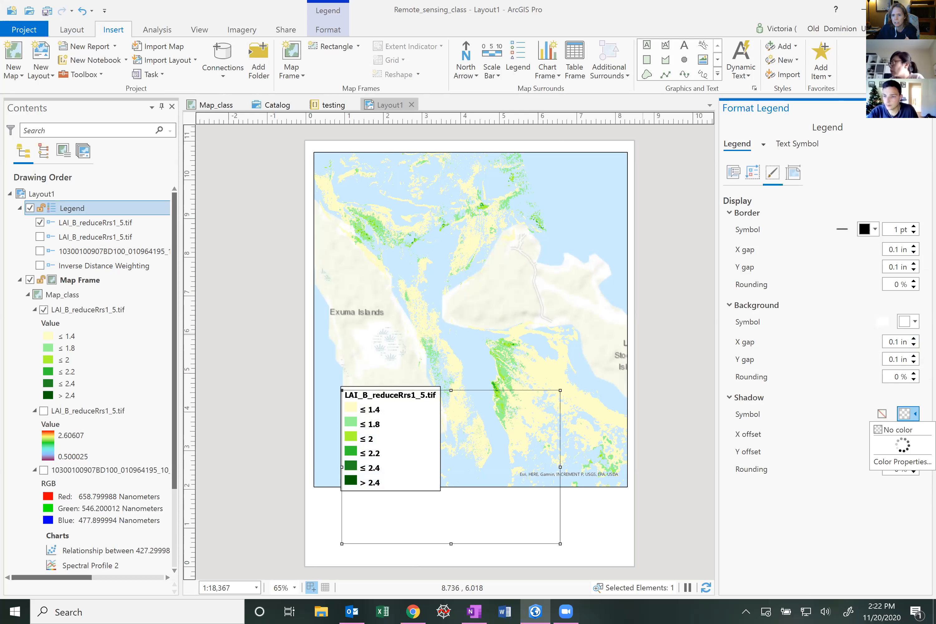
{"action": "left_click", "coordinate": [823, 470]}
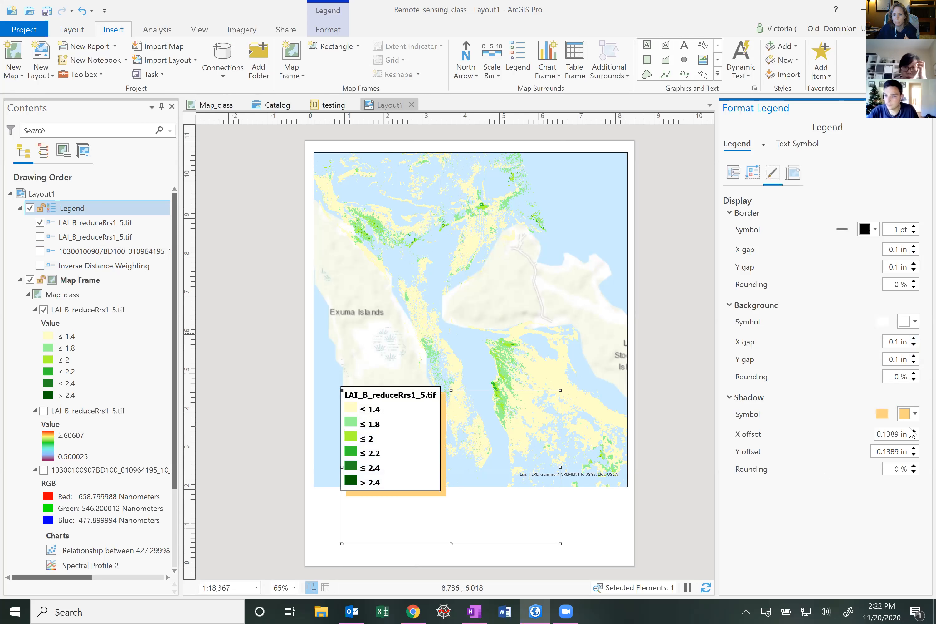
{"action": "left_click", "coordinate": [915, 419]}
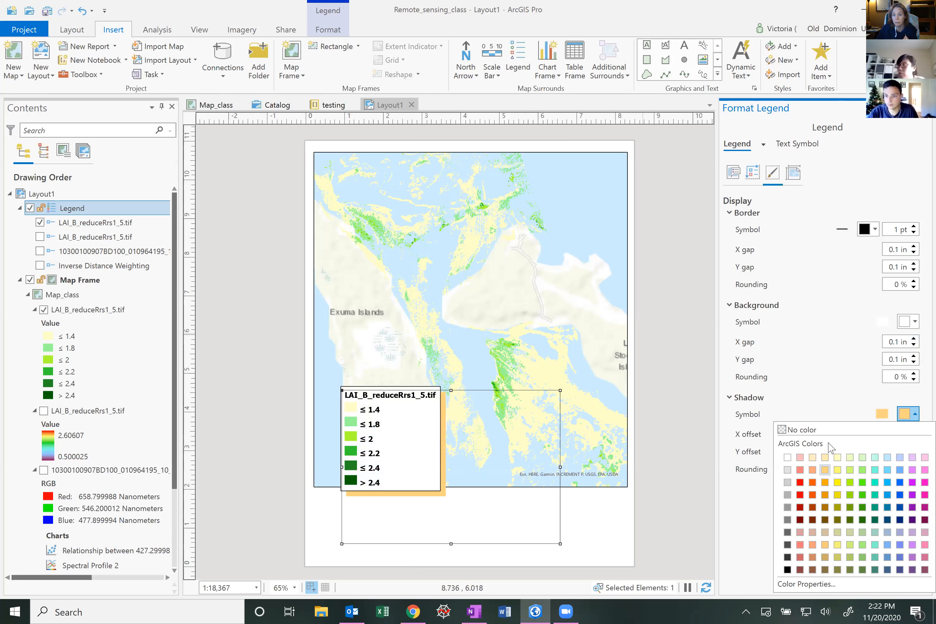
{"action": "left_click", "coordinate": [784, 429]}
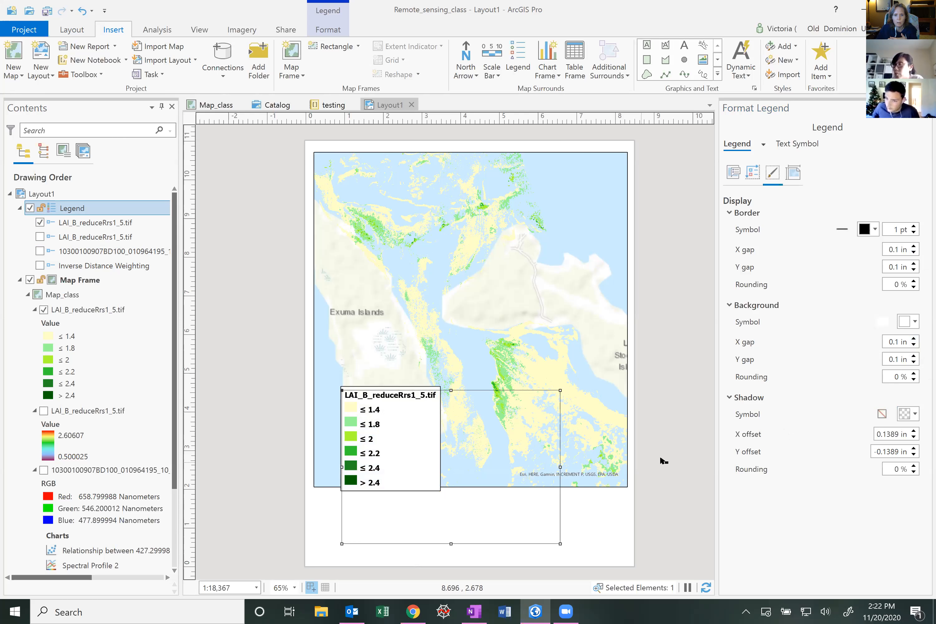
{"action": "left_click", "coordinate": [400, 439]}
{"action": "left_click", "coordinate": [397, 437]}
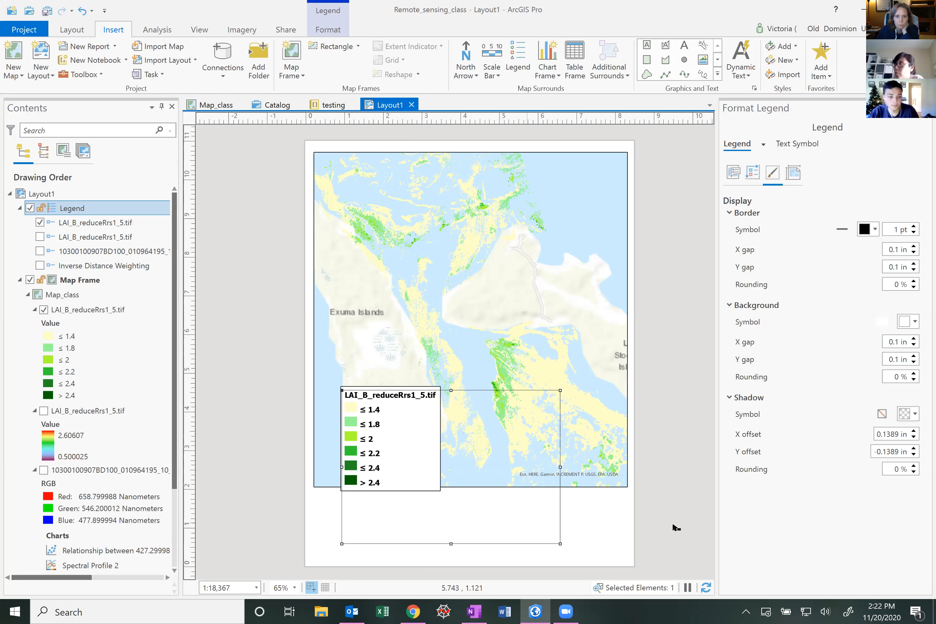
{"action": "left_click", "coordinate": [673, 512]}
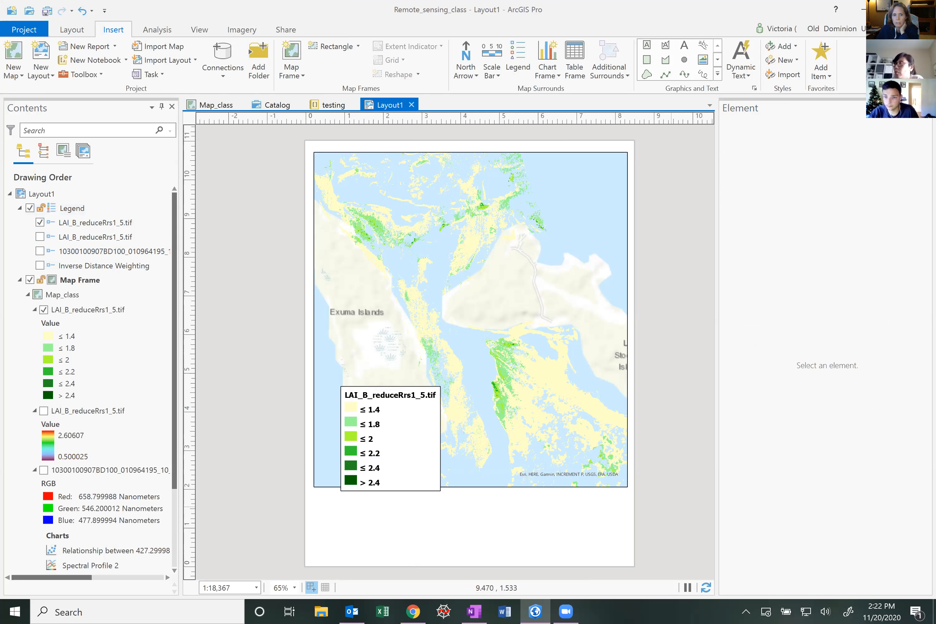
{"action": "left_click", "coordinate": [415, 441]}
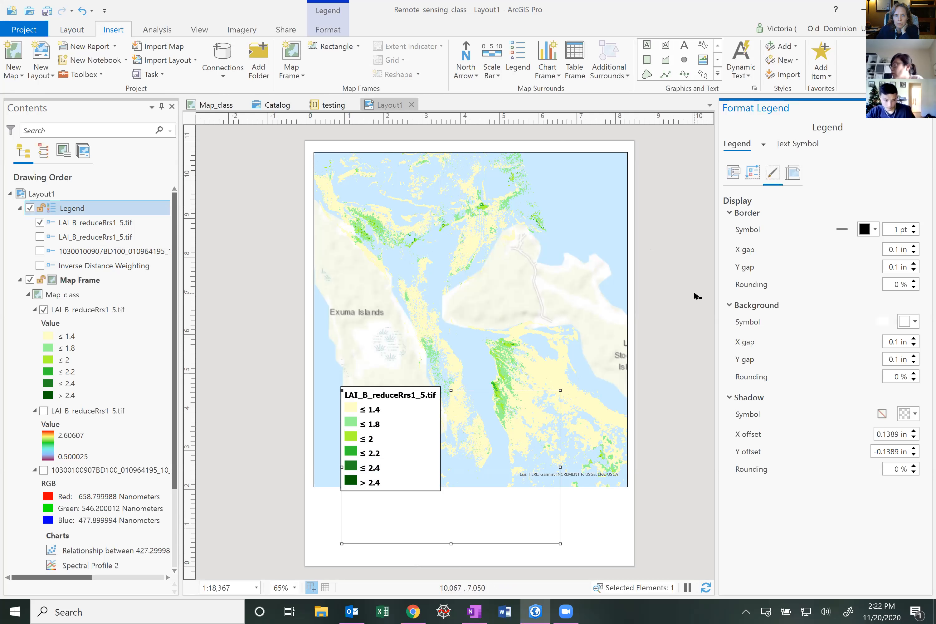
{"action": "left_click", "coordinate": [329, 32]}
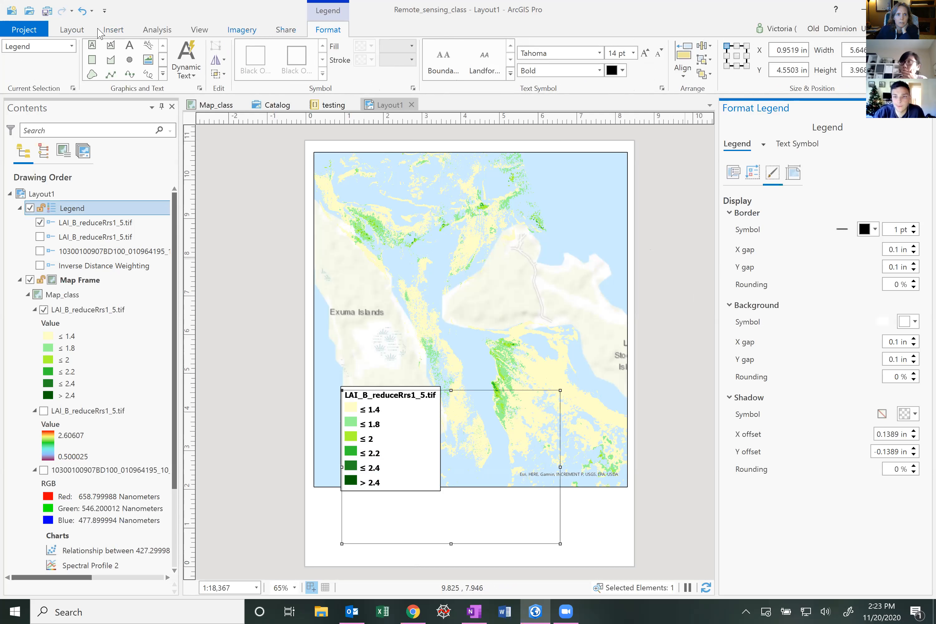
{"action": "left_click", "coordinate": [83, 32]}
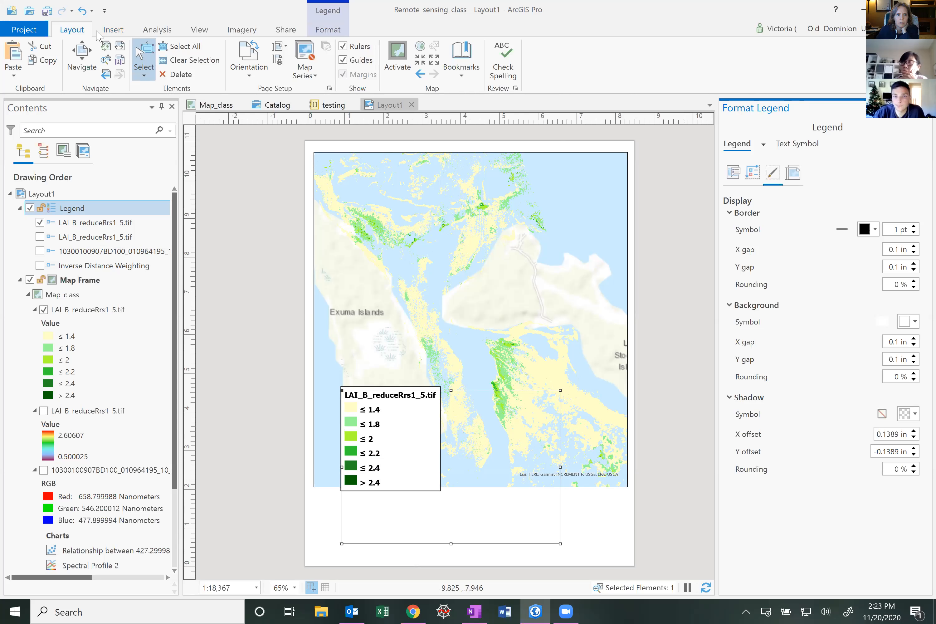
{"action": "left_click", "coordinate": [113, 31]}
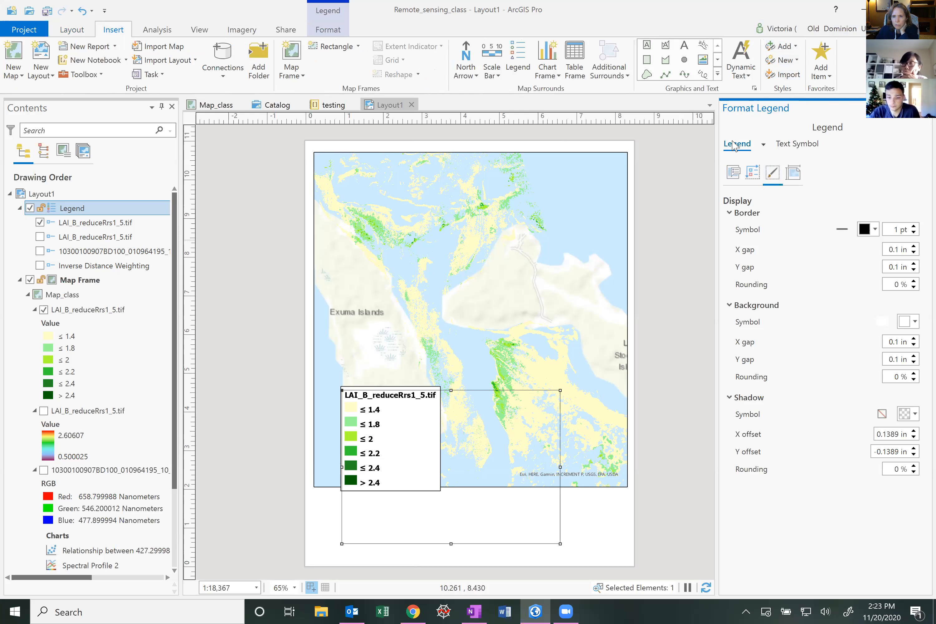
{"action": "left_click", "coordinate": [732, 173]}
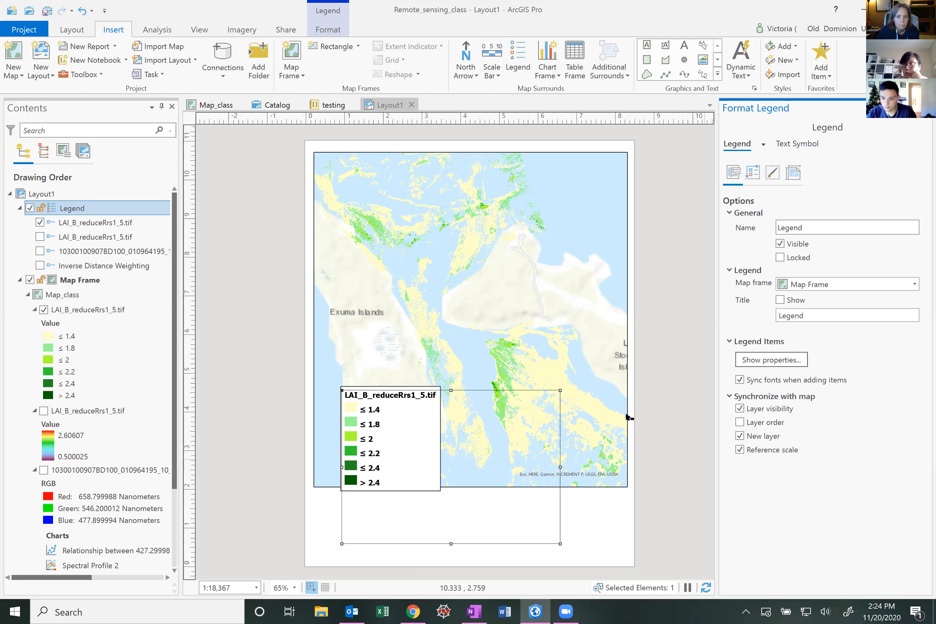
{"action": "left_click", "coordinate": [655, 413]}
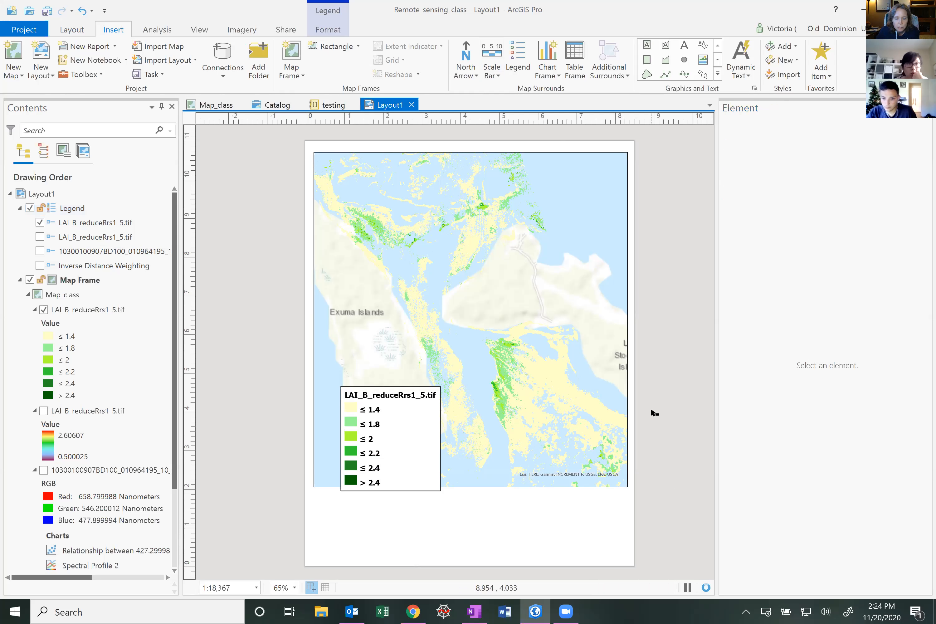
Convert the legend to graphics and ungroup it down to its individual patches and labels
{"action": "left_click", "coordinate": [410, 427]}
{"action": "right_click", "coordinate": [410, 427]}
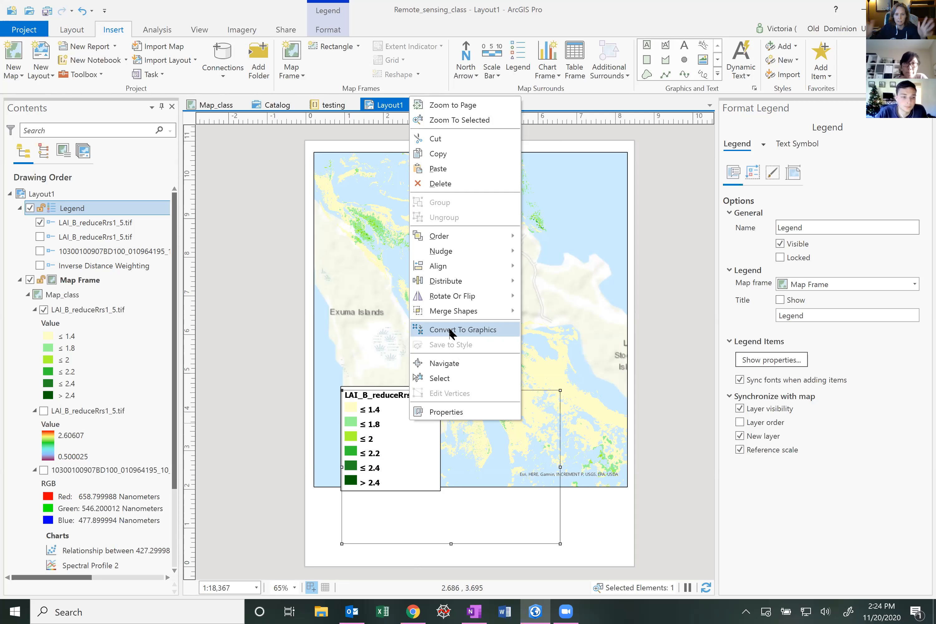
{"action": "left_click", "coordinate": [449, 328]}
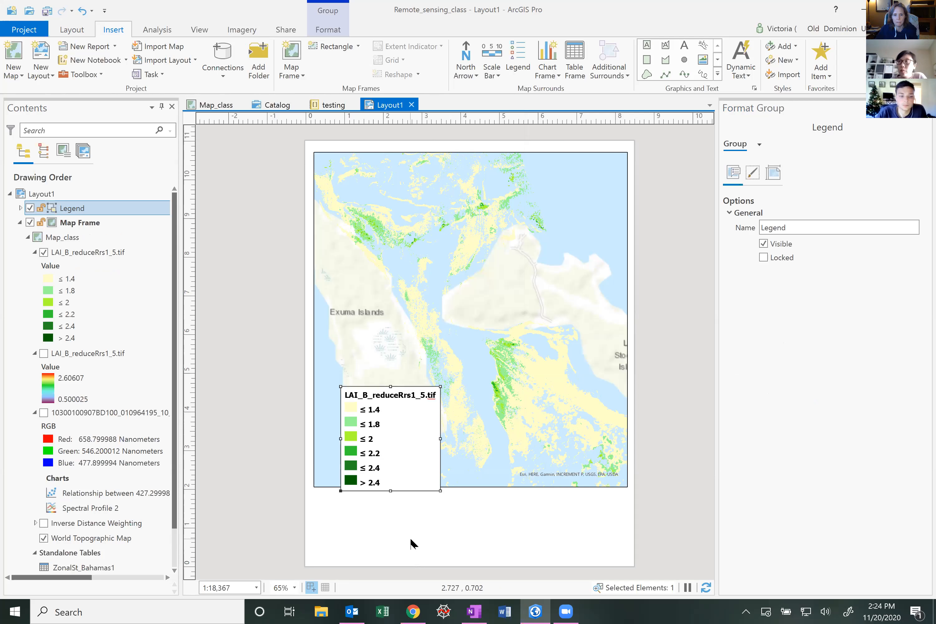
{"action": "right_click", "coordinate": [409, 437]}
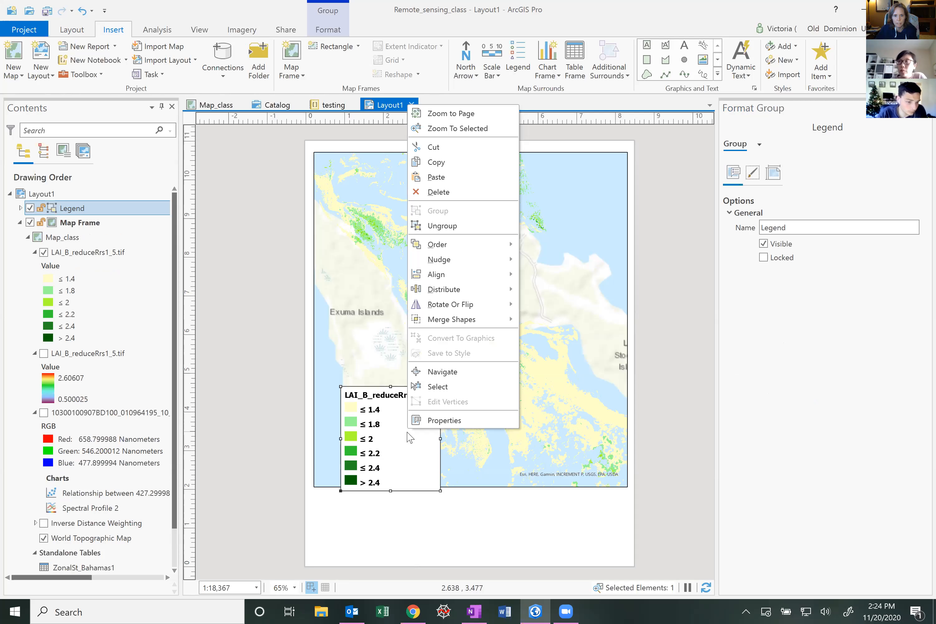
{"action": "left_click", "coordinate": [443, 226]}
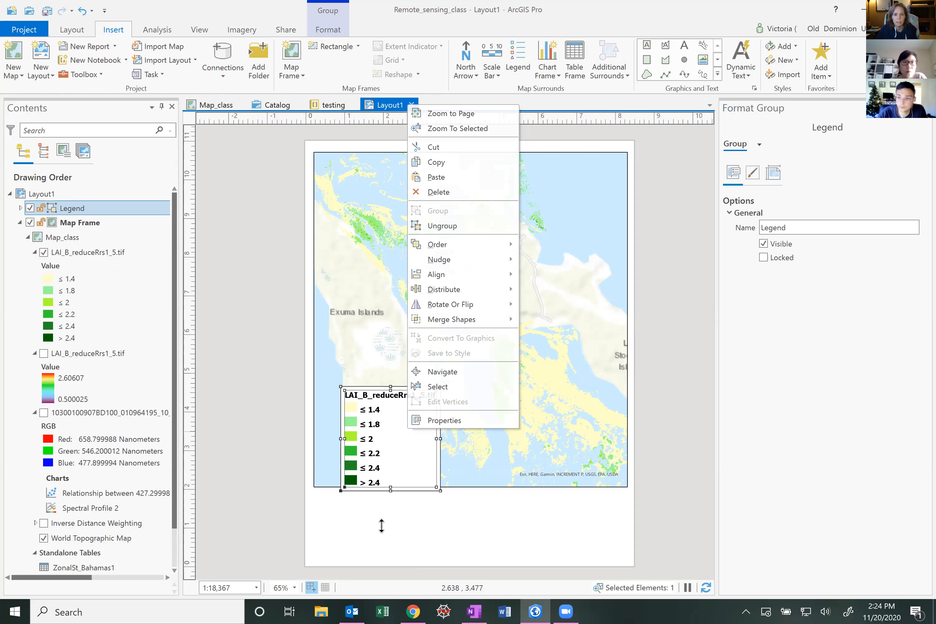
{"action": "left_click", "coordinate": [389, 437]}
{"action": "right_click", "coordinate": [393, 438]}
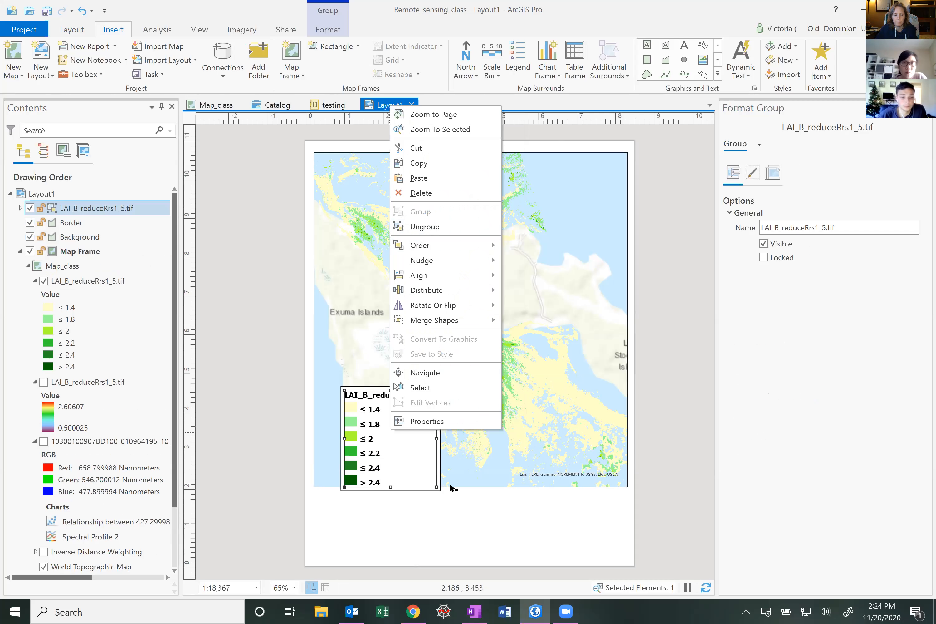
{"action": "left_click", "coordinate": [430, 227]}
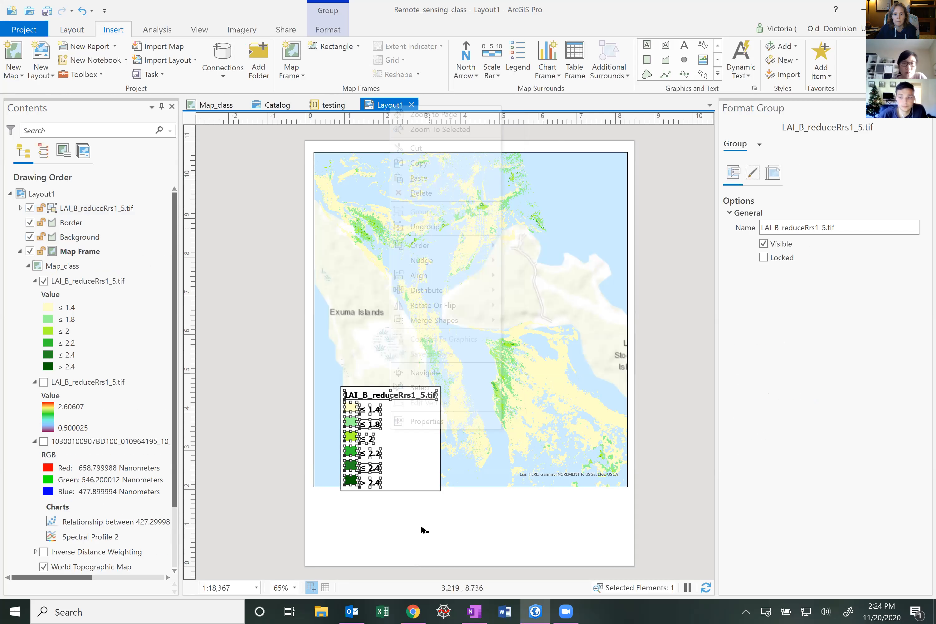
Move the last three class patches and labels up into a second column beside the first three
{"action": "left_click", "coordinate": [366, 530]}
{"action": "left_click", "coordinate": [350, 451]}
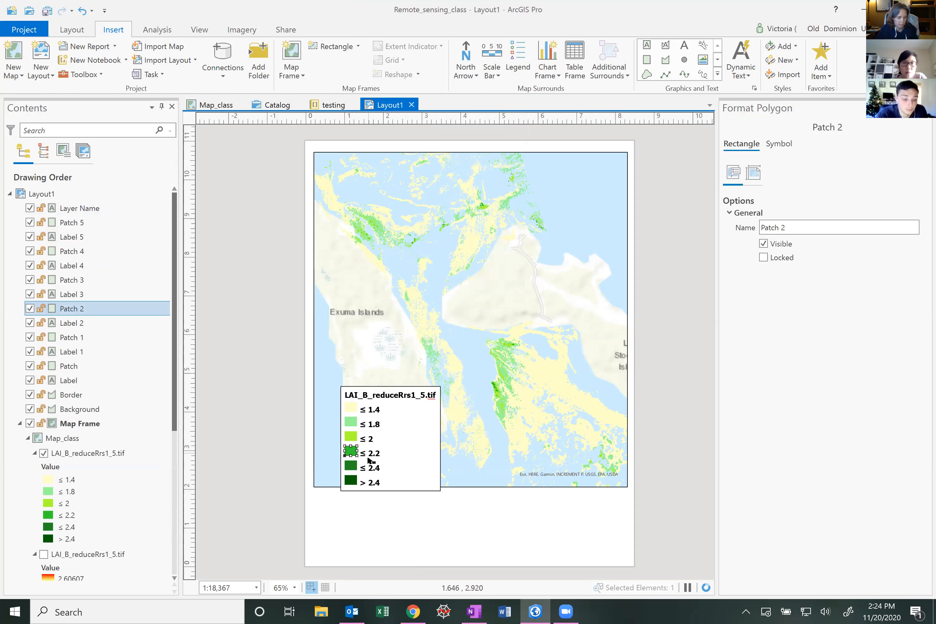
{"action": "left_click", "coordinate": [372, 453], "text": "shift"}
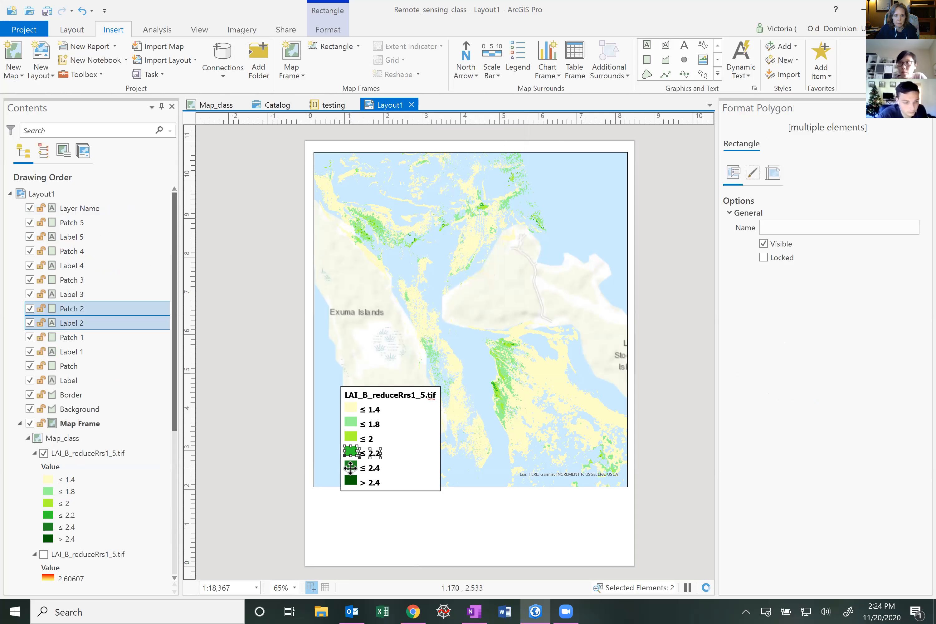
{"action": "left_click", "coordinate": [350, 466], "text": "shift"}
{"action": "left_click", "coordinate": [371, 468], "text": "shift"}
{"action": "left_click", "coordinate": [352, 481], "text": "shift"}
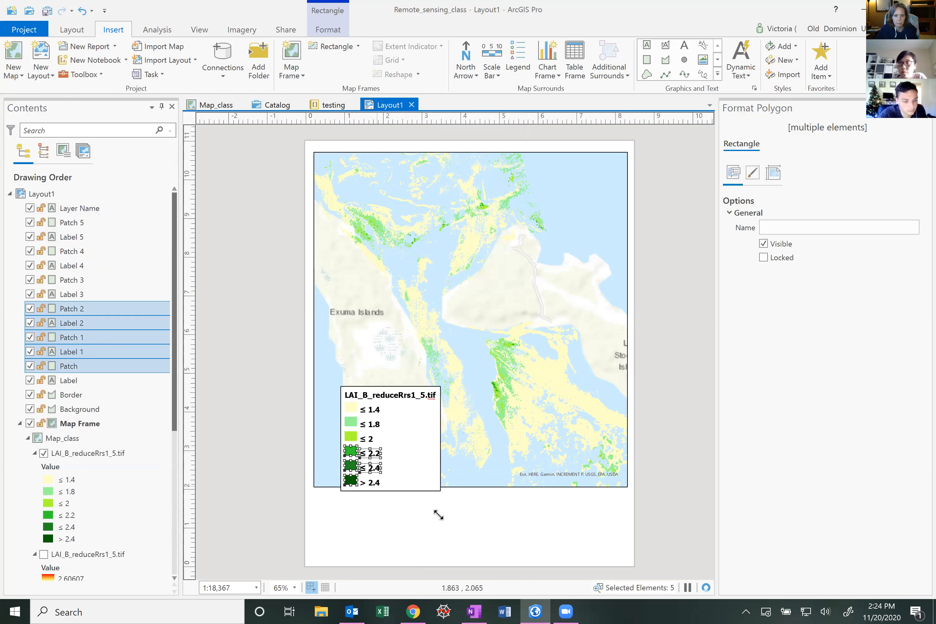
{"action": "left_click", "coordinate": [372, 483], "text": "shift"}
{"action": "left_click_drag", "start_coordinate": [391, 443], "coordinate": [399, 423]}
{"action": "left_click", "coordinate": [459, 524]}
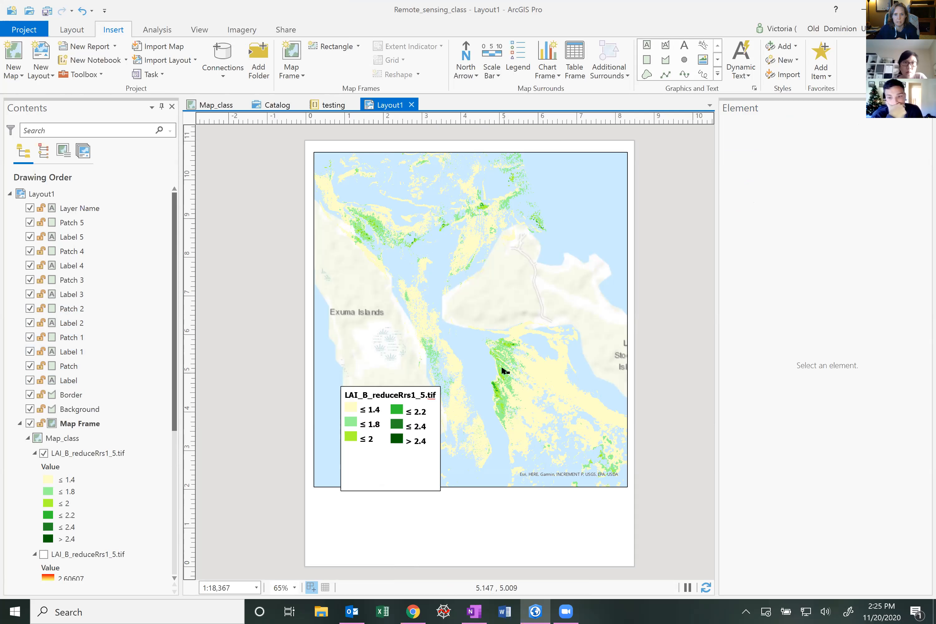
Edit the legend title text to read LAI_B_(m2 m-2)
{"action": "left_click", "coordinate": [410, 397]}
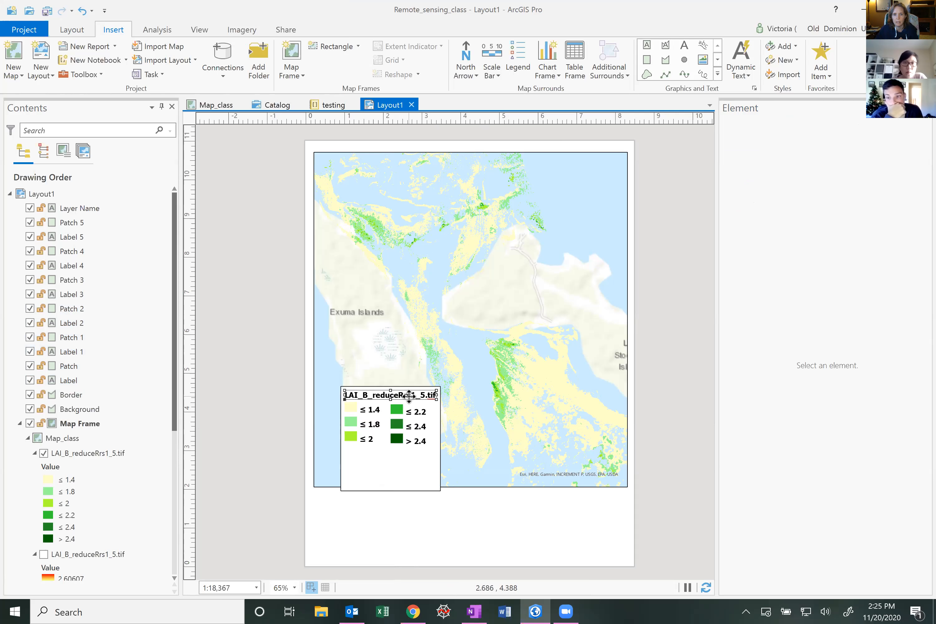
{"action": "double_click", "coordinate": [411, 397]}
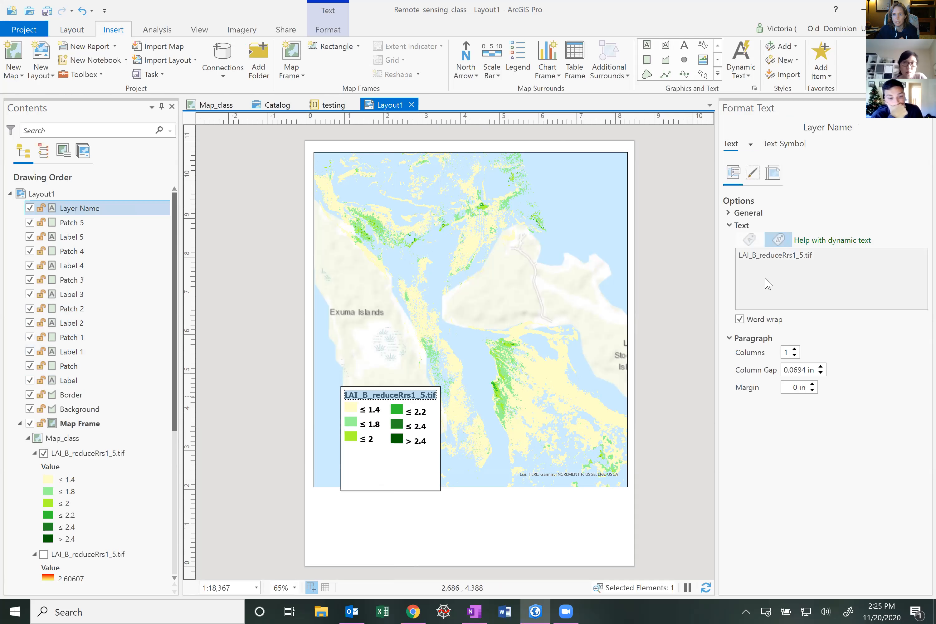
{"action": "left_click", "coordinate": [760, 256]}
{"action": "left_click", "coordinate": [864, 255], "text": "shift"}
{"action": "type", "text": "(m2 m-2)"}
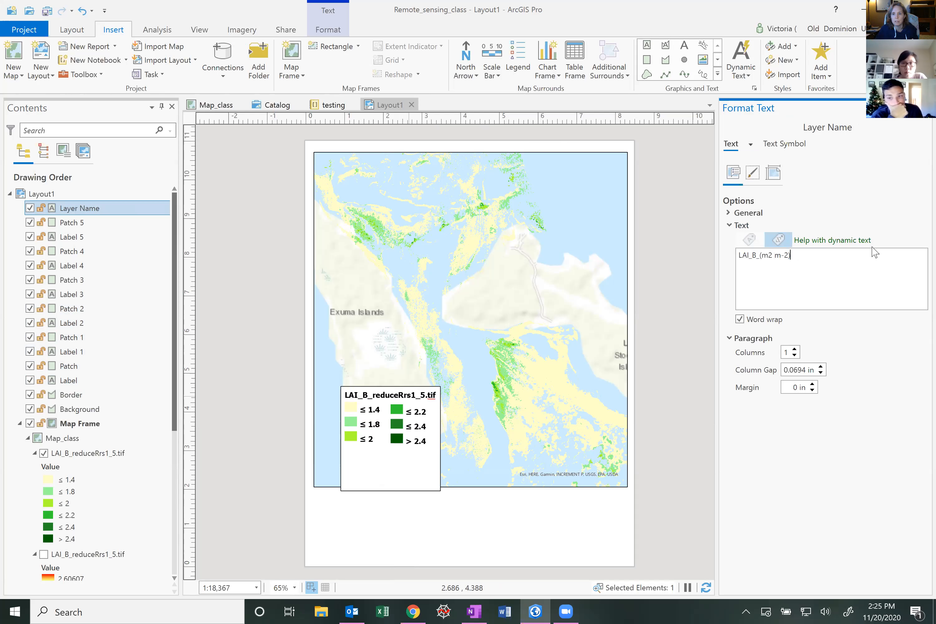
Try inserting a <SUP> superscript tag after the m in the title's unit, then remove it
{"action": "left_click", "coordinate": [768, 253]}
{"action": "type", "text": "<SUP>"}
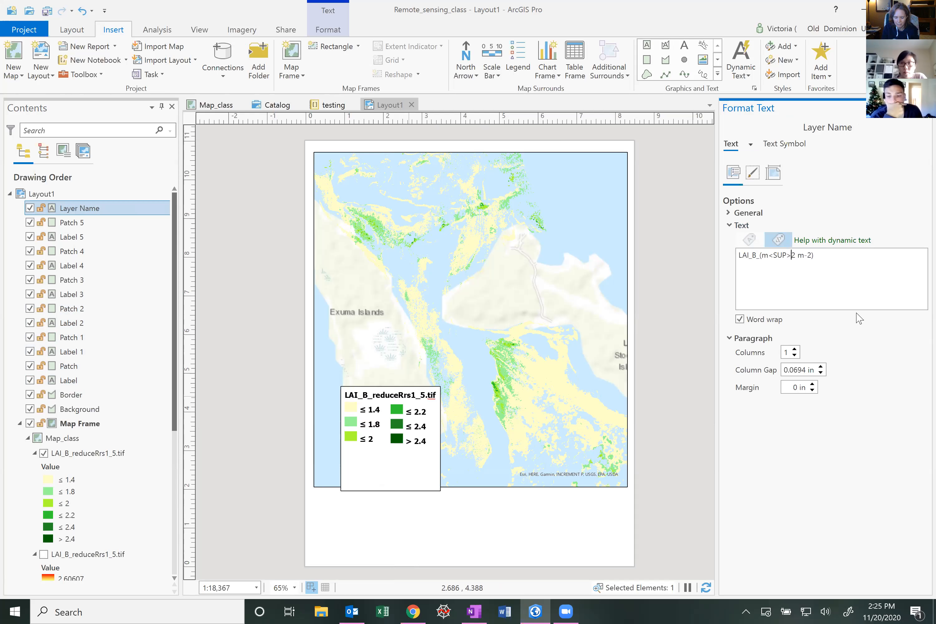
{"action": "type", "text": "/"}
{"action": "key", "text": "BackSpace"}
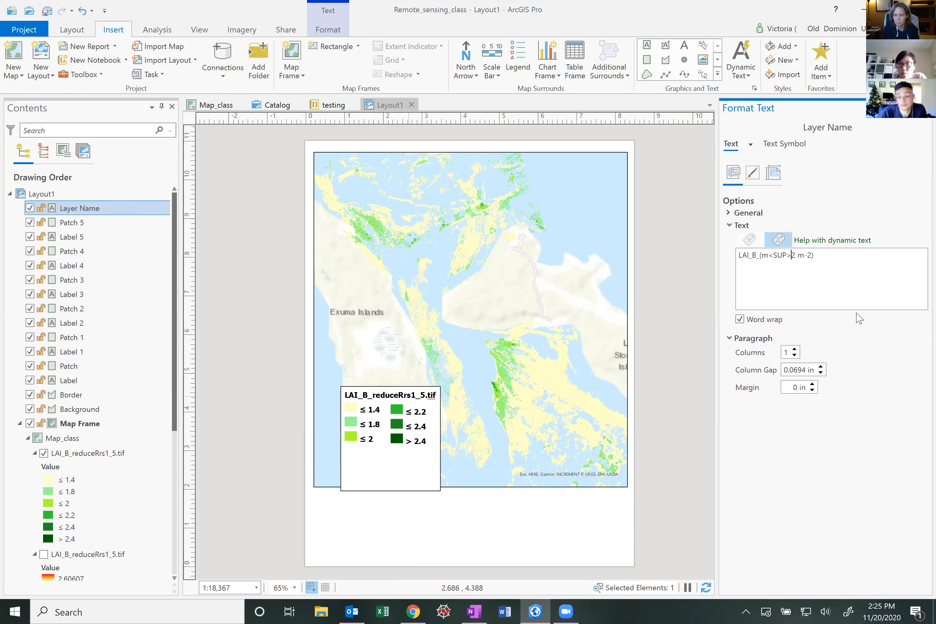
{"action": "key", "text": "BackSpace"}
{"action": "key", "text": "BackSpace"}
{"action": "key", "text": "BackSpace"}
{"action": "key", "text": "BackSpace"}
{"action": "key", "text": "BackSpace"}
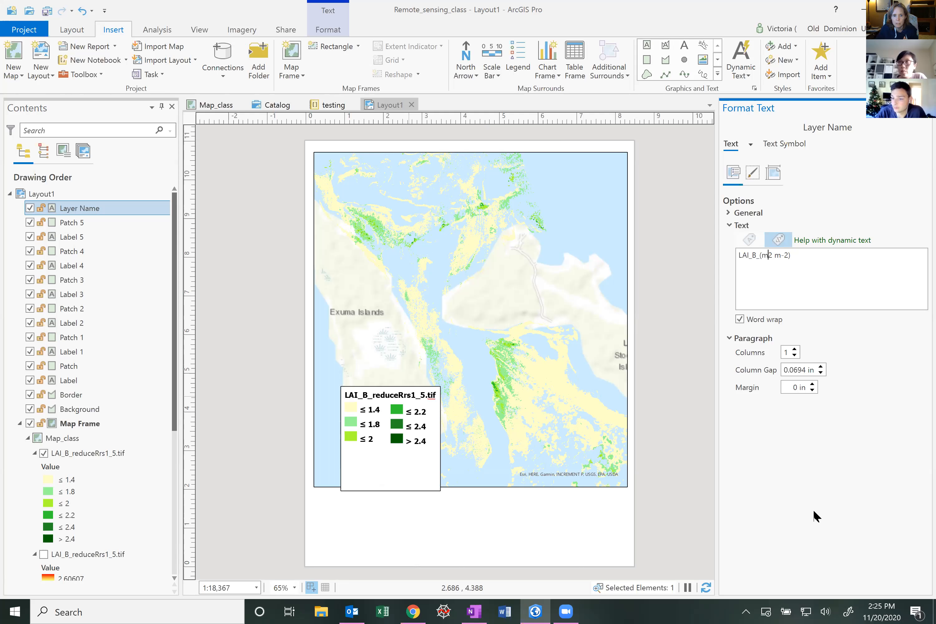
{"action": "left_click", "coordinate": [805, 518]}
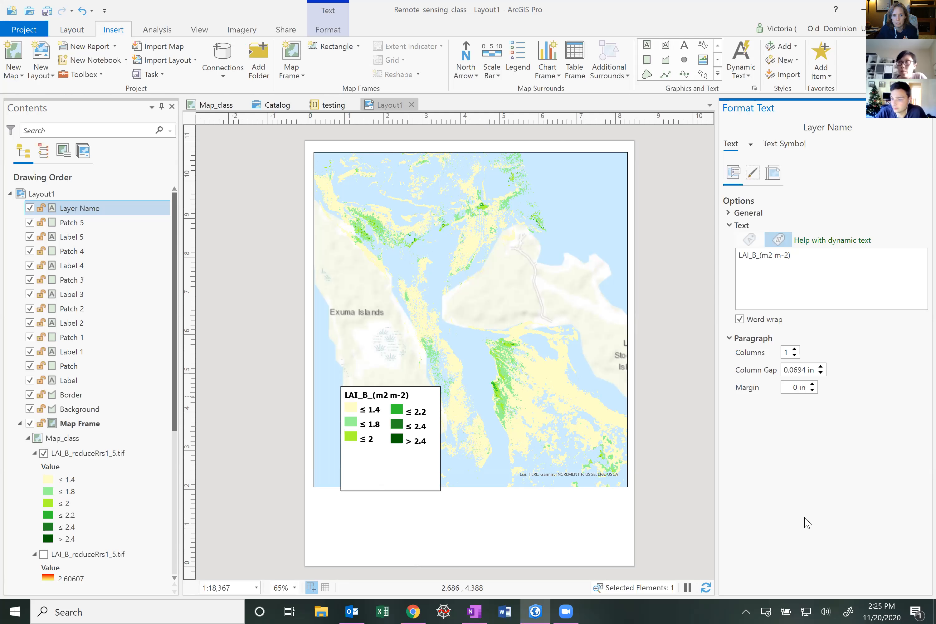
Raise the bottom edges of the legend's border and background to sit just below the class items
{"action": "left_click", "coordinate": [399, 463]}
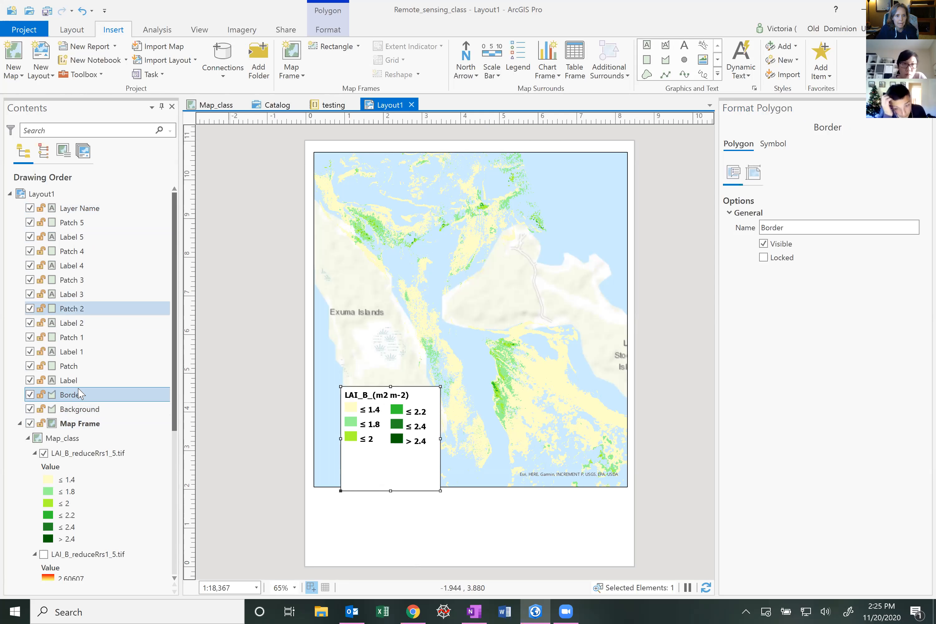
{"action": "left_click", "coordinate": [73, 399]}
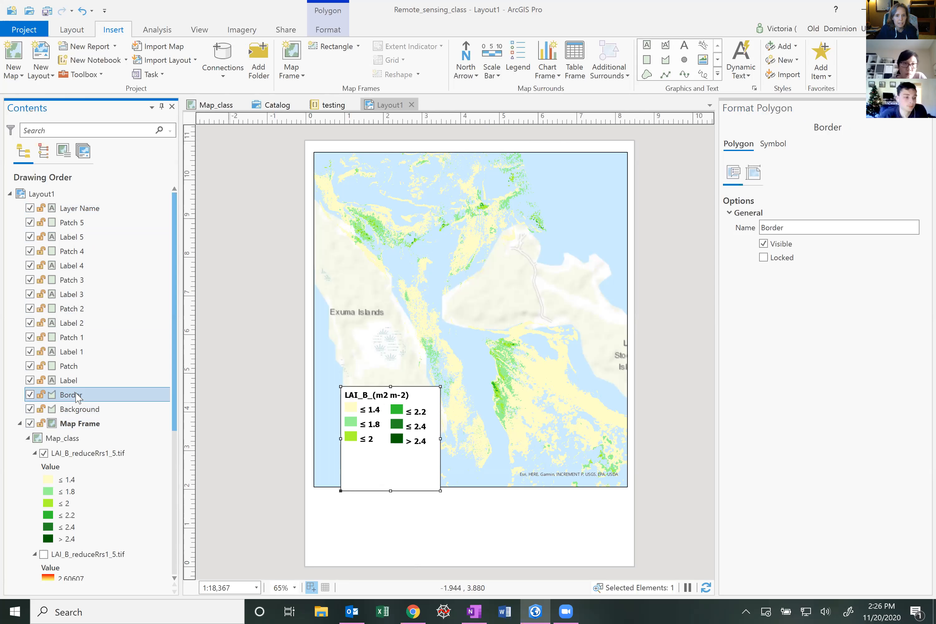
{"action": "left_click_drag", "start_coordinate": [389, 488], "coordinate": [392, 452]}
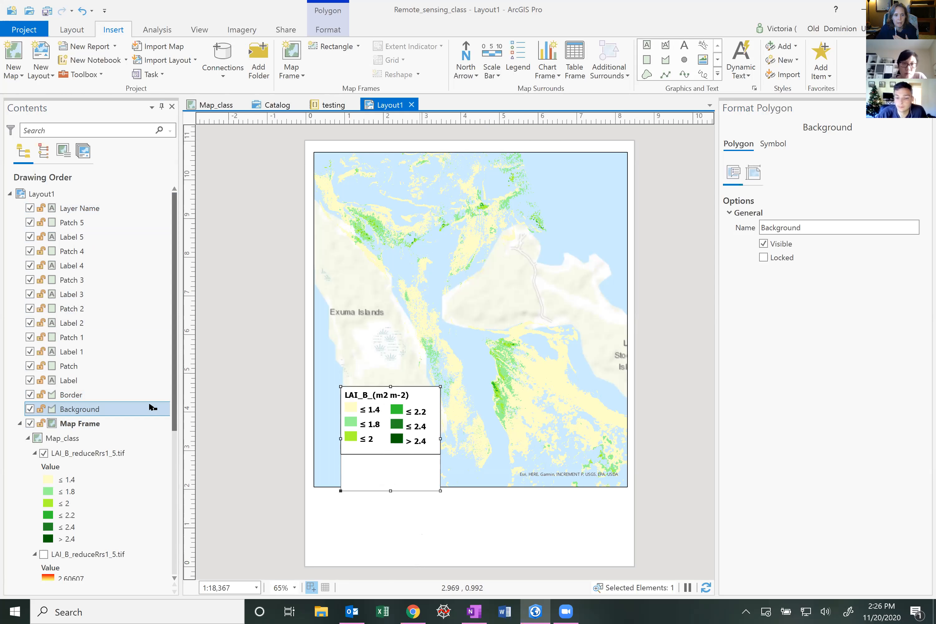
{"action": "left_click_drag", "start_coordinate": [390, 491], "coordinate": [389, 453]}
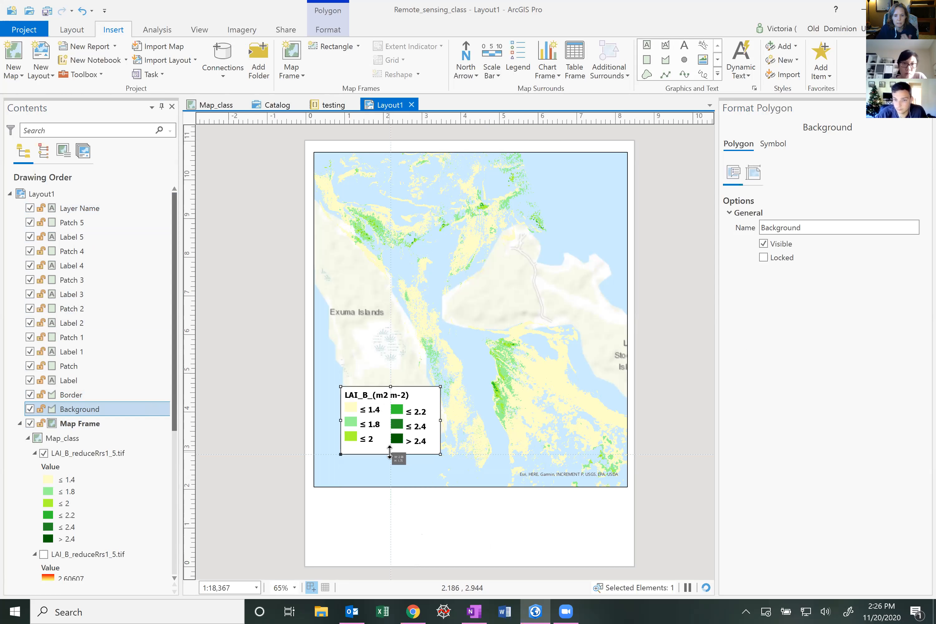
{"action": "left_click", "coordinate": [515, 549]}
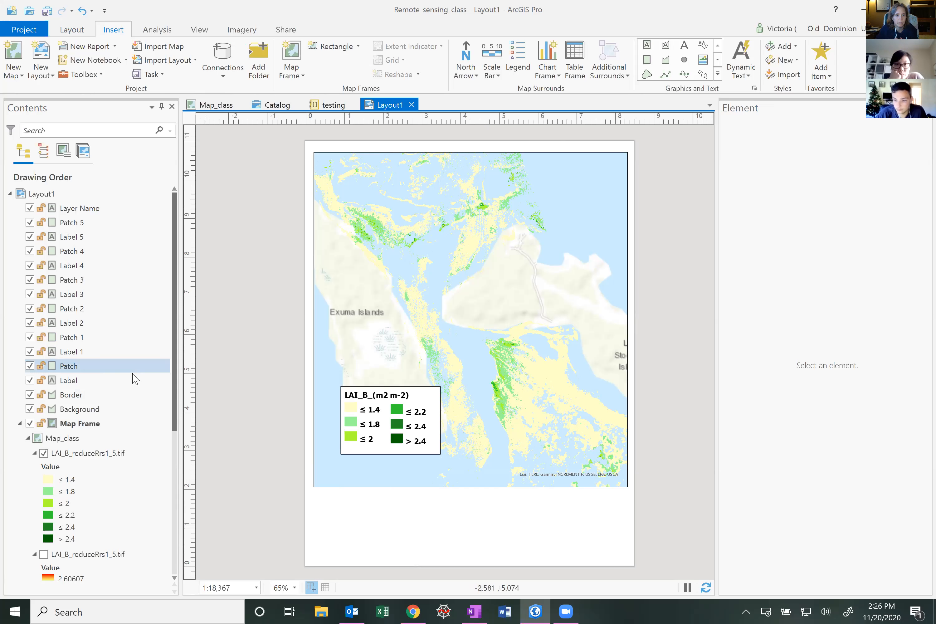
Hide the third class label of the legend graphics
{"action": "left_click", "coordinate": [30, 294]}
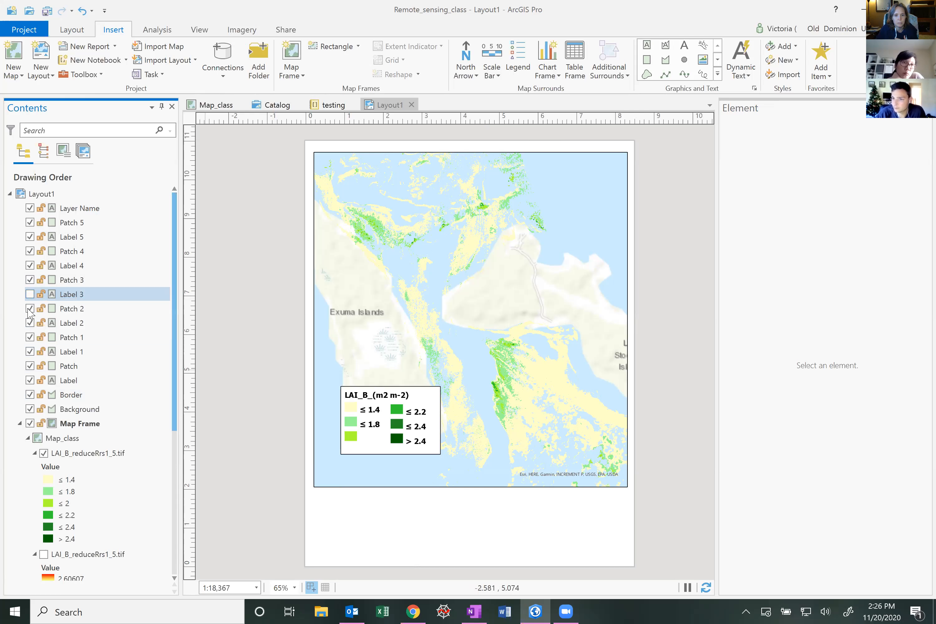
Make the third class's patch and label in the legend graphics visible again
{"action": "left_click", "coordinate": [30, 308]}
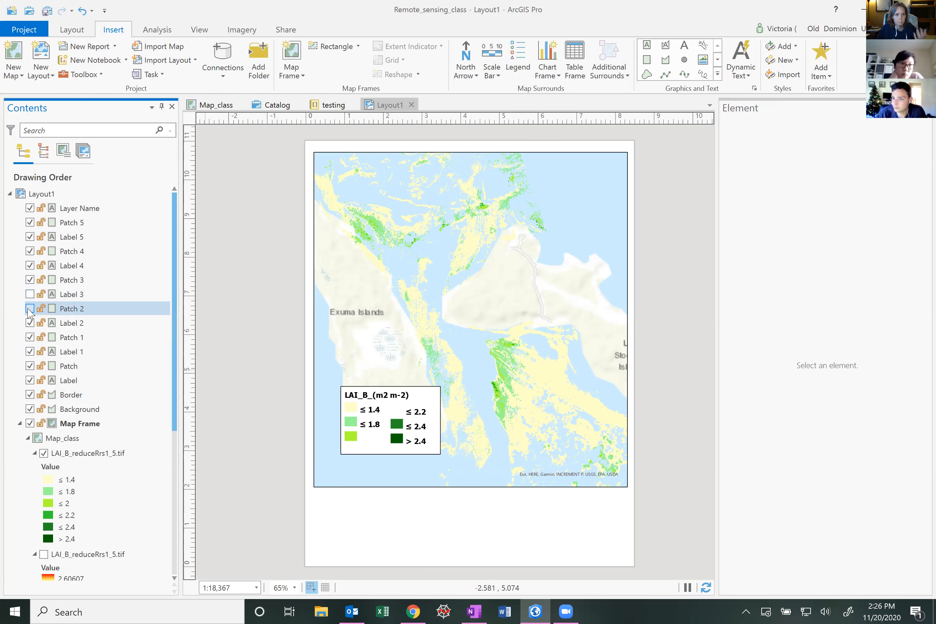
{"action": "left_click", "coordinate": [30, 294]}
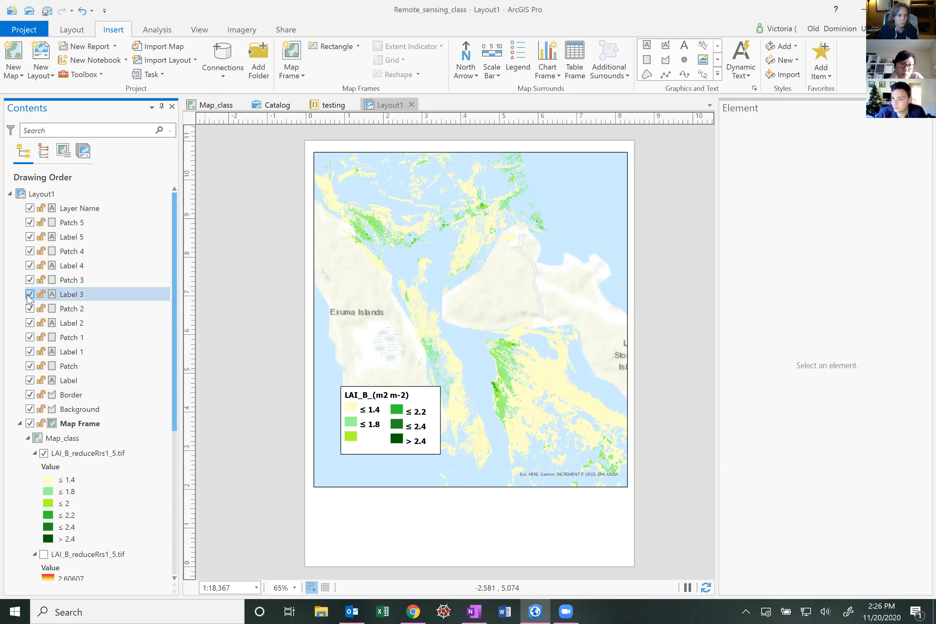
{"action": "left_click", "coordinate": [68, 366]}
{"action": "left_click", "coordinate": [109, 410]}
{"action": "left_click", "coordinate": [117, 393]}
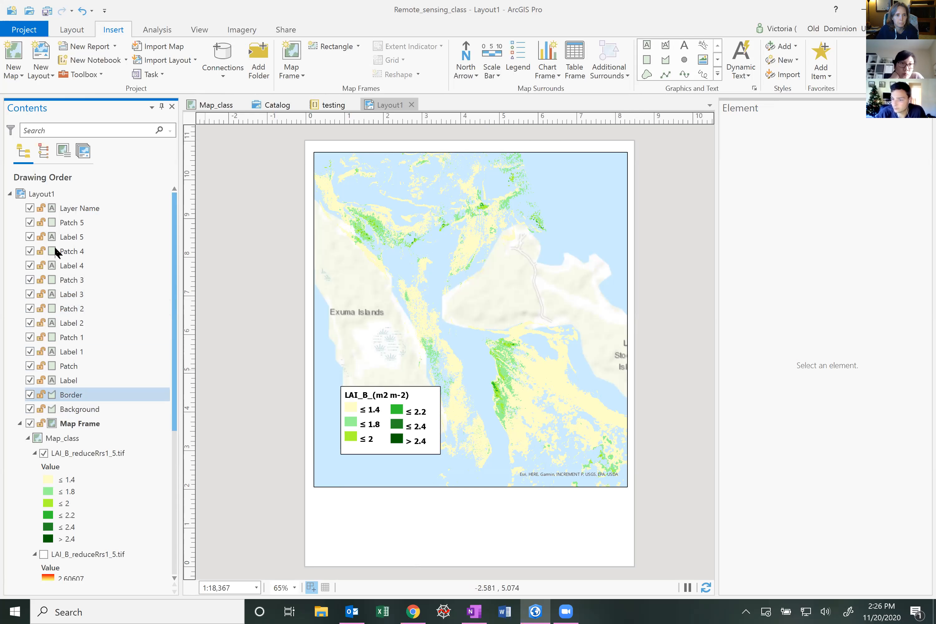
Try changing the first class patch's width in its placement settings, stepping it to 0.2 in
{"action": "left_click", "coordinate": [63, 240]}
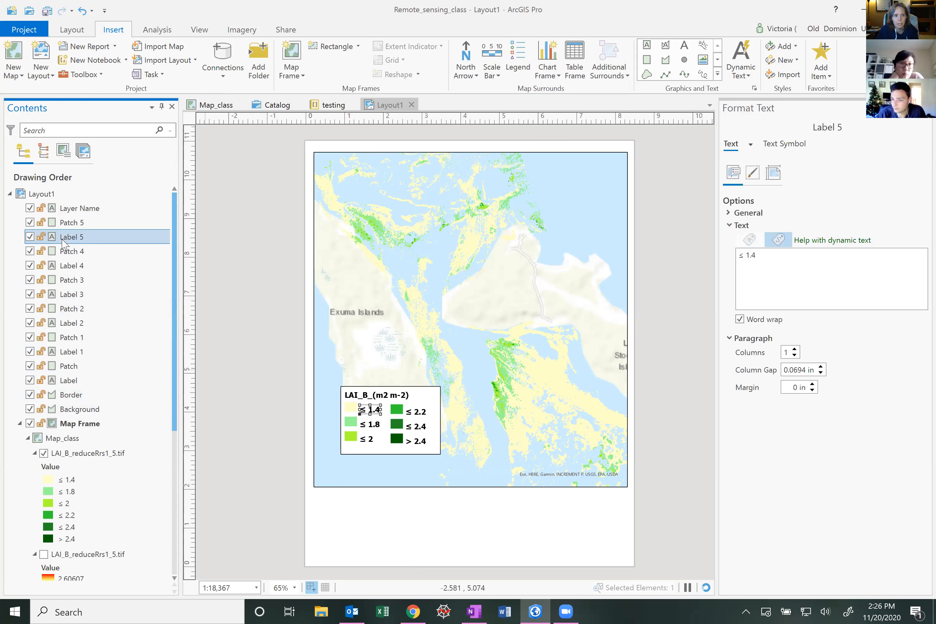
{"action": "right_click", "coordinate": [62, 241]}
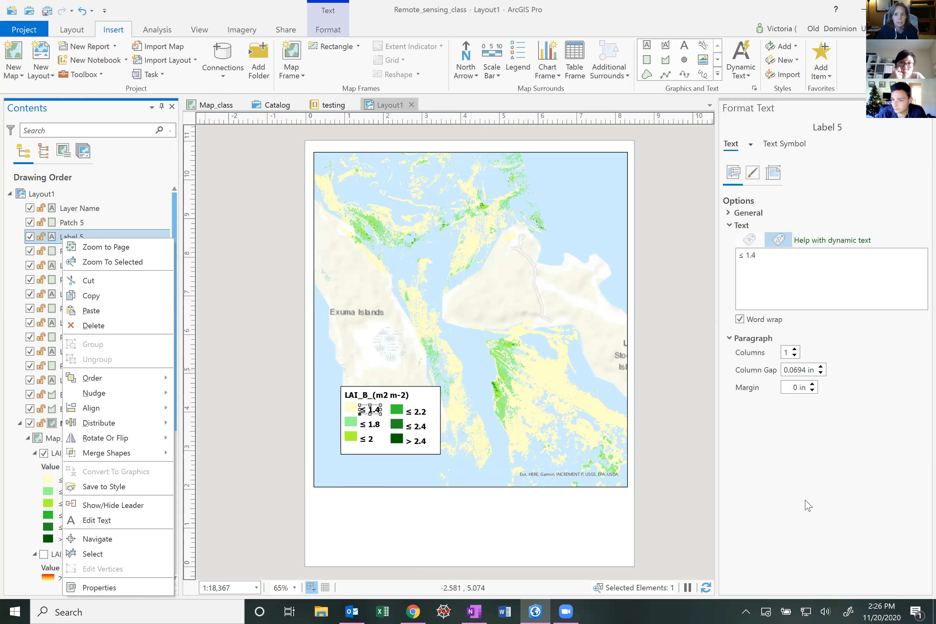
{"action": "left_click", "coordinate": [64, 223]}
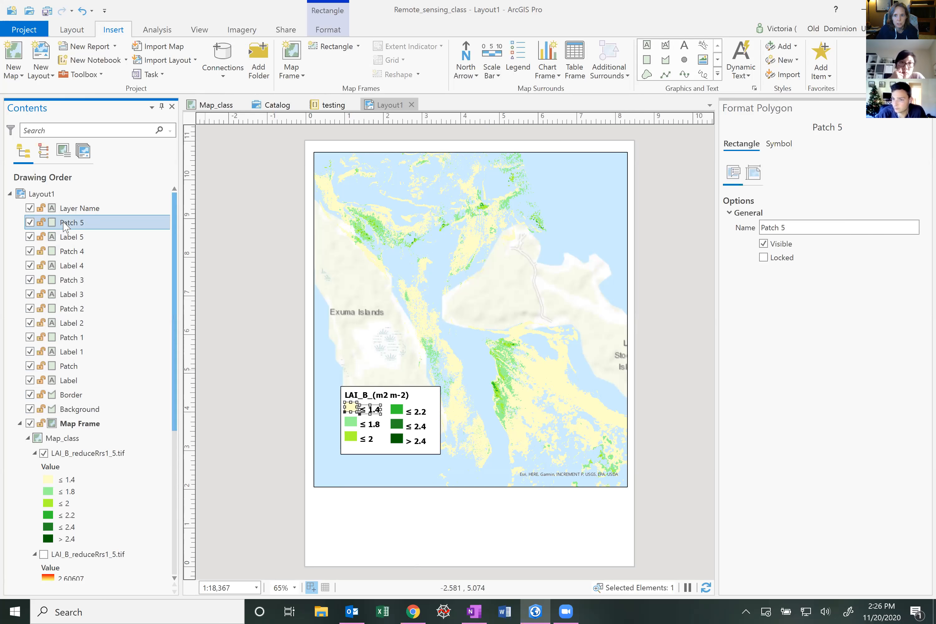
{"action": "left_click", "coordinate": [753, 174]}
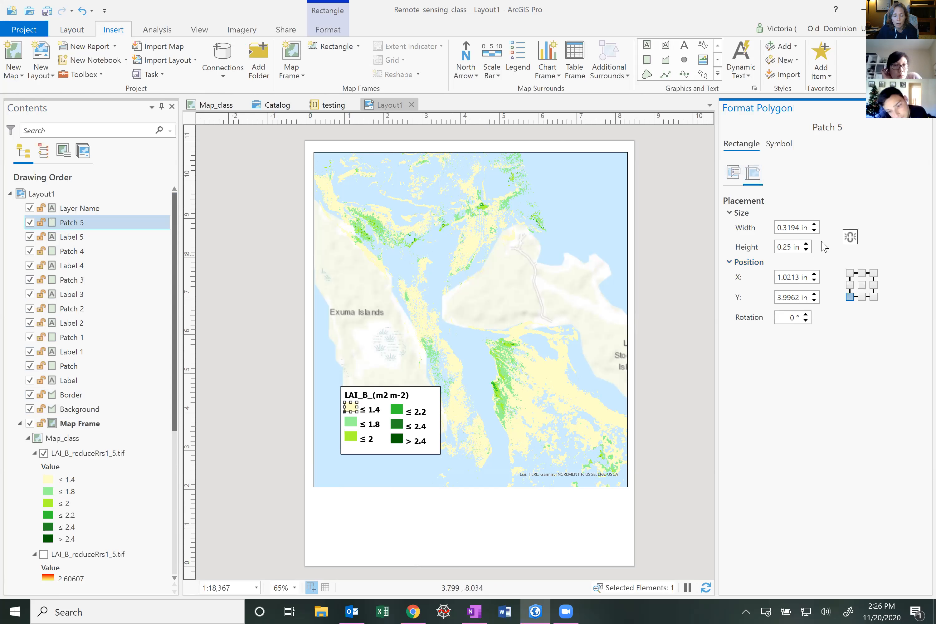
{"action": "left_click", "coordinate": [814, 225]}
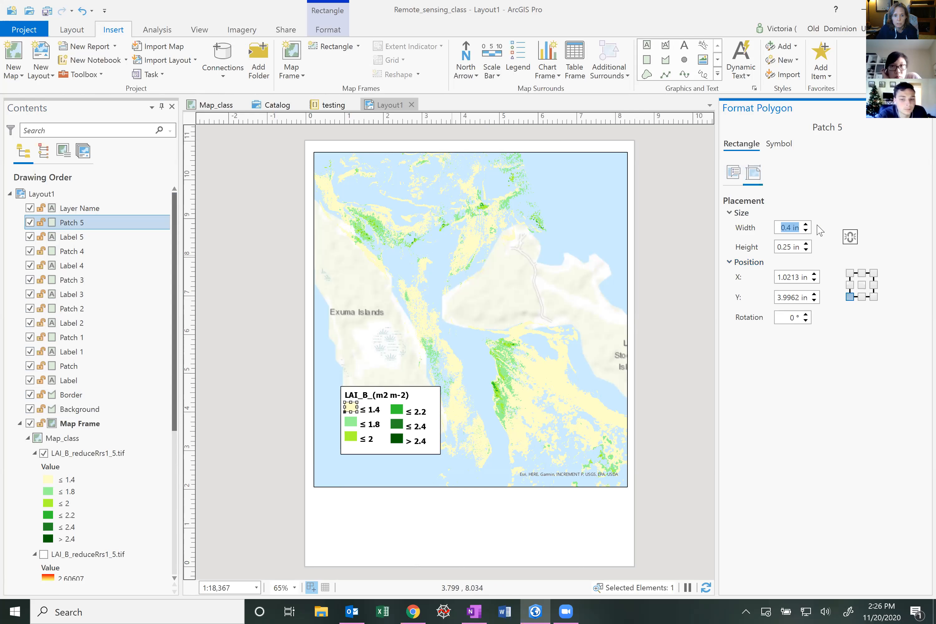
{"action": "left_click", "coordinate": [810, 232]}
{"action": "left_click", "coordinate": [810, 232]}
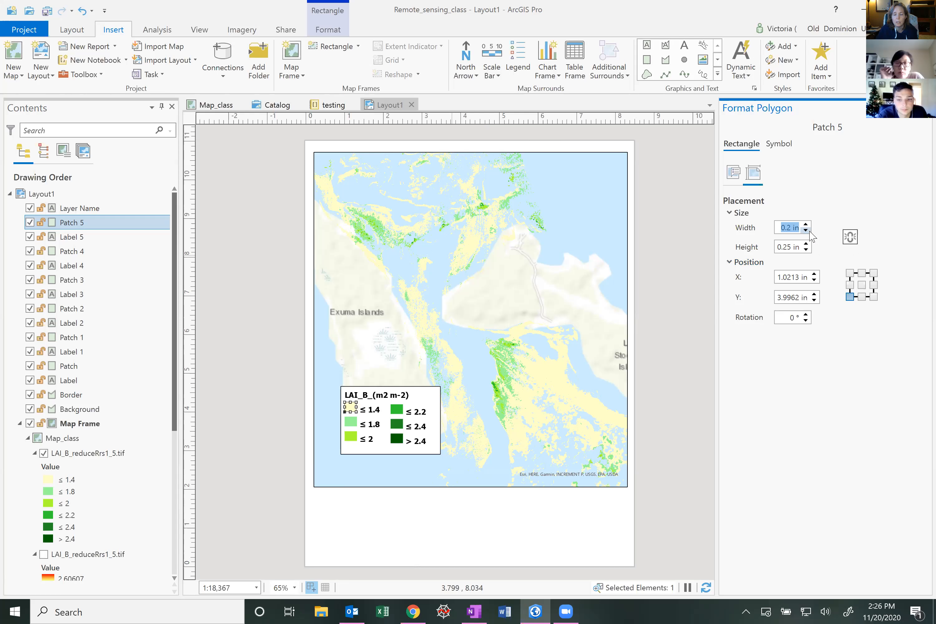
{"action": "left_click", "coordinate": [713, 398]}
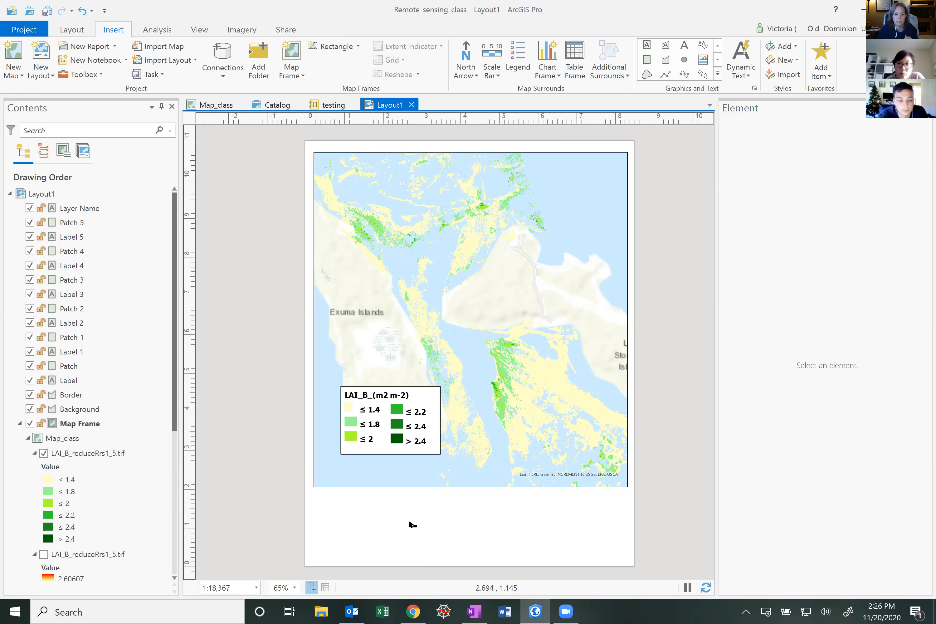
Select all legend graphic elements from the title to the background and group them into one element
{"action": "left_click", "coordinate": [43, 453]}
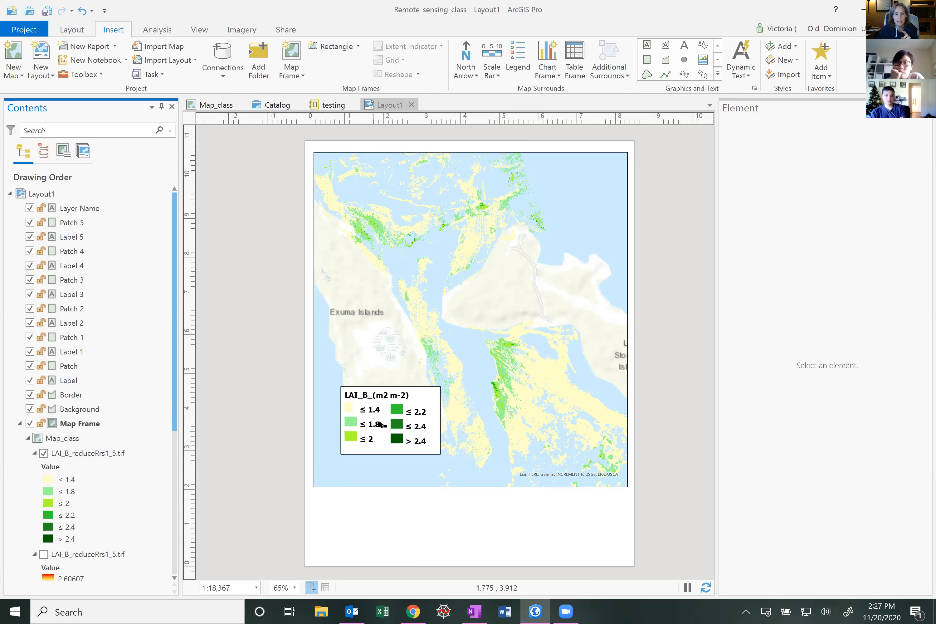
{"action": "left_click", "coordinate": [388, 415]}
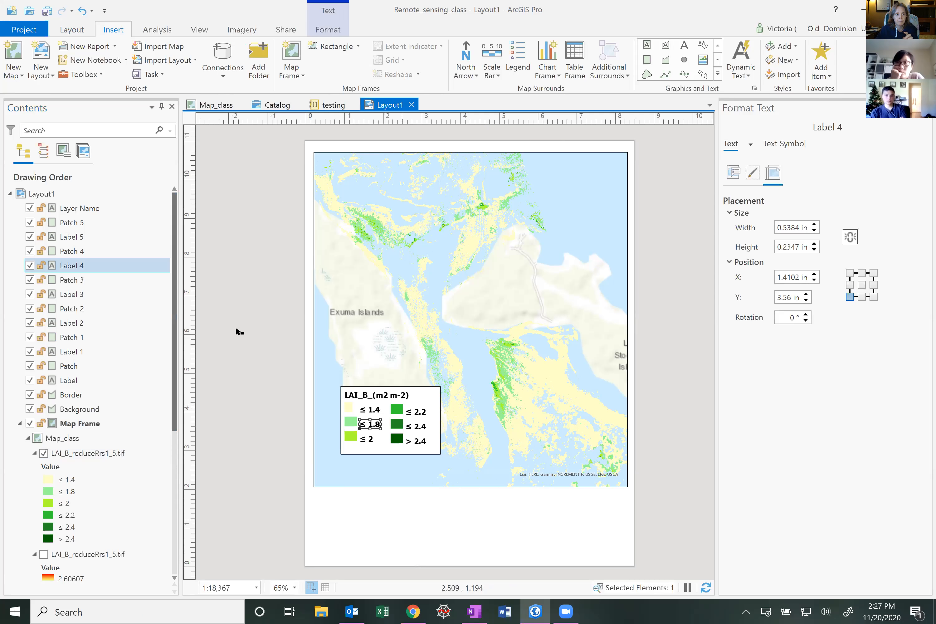
{"action": "left_click", "coordinate": [67, 207]}
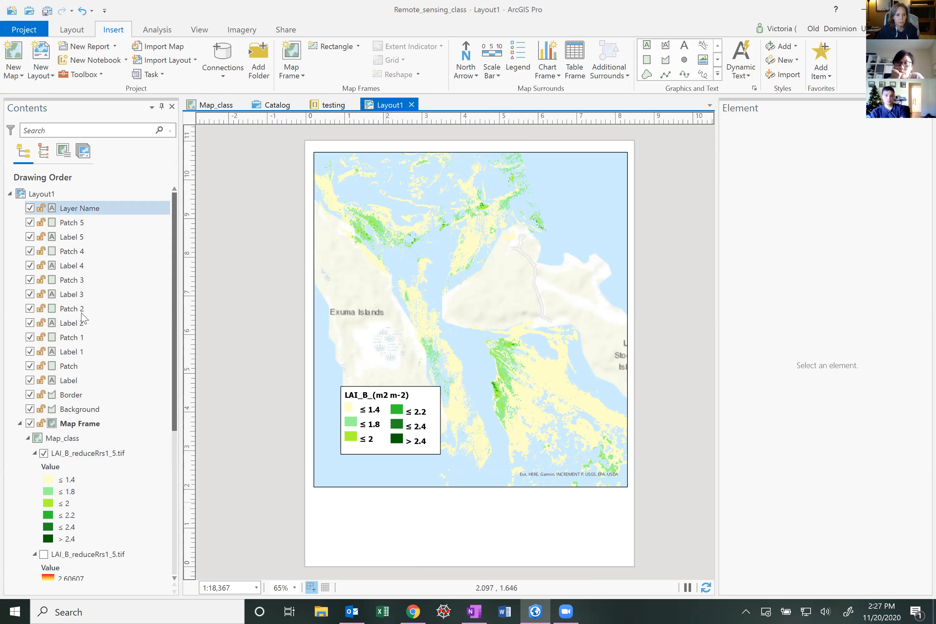
{"action": "left_click", "coordinate": [83, 412], "text": "shift"}
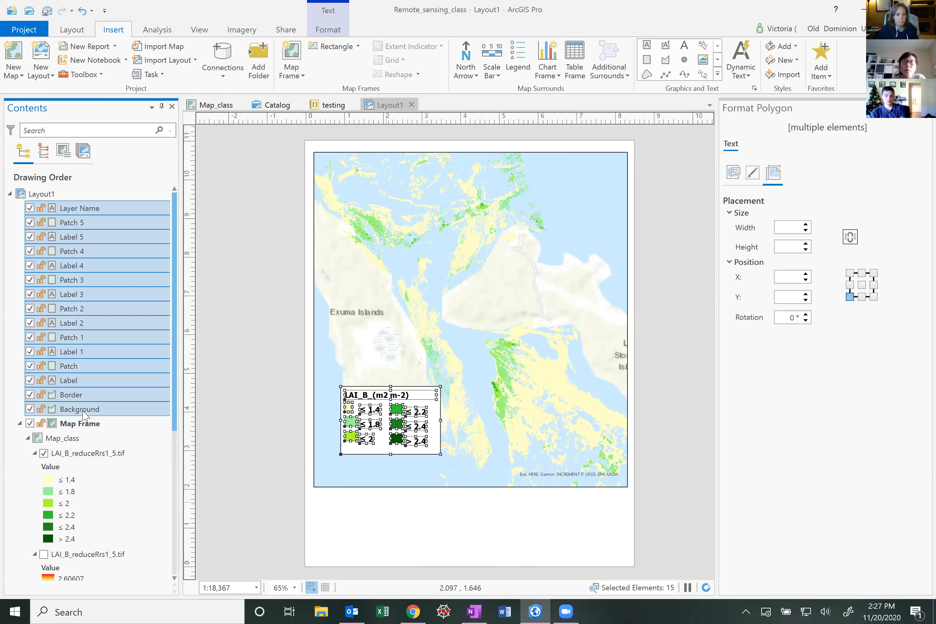
{"action": "right_click", "coordinate": [83, 412]}
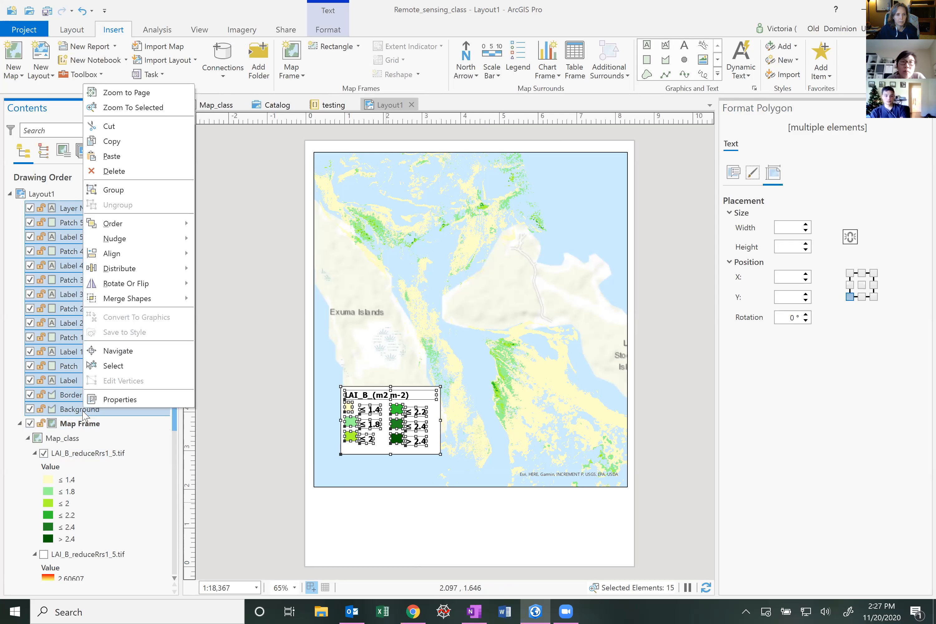
{"action": "left_click", "coordinate": [115, 189]}
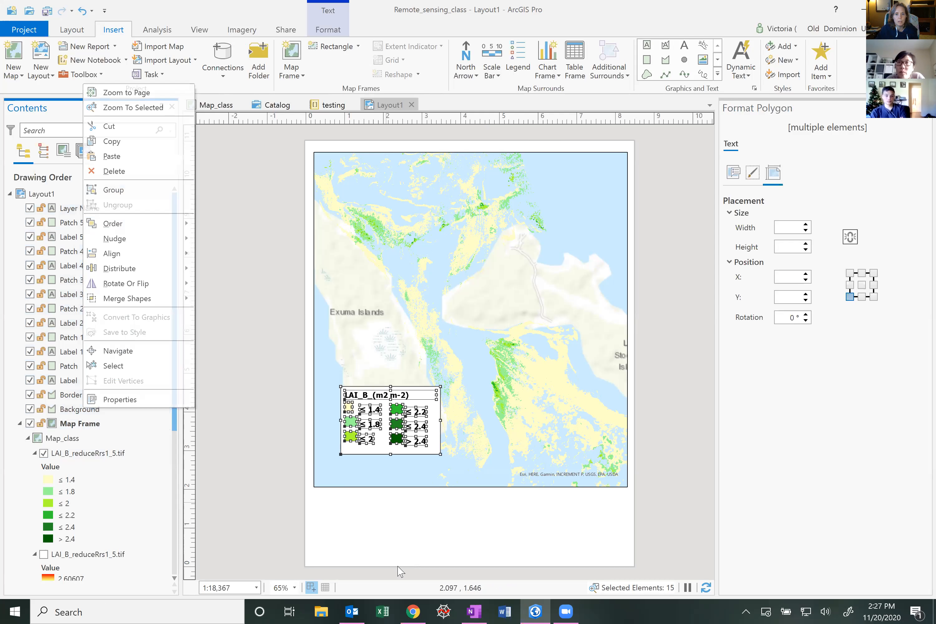
{"action": "left_click", "coordinate": [391, 419]}
{"action": "left_click", "coordinate": [395, 422]}
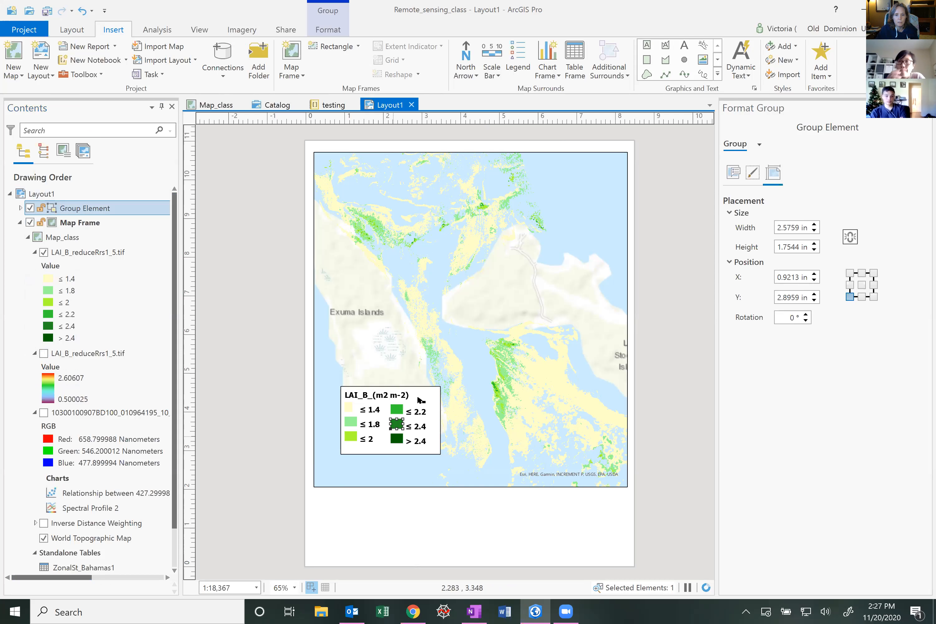
Move the grouped legend off the map to the page's left edge
{"action": "left_click_drag", "start_coordinate": [427, 390], "coordinate": [247, 299]}
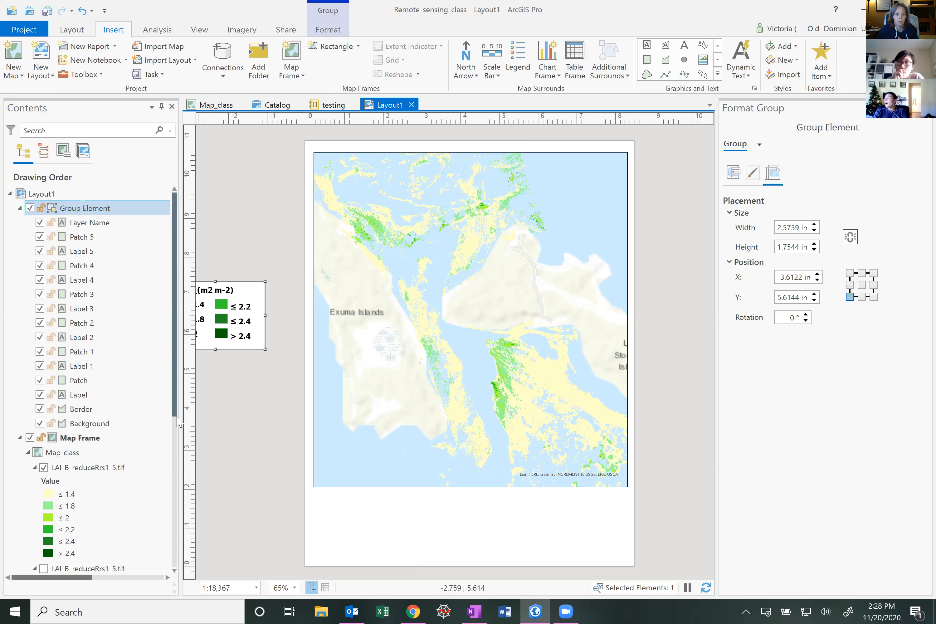
Compare the Inverse Distance Weighting layer against the LAI raster by toggling their visibility, restoring the LAI raster
{"action": "left_click_drag", "start_coordinate": [175, 414], "coordinate": [180, 461]}
{"action": "scroll", "coordinate": [38, 479], "scroll_direction": "down", "scroll_amount": 4}
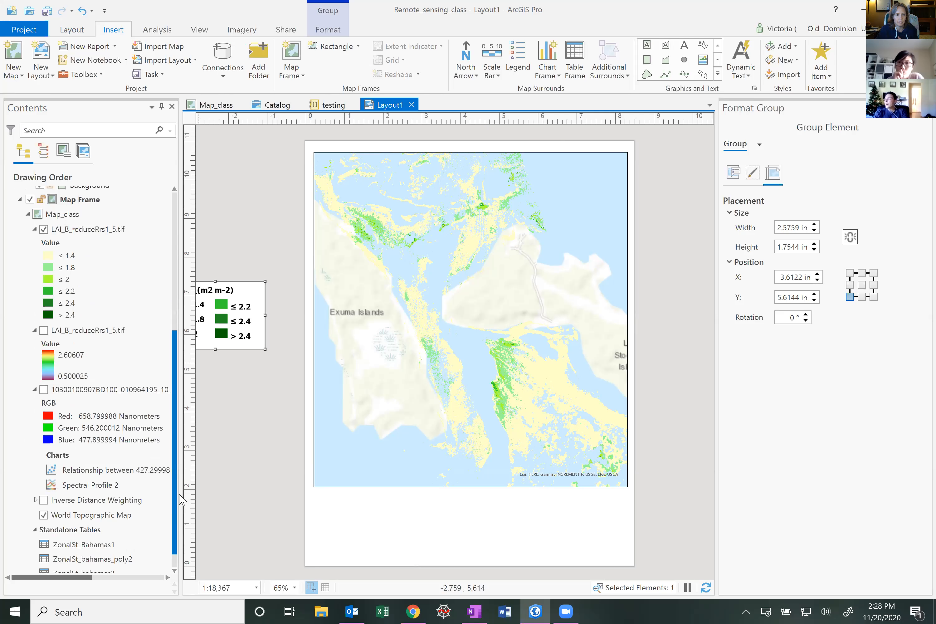
{"action": "left_click", "coordinate": [43, 492]}
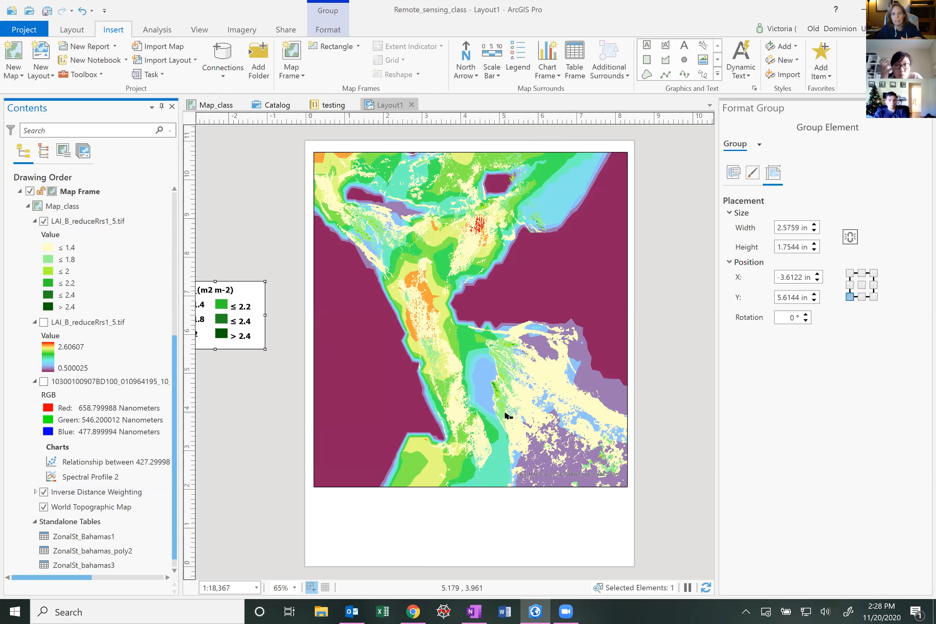
{"action": "left_click", "coordinate": [52, 237]}
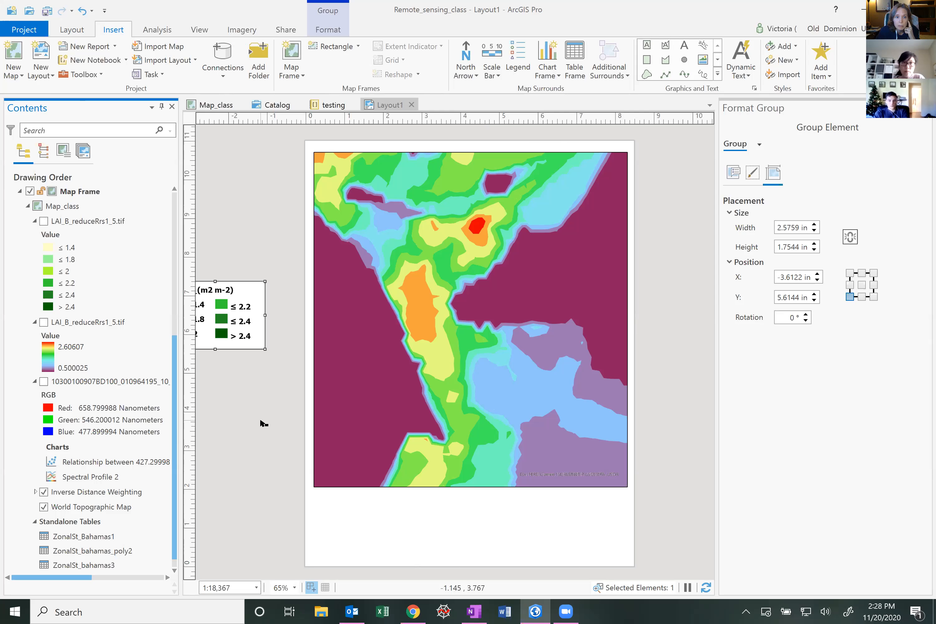
{"action": "left_click", "coordinate": [49, 223]}
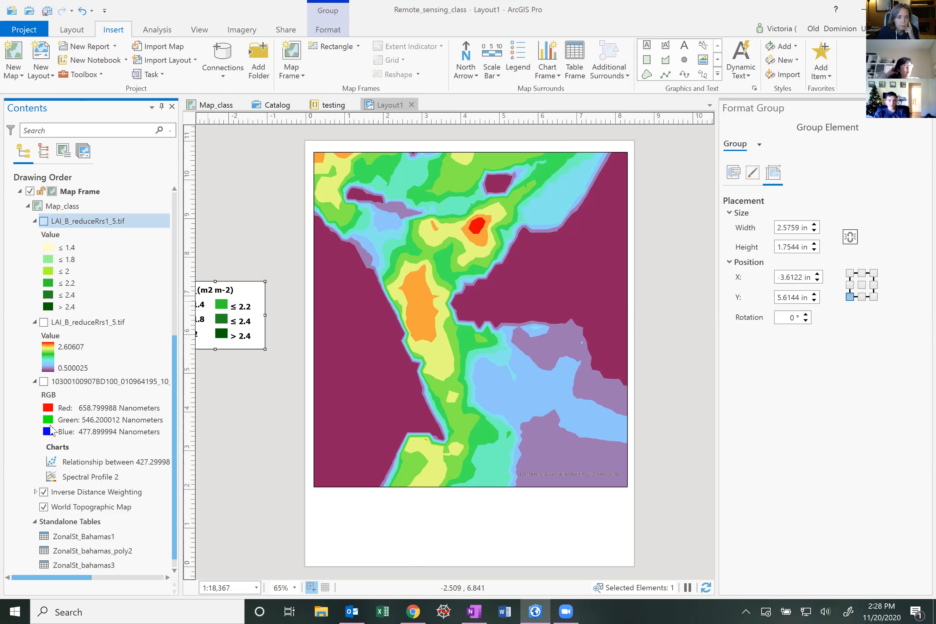
{"action": "left_click", "coordinate": [43, 492]}
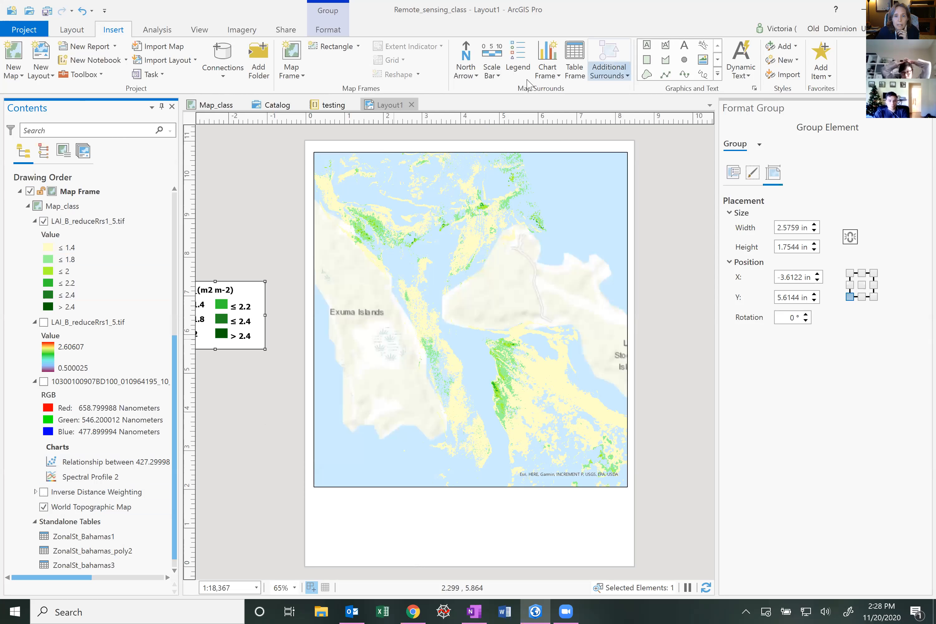
Insert a black triangular north arrow about 0.8 in wide in the map's top-left corner
{"action": "left_click", "coordinate": [472, 76]}
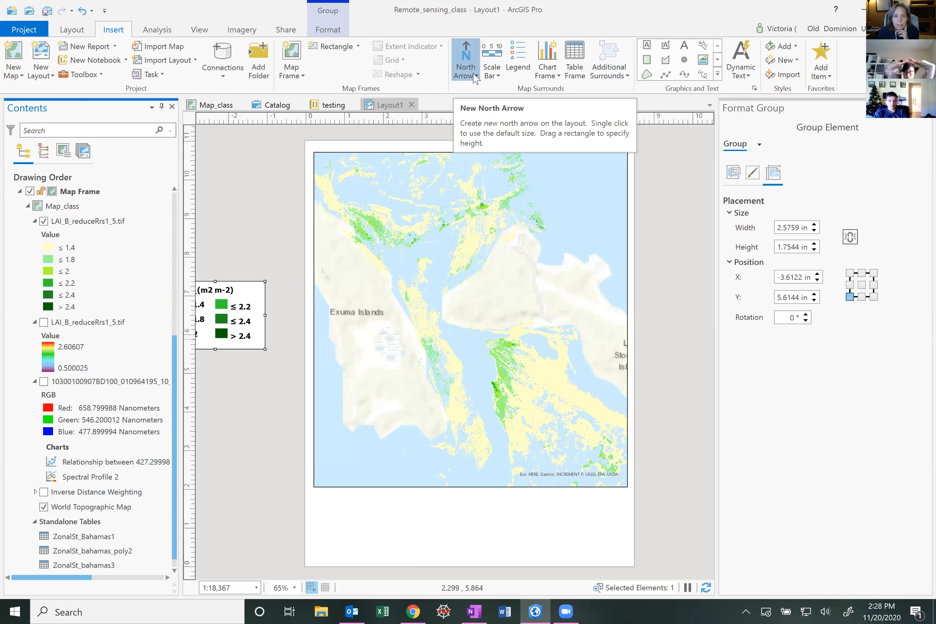
{"action": "left_click", "coordinate": [475, 76]}
{"action": "left_click", "coordinate": [475, 76]}
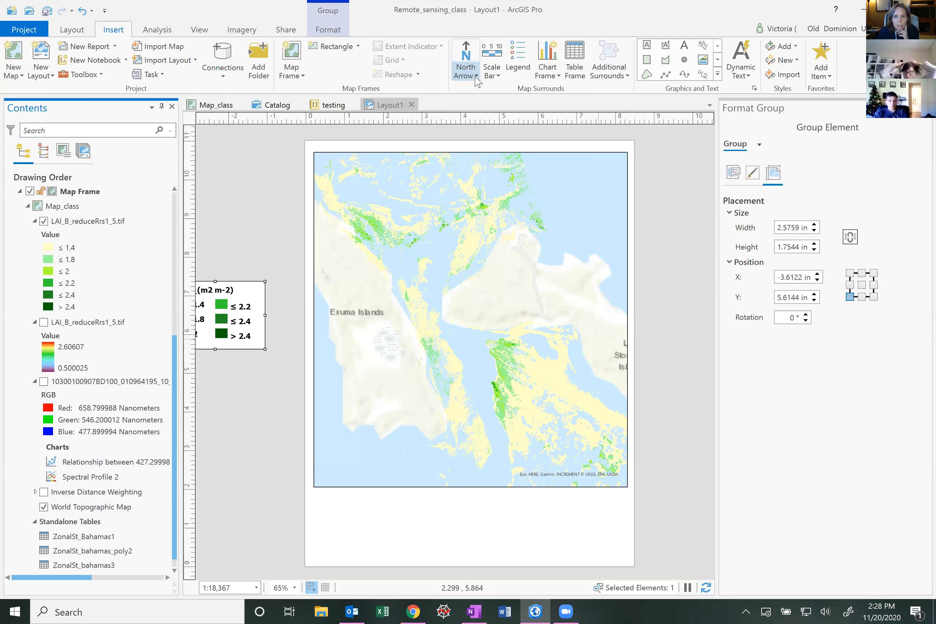
{"action": "left_click", "coordinate": [475, 77]}
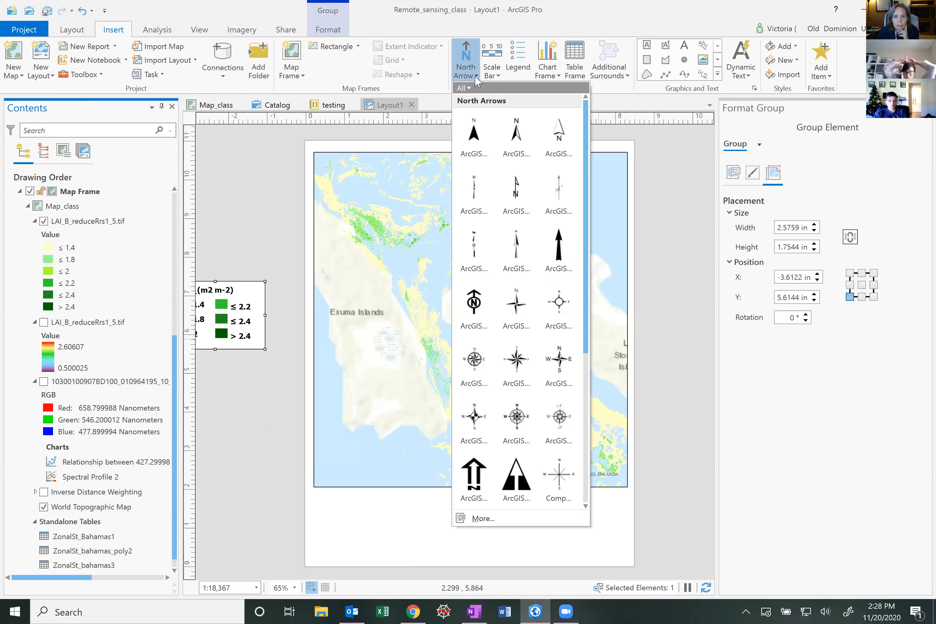
{"action": "left_click", "coordinate": [520, 483]}
{"action": "left_click_drag", "start_coordinate": [338, 166], "coordinate": [367, 200]}
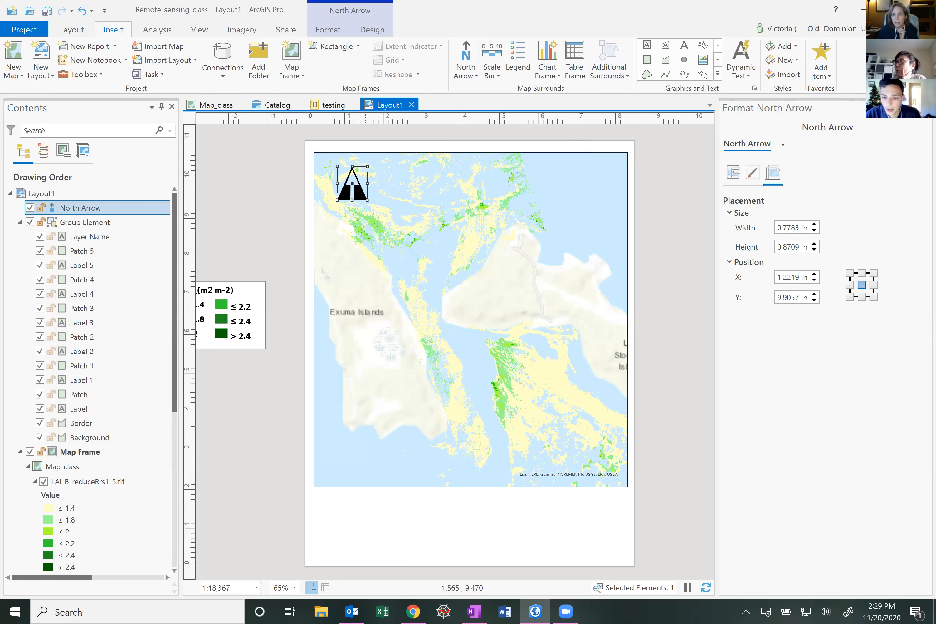
{"action": "left_click", "coordinate": [926, 107]}
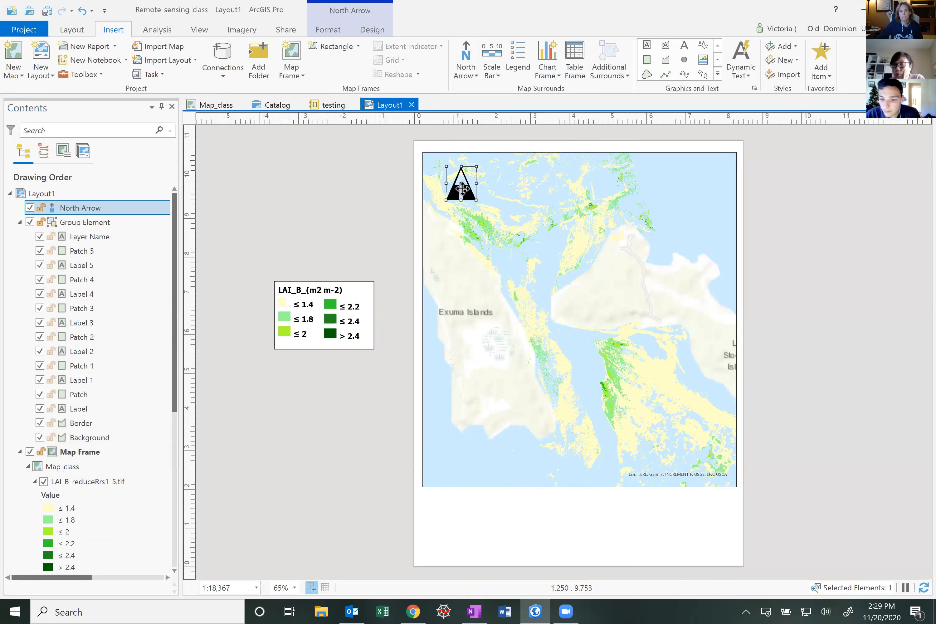
{"action": "double_click", "coordinate": [462, 187]}
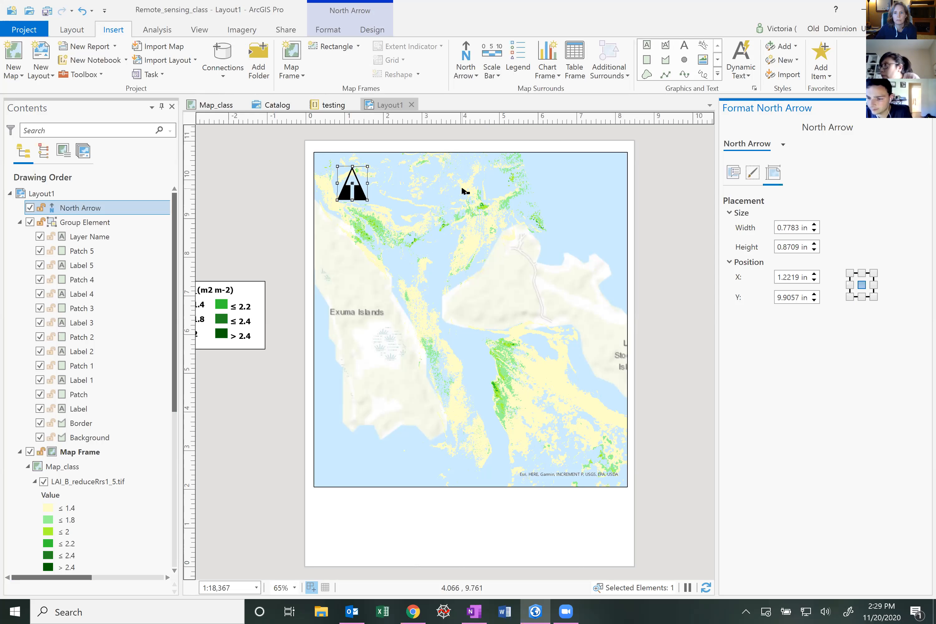
{"action": "left_click", "coordinate": [799, 228]}
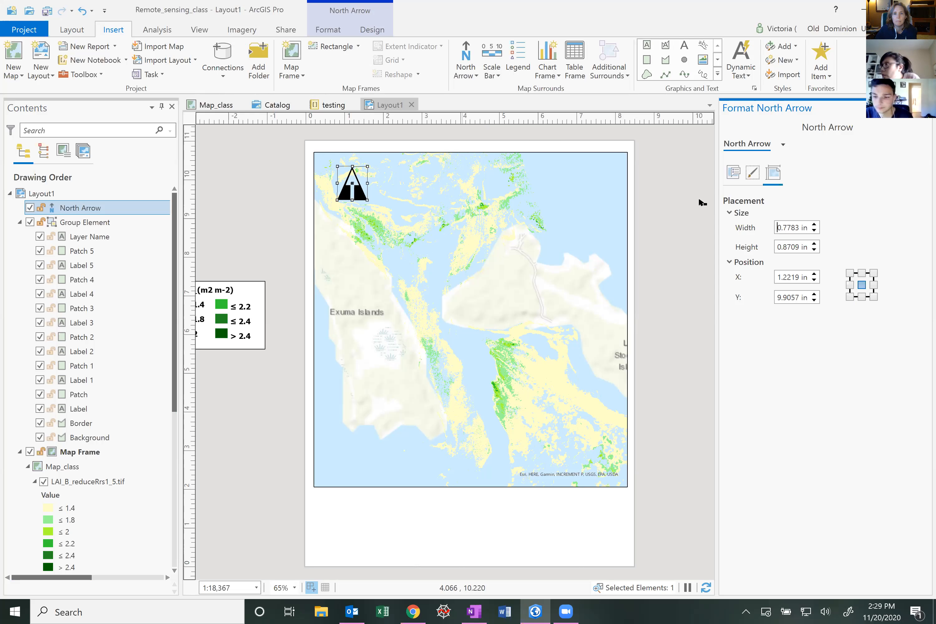
Insert a Hill_1 style scale bar about 4.9 in wide across the bottom-left of the map and reselect it
{"action": "left_click", "coordinate": [498, 76]}
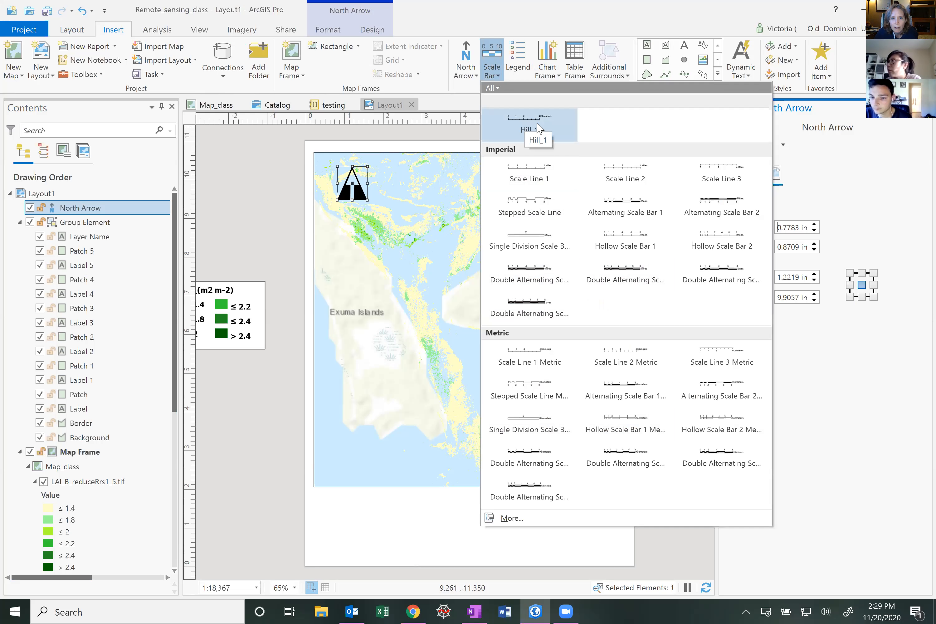
{"action": "left_click", "coordinate": [519, 129]}
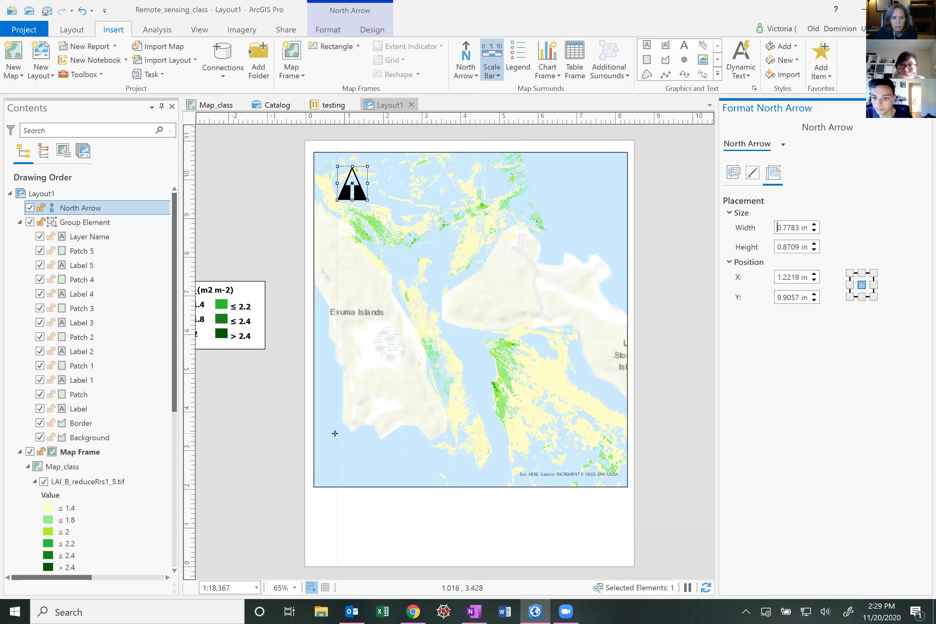
{"action": "mouse_move", "coordinate": [333, 434]}
{"action": "left_mouse_down"}
{"action": "mouse_move", "coordinate": [459, 441]}
{"action": "mouse_move", "coordinate": [522, 471]}
{"action": "left_mouse_up"}
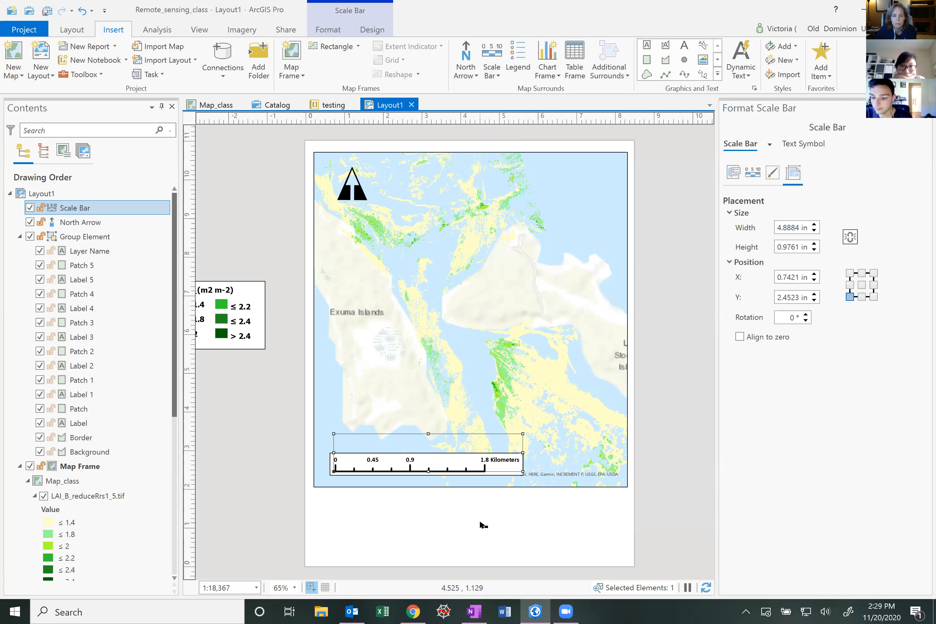
{"action": "left_click", "coordinate": [549, 537]}
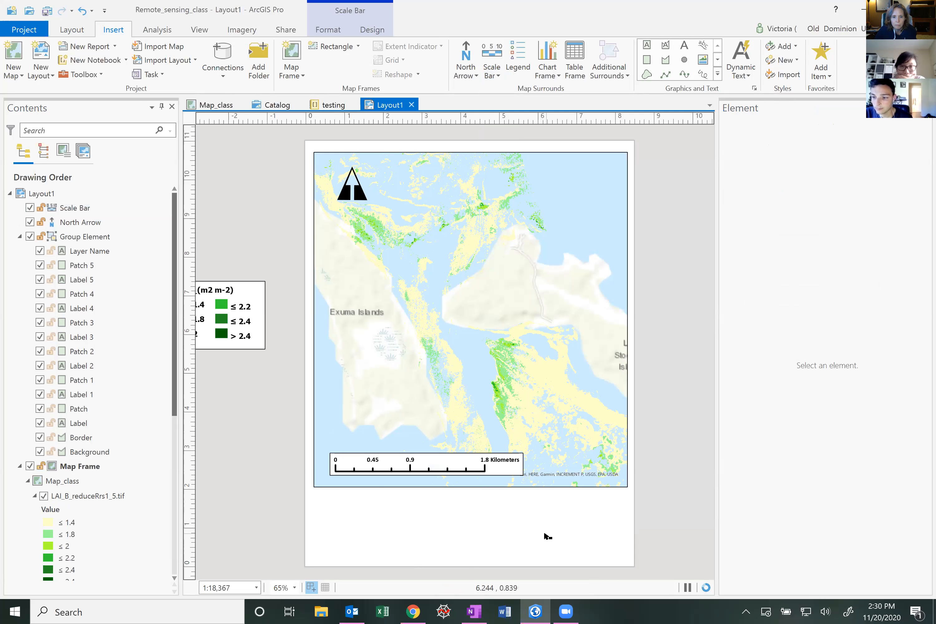
{"action": "left_click", "coordinate": [465, 463]}
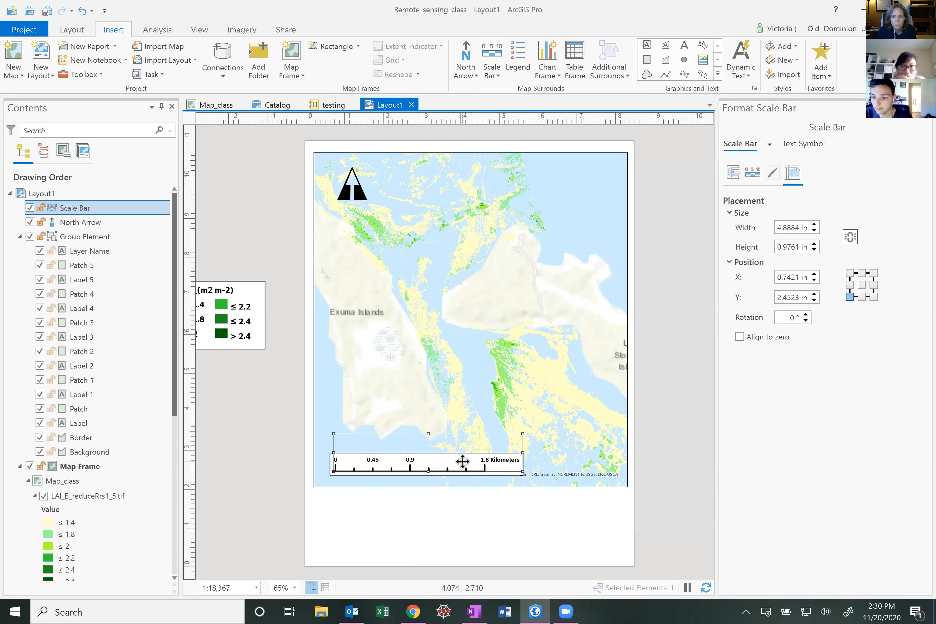
Open the scale bar's division mark symbol and set its line width to 8 pt, applying the change
{"action": "left_click", "coordinate": [810, 149]}
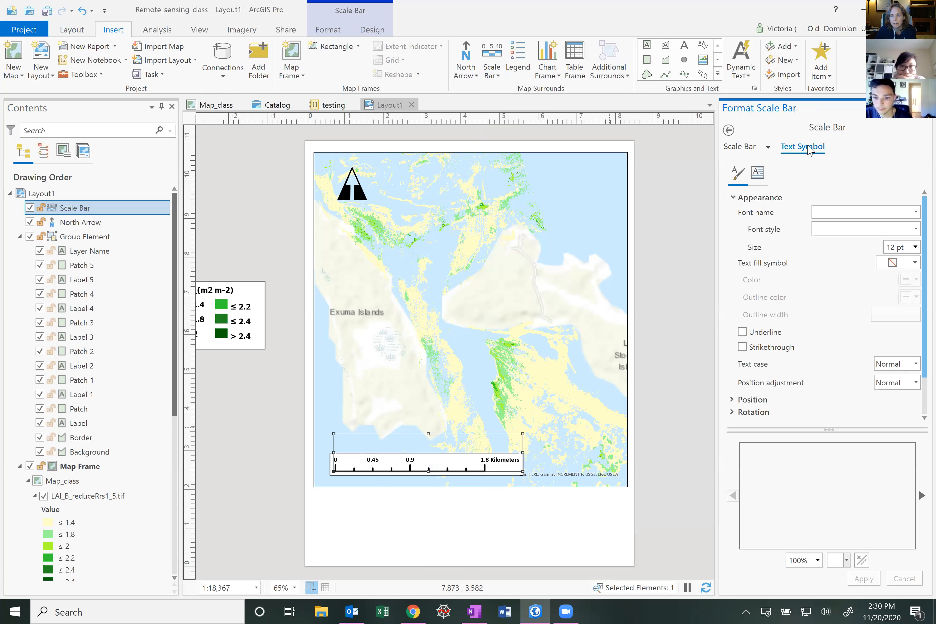
{"action": "left_click", "coordinate": [739, 147]}
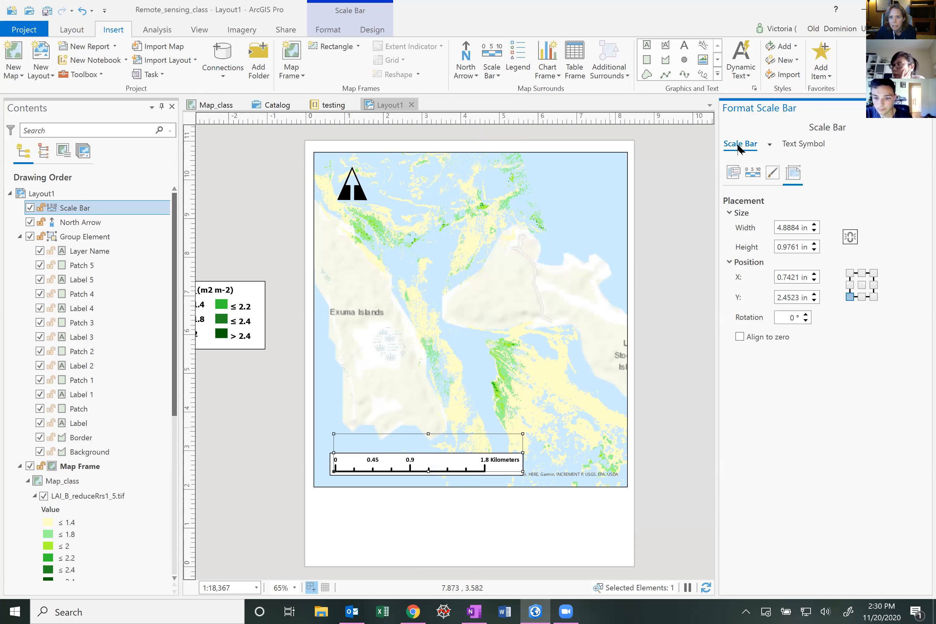
{"action": "left_click", "coordinate": [733, 175]}
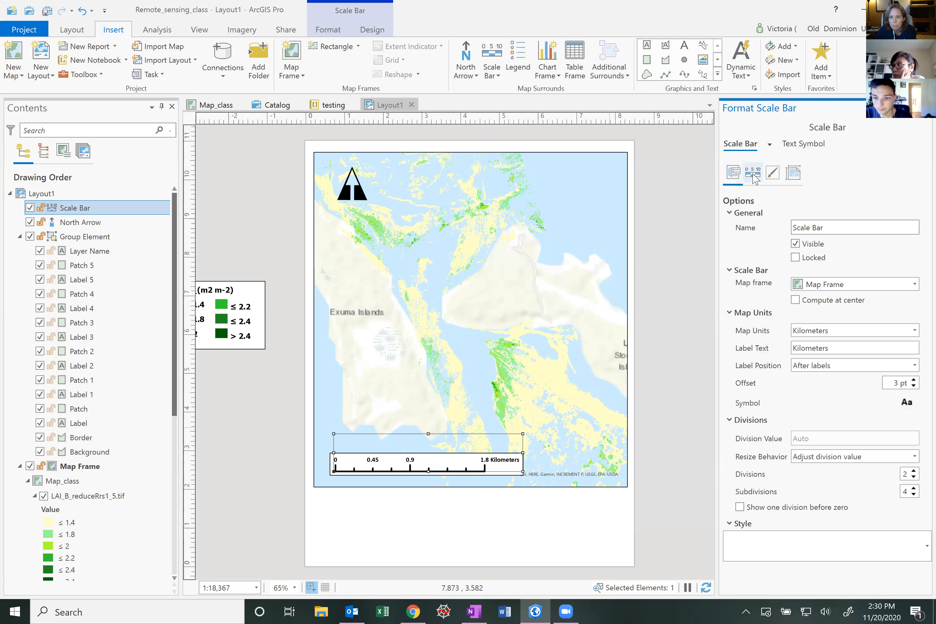
{"action": "left_click", "coordinate": [752, 175]}
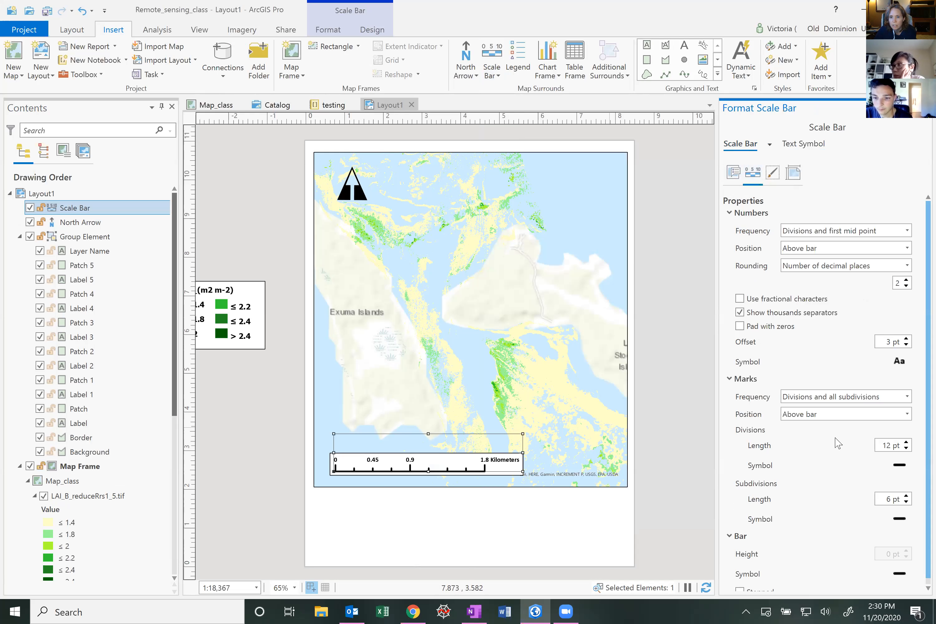
{"action": "scroll", "coordinate": [928, 402], "scroll_direction": "down", "scroll_amount": 1}
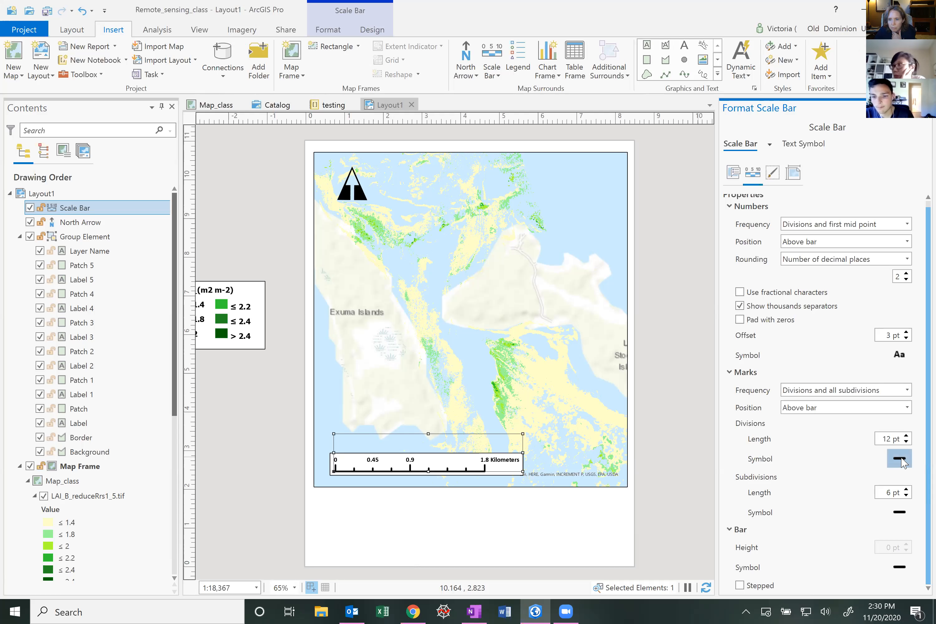
{"action": "left_click", "coordinate": [901, 462]}
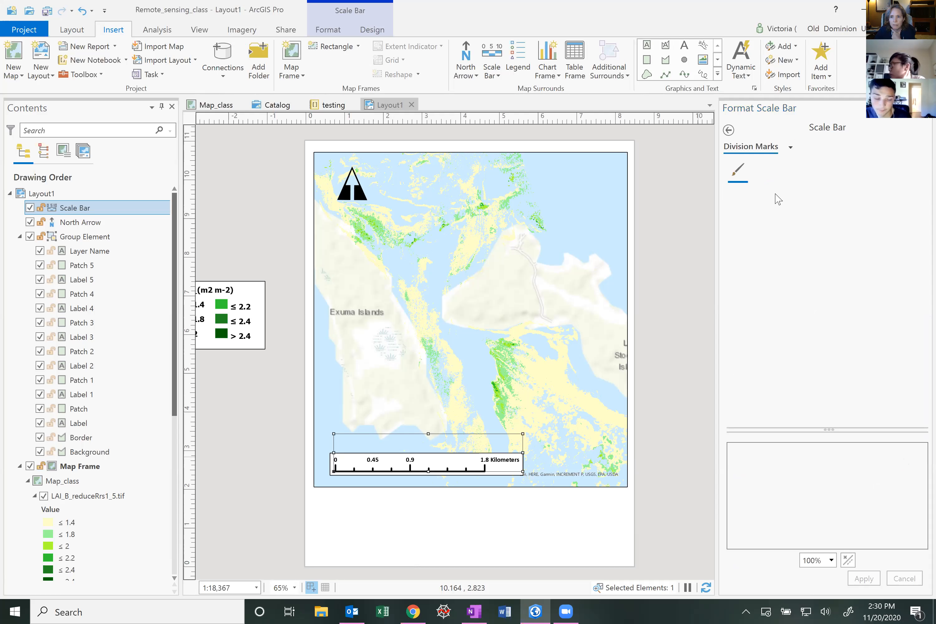
{"action": "left_click", "coordinate": [923, 224]}
{"action": "left_click", "coordinate": [923, 223]}
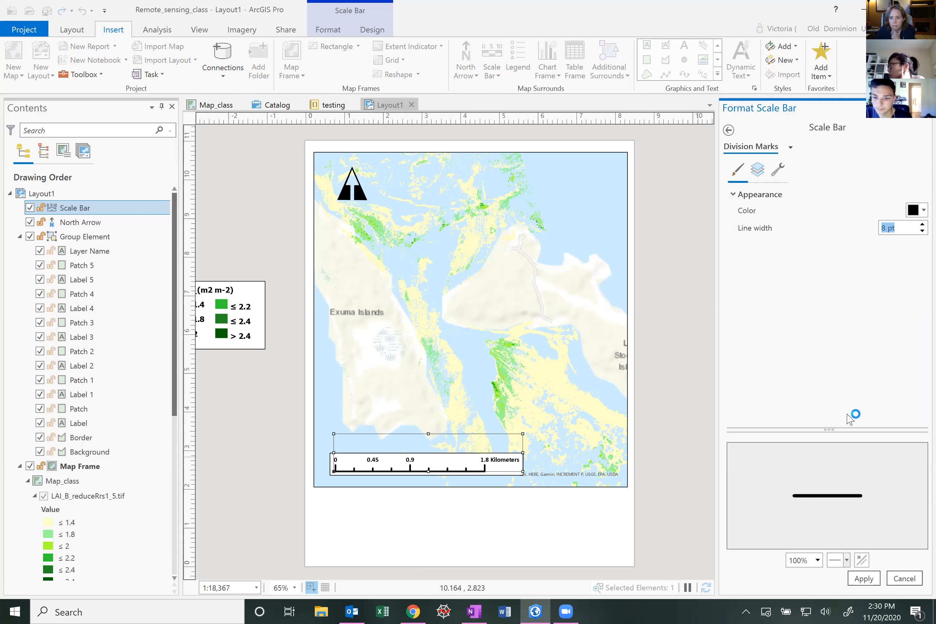
{"action": "left_click", "coordinate": [868, 578]}
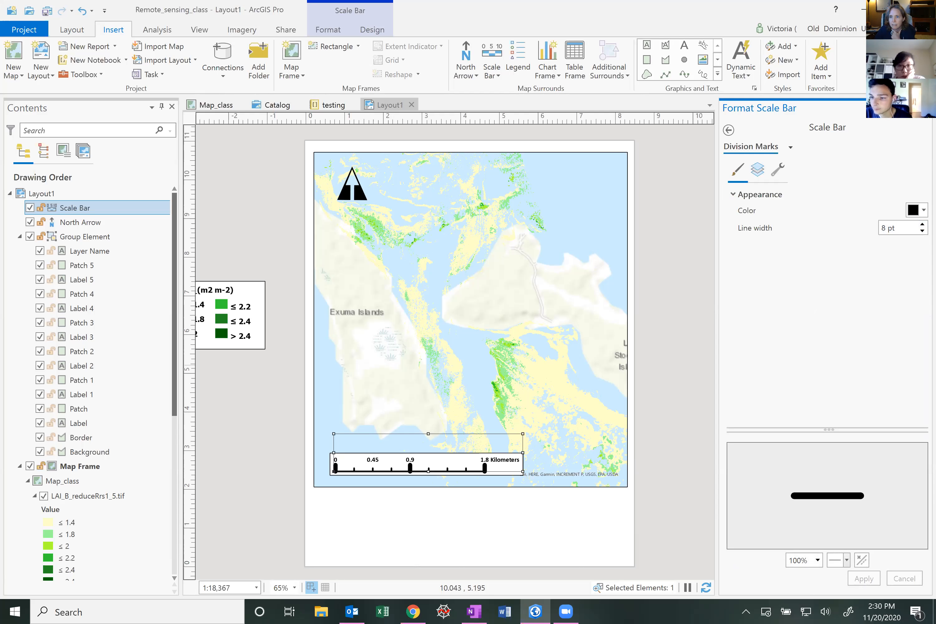
Reduce the division marks' line width to 3 pt and apply it
{"action": "left_click", "coordinate": [923, 231]}
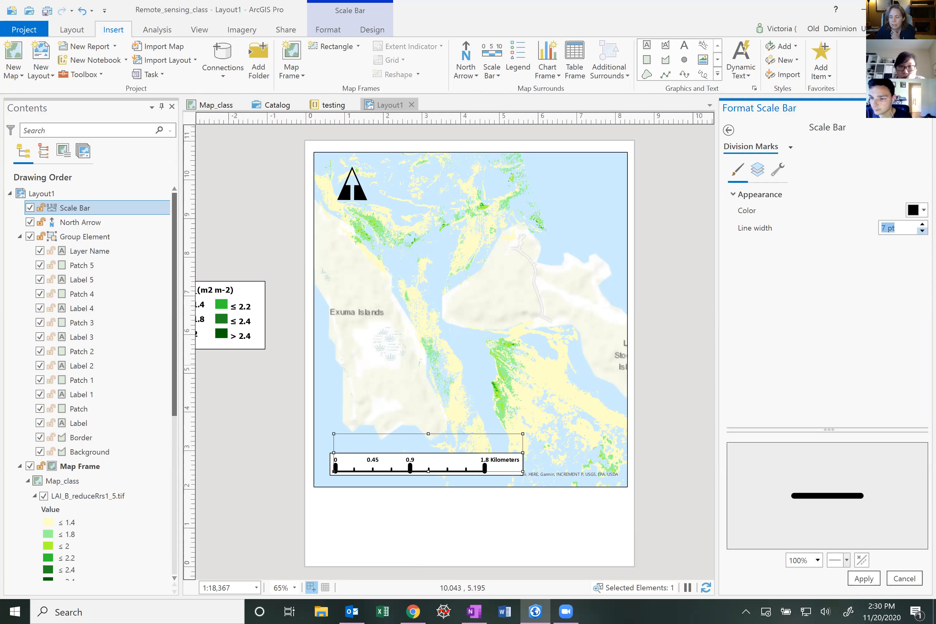
{"action": "left_click", "coordinate": [922, 231]}
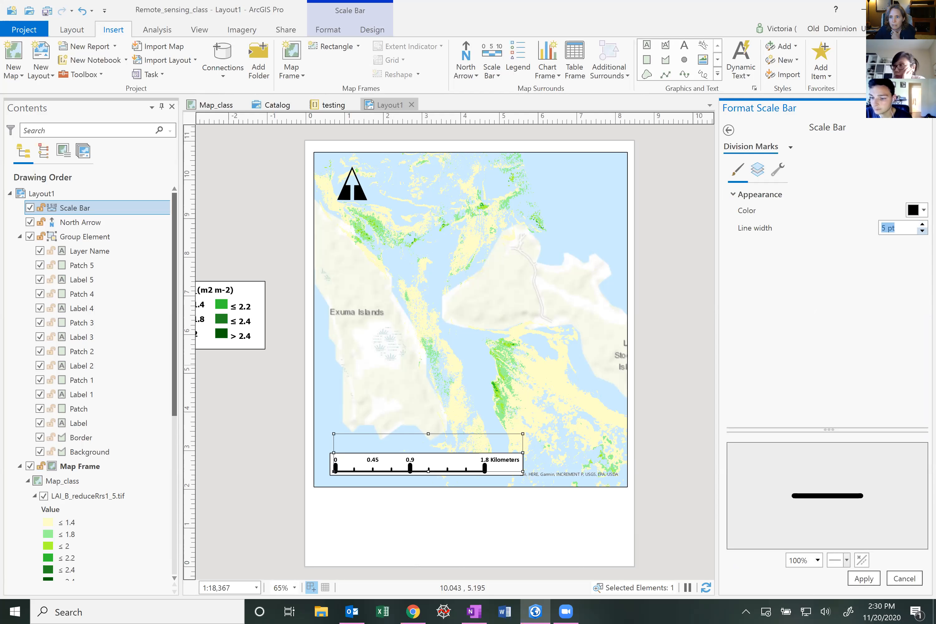
{"action": "left_click", "coordinate": [864, 579]}
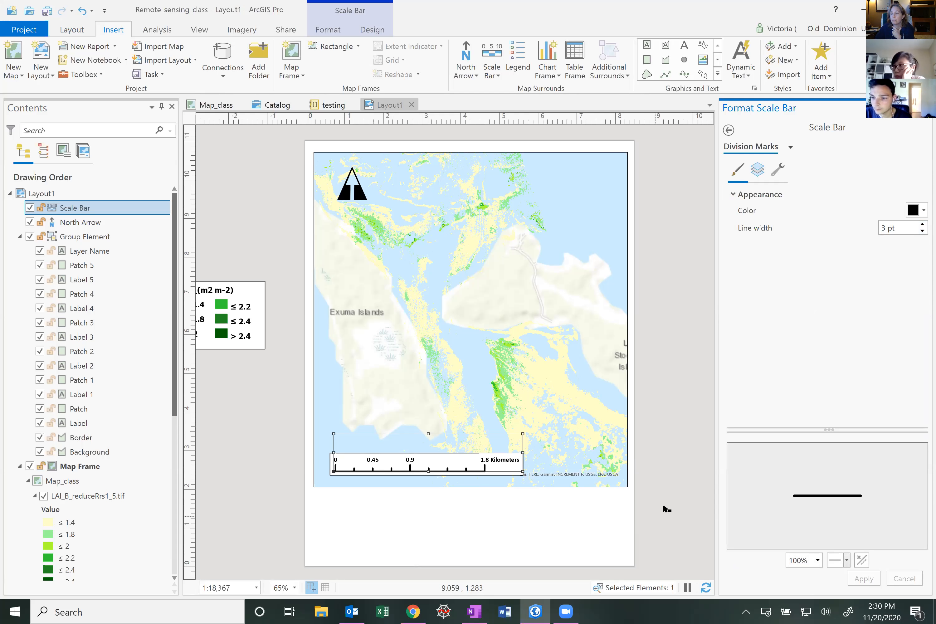
Review the division marks' symbol layers and structure, then the scale bar's design and format options
{"action": "left_click", "coordinate": [762, 167]}
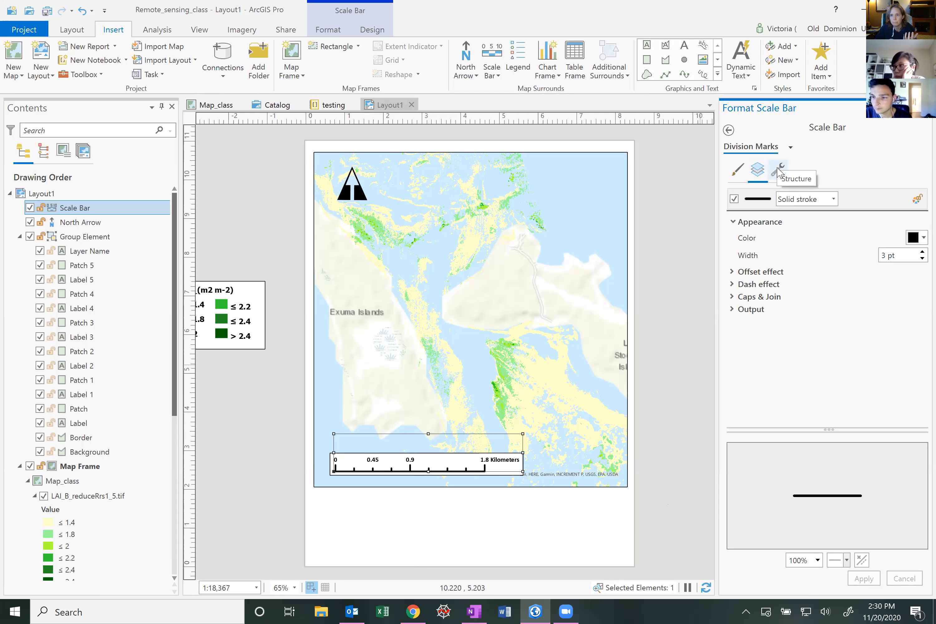
{"action": "left_click", "coordinate": [778, 176]}
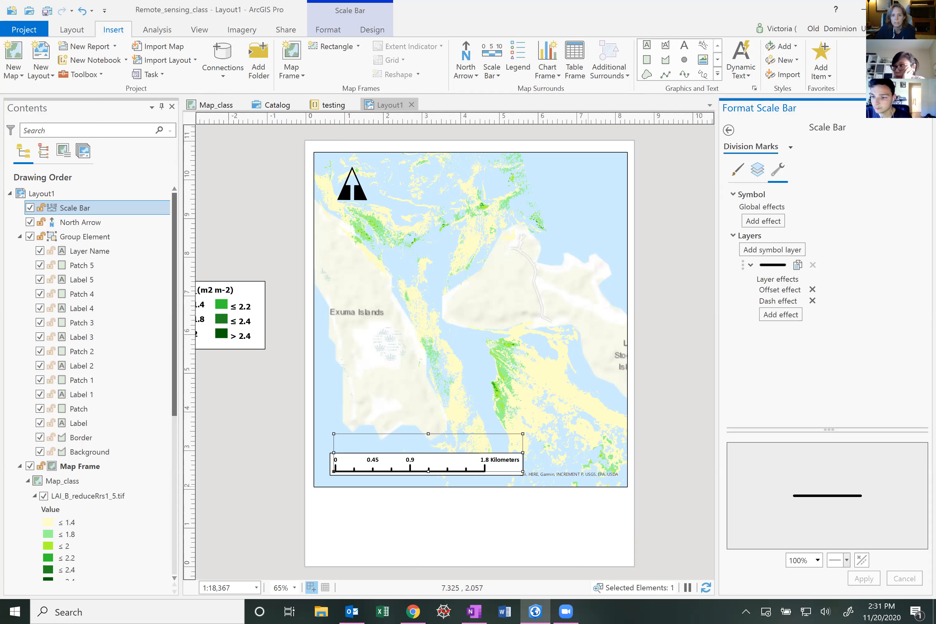
{"action": "left_click", "coordinate": [925, 107]}
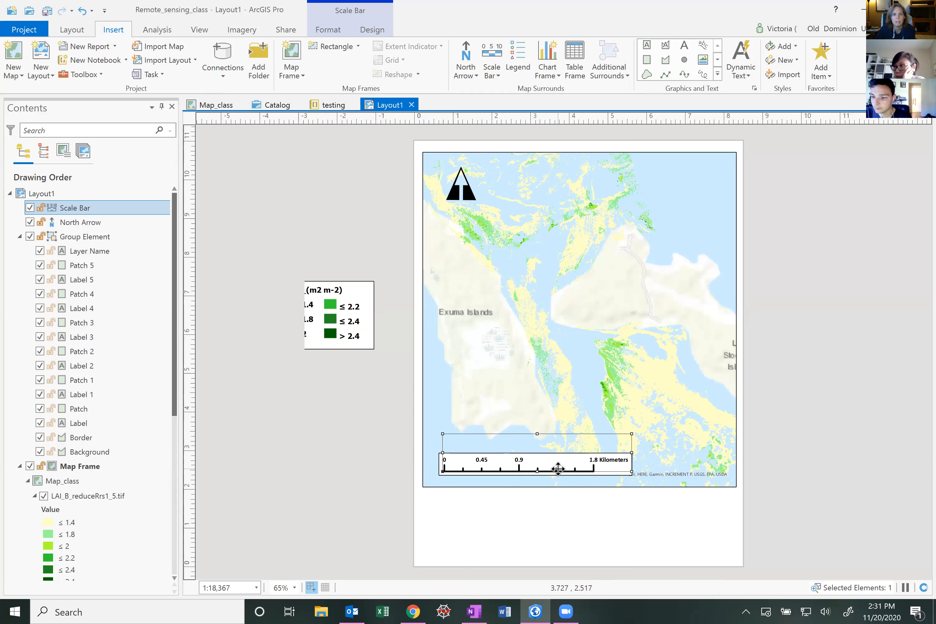
{"action": "left_click", "coordinate": [373, 33]}
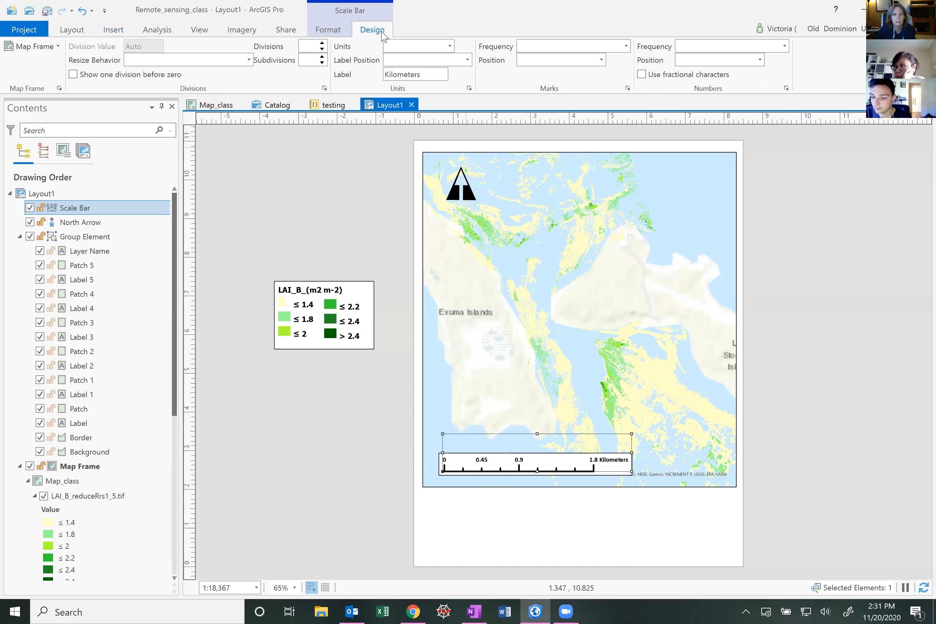
{"action": "left_click", "coordinate": [324, 30]}
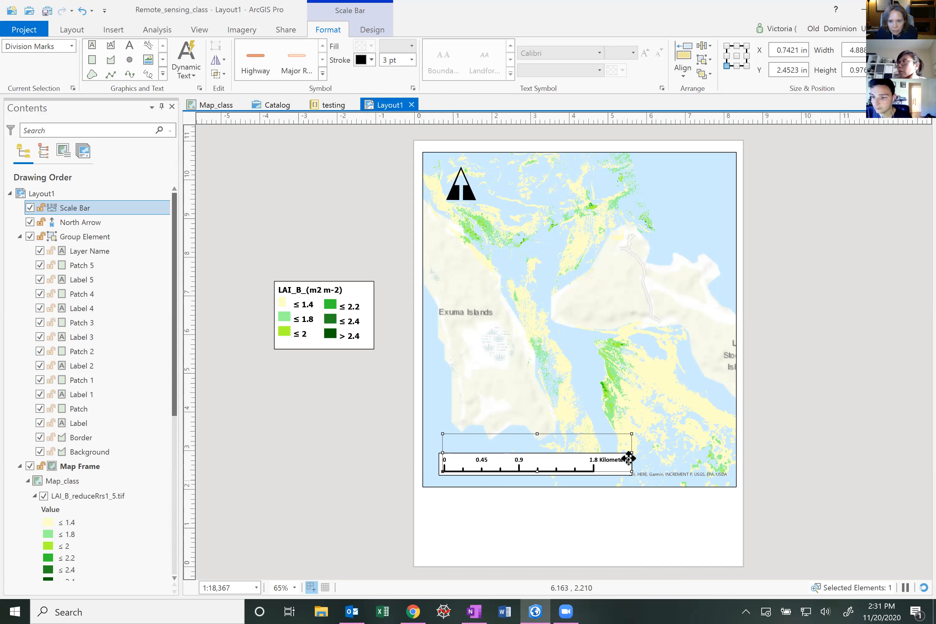
Widen the scale bar to about 7 in and move it up into the middle of the map
{"action": "left_click_drag", "start_coordinate": [632, 452], "coordinate": [713, 452]}
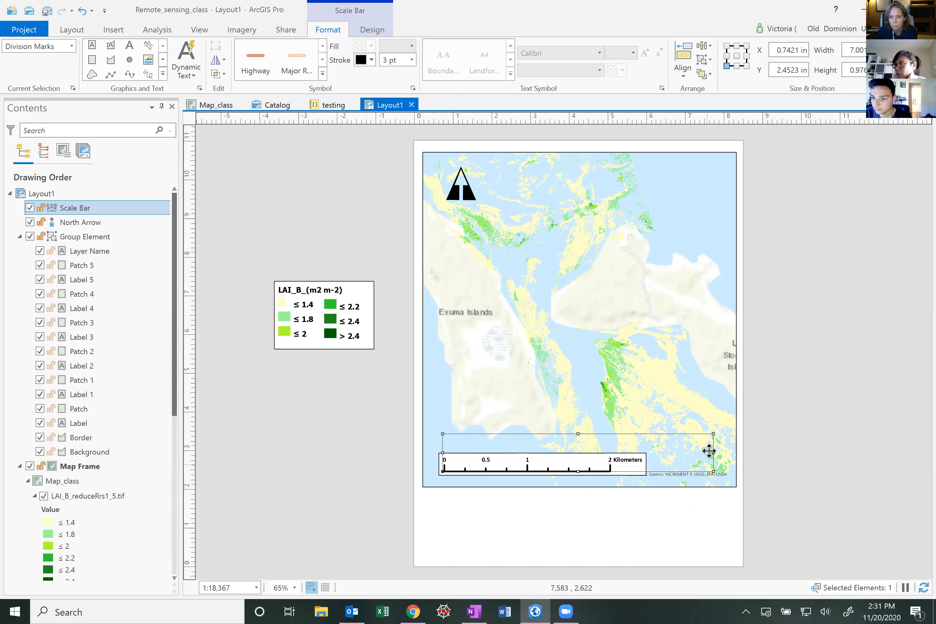
{"action": "left_click_drag", "start_coordinate": [583, 460], "coordinate": [578, 376]}
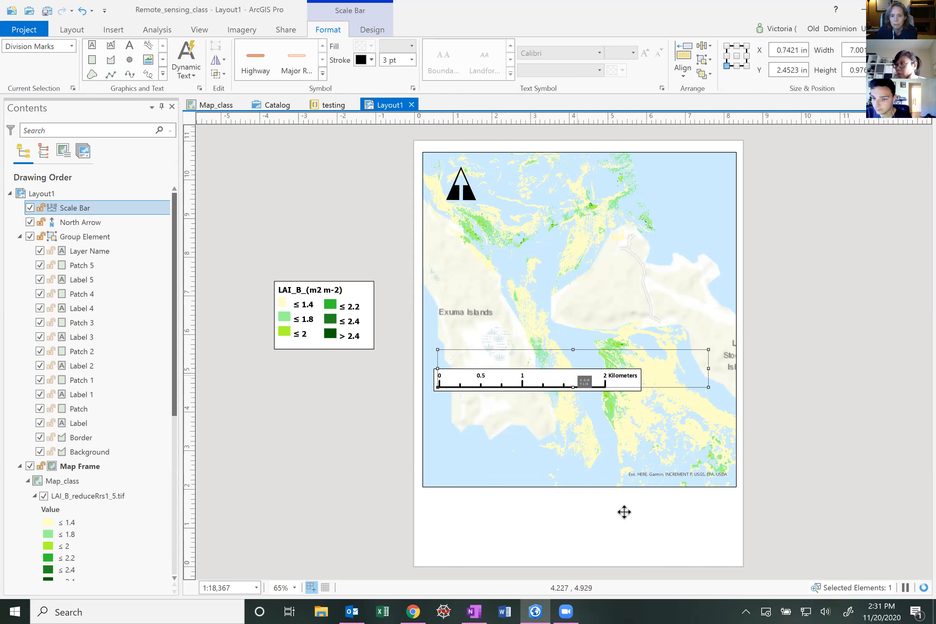
{"action": "left_click", "coordinate": [662, 521]}
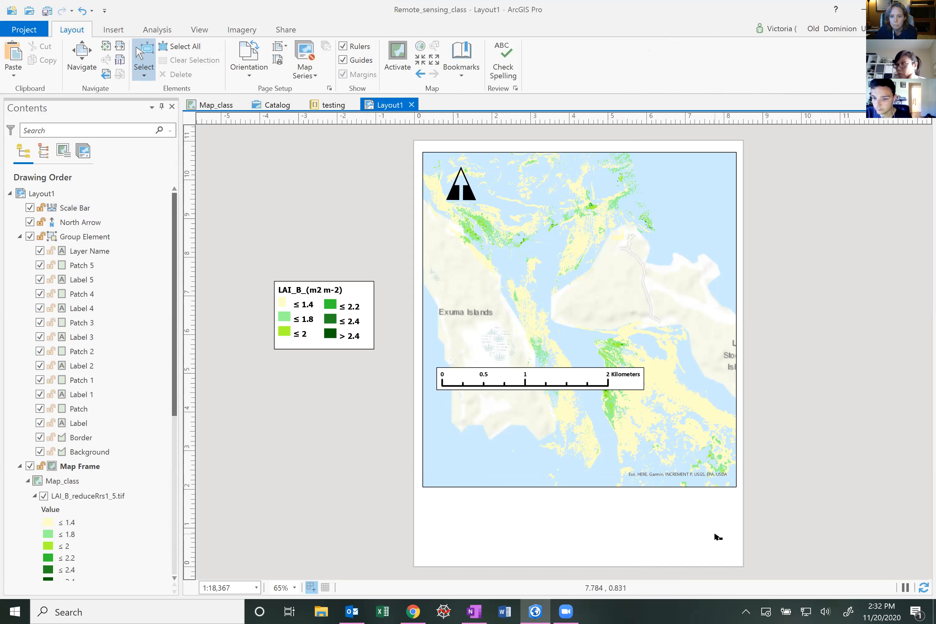
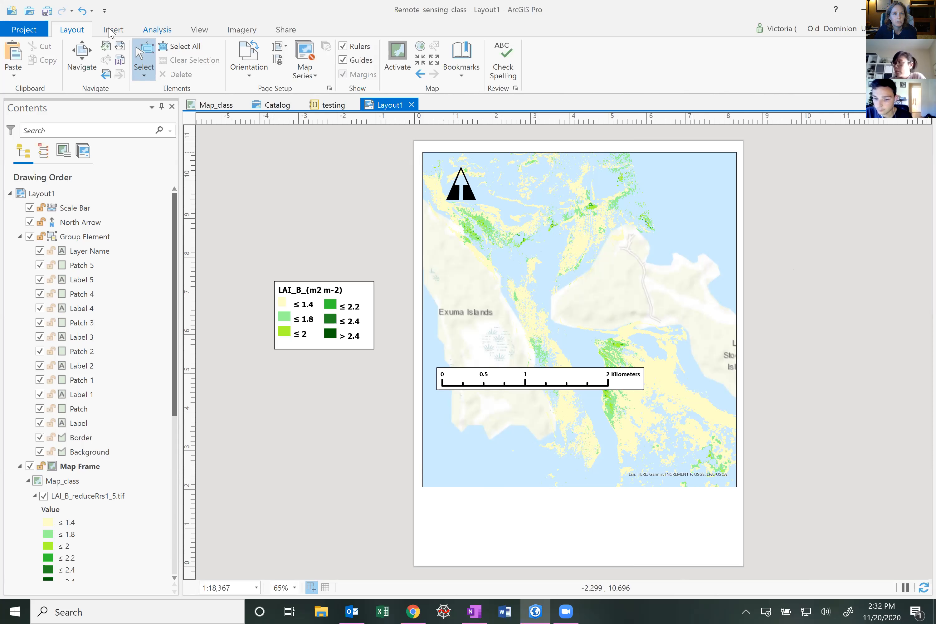
Insert spatial reference dynamic text as a box in the lower-left corner of the map
{"action": "left_click", "coordinate": [112, 35]}
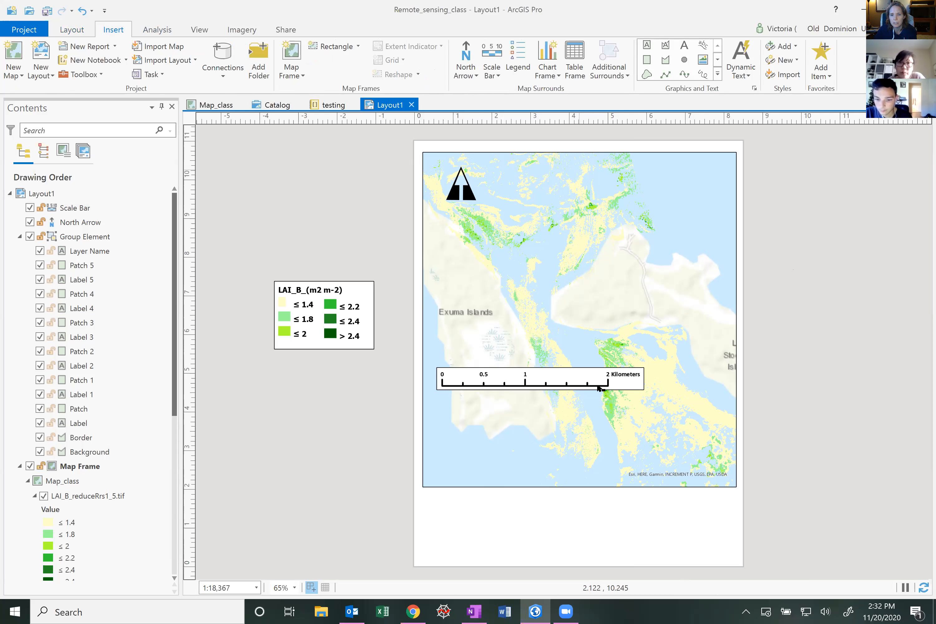
{"action": "left_click", "coordinate": [749, 78]}
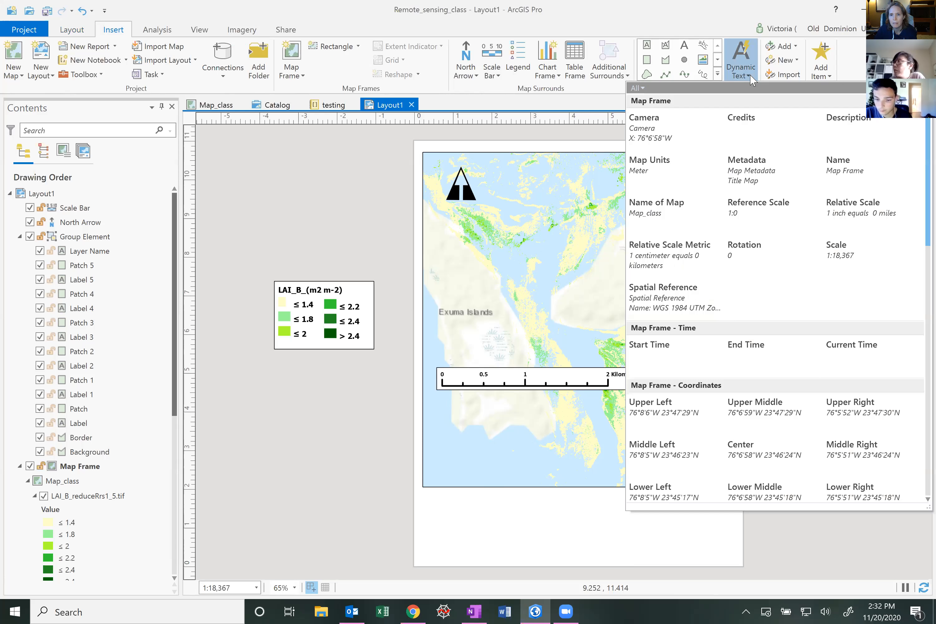
{"action": "scroll", "coordinate": [801, 402], "scroll_direction": "down", "scroll_amount": 2}
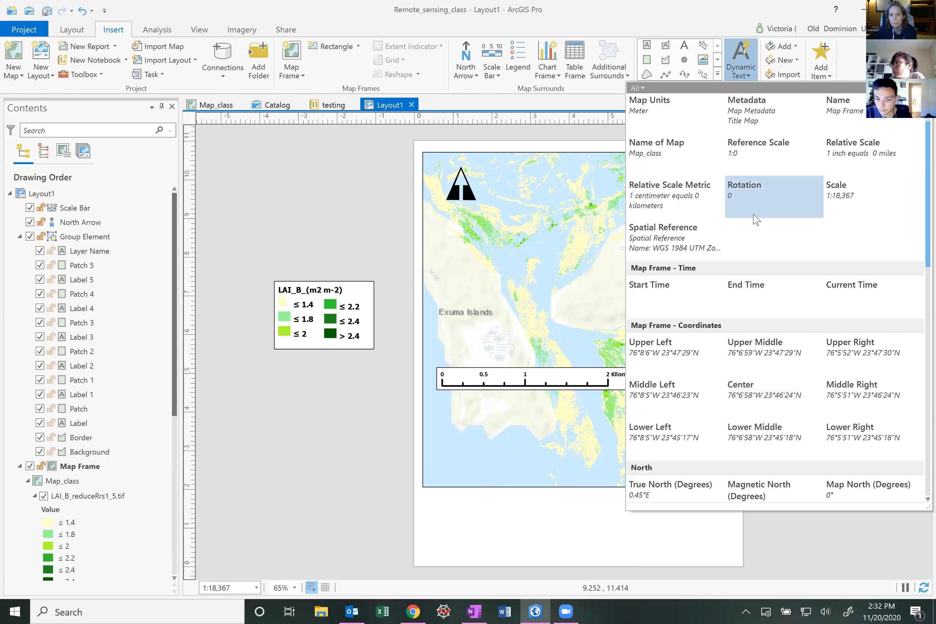
{"action": "left_click", "coordinate": [666, 243]}
{"action": "left_click_drag", "start_coordinate": [444, 457], "coordinate": [535, 471]}
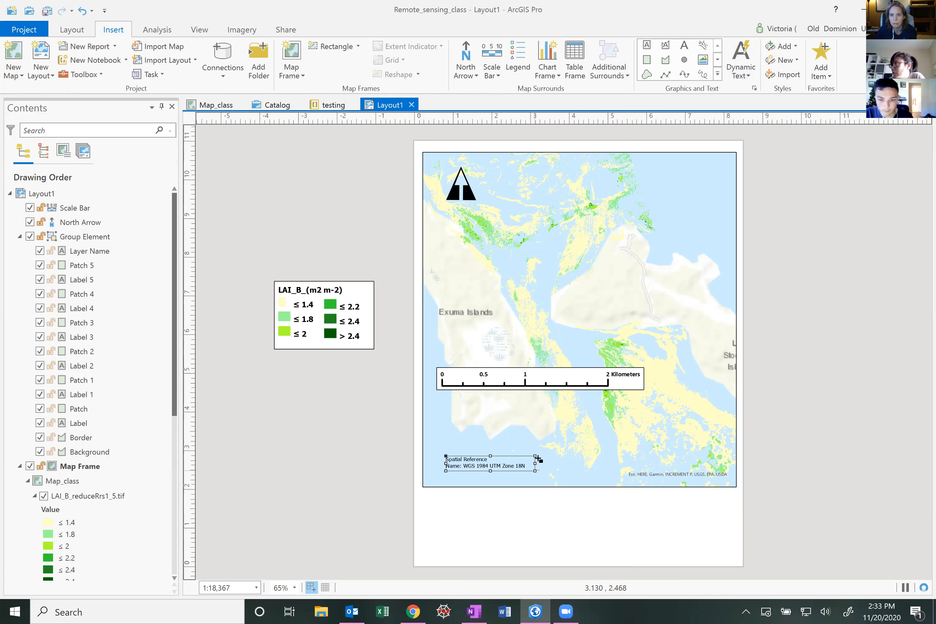
Insert service layer credits dynamic text as a box below the map frame
{"action": "left_click", "coordinate": [750, 76]}
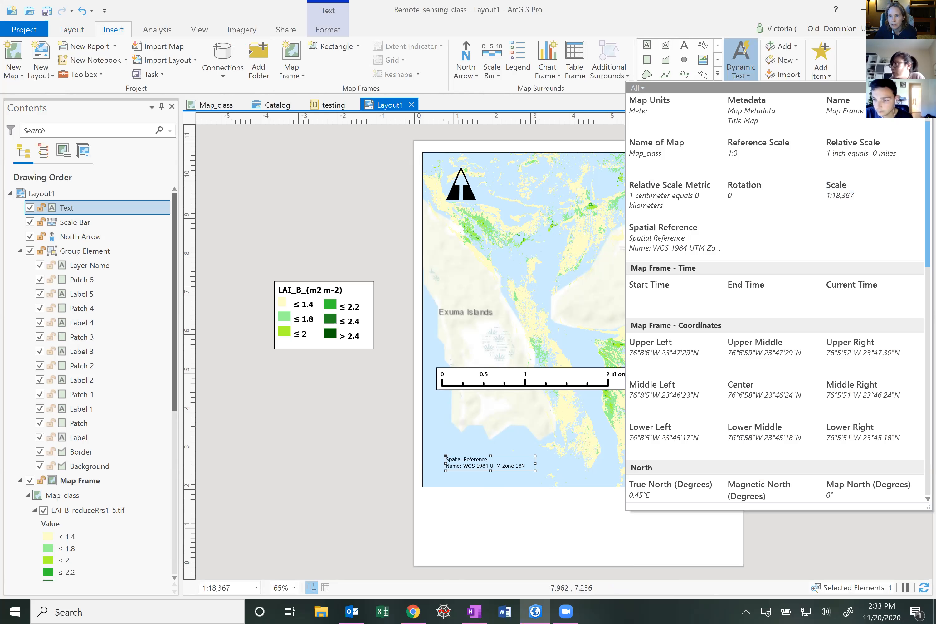
{"action": "scroll", "coordinate": [776, 298], "scroll_direction": "down", "scroll_amount": 5}
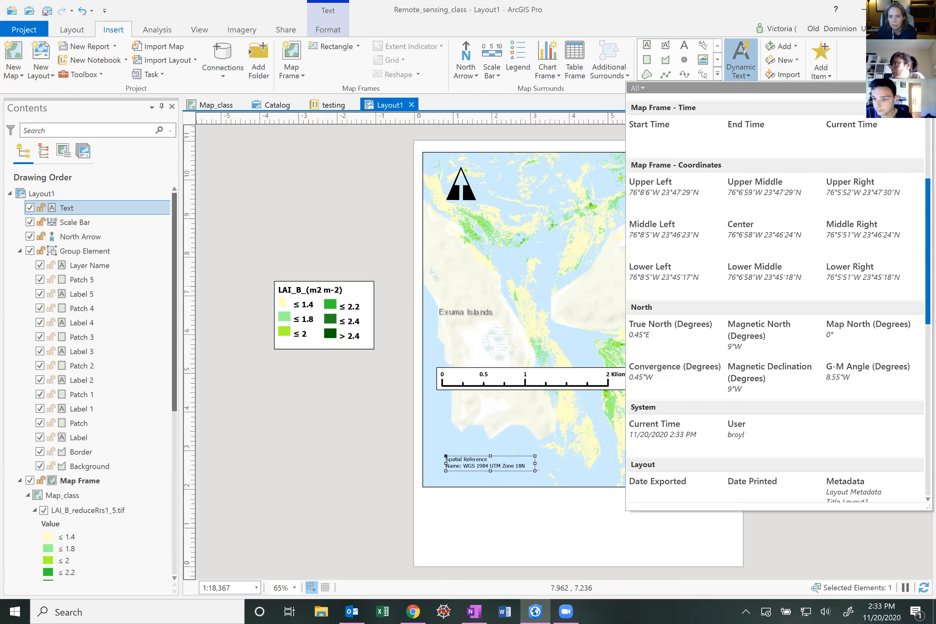
{"action": "scroll", "coordinate": [776, 298], "scroll_direction": "down", "scroll_amount": 3}
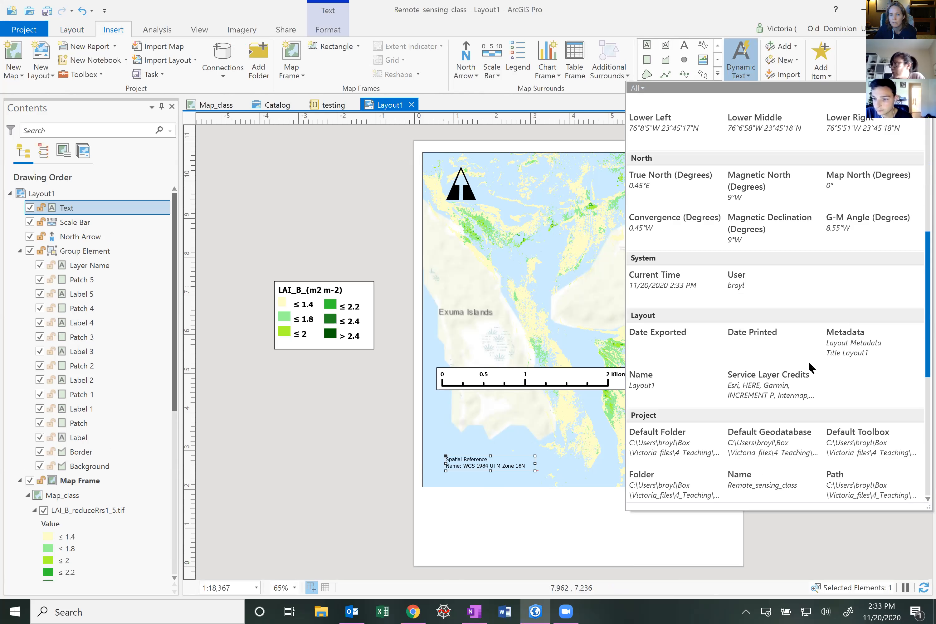
{"action": "left_click", "coordinate": [755, 387]}
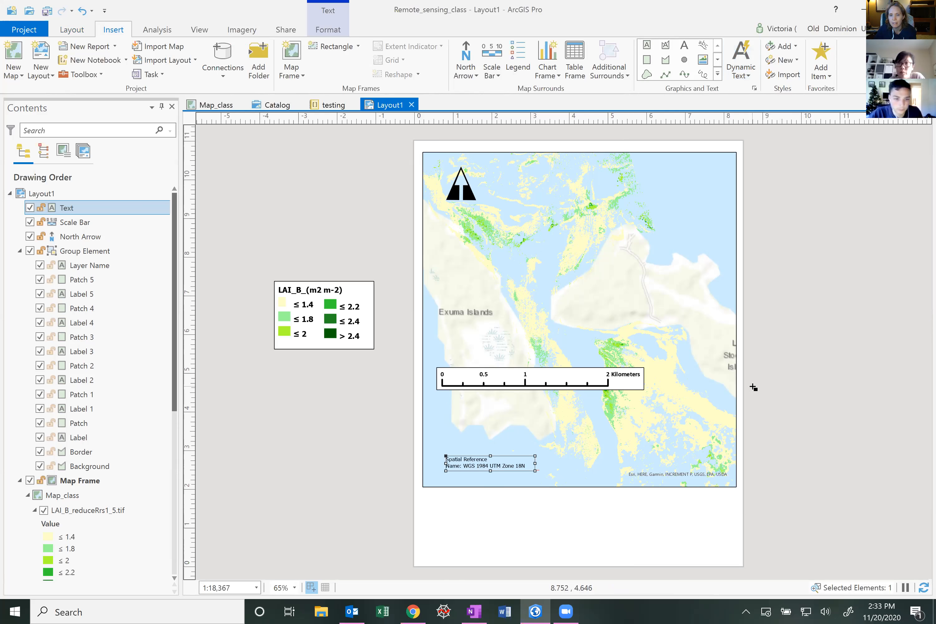
{"action": "left_click_drag", "start_coordinate": [554, 506], "coordinate": [716, 538]}
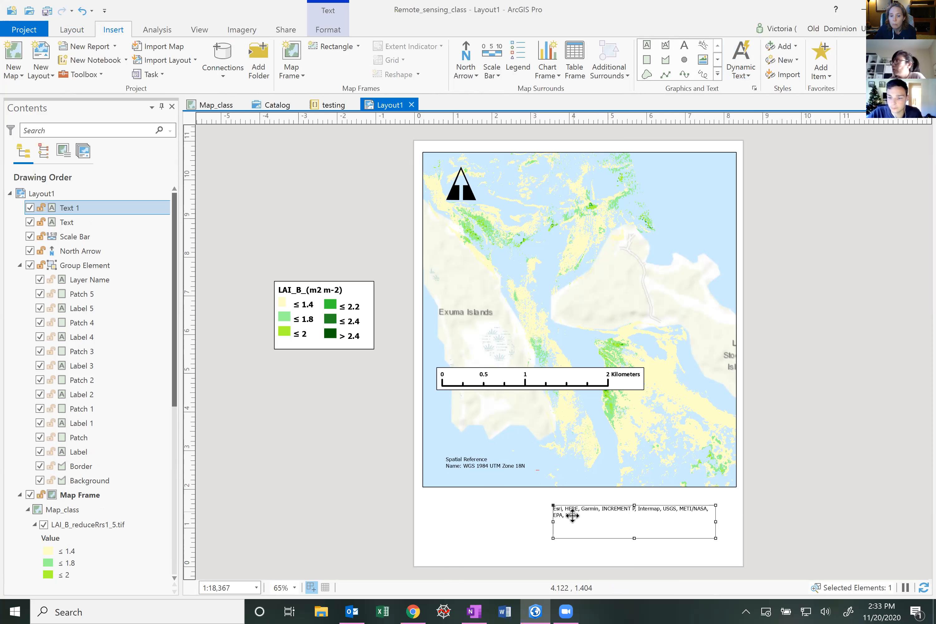
Move the credits text off the page and shift the spatial reference text into the map's lower-left corner
{"action": "left_click_drag", "start_coordinate": [569, 515], "coordinate": [848, 519]}
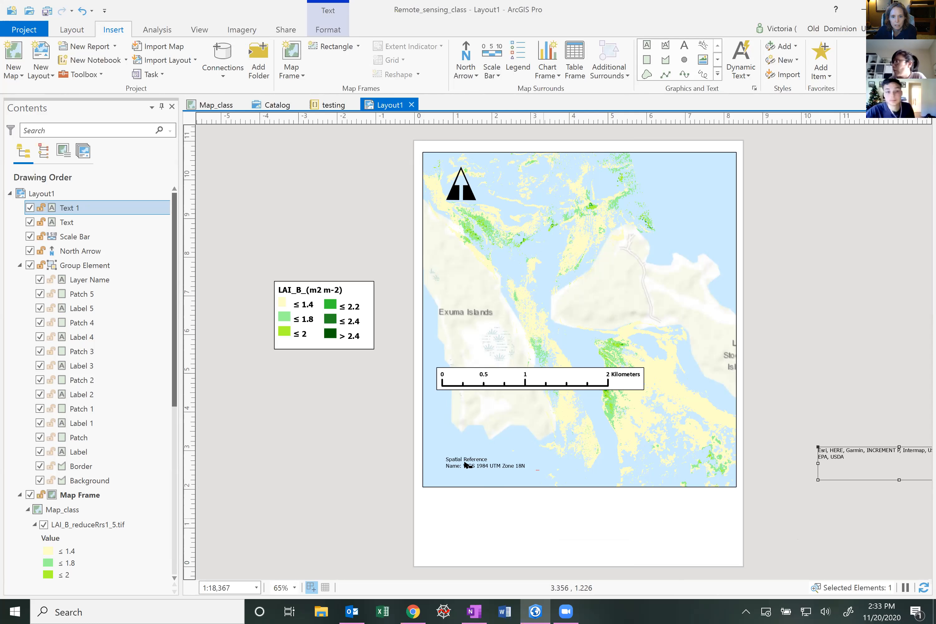
{"action": "left_click", "coordinate": [466, 464]}
{"action": "left_click_drag", "start_coordinate": [450, 467], "coordinate": [427, 470]}
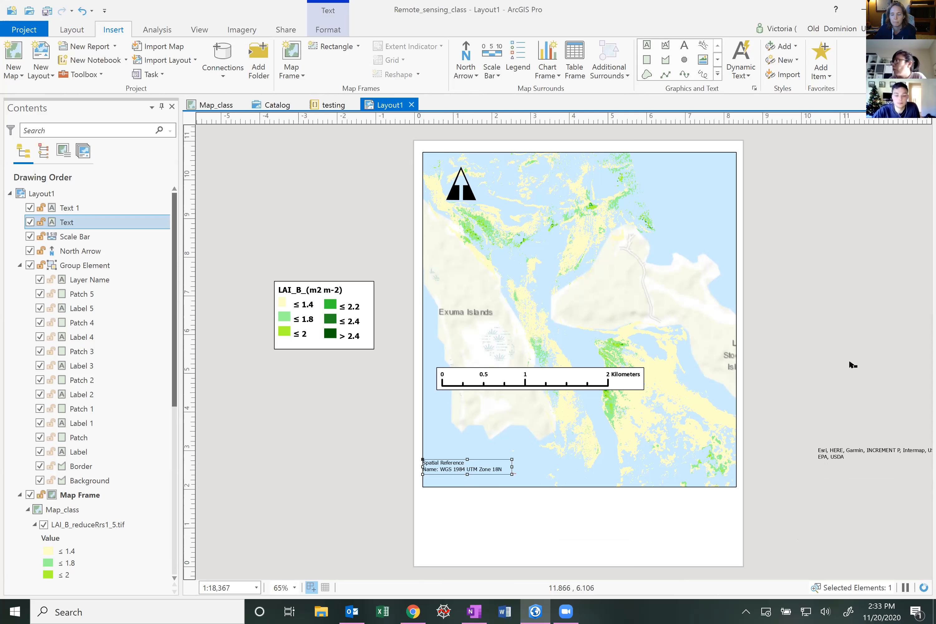
{"action": "left_click", "coordinate": [862, 364]}
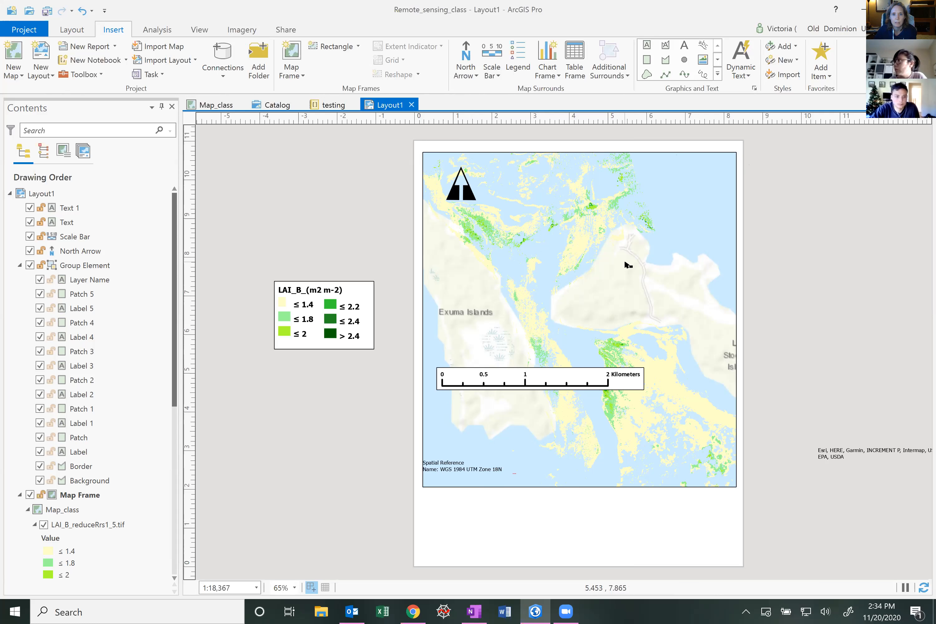
Add a Black Horizontal Label Graticule grid to the map frame
{"action": "left_click", "coordinate": [629, 264]}
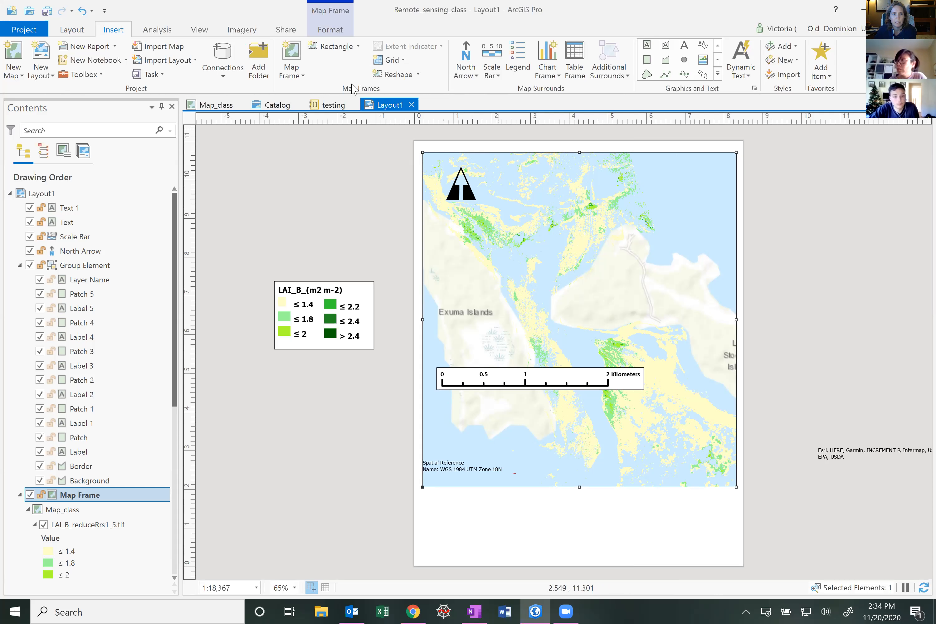
{"action": "left_click", "coordinate": [403, 60]}
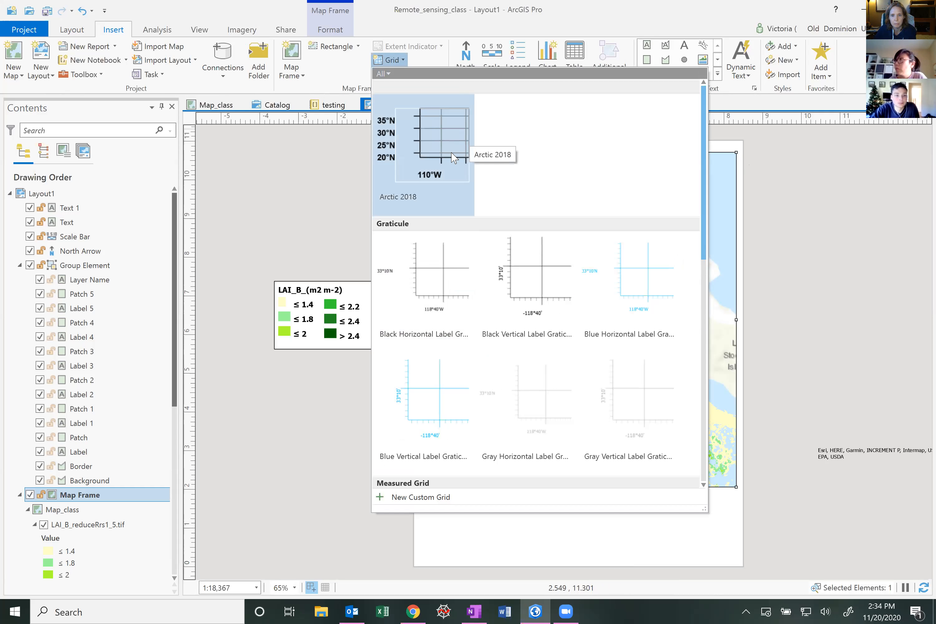
{"action": "scroll", "coordinate": [612, 354], "scroll_direction": "down", "scroll_amount": 1}
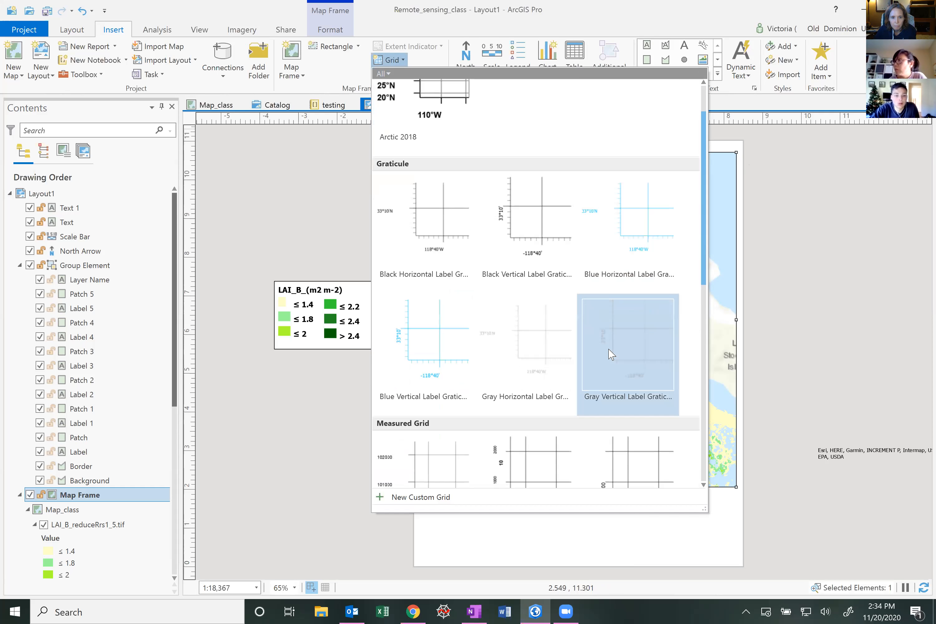
{"action": "scroll", "coordinate": [612, 354], "scroll_direction": "down", "scroll_amount": 1}
{"action": "scroll", "coordinate": [611, 355], "scroll_direction": "up", "scroll_amount": 1}
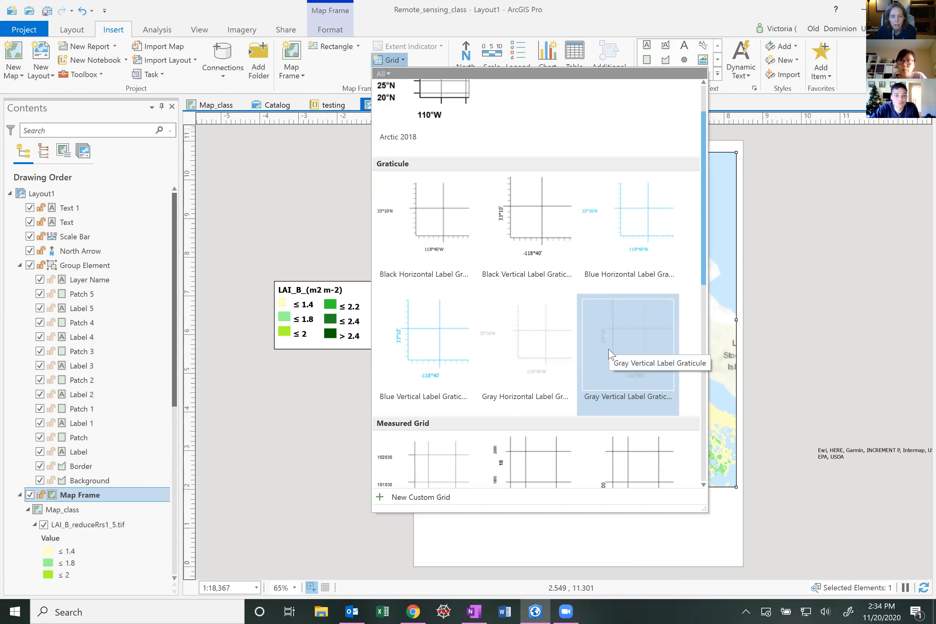
{"action": "left_click", "coordinate": [435, 228]}
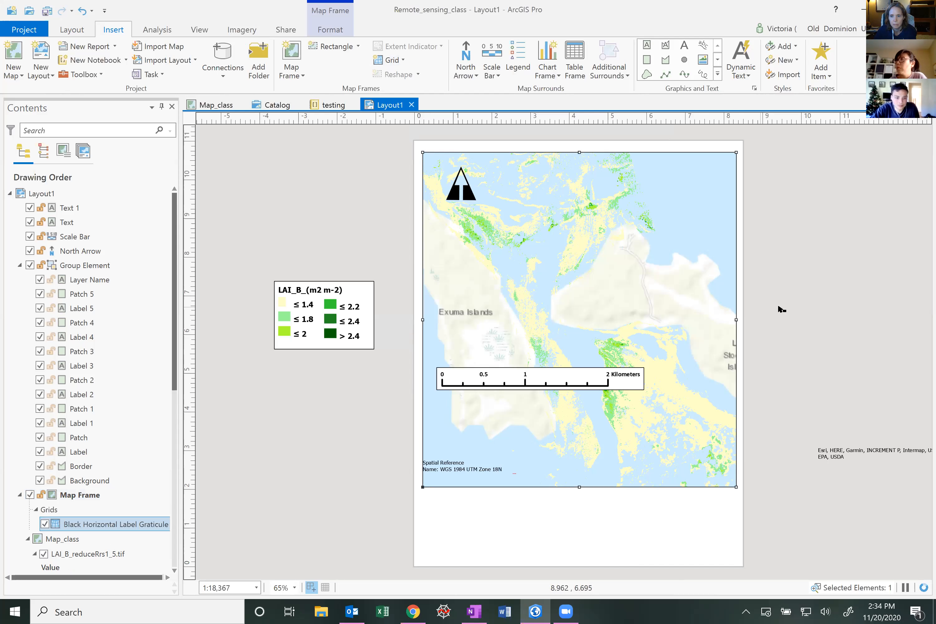
{"action": "left_click_drag", "start_coordinate": [739, 488], "coordinate": [710, 454]}
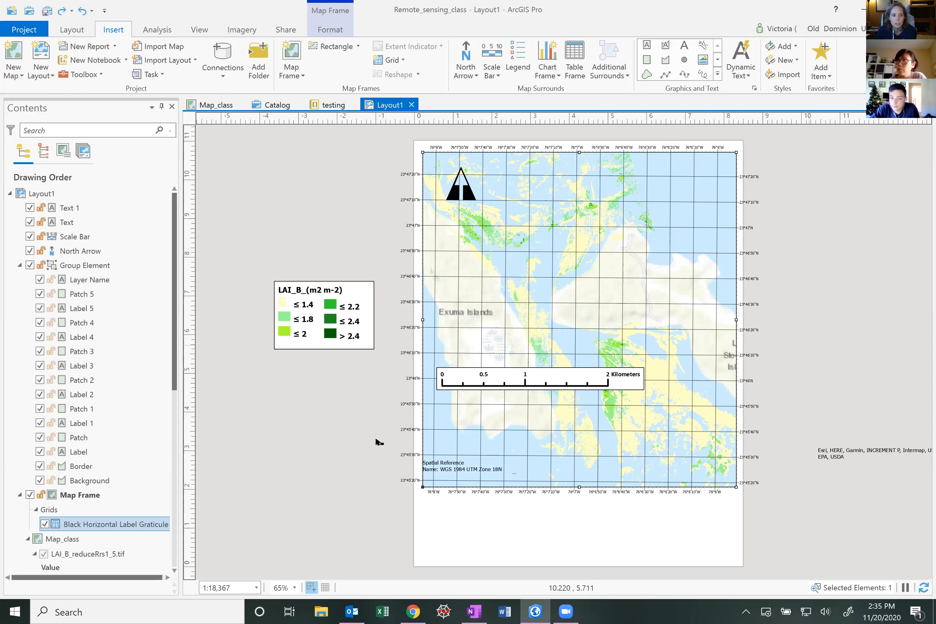
Open the graticule's properties and show its labels only on the north and west sides
{"action": "left_click", "coordinate": [116, 525]}
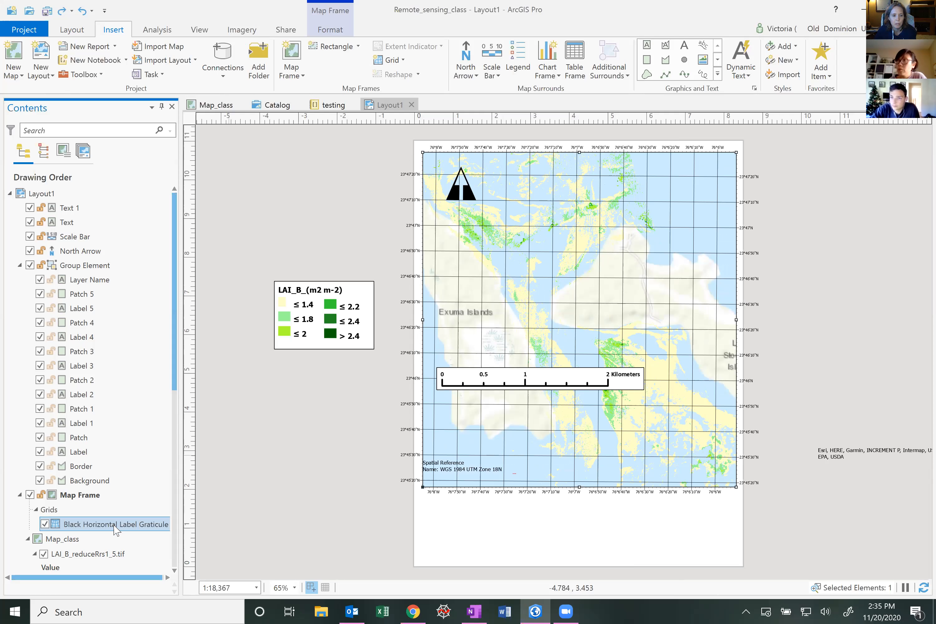
{"action": "right_click", "coordinate": [114, 526]}
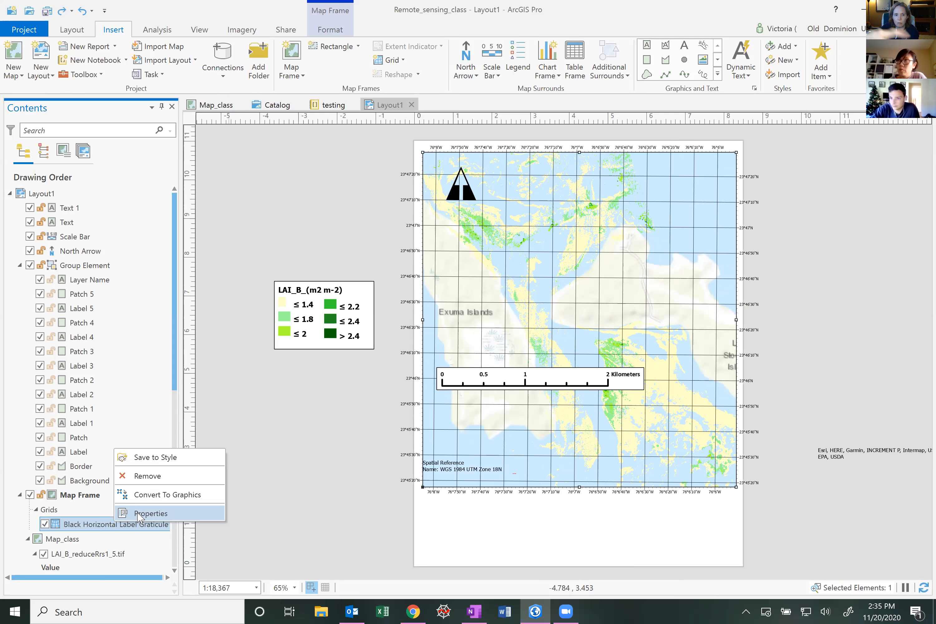
{"action": "left_click", "coordinate": [139, 514]}
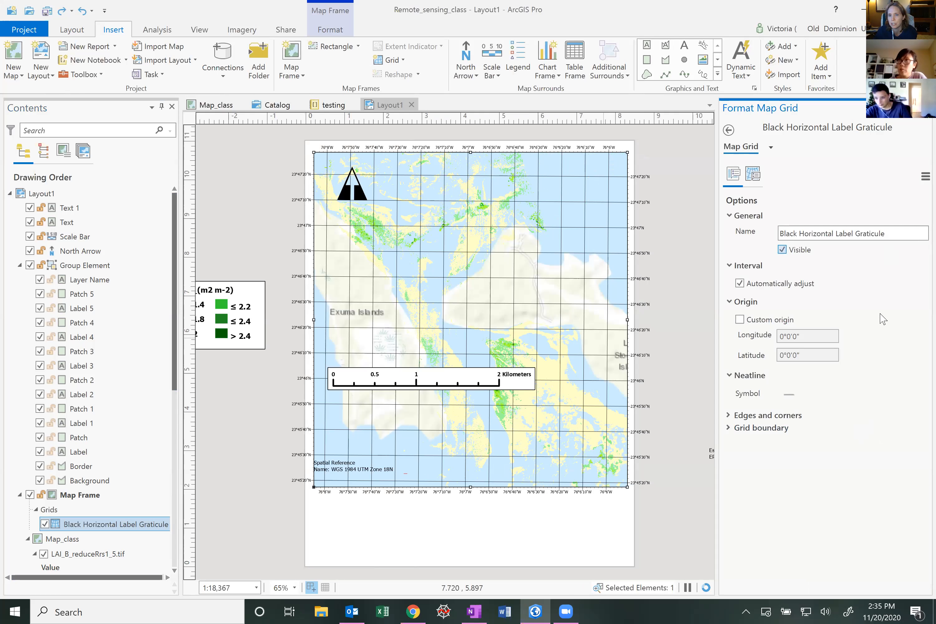
{"action": "left_click", "coordinate": [750, 176]}
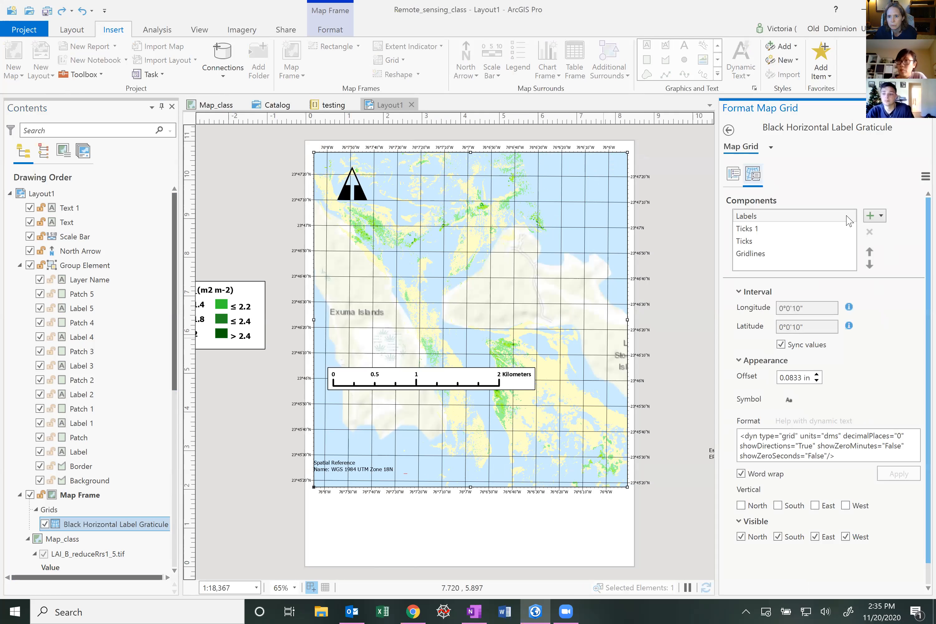
{"action": "scroll", "coordinate": [883, 323], "scroll_direction": "down", "scroll_amount": 1}
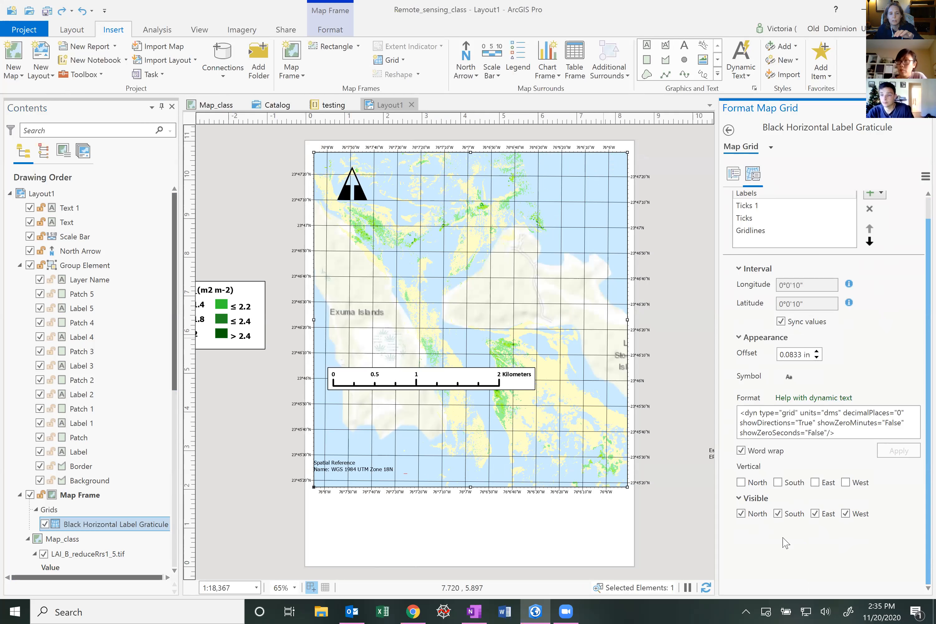
{"action": "left_click", "coordinate": [778, 514]}
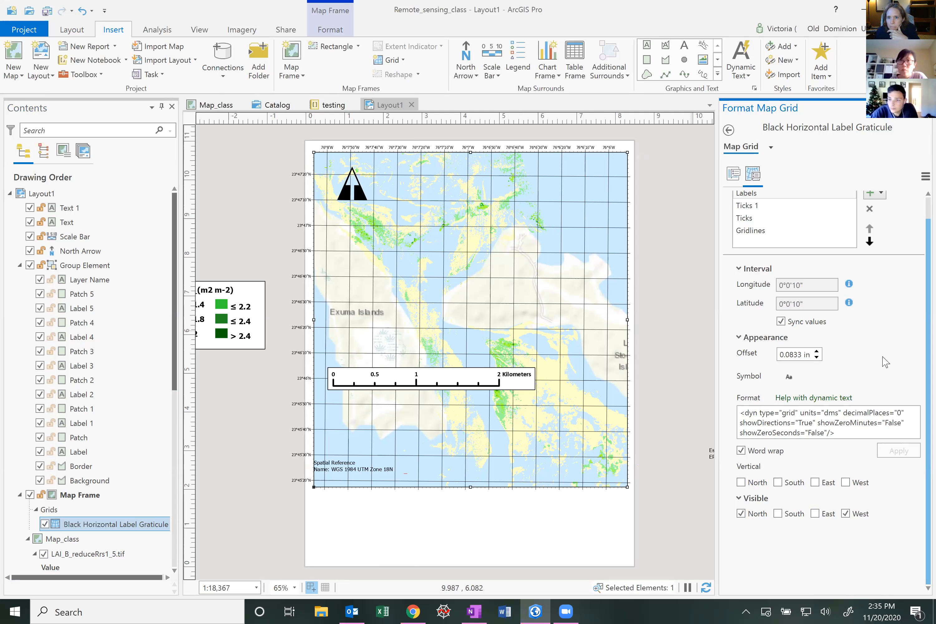
Select the graticule's ticks component and turn off syncing of its longitude and latitude intervals
{"action": "scroll", "coordinate": [885, 363], "scroll_direction": "up", "scroll_amount": 1}
{"action": "left_click", "coordinate": [757, 229]}
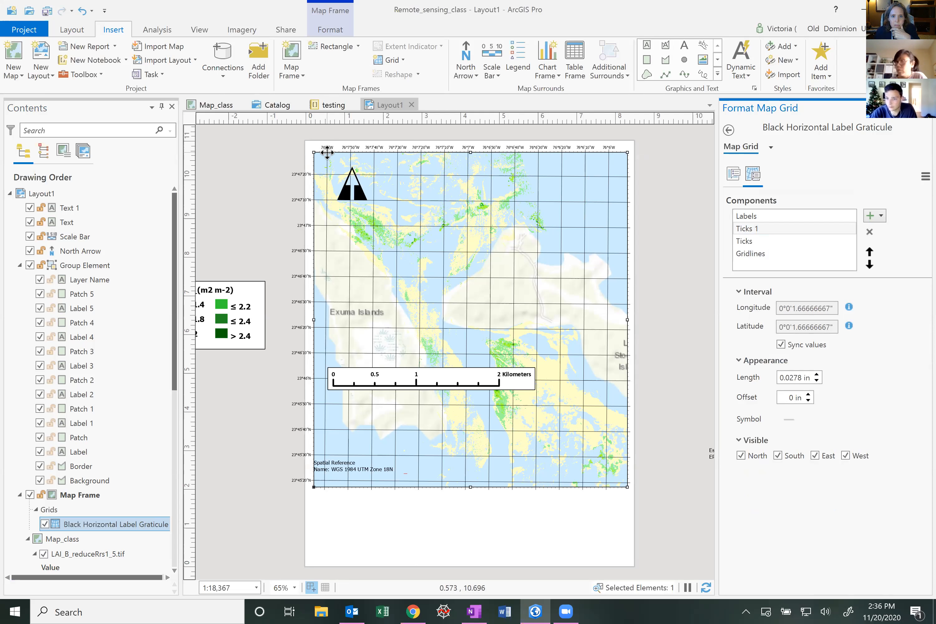
{"action": "left_click", "coordinate": [760, 240]}
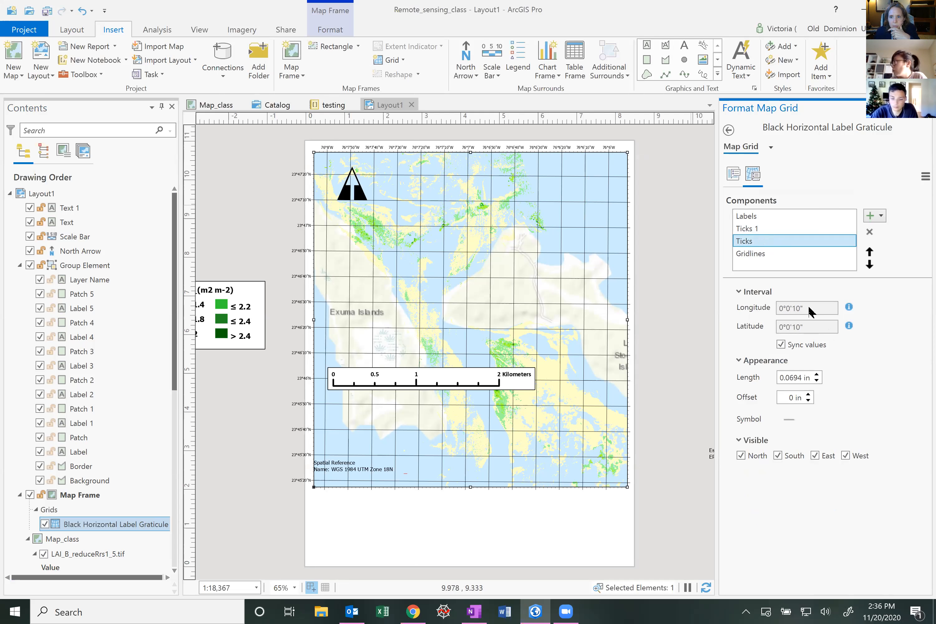
{"action": "left_click", "coordinate": [798, 309]}
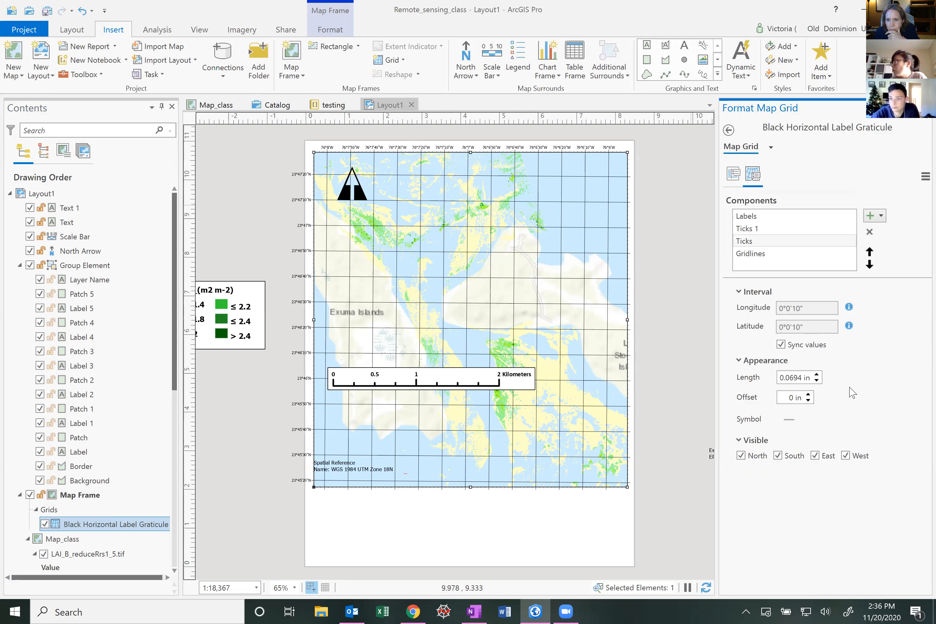
{"action": "left_click", "coordinate": [781, 345]}
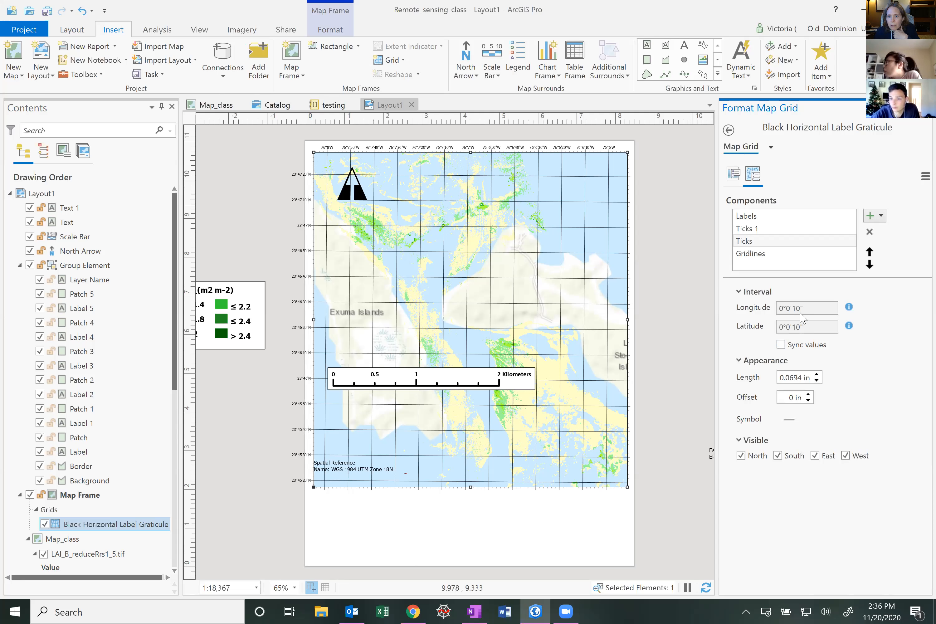
Select the gridlines component and switch the graticule's coordinate format to Decimal Degrees
{"action": "left_click", "coordinate": [759, 257]}
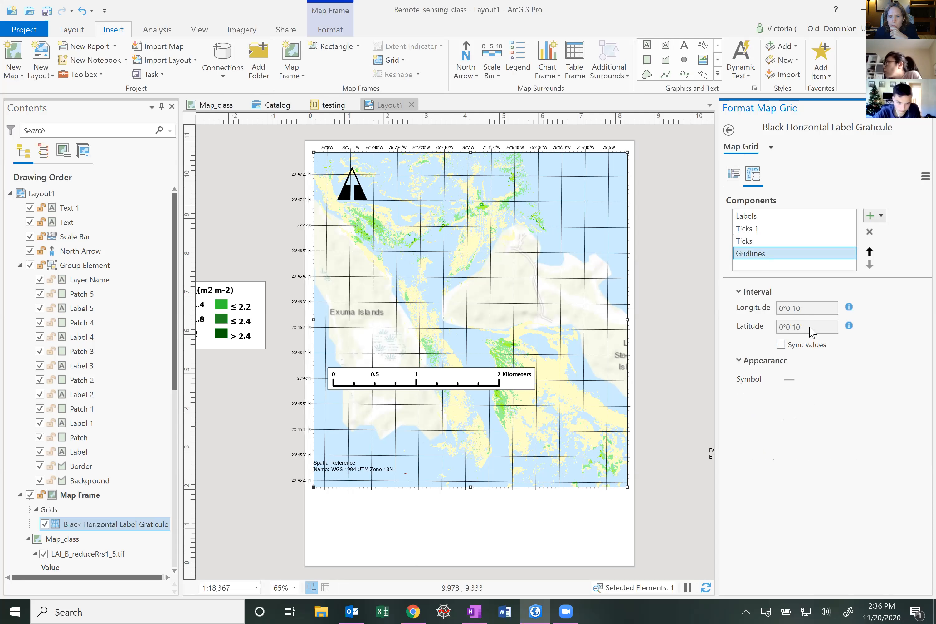
{"action": "left_click", "coordinate": [807, 308]}
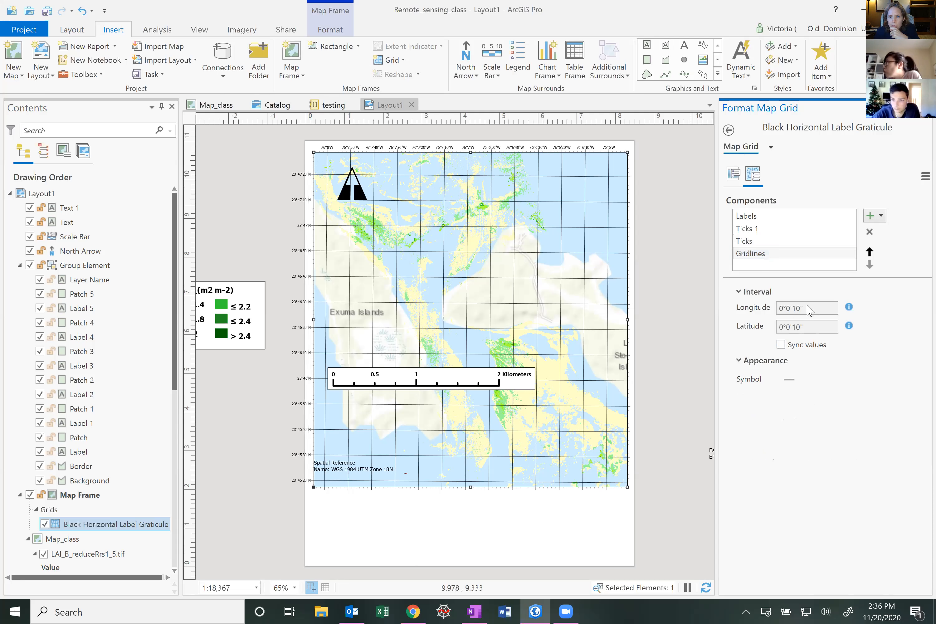
{"action": "left_click", "coordinate": [771, 149]}
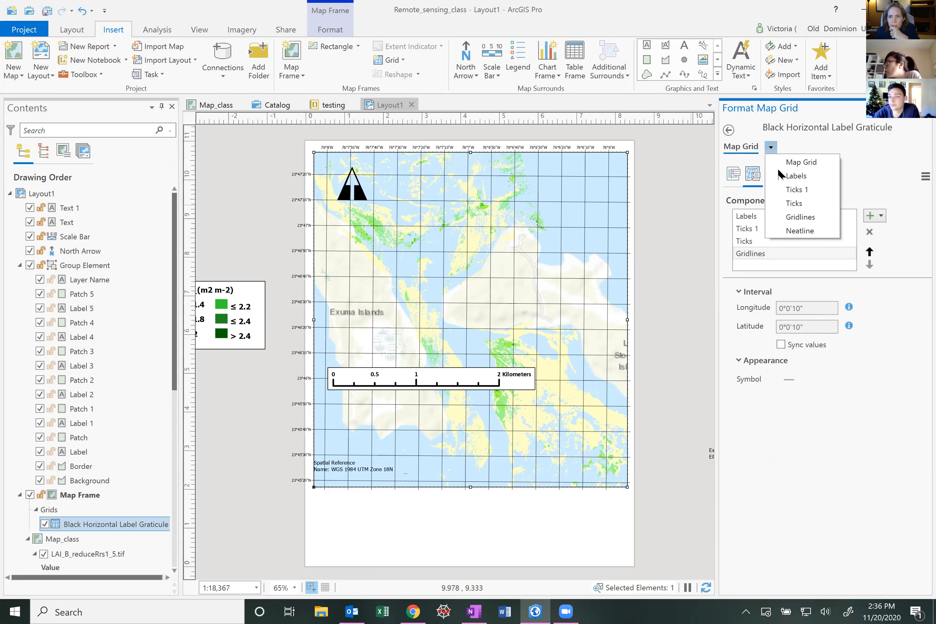
{"action": "left_click", "coordinate": [808, 464]}
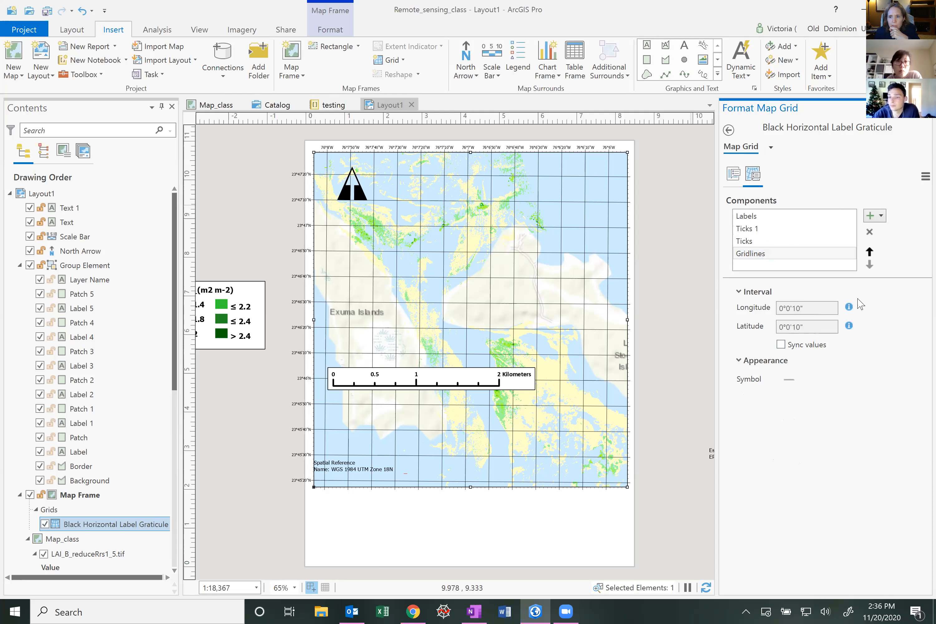
{"action": "mouse_move", "coordinate": [849, 308]}
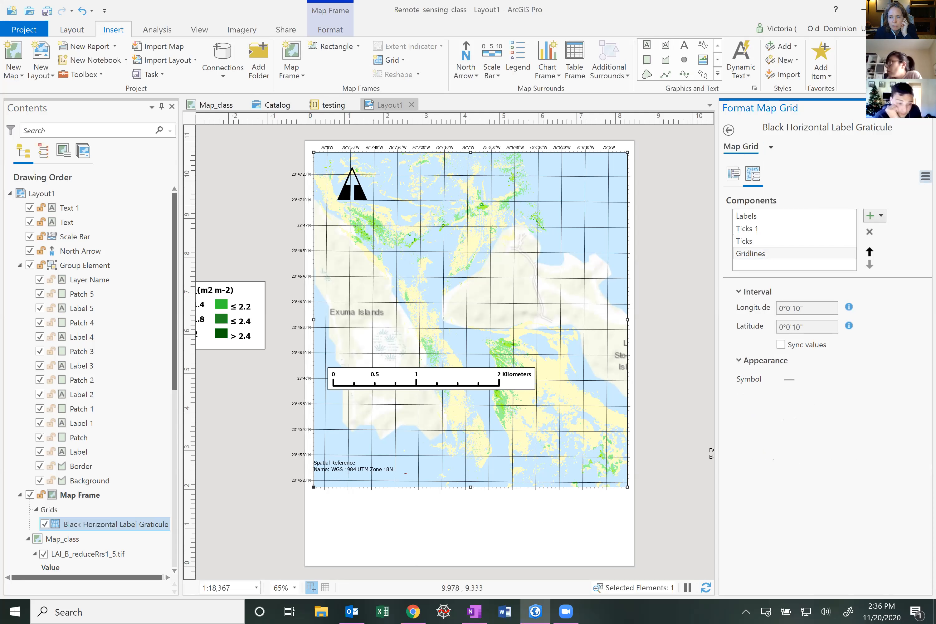
{"action": "left_click", "coordinate": [925, 176]}
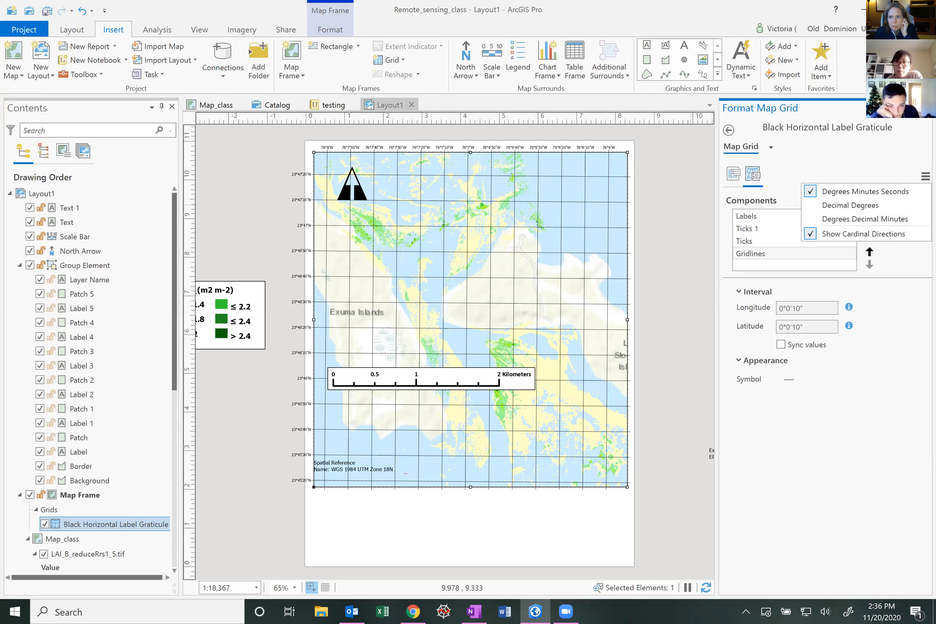
{"action": "left_click", "coordinate": [886, 206]}
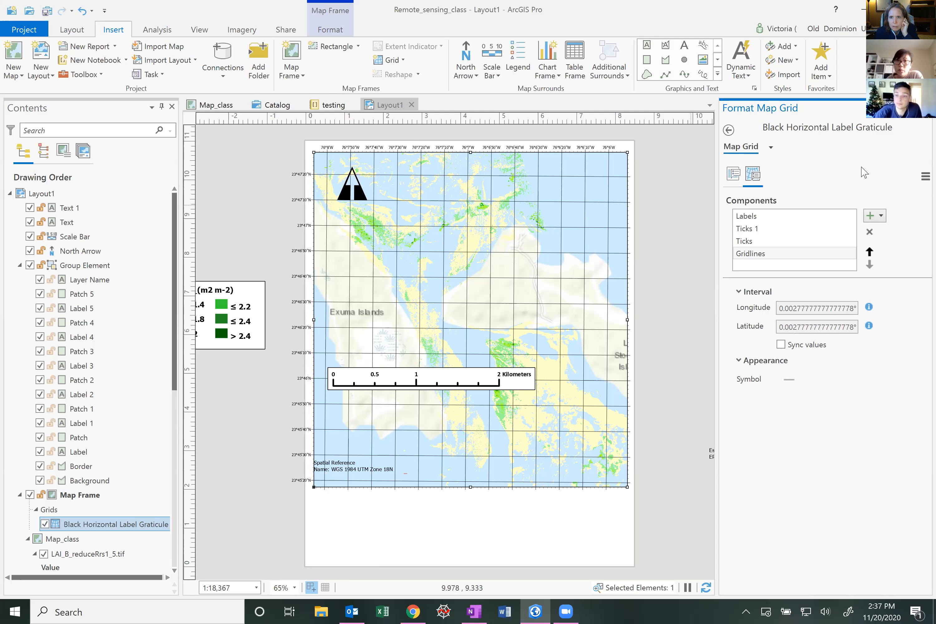
Browse the map grid's component list and the map frame's format options
{"action": "left_click", "coordinate": [771, 147]}
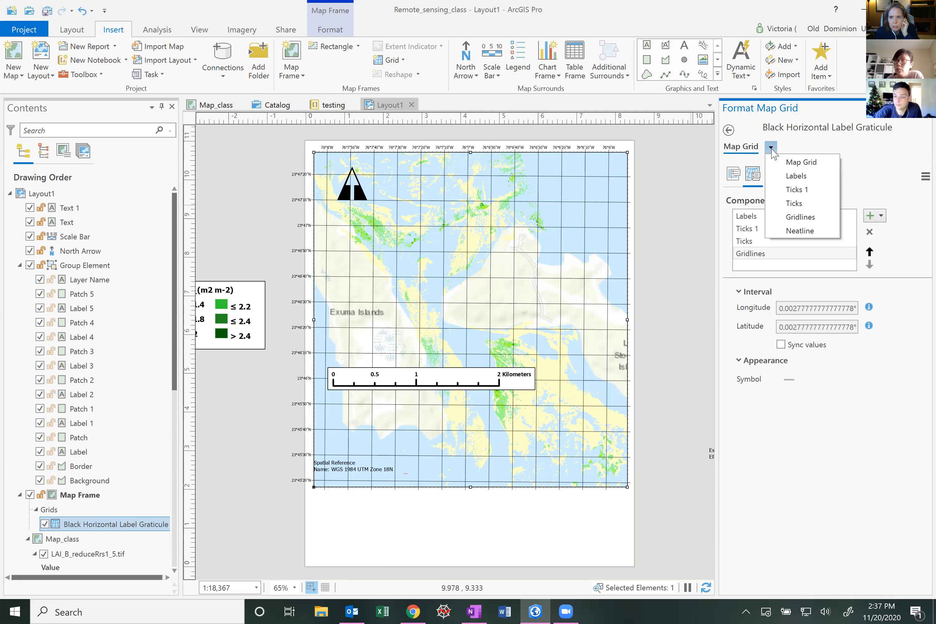
{"action": "left_click", "coordinate": [728, 130]}
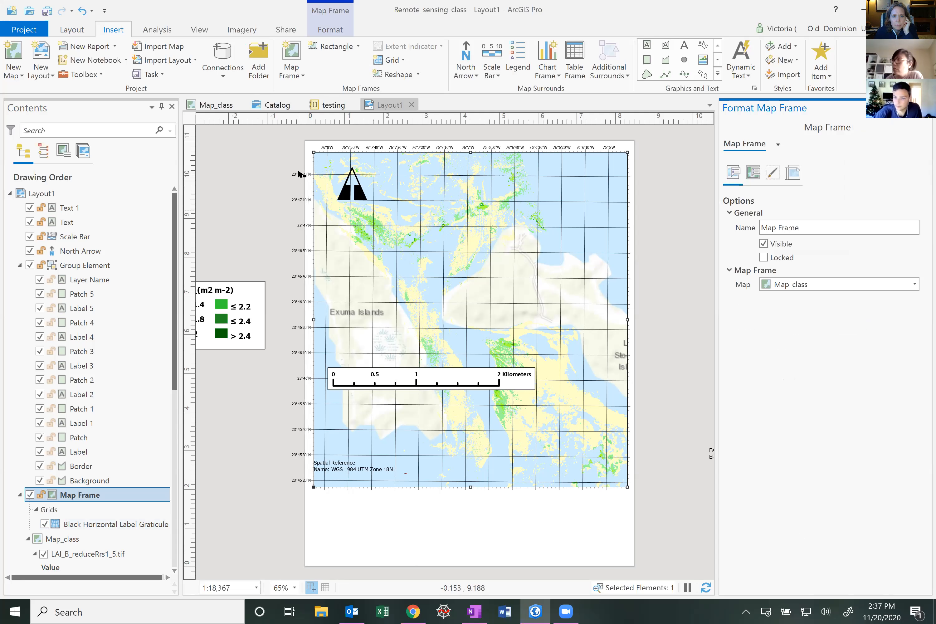
{"action": "left_click", "coordinate": [753, 173]}
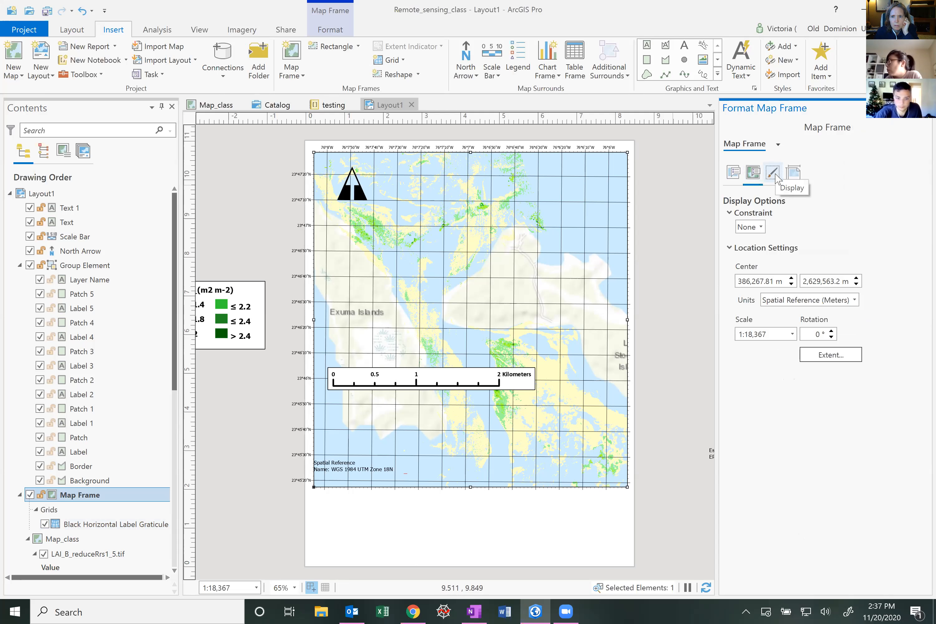
{"action": "left_click", "coordinate": [772, 174]}
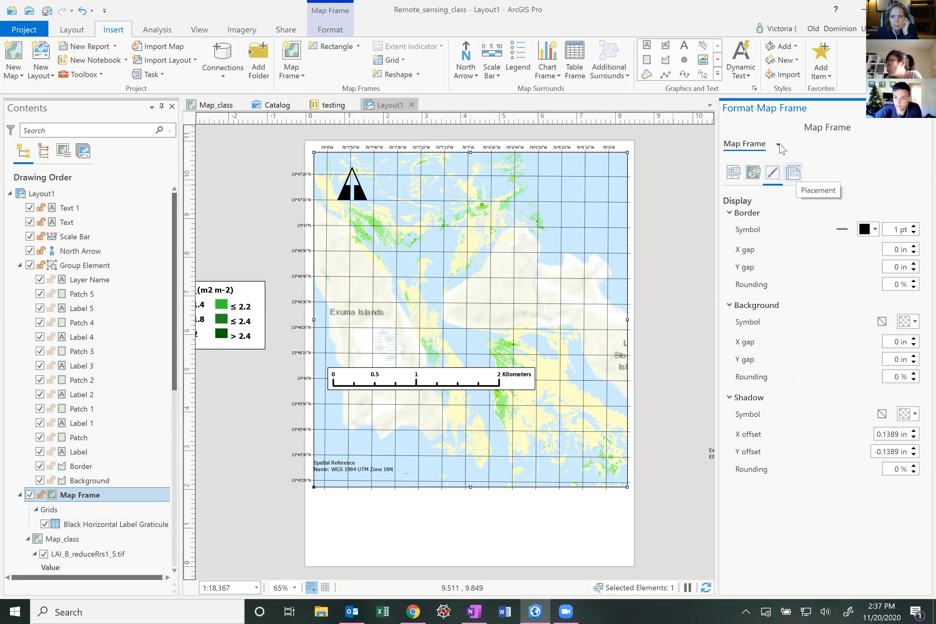
{"action": "left_click", "coordinate": [793, 173]}
{"action": "left_click", "coordinate": [778, 144]}
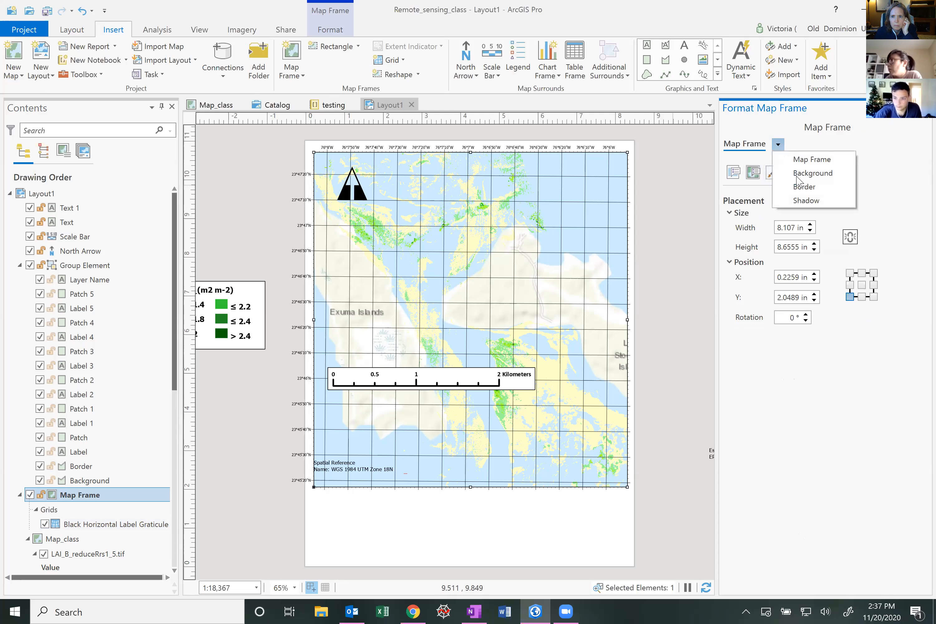
{"action": "left_click", "coordinate": [514, 148]}
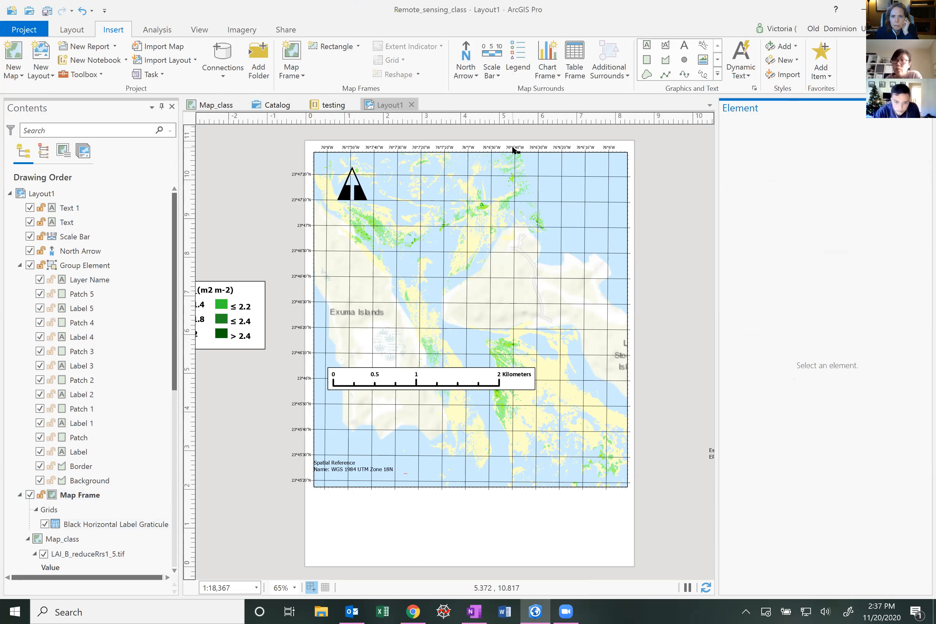
Inspect the graticule's ticks intervals and remove the Black Horizontal Label Graticule from the map frame
{"action": "right_click", "coordinate": [88, 524]}
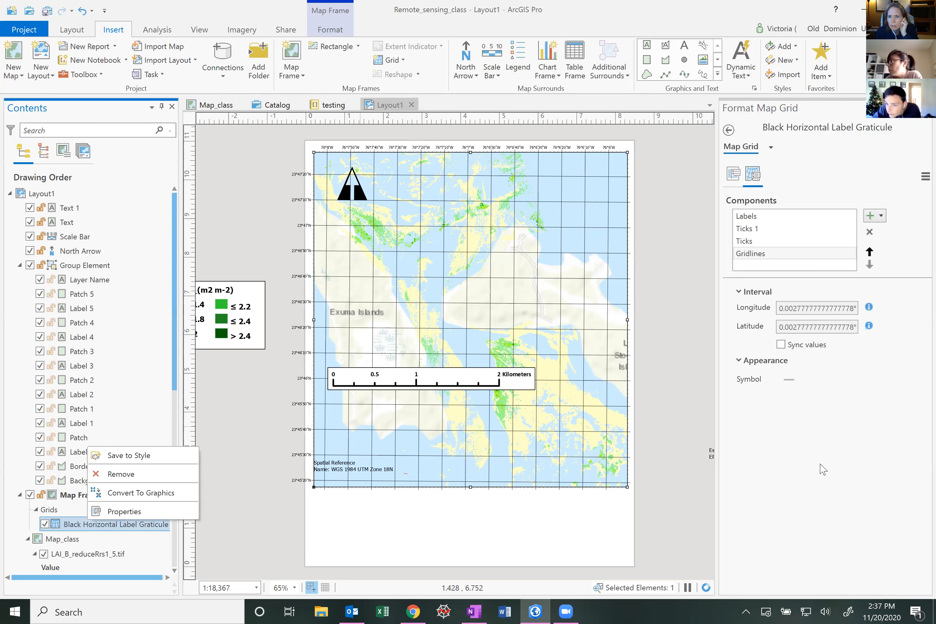
{"action": "left_click", "coordinate": [810, 316]}
{"action": "left_click", "coordinate": [750, 229]}
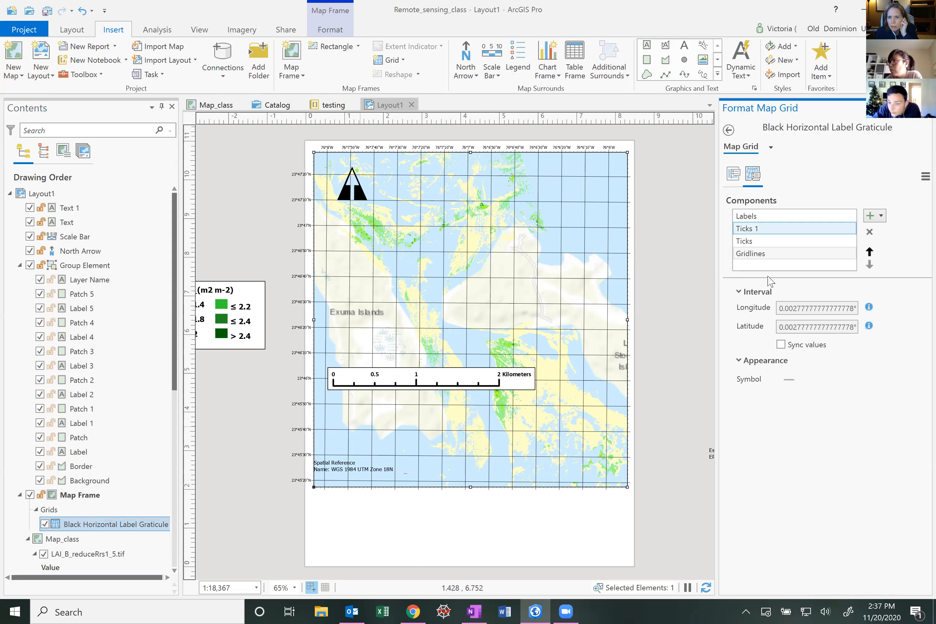
{"action": "left_click", "coordinate": [797, 308]}
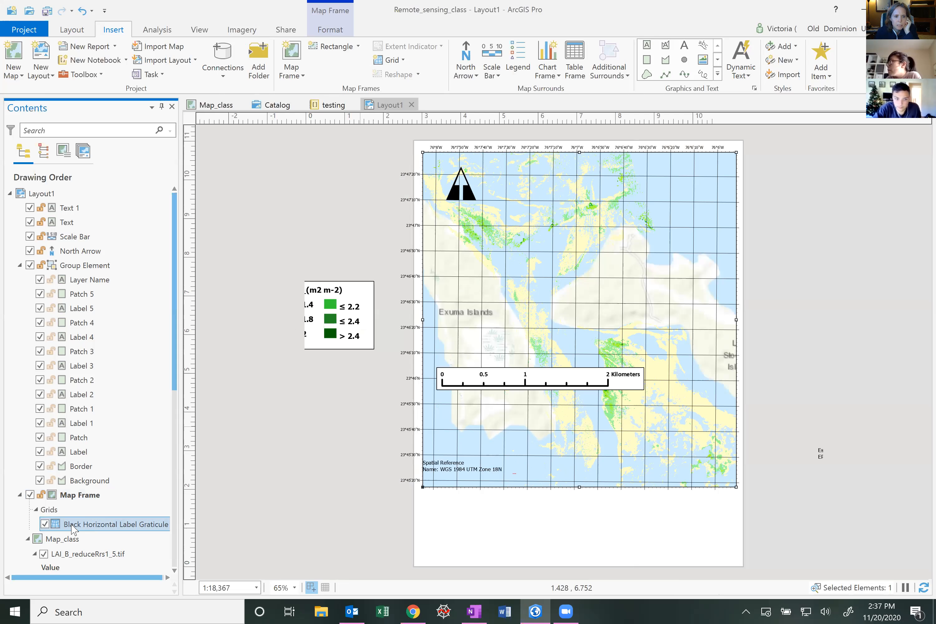
{"action": "right_click", "coordinate": [87, 525]}
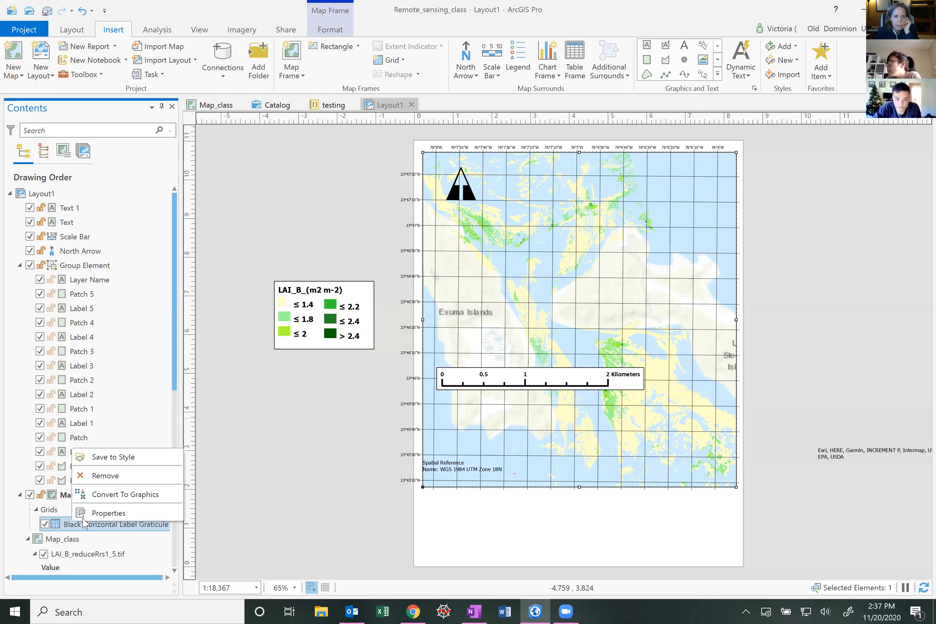
{"action": "left_click", "coordinate": [98, 477]}
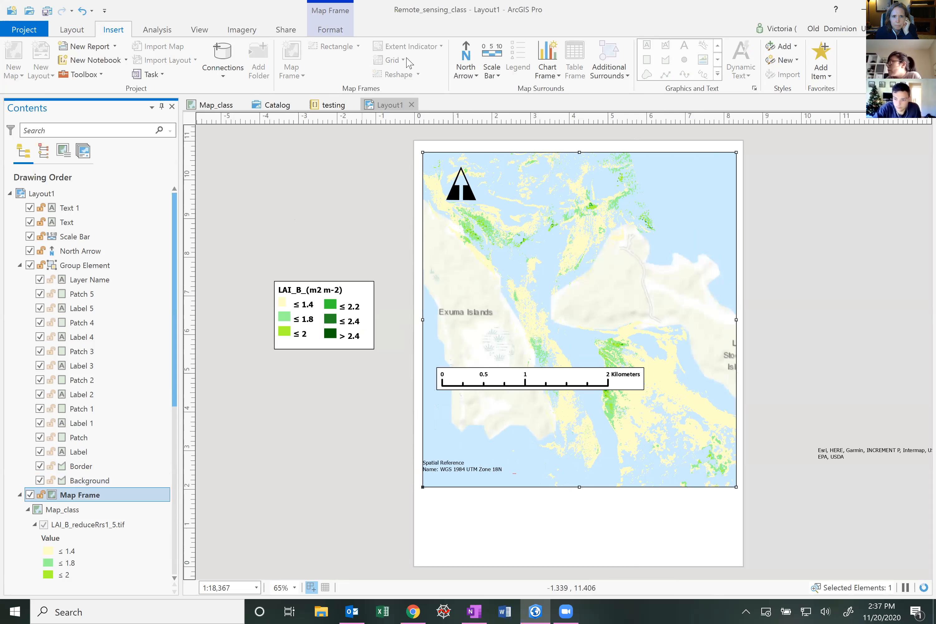
Add a Black Vertical Label Graticule grid to the map frame
{"action": "left_click", "coordinate": [404, 61]}
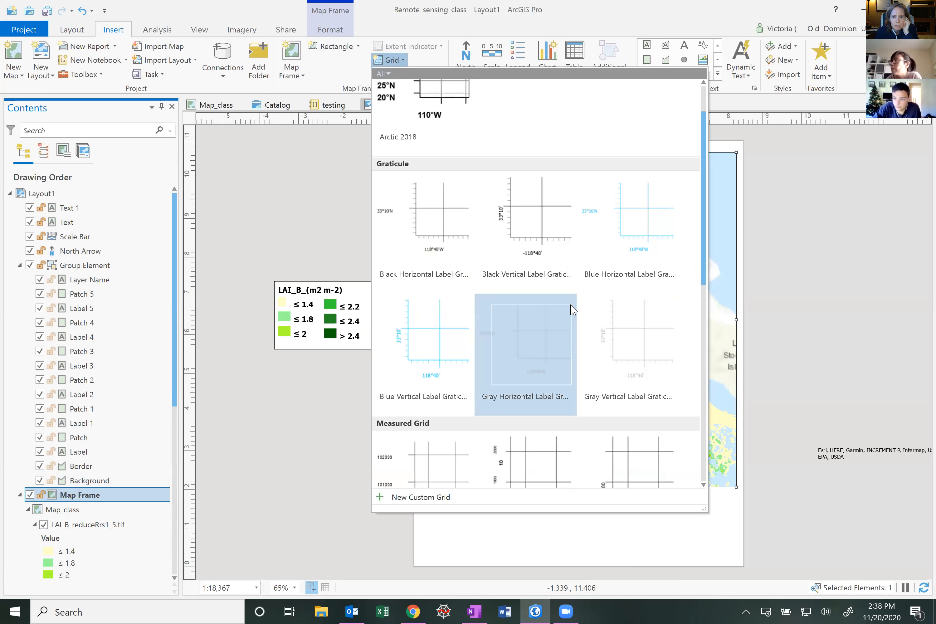
{"action": "scroll", "coordinate": [584, 312], "scroll_direction": "down", "scroll_amount": 5}
{"action": "scroll", "coordinate": [586, 312], "scroll_direction": "down", "scroll_amount": 5}
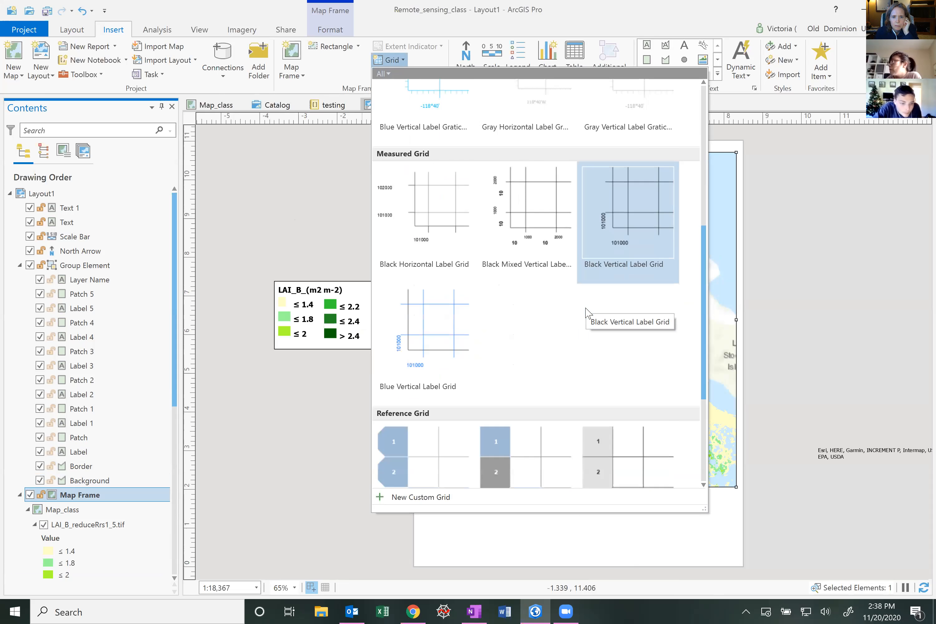
{"action": "scroll", "coordinate": [585, 312], "scroll_direction": "up", "scroll_amount": 10}
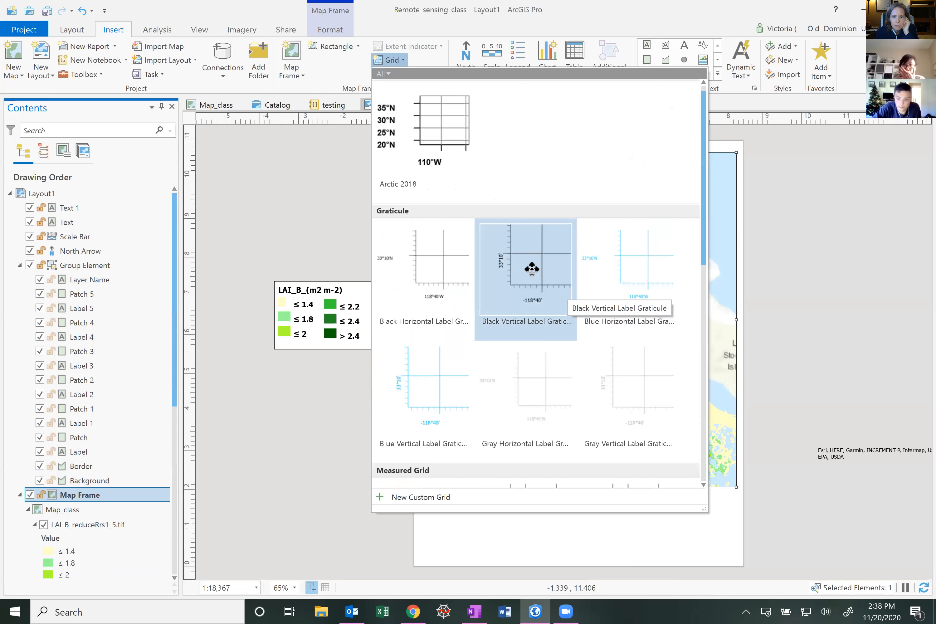
{"action": "left_click", "coordinate": [534, 273]}
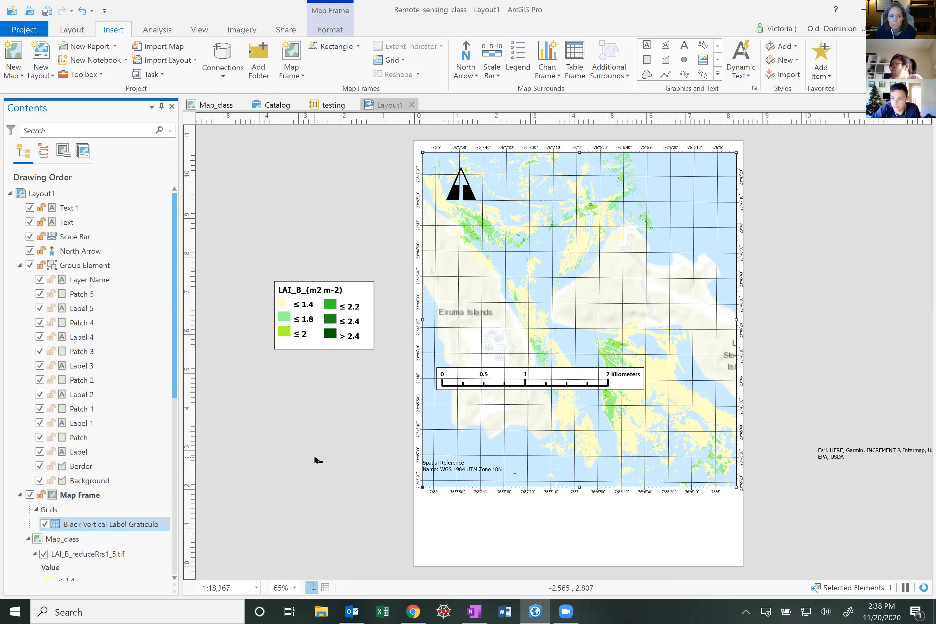
Open the graticule's properties and set its labels' longitude interval to 0.01 and latitude interval to 0.02
{"action": "right_click", "coordinate": [146, 525]}
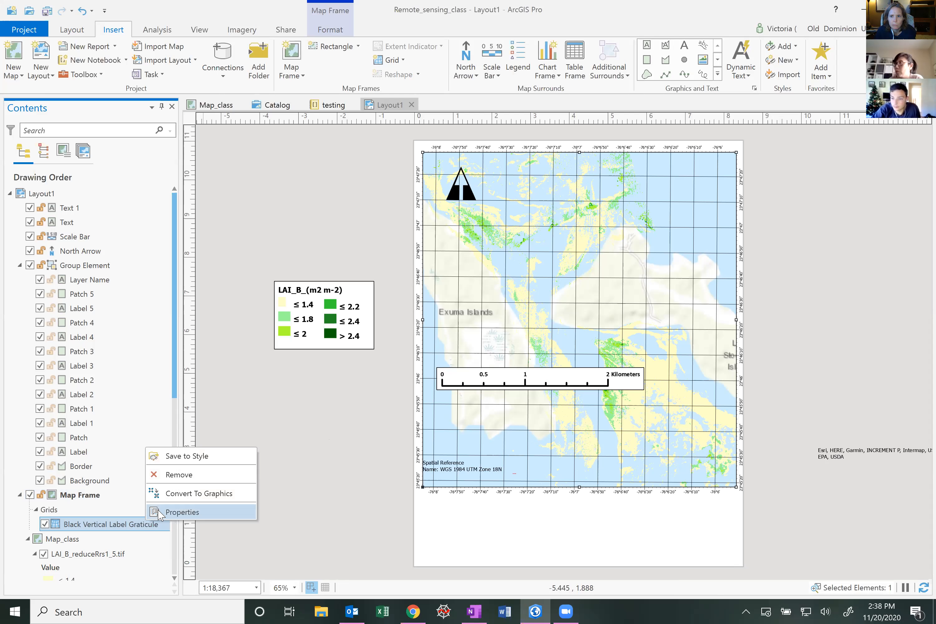
{"action": "left_click", "coordinate": [182, 512]}
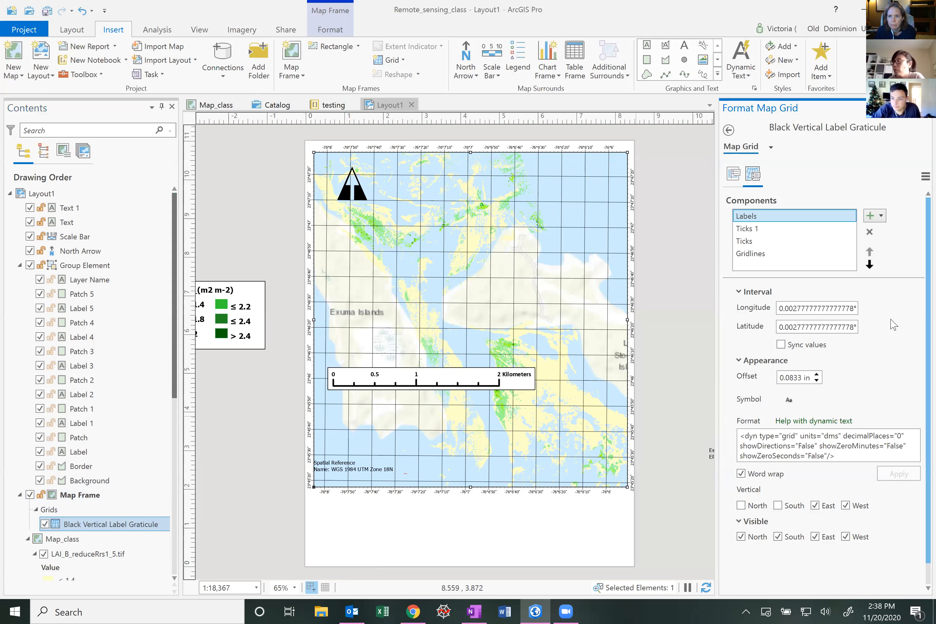
{"action": "left_click", "coordinate": [808, 308]}
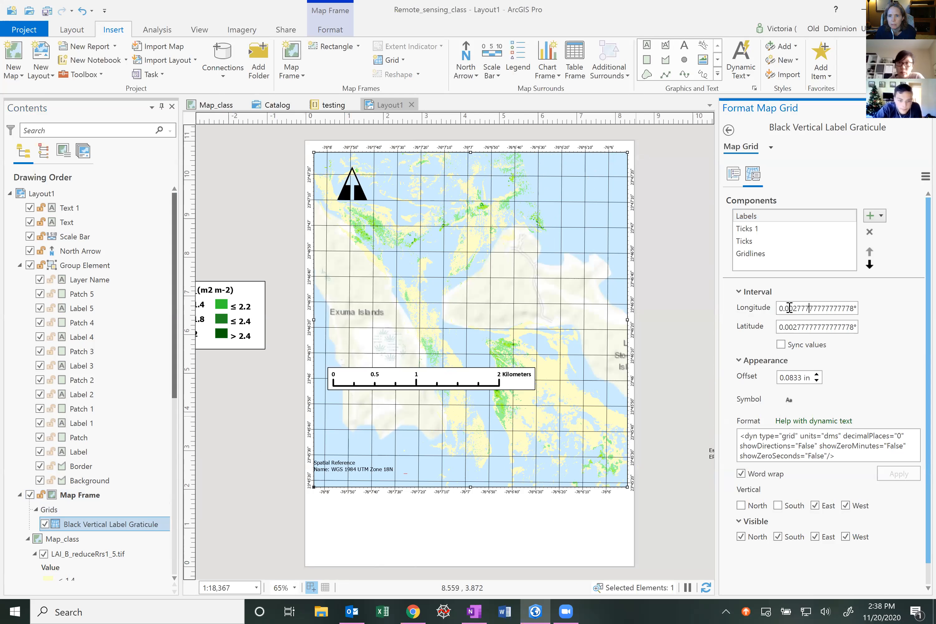
{"action": "left_click_drag", "start_coordinate": [788, 308], "coordinate": [855, 308]}
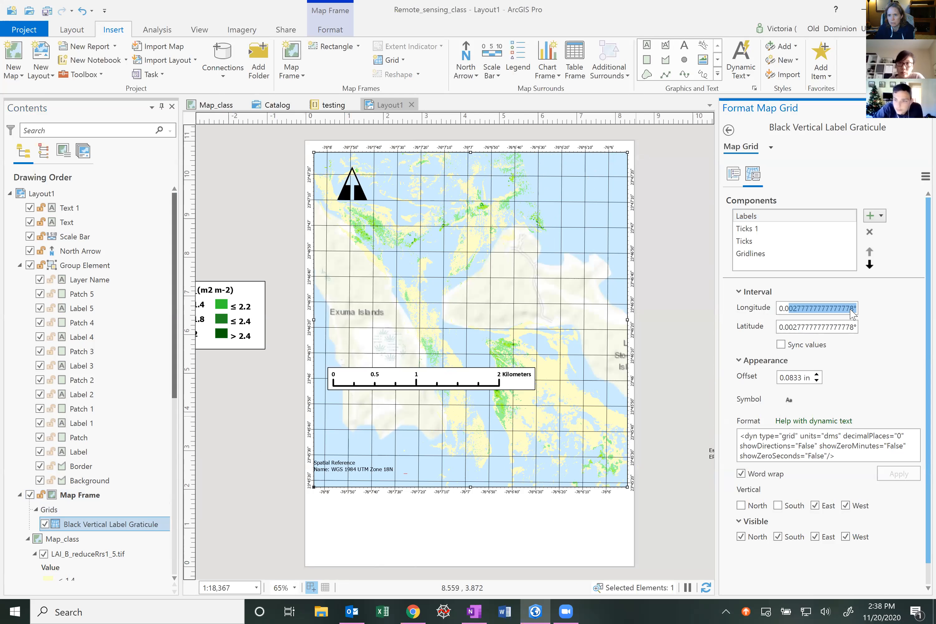
{"action": "type", "text": "1"}
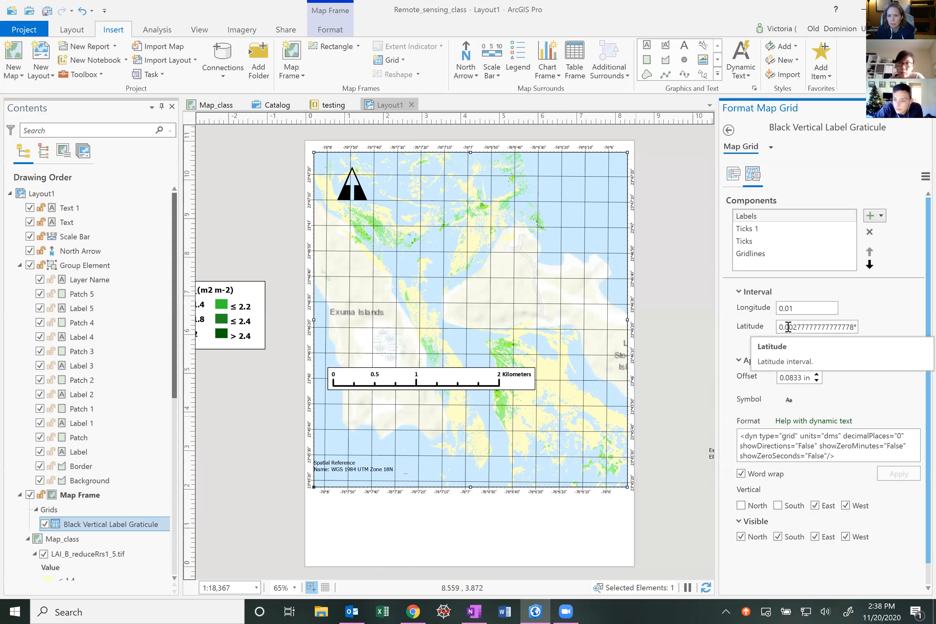
{"action": "left_click_drag", "start_coordinate": [788, 327], "coordinate": [879, 342]}
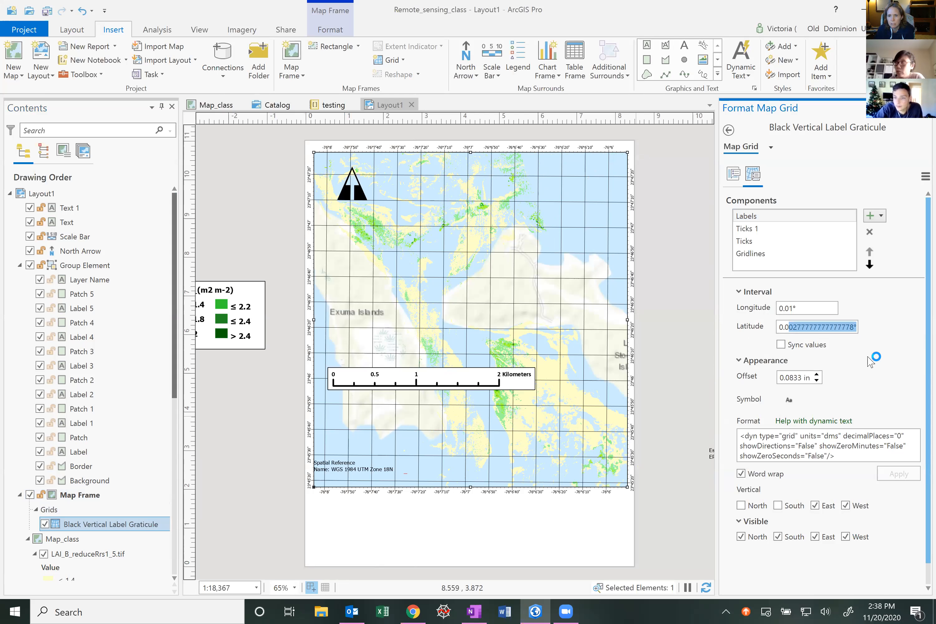
{"action": "type", "text": "10.000771604938271605"}
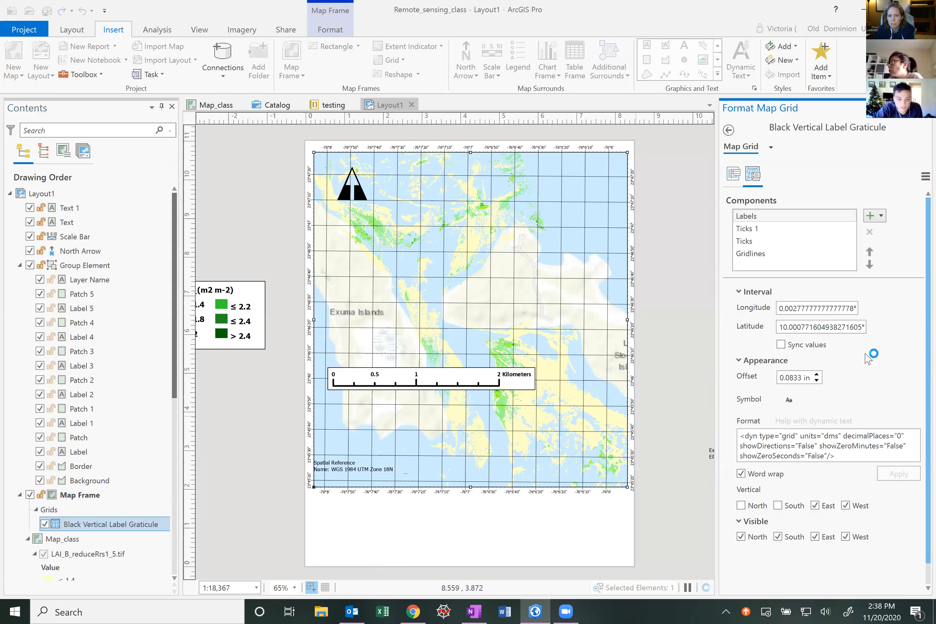
{"action": "left_click", "coordinate": [829, 259]}
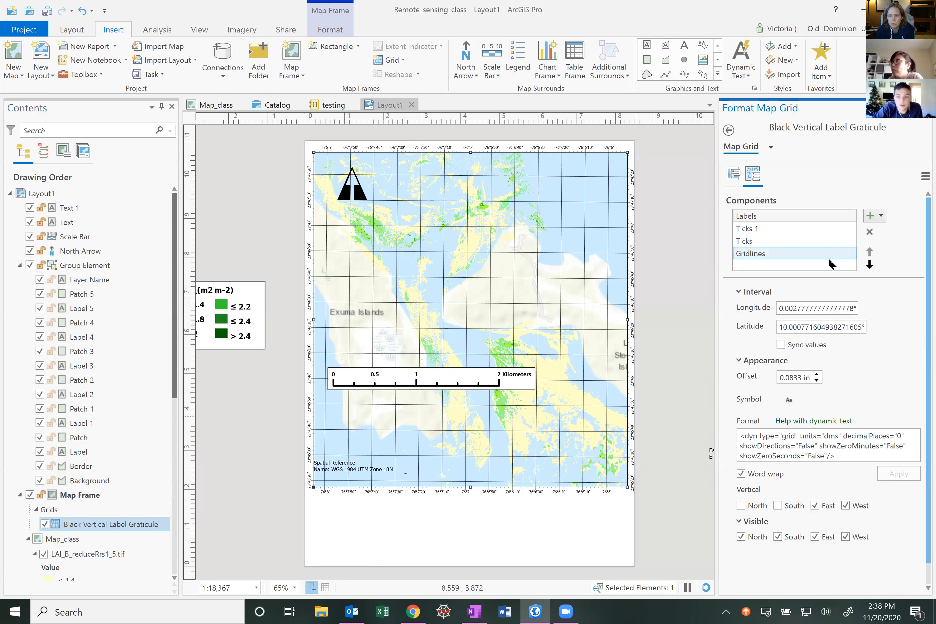
{"action": "left_click", "coordinate": [797, 331]}
{"action": "triple_click", "coordinate": [835, 327]}
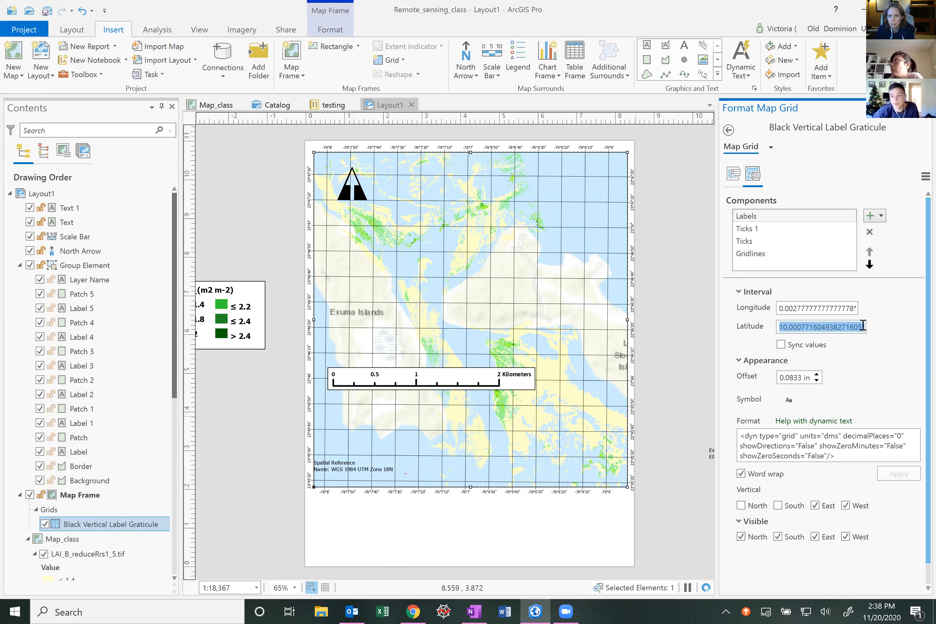
{"action": "type", "text": "0.02"}
{"action": "key", "text": "Return"}
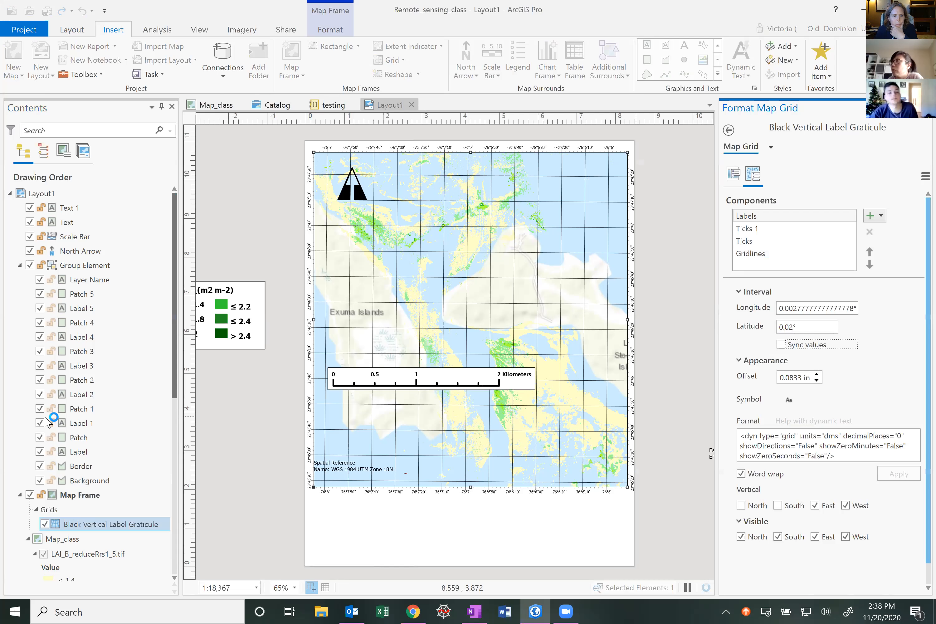
Remove the Black Vertical Label Graticule from the map frame
{"action": "right_click", "coordinate": [139, 526]}
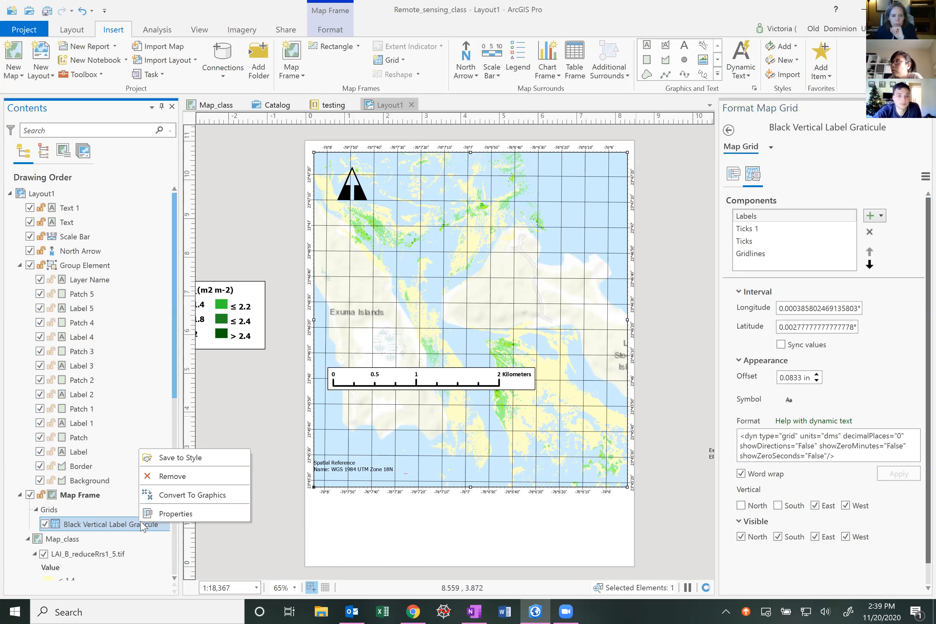
{"action": "left_click", "coordinate": [169, 475]}
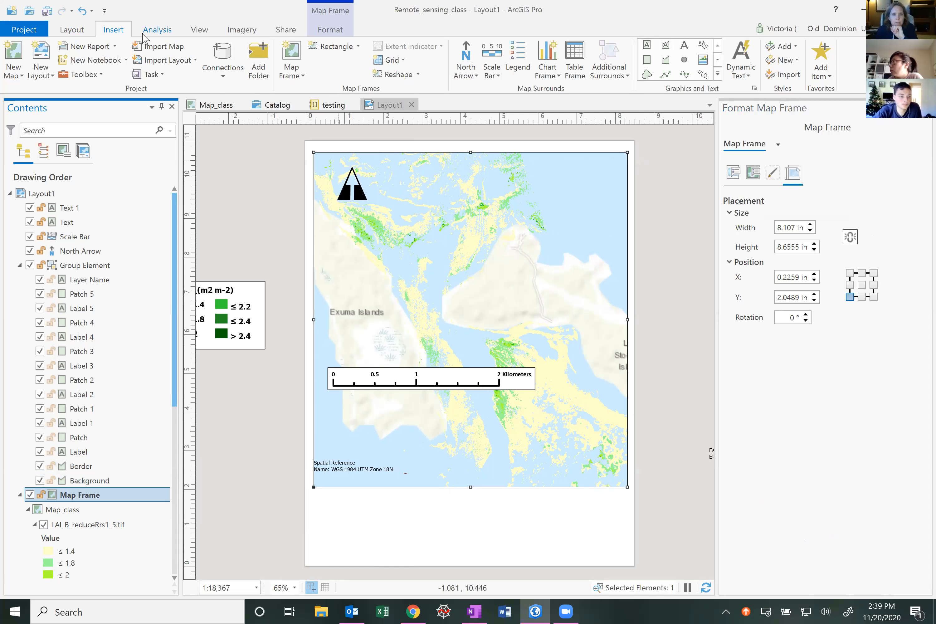
Add a Black Vertical Label Graticule again and set its labels' longitude interval to 0.01
{"action": "left_click", "coordinate": [402, 61]}
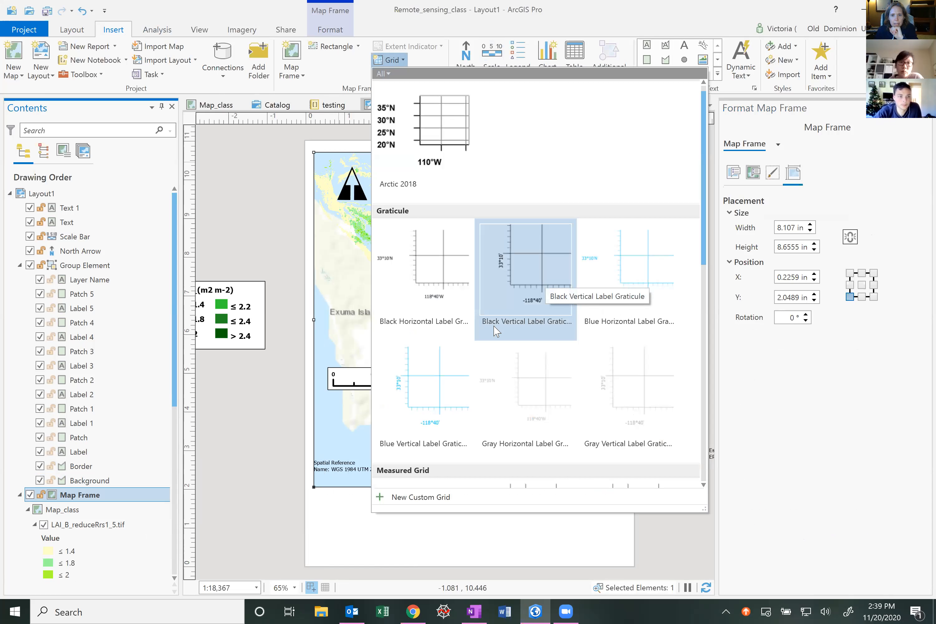
{"action": "left_click", "coordinate": [541, 261]}
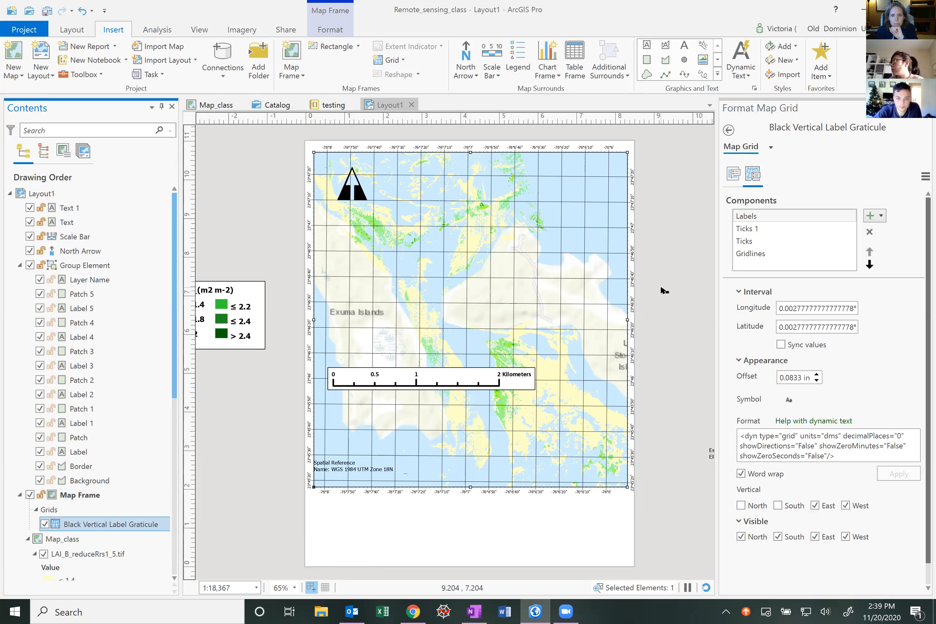
{"action": "left_click", "coordinate": [758, 218]}
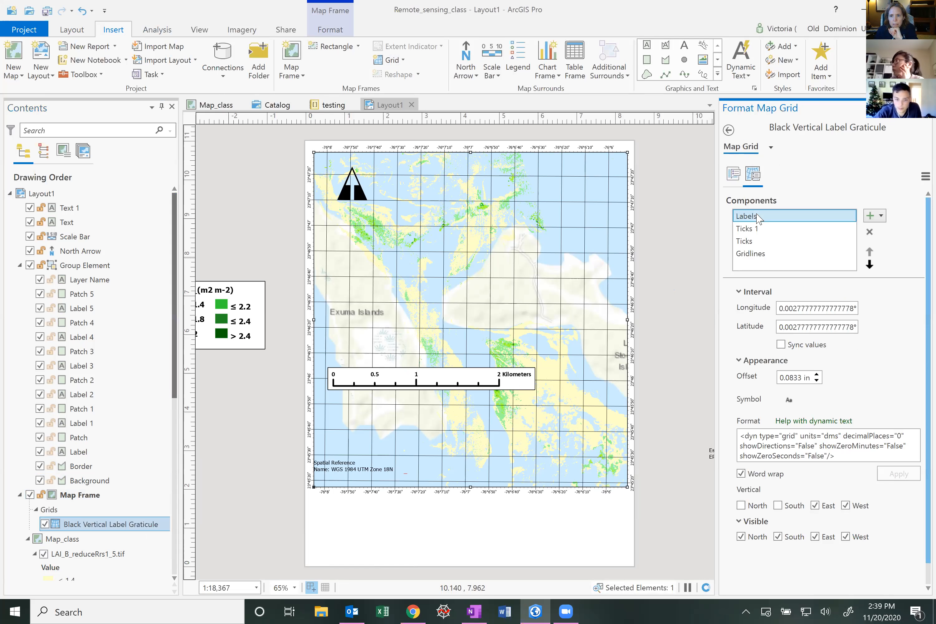
{"action": "left_click", "coordinate": [792, 308]}
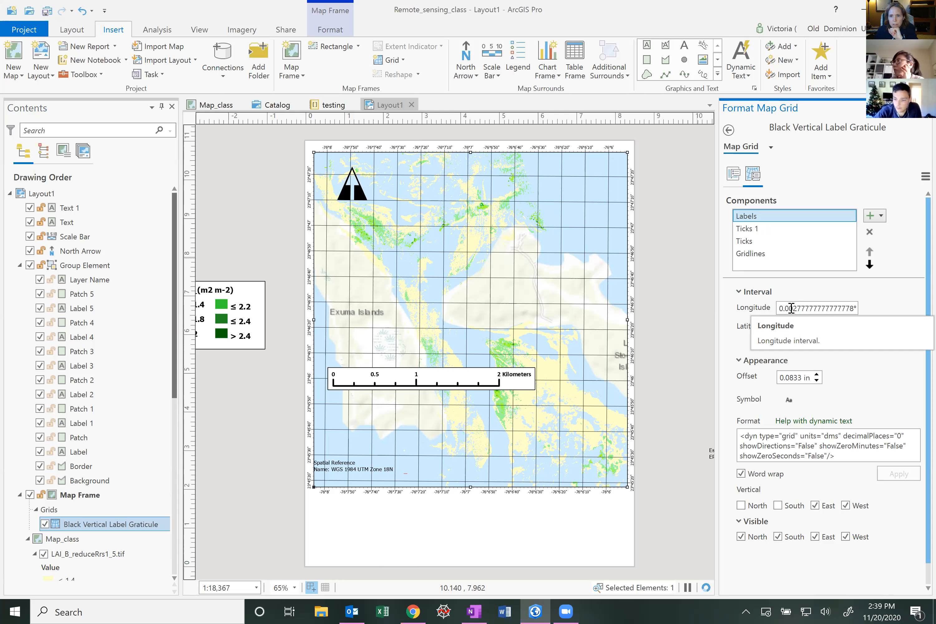
{"action": "type", "text": "111111111111"}
{"action": "key", "text": "BackSpace"}
{"action": "key", "text": "BackSpace"}
{"action": "key", "text": "BackSpace"}
{"action": "key", "text": "BackSpace"}
{"action": "key", "text": "BackSpace"}
{"action": "key", "text": "BackSpace"}
{"action": "key", "text": "BackSpace"}
{"action": "key", "text": "BackSpace"}
{"action": "key", "text": "BackSpace"}
{"action": "key", "text": "BackSpace"}
{"action": "key", "text": "BackSpace"}
{"action": "key", "text": "BackSpace"}
{"action": "key", "text": "Delete"}
{"action": "key", "text": "Delete"}
{"action": "key", "text": "Delete"}
{"action": "key", "text": "Delete"}
{"action": "key", "text": "Delete"}
{"action": "key", "text": "Delete"}
{"action": "key", "text": "Delete"}
{"action": "key", "text": "Delete"}
{"action": "key", "text": "Delete"}
{"action": "key", "text": "Delete"}
{"action": "key", "text": "Delete"}
{"action": "key", "text": "Delete"}
{"action": "key", "text": "Delete"}
{"action": "key", "text": "Delete"}
{"action": "key", "text": "Delete"}
{"action": "key", "text": "Delete"}
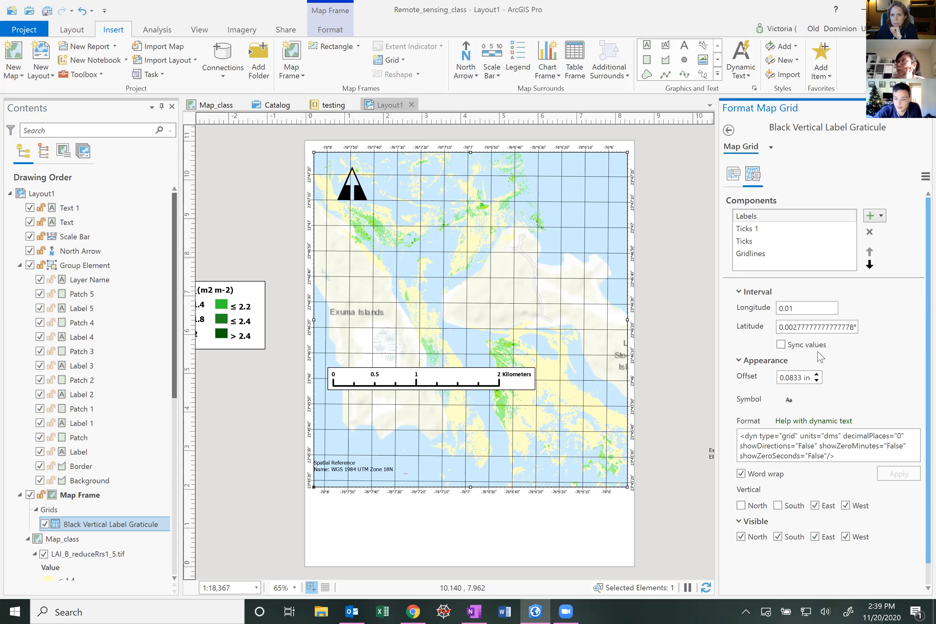
Try to set the graticule labels' latitude interval to 0.02
{"action": "left_click", "coordinate": [790, 327]}
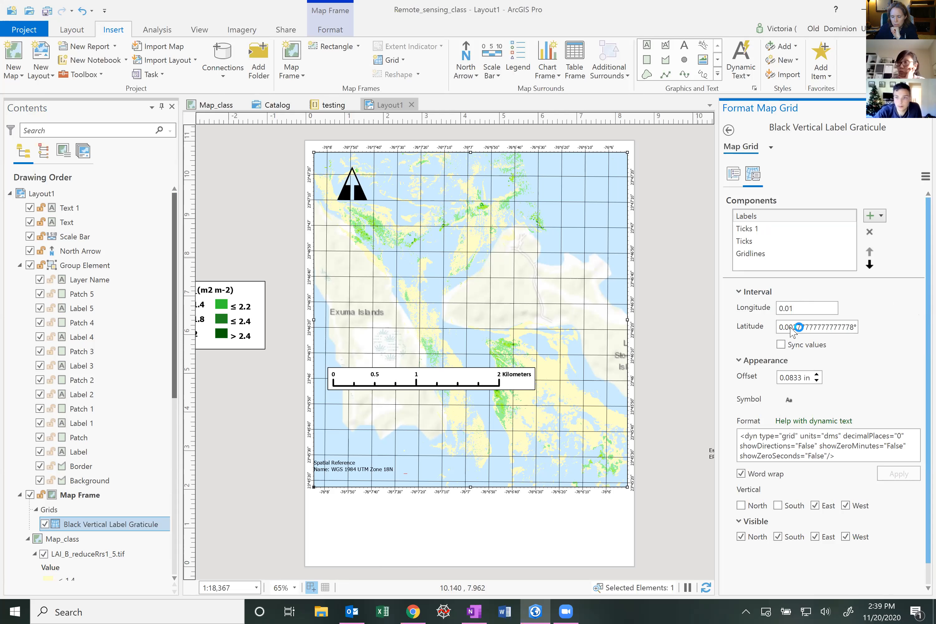
{"action": "type", "text": "1"}
{"action": "key", "text": "Delete"}
{"action": "key", "text": "Delete"}
{"action": "key", "text": "Delete"}
{"action": "key", "text": "Delete"}
{"action": "key", "text": "Delete"}
{"action": "key", "text": "Delete"}
{"action": "key", "text": "Delete"}
{"action": "key", "text": "Delete"}
{"action": "key", "text": "Delete"}
{"action": "key", "text": "Delete"}
{"action": "key", "text": "Delete"}
{"action": "key", "text": "Delete"}
{"action": "key", "text": "Delete"}
{"action": "key", "text": "Delete"}
{"action": "key", "text": "Delete"}
{"action": "key", "text": "Delete"}
{"action": "key", "text": "Delete"}
{"action": "key", "text": "Delete"}
{"action": "key", "text": "Delete"}
{"action": "key", "text": "Delete"}
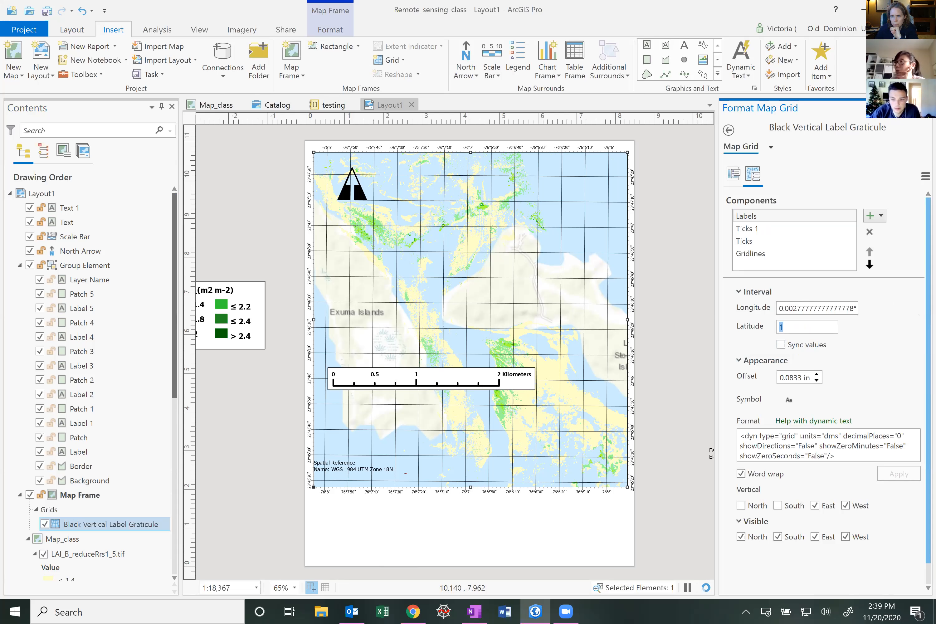
{"action": "type", "text": "0.02"}
{"action": "key", "text": "Tab"}
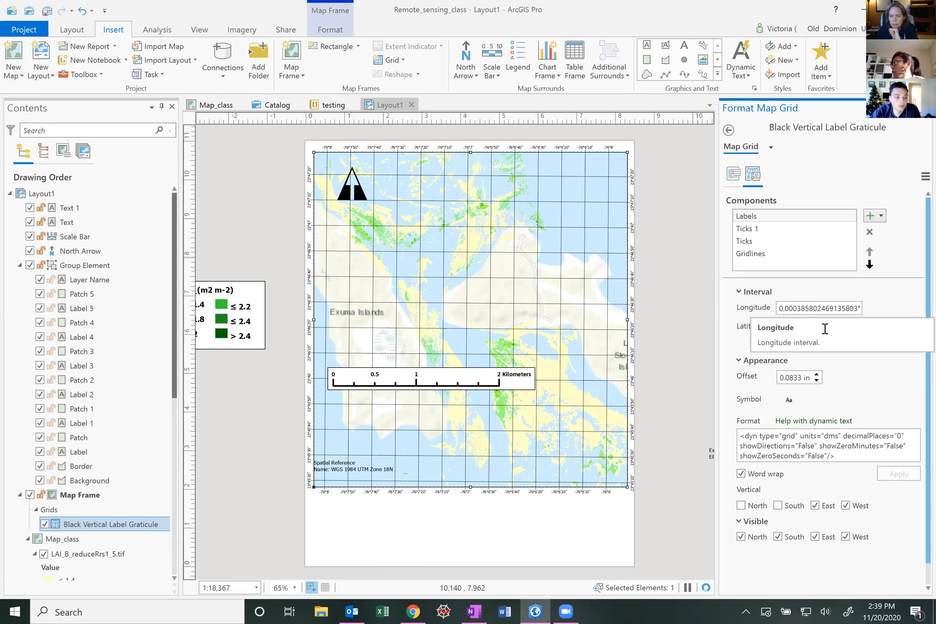
Try to set the graticule labels' longitude interval to 0.002 and then to 1
{"action": "left_click", "coordinate": [801, 310]}
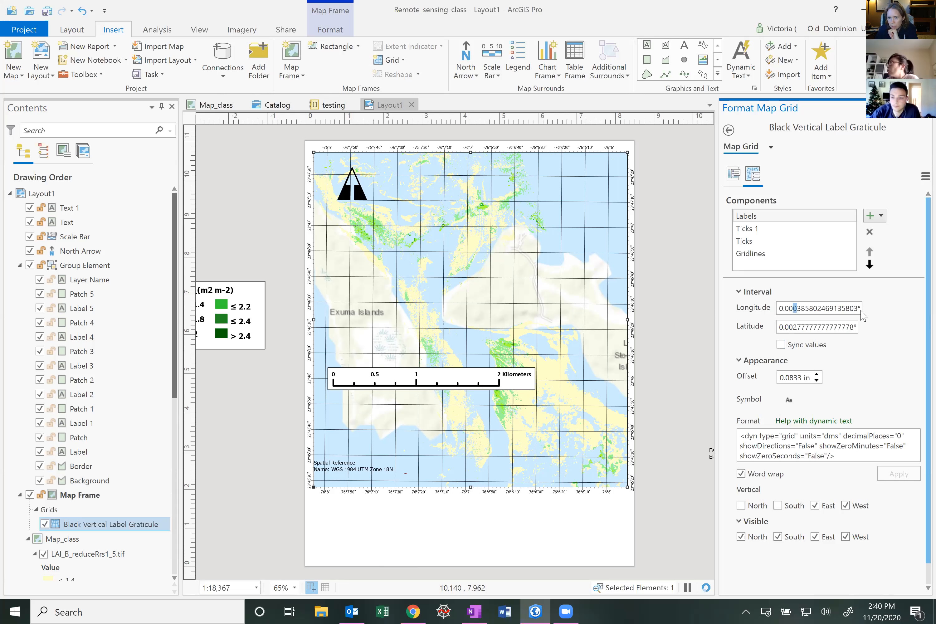
{"action": "left_click_drag", "start_coordinate": [793, 310], "coordinate": [861, 310]}
{"action": "type", "text": "2"}
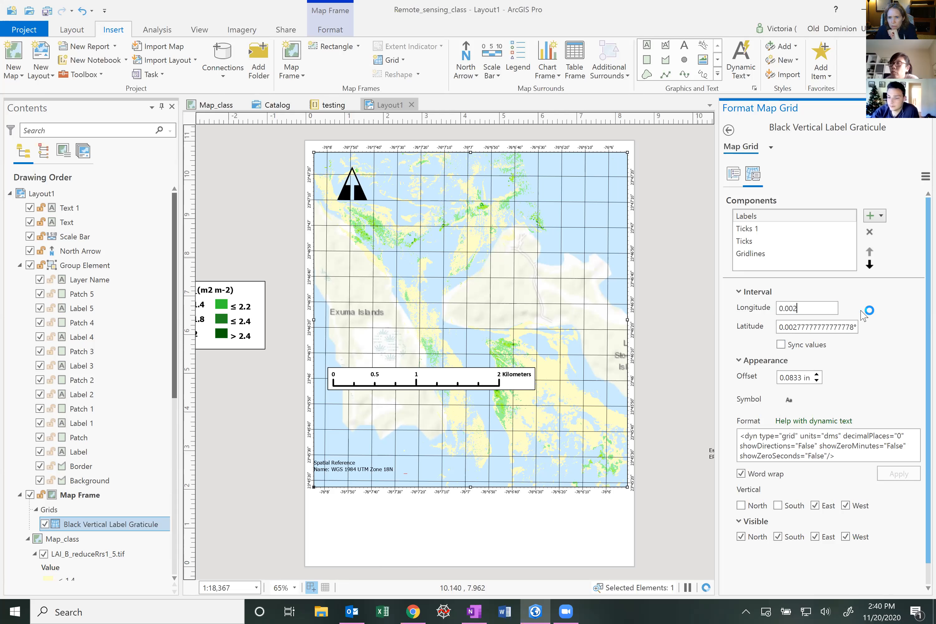
{"action": "key", "text": "Tab"}
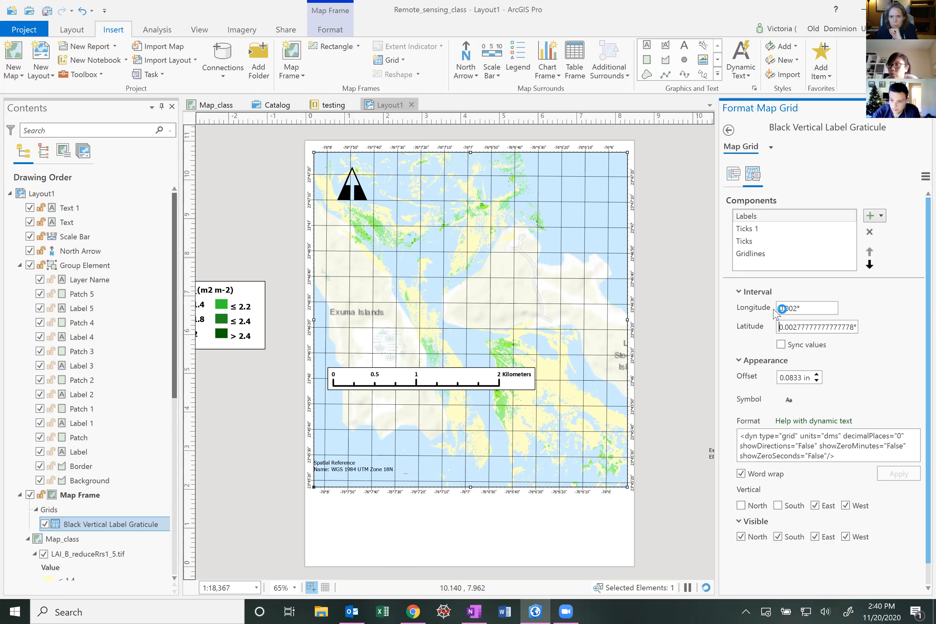
{"action": "left_click_drag", "start_coordinate": [802, 309], "coordinate": [773, 309]}
{"action": "type", "text": "1"}
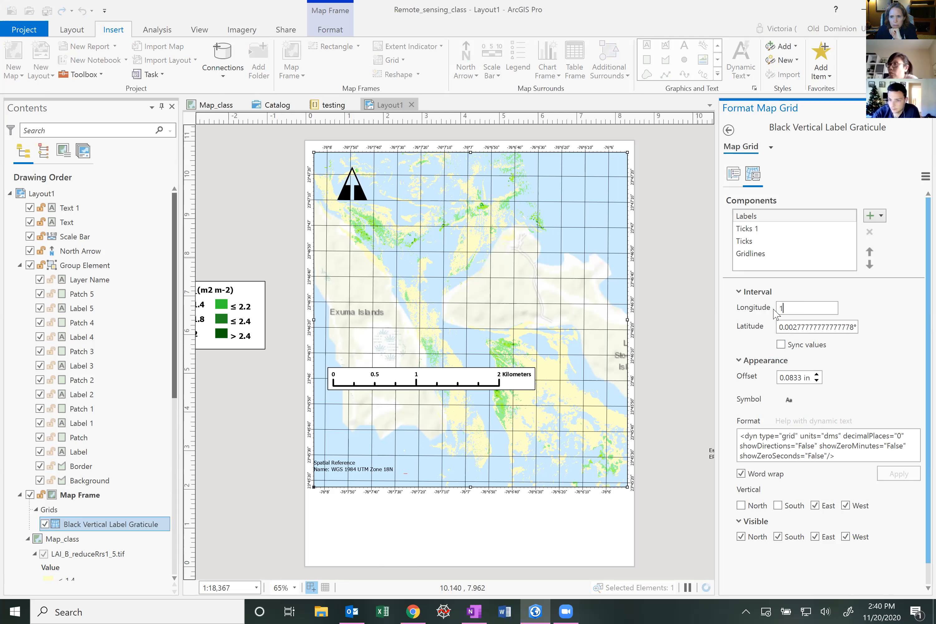
{"action": "left_click", "coordinate": [788, 326]}
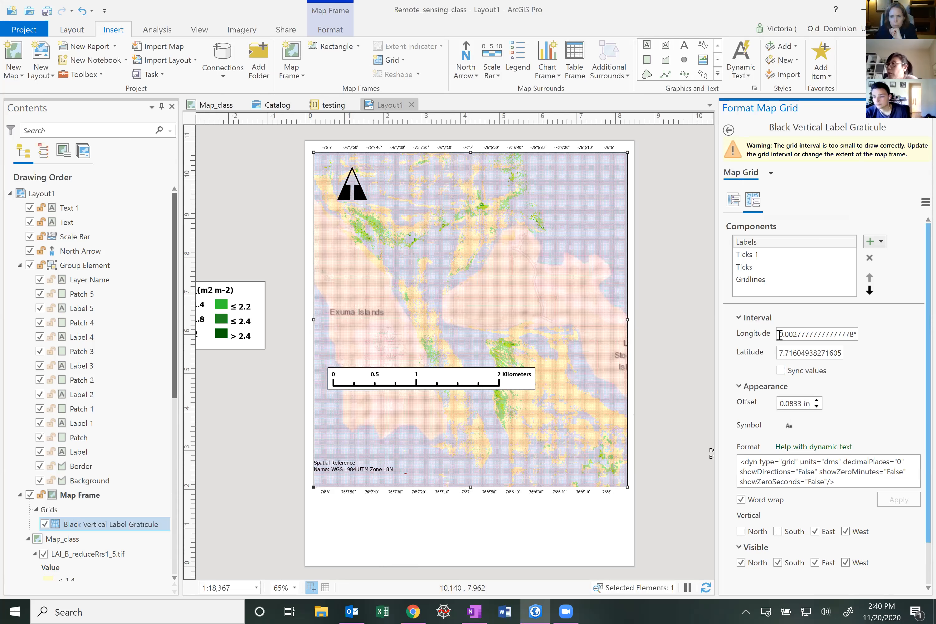
Set the graticule labels' latitude interval to 1
{"action": "double_click", "coordinate": [857, 336]}
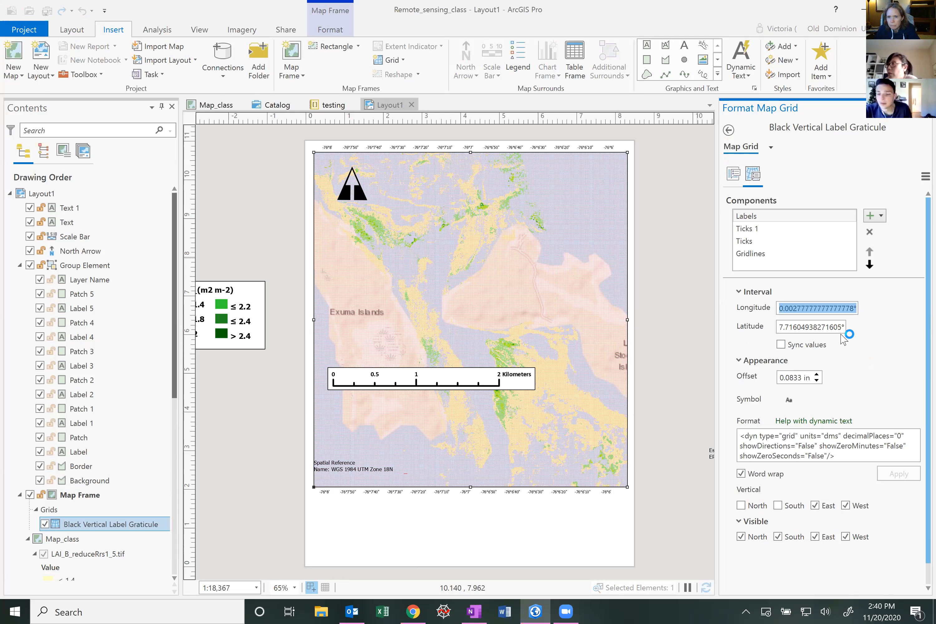
{"action": "type", "text": "1"}
{"action": "key", "text": "Return"}
{"action": "left_click", "coordinate": [814, 353]}
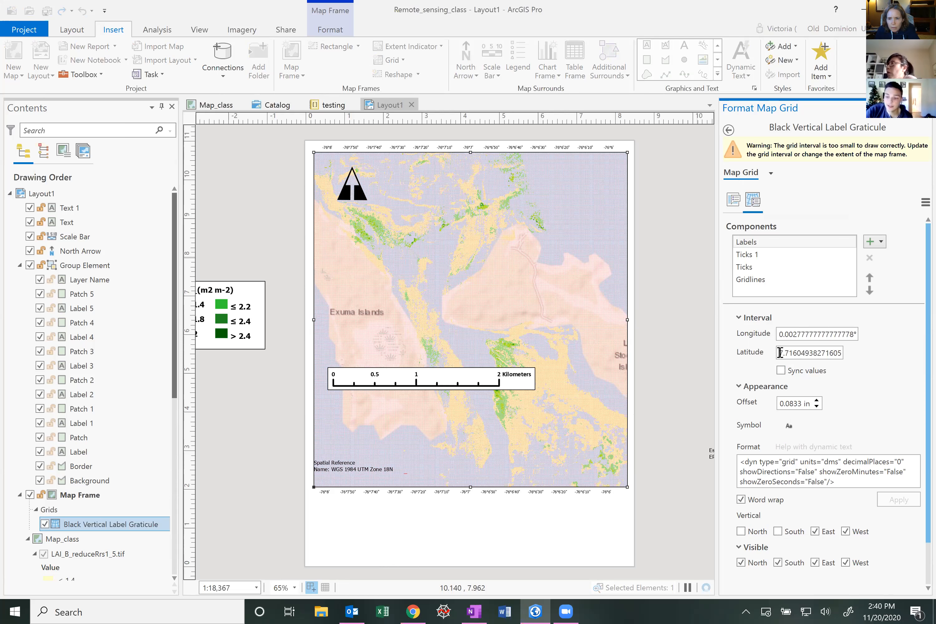
{"action": "left_click_drag", "start_coordinate": [840, 354], "coordinate": [780, 353]}
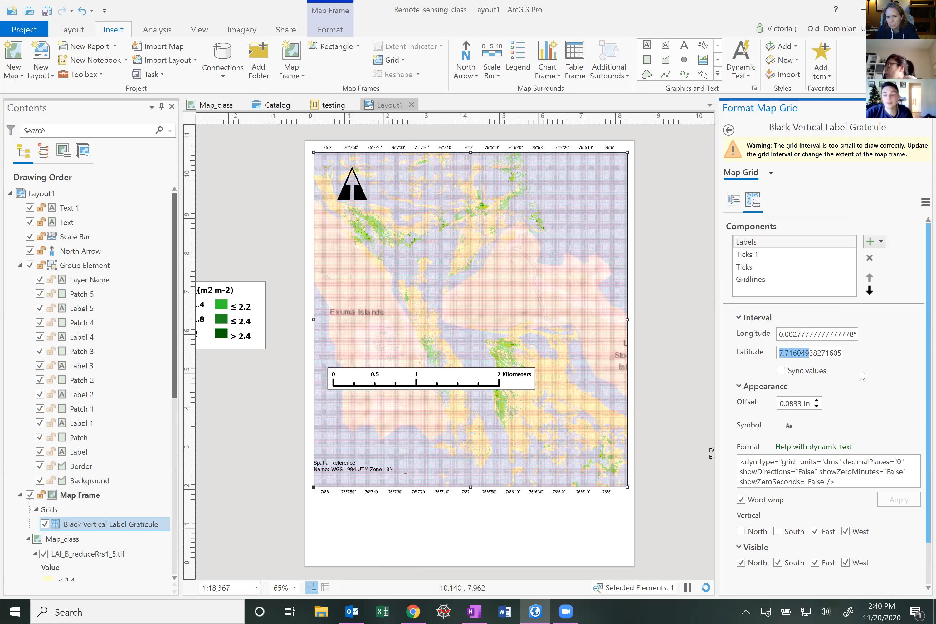
{"action": "type", "text": "15"}
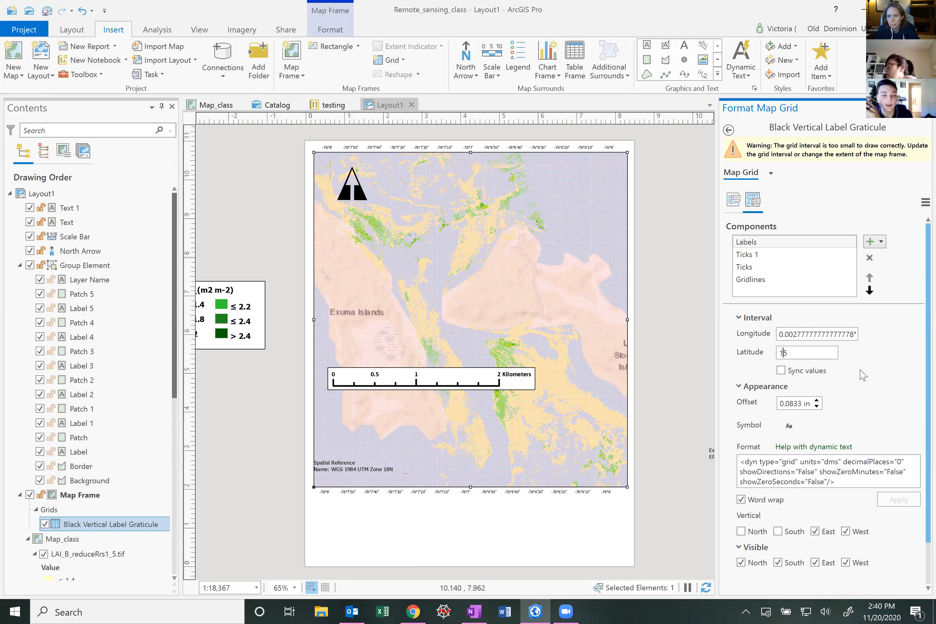
{"action": "key", "text": "Return"}
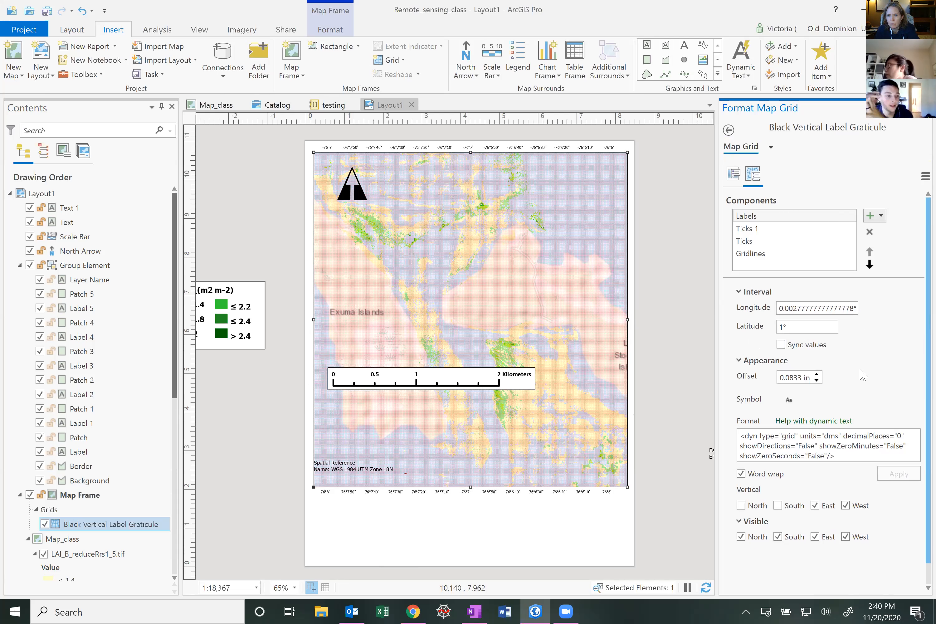
Set the graticule gridlines' longitude and latitude intervals to 1
{"action": "left_click", "coordinate": [759, 279]}
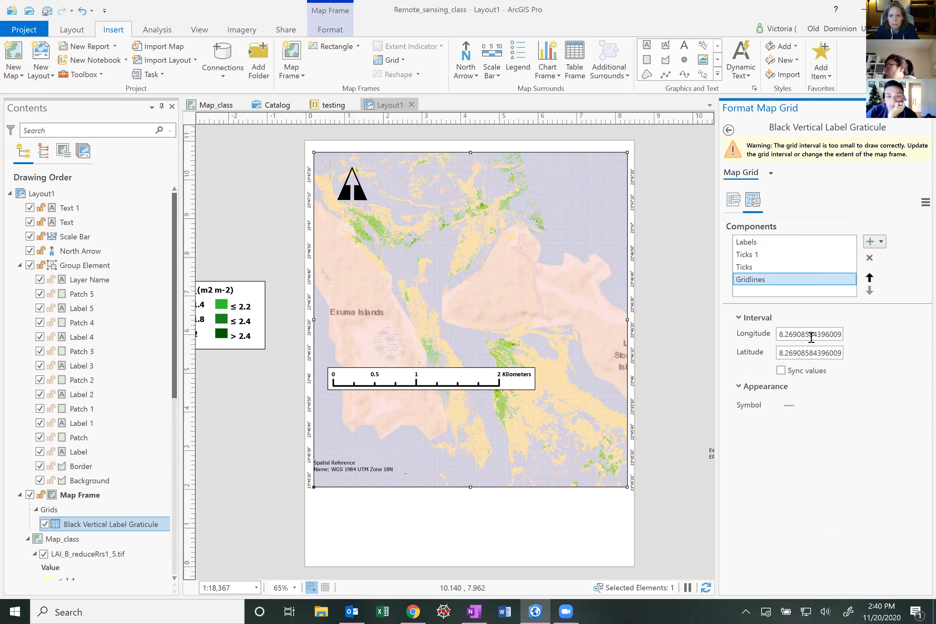
{"action": "double_click", "coordinate": [834, 335]}
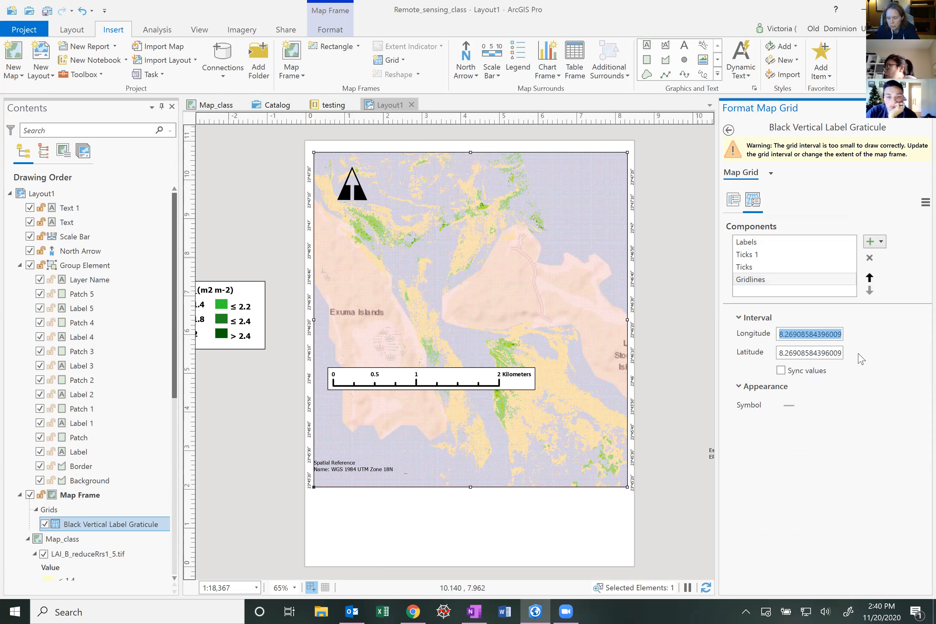
{"action": "type", "text": "1"}
{"action": "left_click_drag", "start_coordinate": [780, 354], "coordinate": [837, 355]}
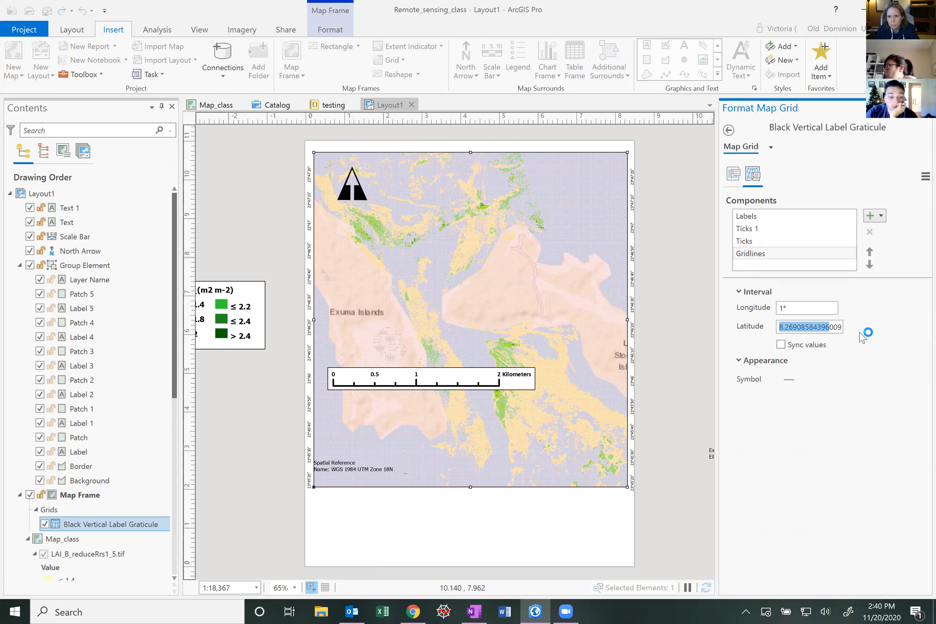
{"action": "type", "text": "1"}
{"action": "key", "text": "Return"}
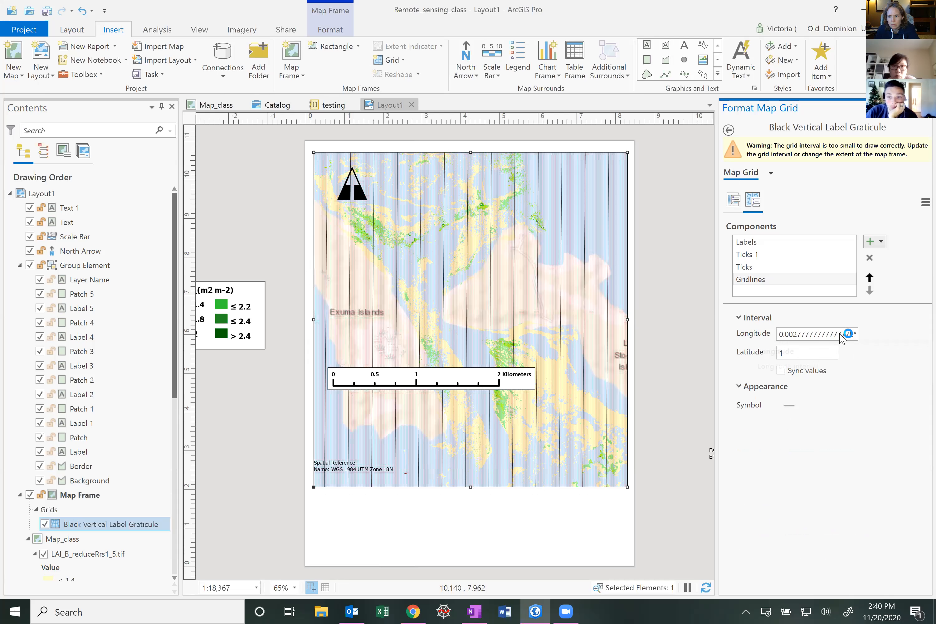
{"action": "left_click_drag", "start_coordinate": [840, 334], "coordinate": [858, 306]}
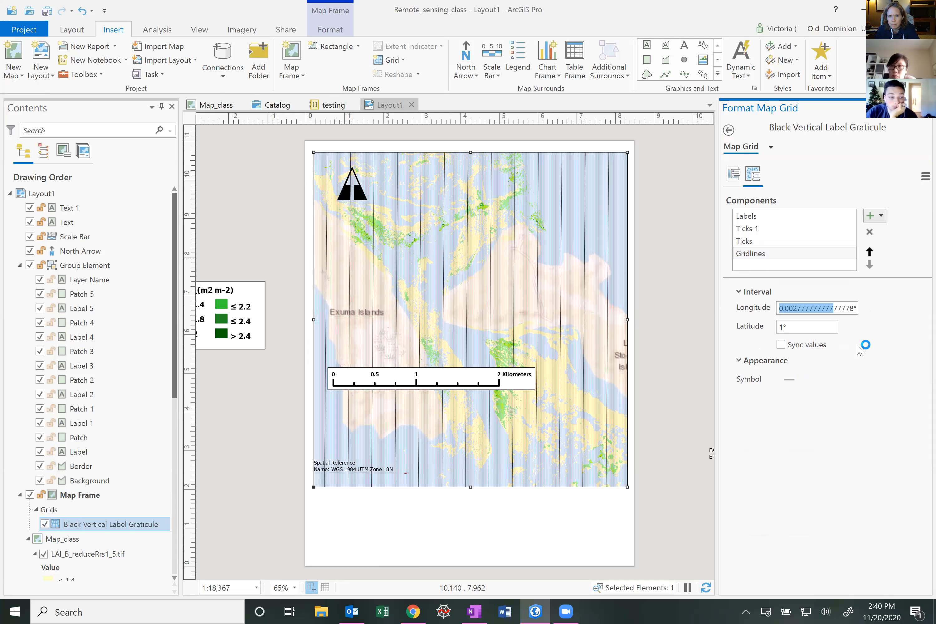
{"action": "type", "text": "1"}
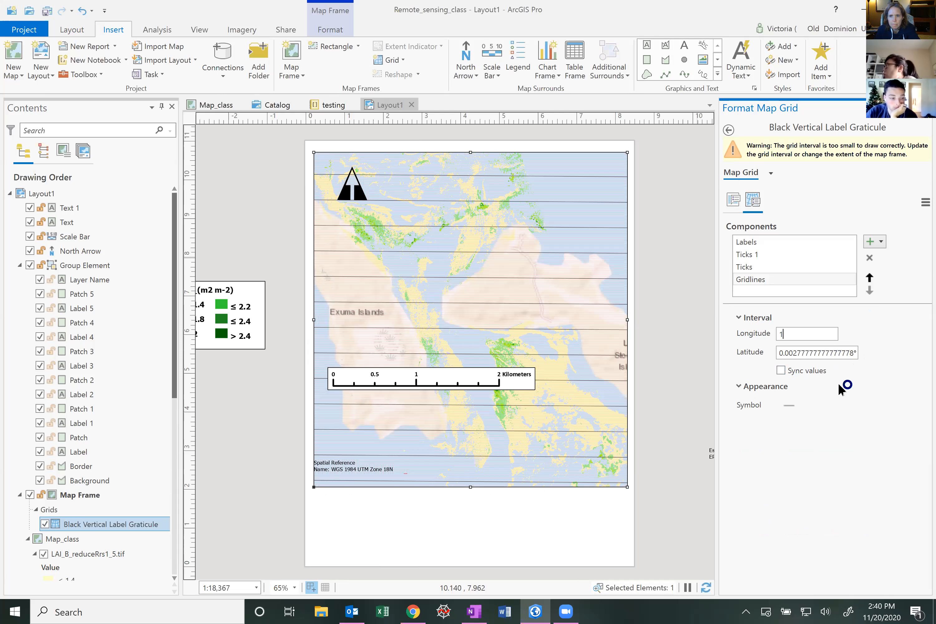
{"action": "key", "text": "Tab"}
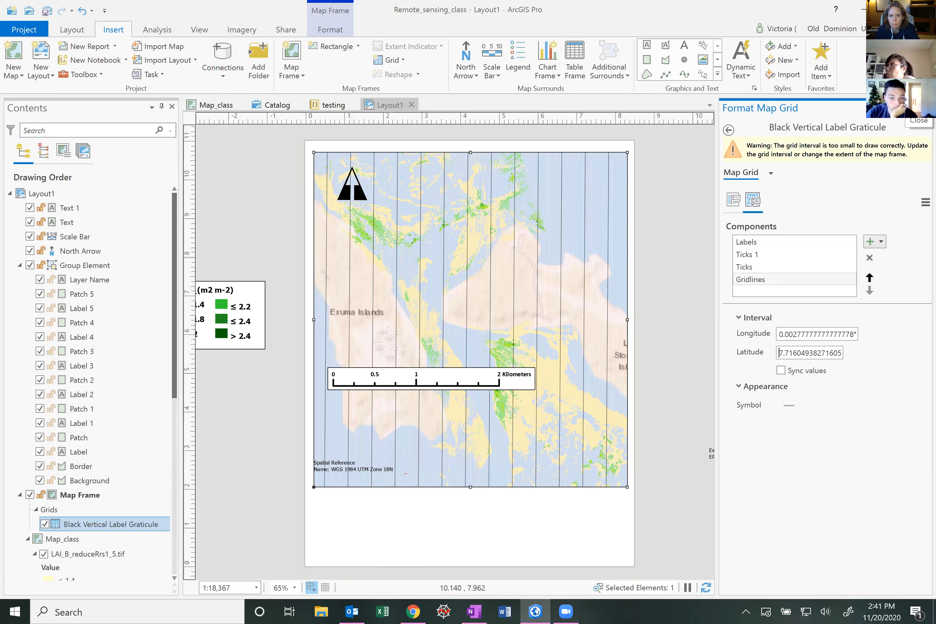
Remove the Black Vertical Label Graticule from the map frame
{"action": "left_click", "coordinate": [142, 528]}
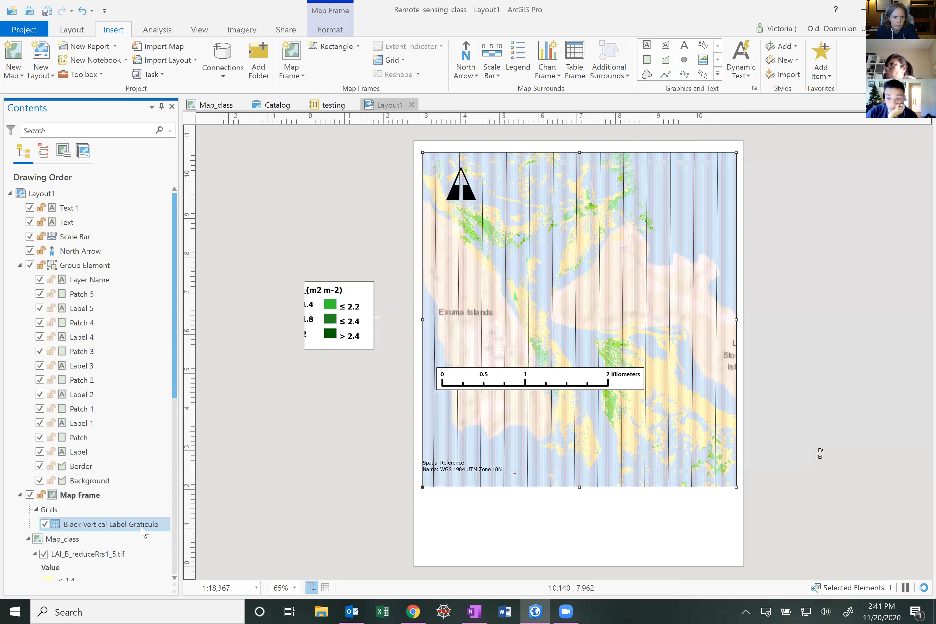
{"action": "right_click", "coordinate": [143, 527]}
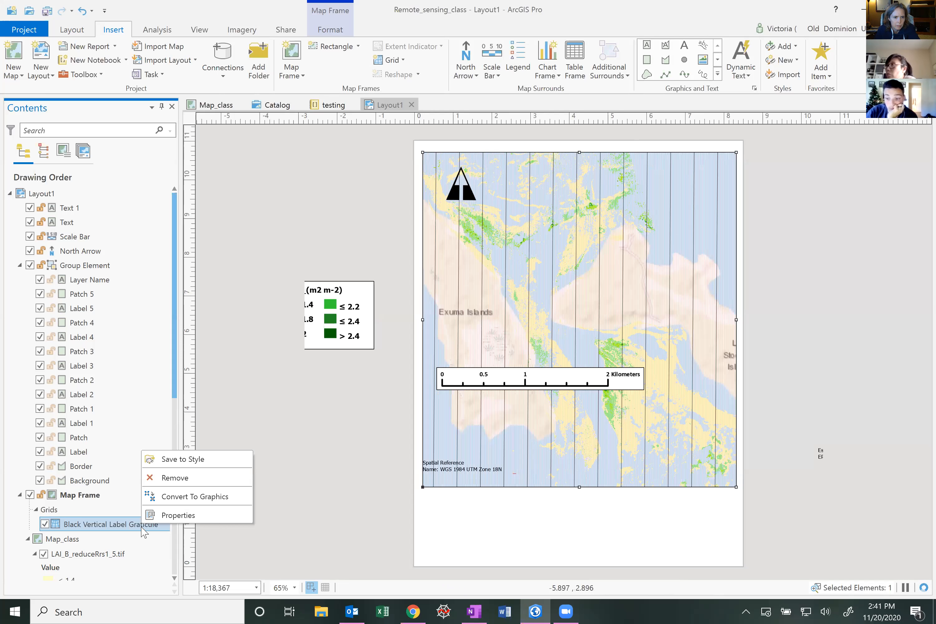
{"action": "left_click", "coordinate": [162, 478]}
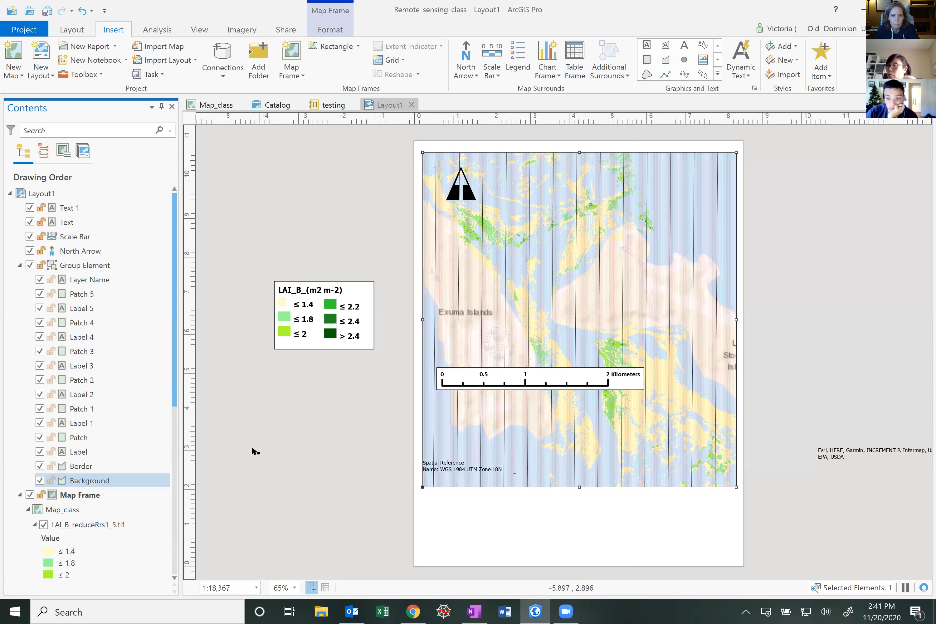
Add a new custom grid to the map frame and open its properties
{"action": "left_click", "coordinate": [402, 60]}
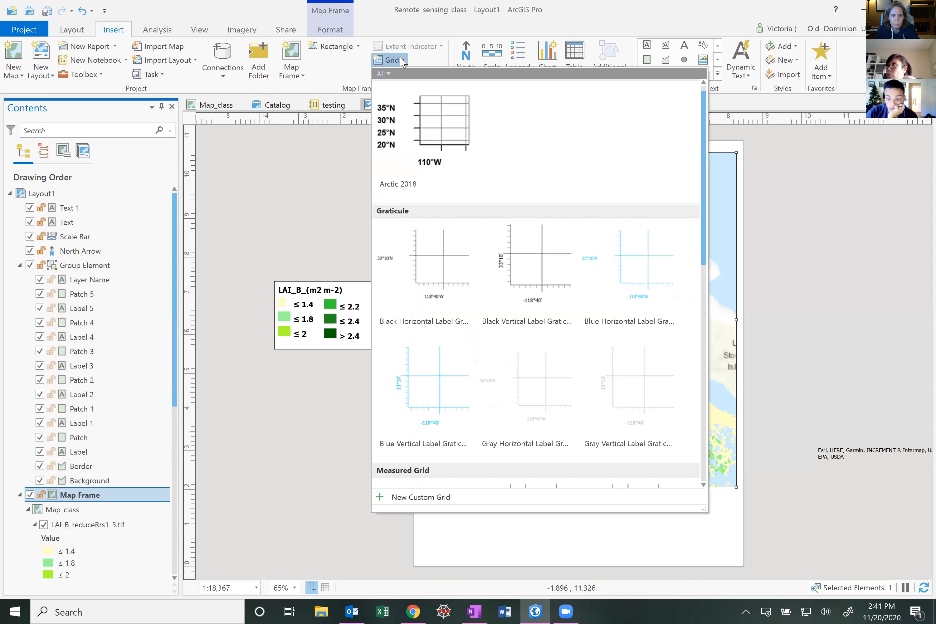
{"action": "left_click", "coordinate": [430, 500]}
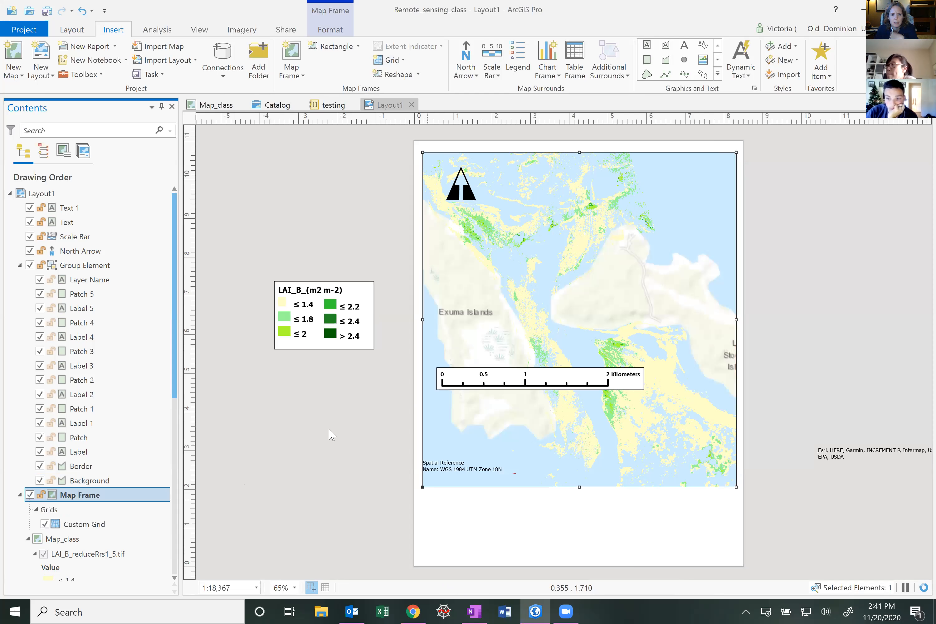
{"action": "right_click", "coordinate": [90, 526]}
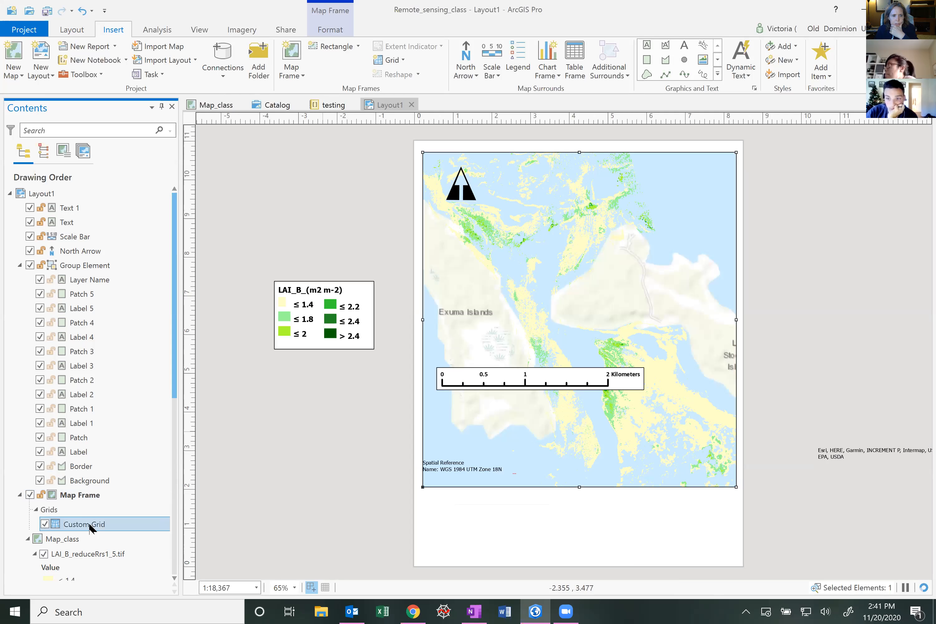
{"action": "left_click", "coordinate": [121, 513]}
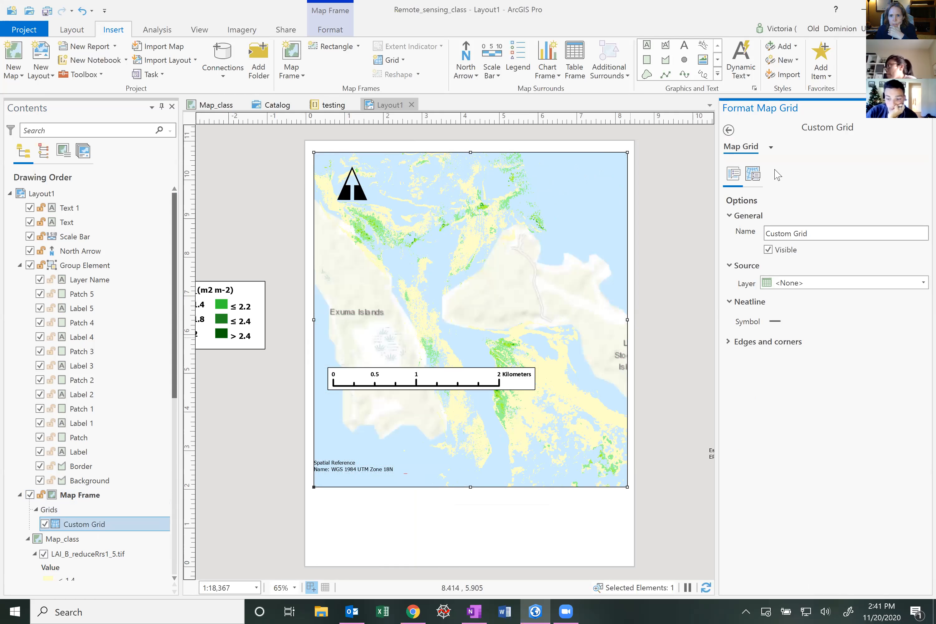
Examine the custom grid's components, source layer options and its Labels and Ticks format settings
{"action": "left_click", "coordinate": [757, 177]}
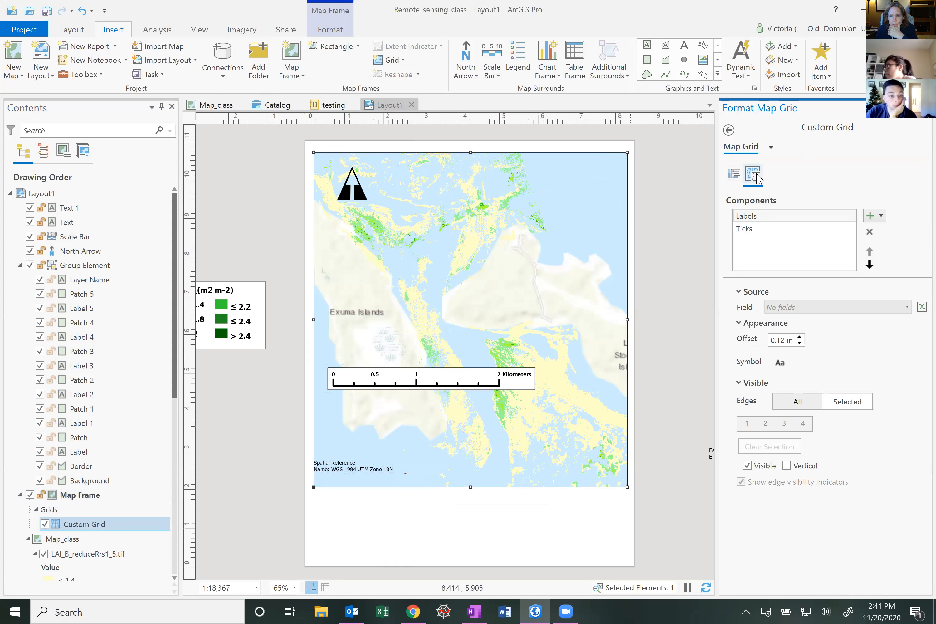
{"action": "left_click", "coordinate": [757, 218]}
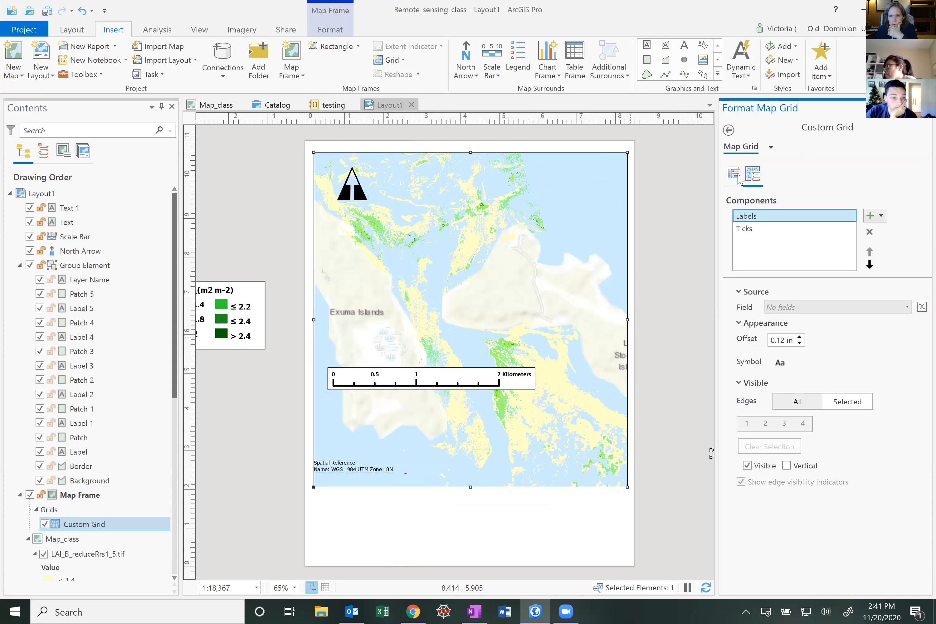
{"action": "left_click", "coordinate": [737, 176]}
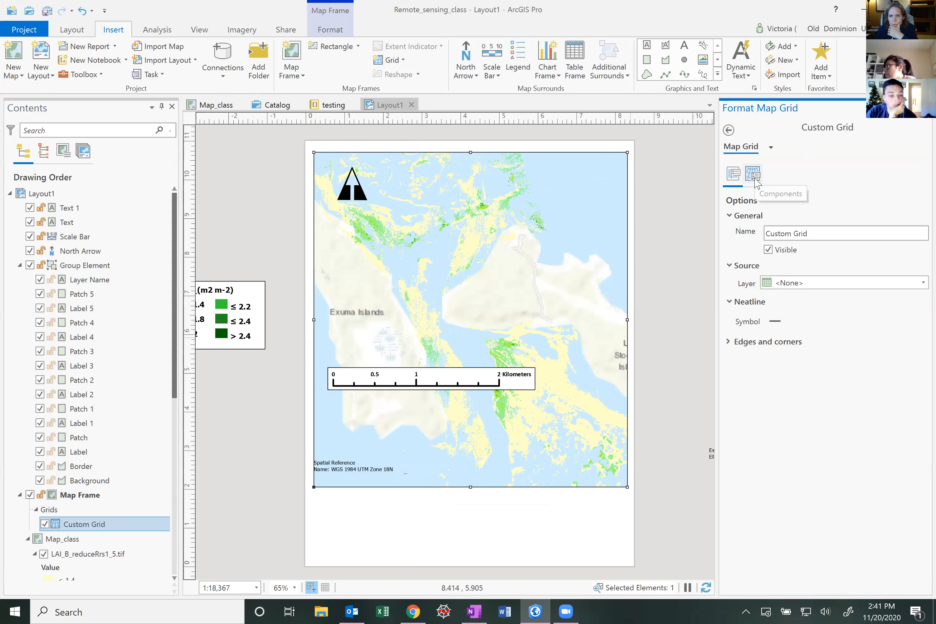
{"action": "left_click", "coordinate": [803, 286]}
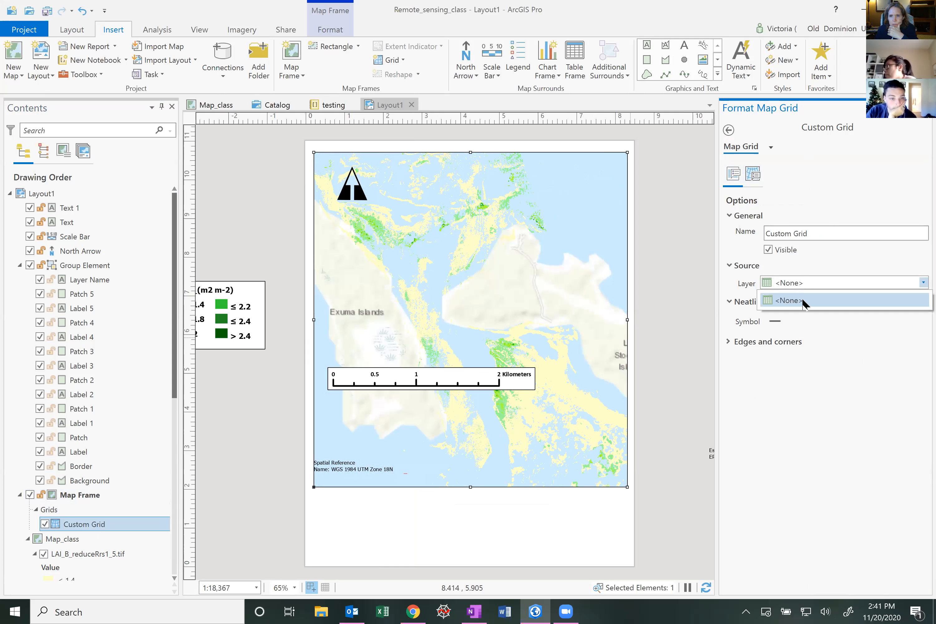
{"action": "left_click", "coordinate": [837, 369]}
{"action": "left_click", "coordinate": [757, 176]}
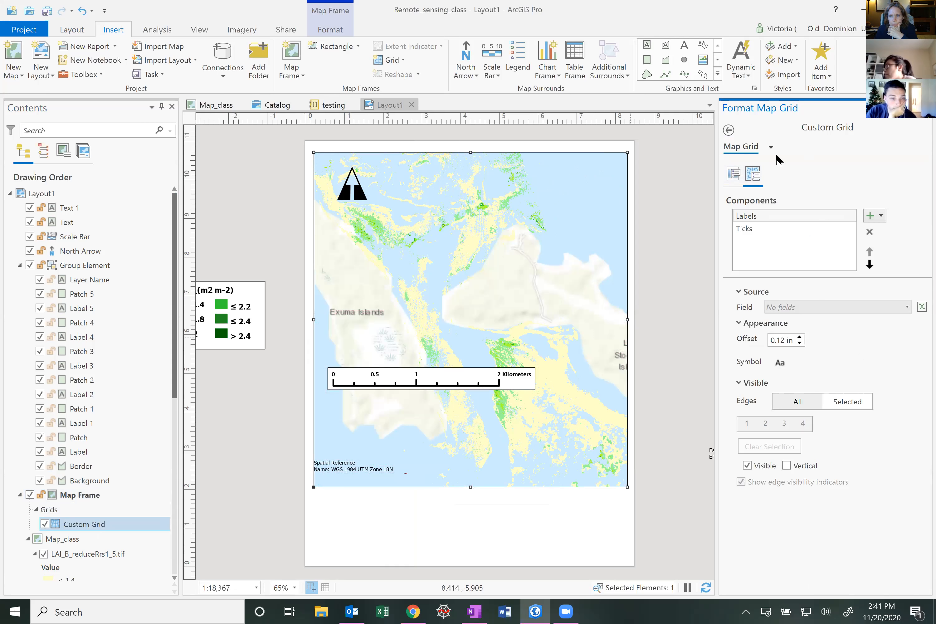
{"action": "left_click", "coordinate": [770, 147]}
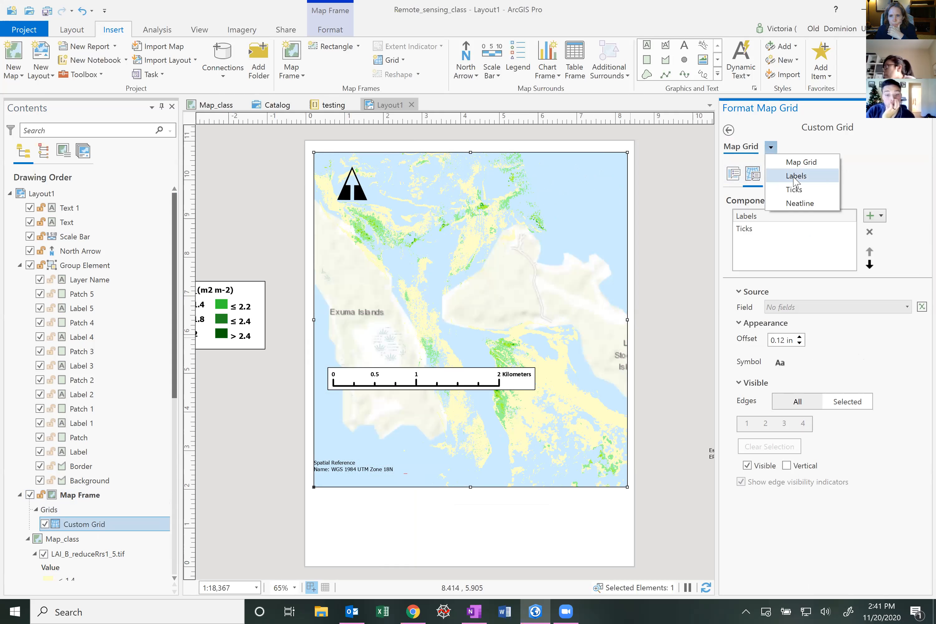
{"action": "left_click", "coordinate": [795, 178]}
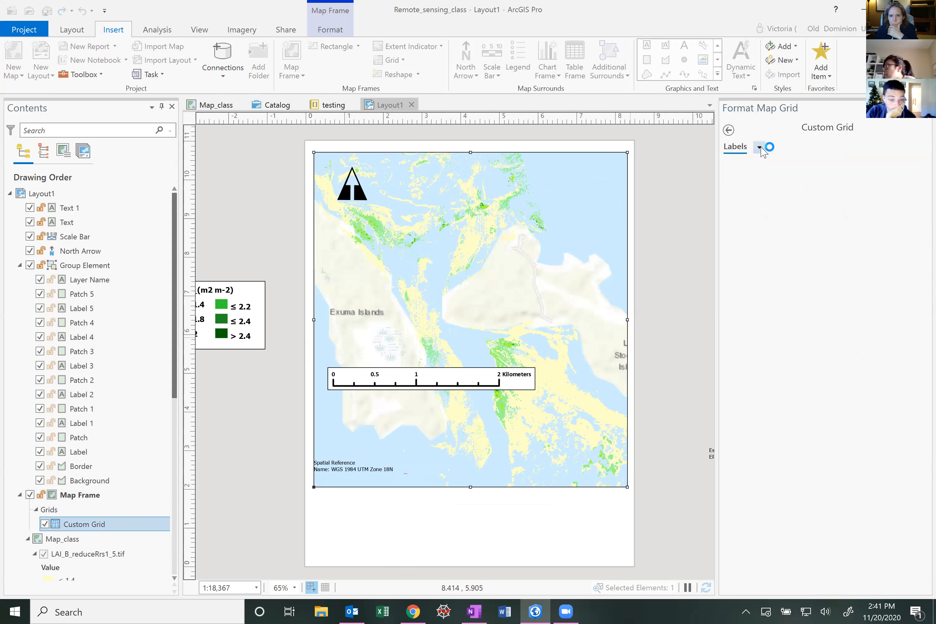
{"action": "left_click", "coordinate": [760, 148]}
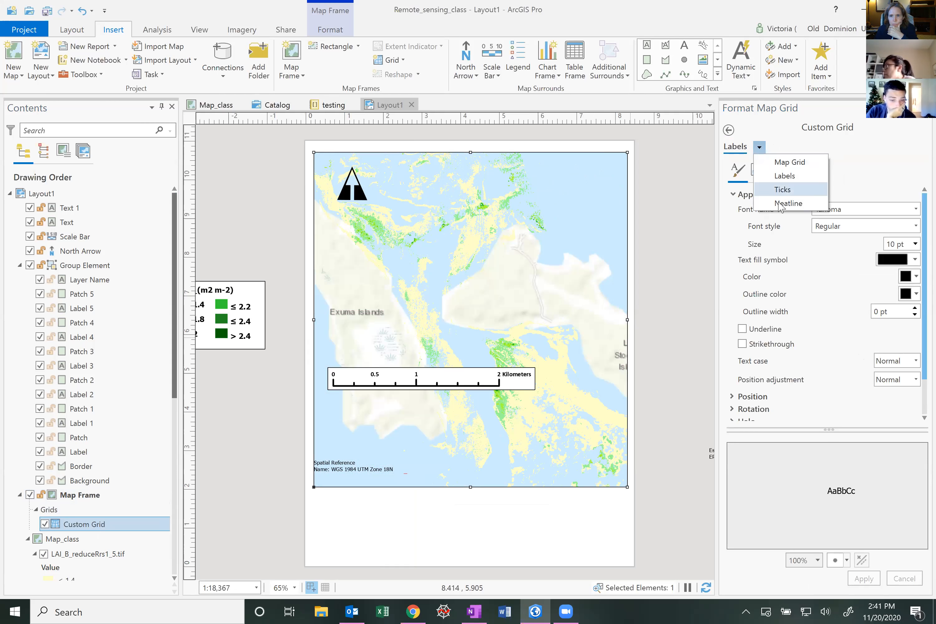
{"action": "left_click", "coordinate": [778, 191]}
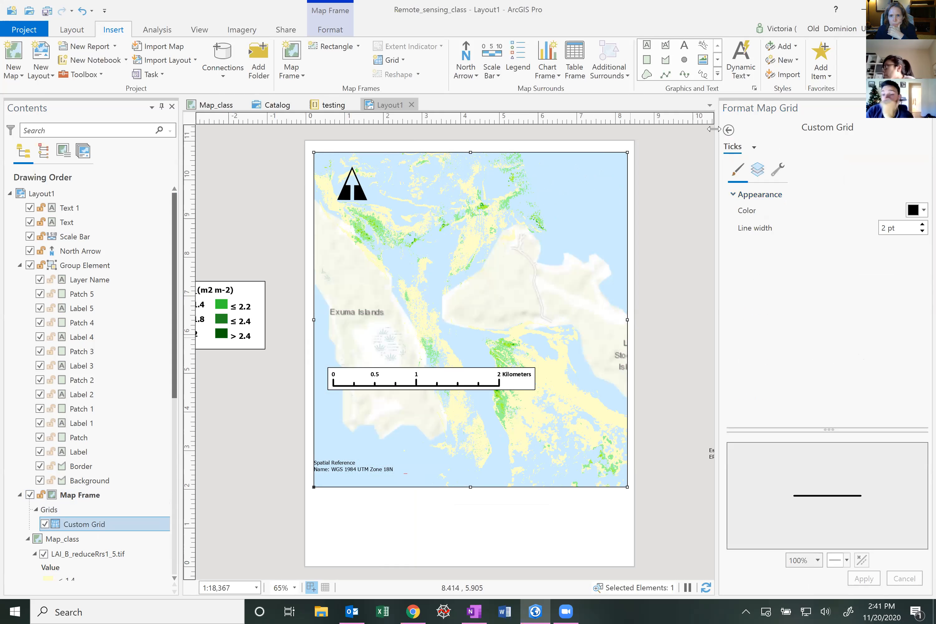
{"action": "left_click", "coordinate": [729, 130]}
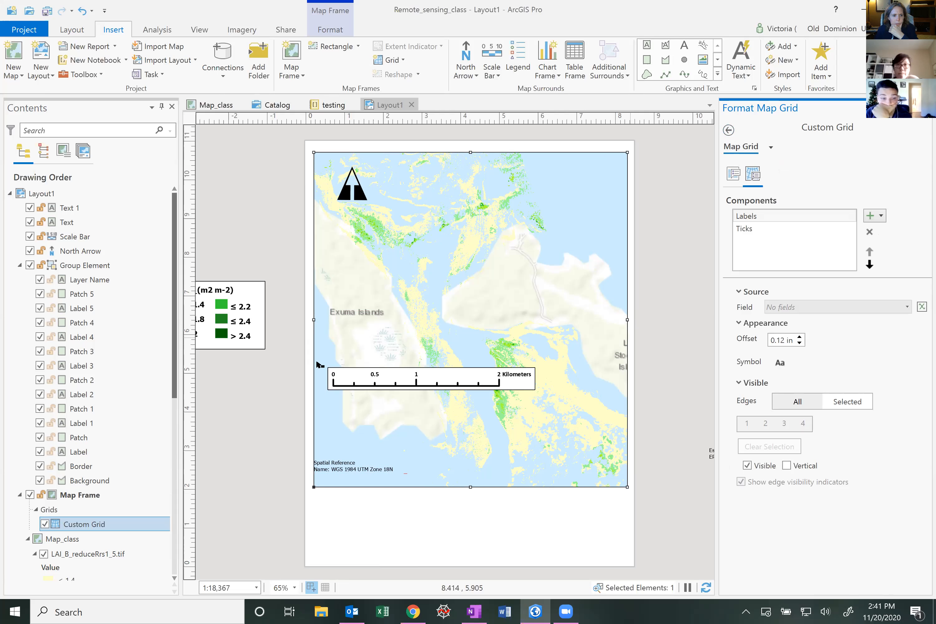
Remove the custom grid from the map frame
{"action": "right_click", "coordinate": [108, 520]}
{"action": "left_click", "coordinate": [132, 475]}
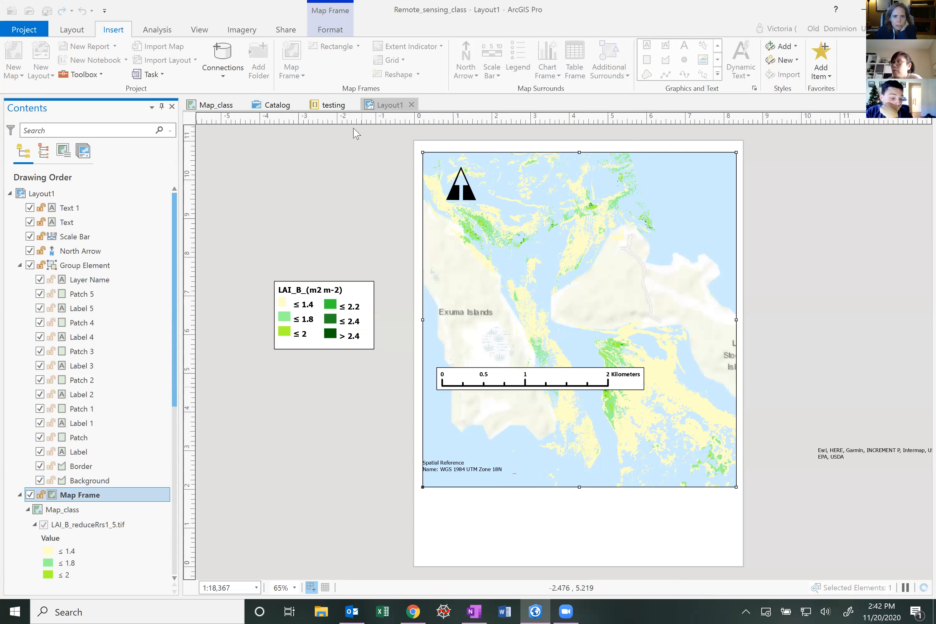
Add the Black Vertical Label Graticule to the map frame from the grid gallery
{"action": "left_click", "coordinate": [403, 61]}
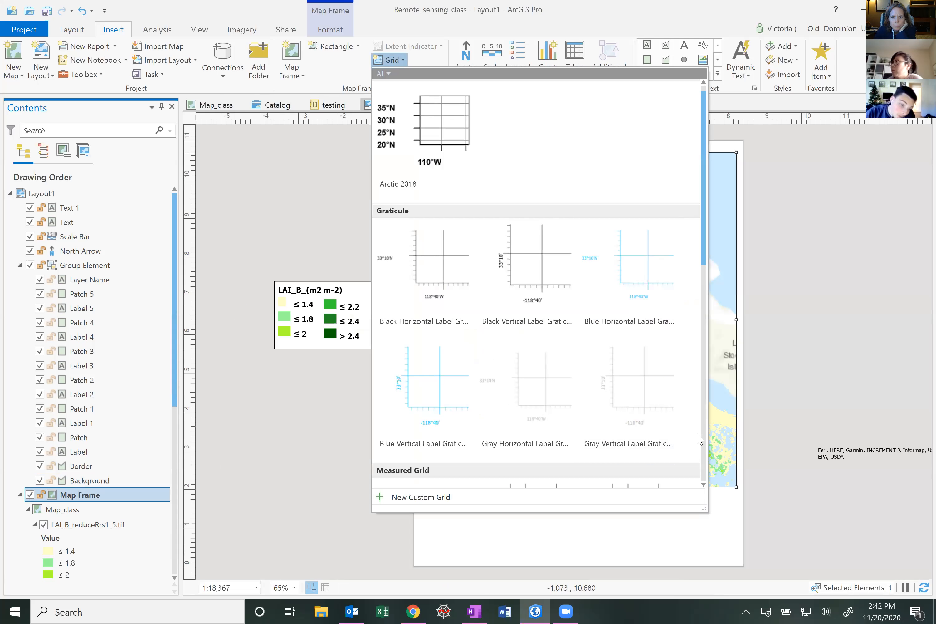
{"action": "scroll", "coordinate": [624, 346], "scroll_direction": "down", "scroll_amount": 2}
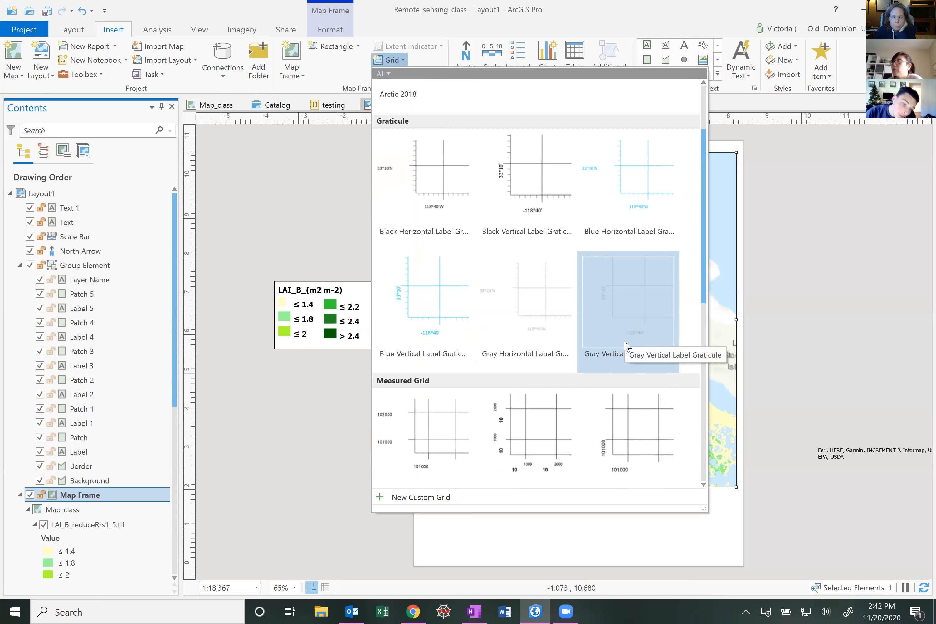
{"action": "scroll", "coordinate": [626, 345], "scroll_direction": "down", "scroll_amount": 5}
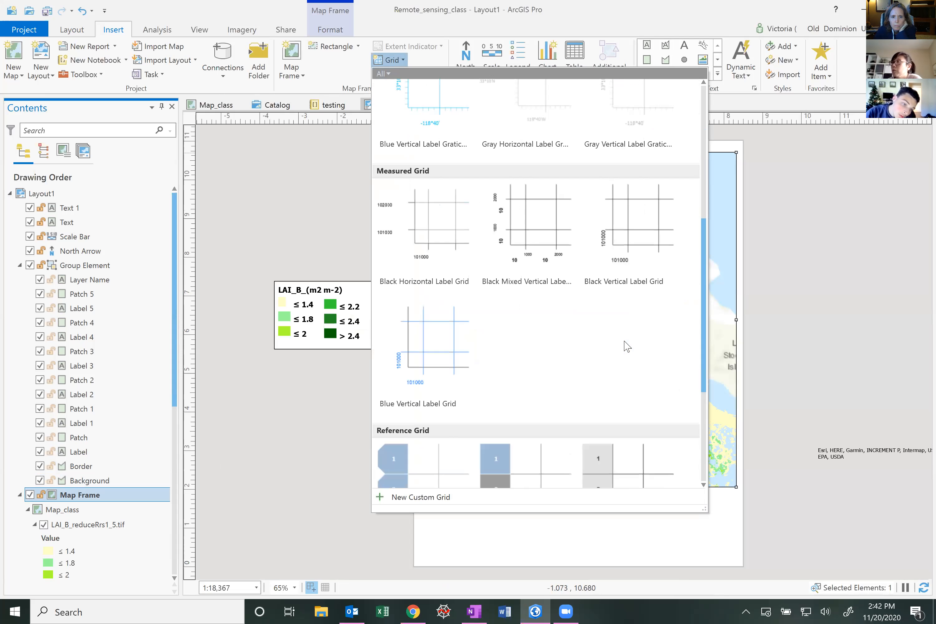
{"action": "scroll", "coordinate": [625, 345], "scroll_direction": "down", "scroll_amount": 5}
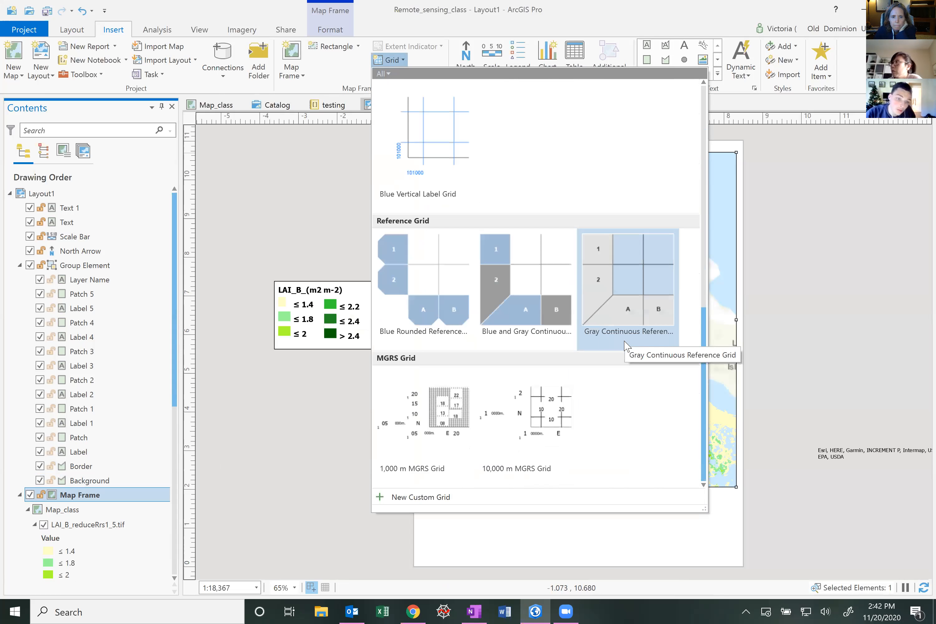
{"action": "scroll", "coordinate": [626, 346], "scroll_direction": "up", "scroll_amount": 10}
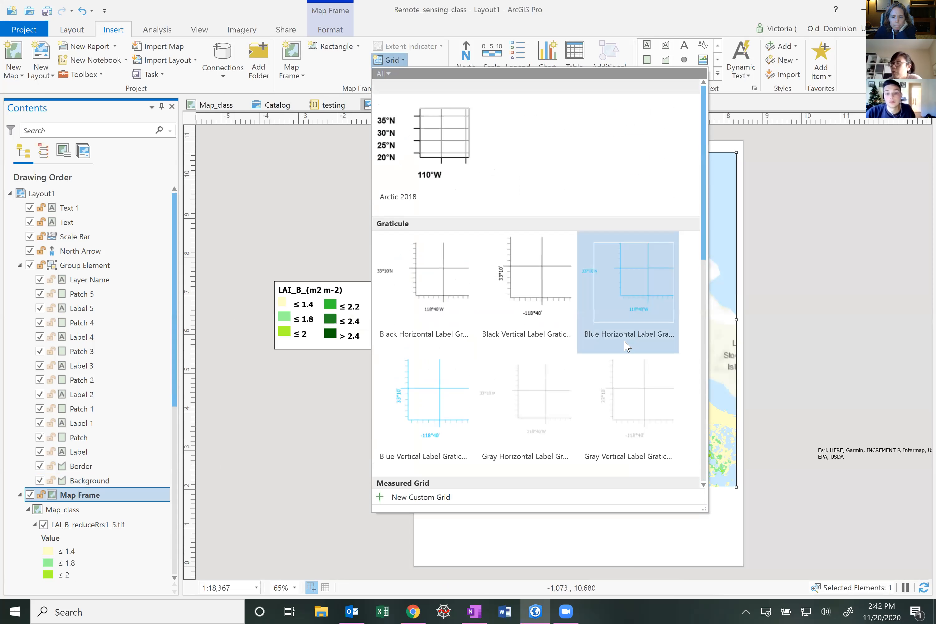
{"action": "left_click", "coordinate": [540, 290]}
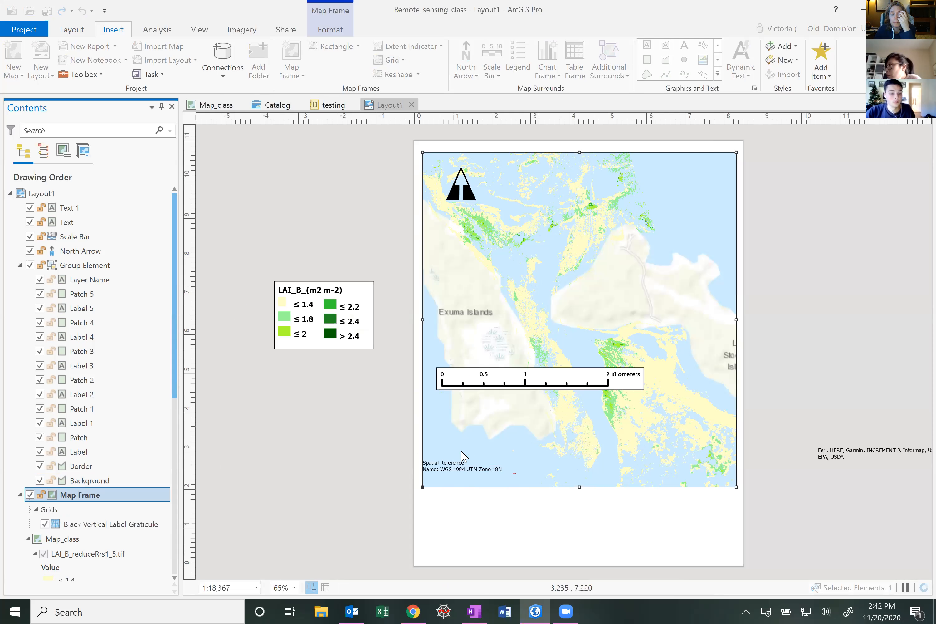
Open the graticule's properties and switch the gridline interval display format to Degrees Minutes Seconds
{"action": "left_click", "coordinate": [128, 524]}
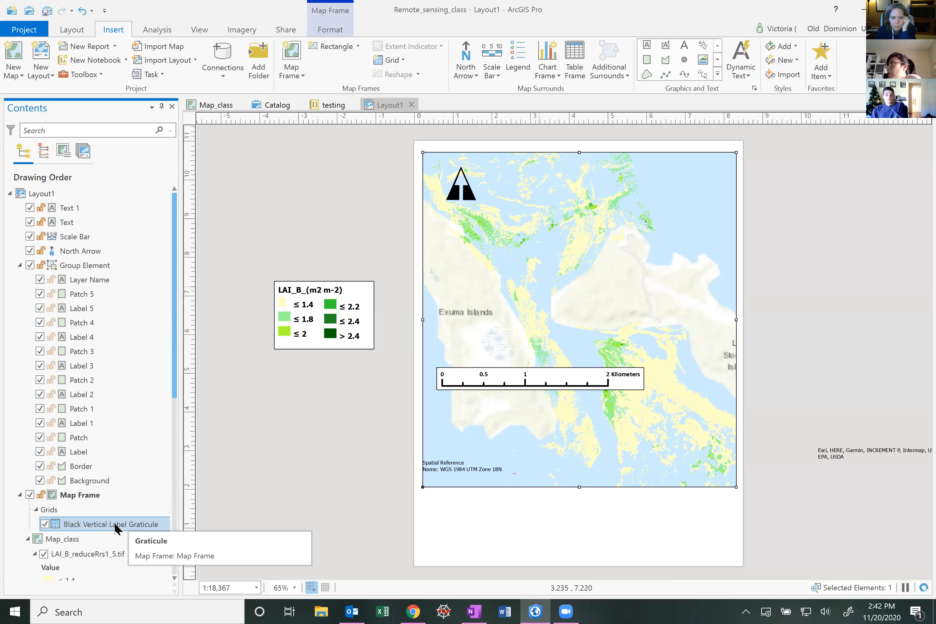
{"action": "right_click", "coordinate": [114, 522]}
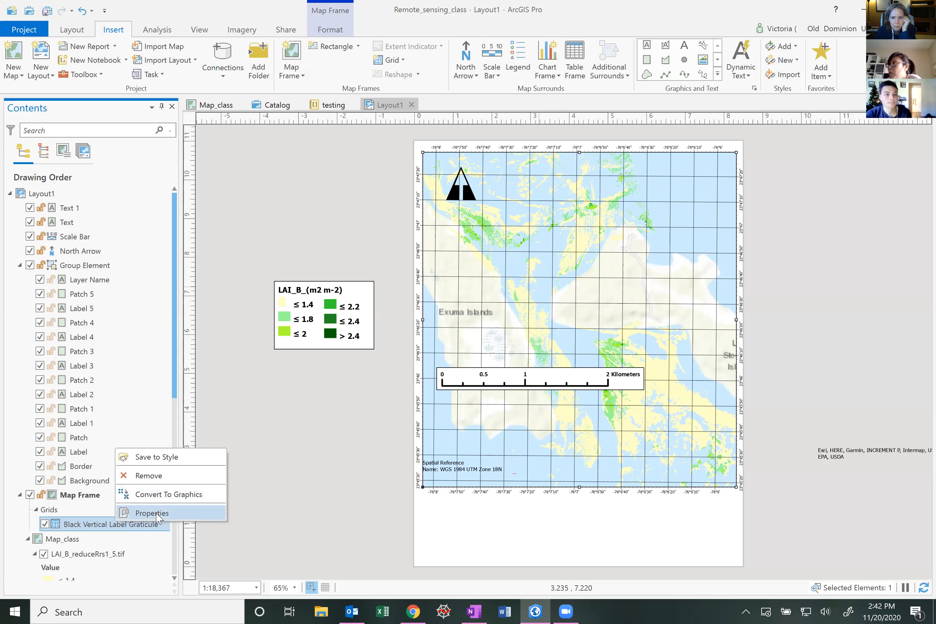
{"action": "key", "text": "Return"}
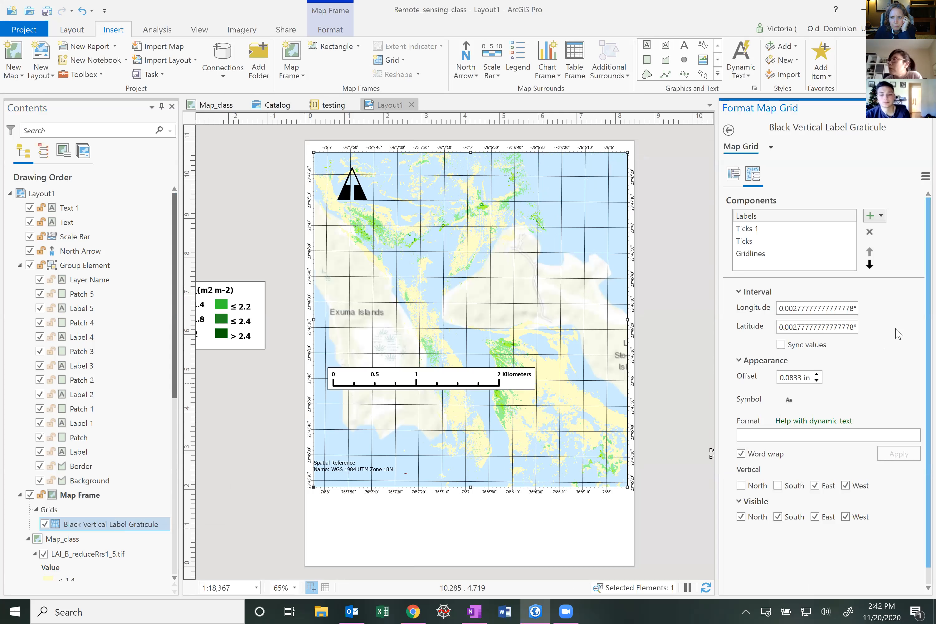
{"action": "left_click", "coordinate": [767, 256]}
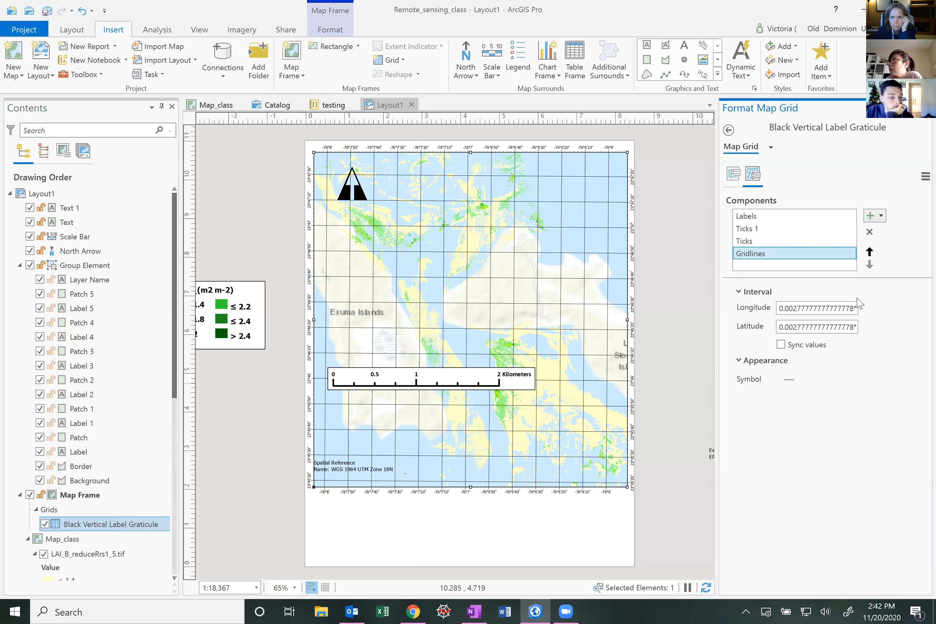
{"action": "left_click", "coordinate": [925, 176]}
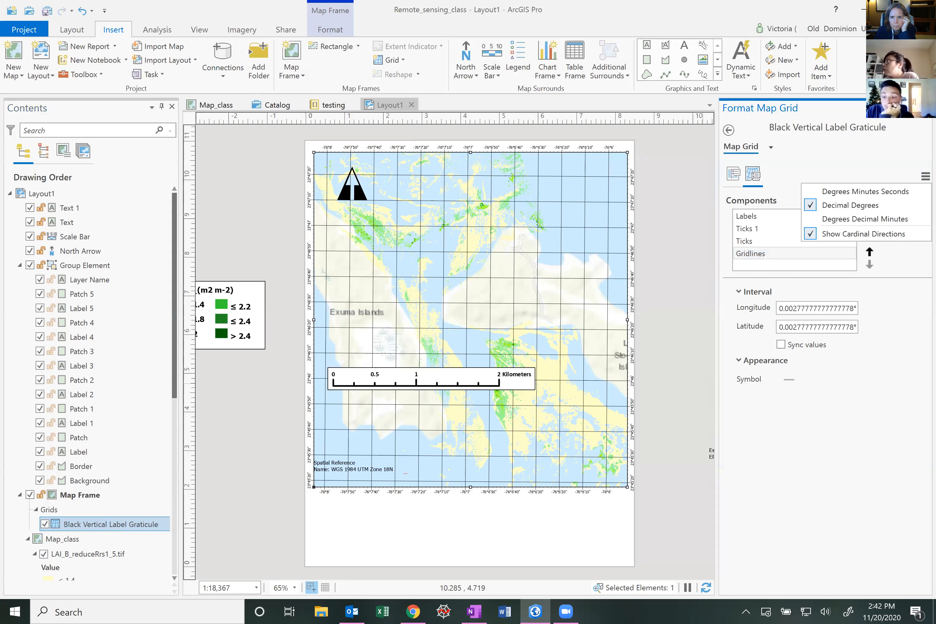
{"action": "left_click", "coordinate": [878, 219]}
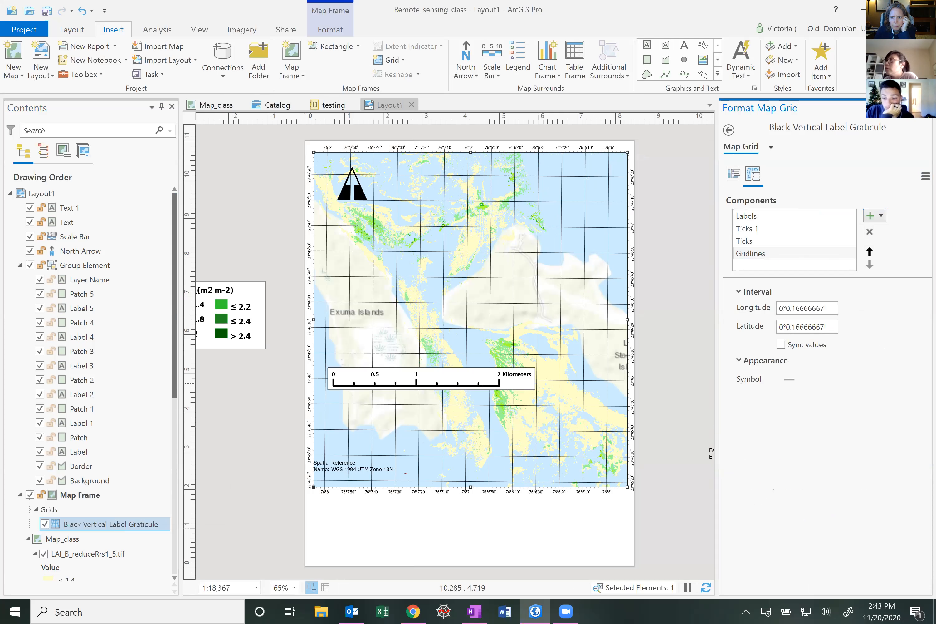
{"action": "left_click", "coordinate": [925, 176]}
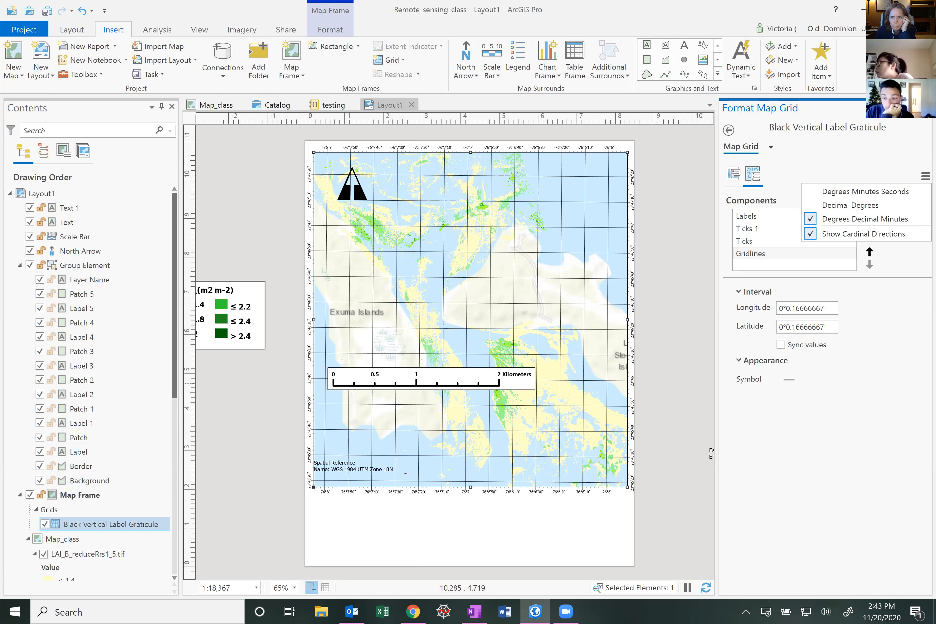
{"action": "left_click", "coordinate": [888, 191]}
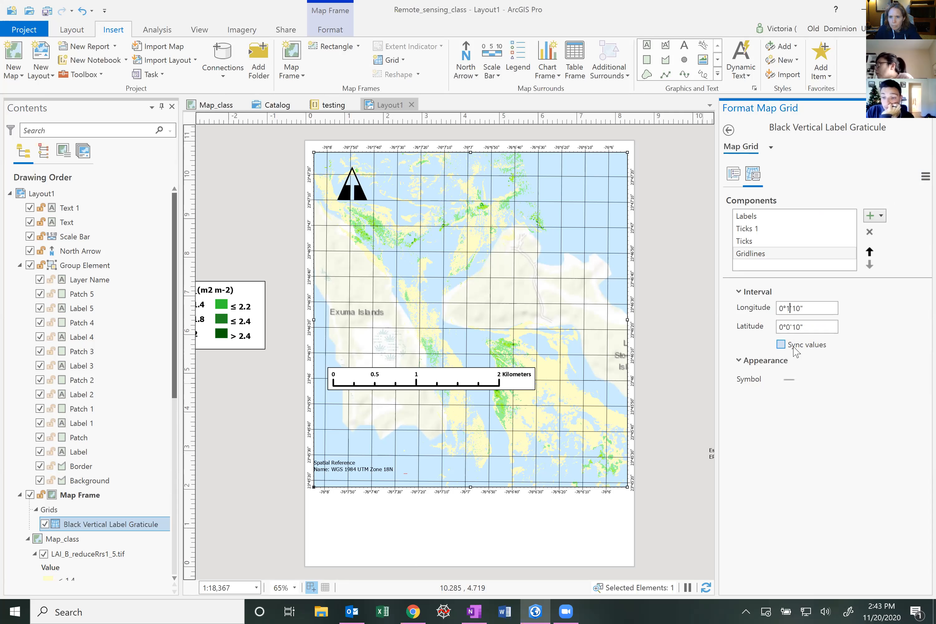
Try to edit the gridline longitude and latitude interval values
{"action": "key", "text": "BackSpace"}
{"action": "type", "text": "1"}
{"action": "left_click", "coordinate": [792, 327]}
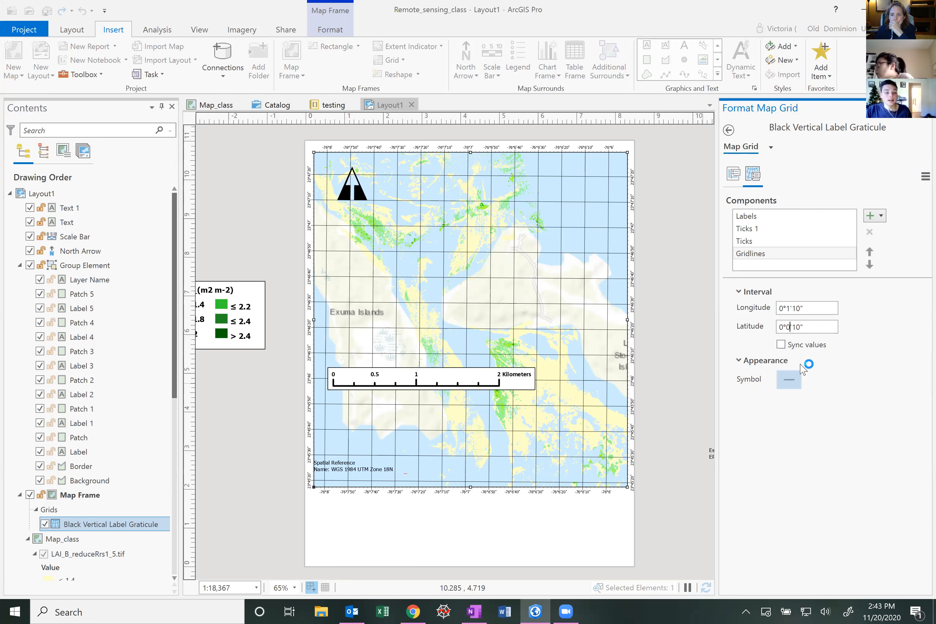
{"action": "type", "text": "1"}
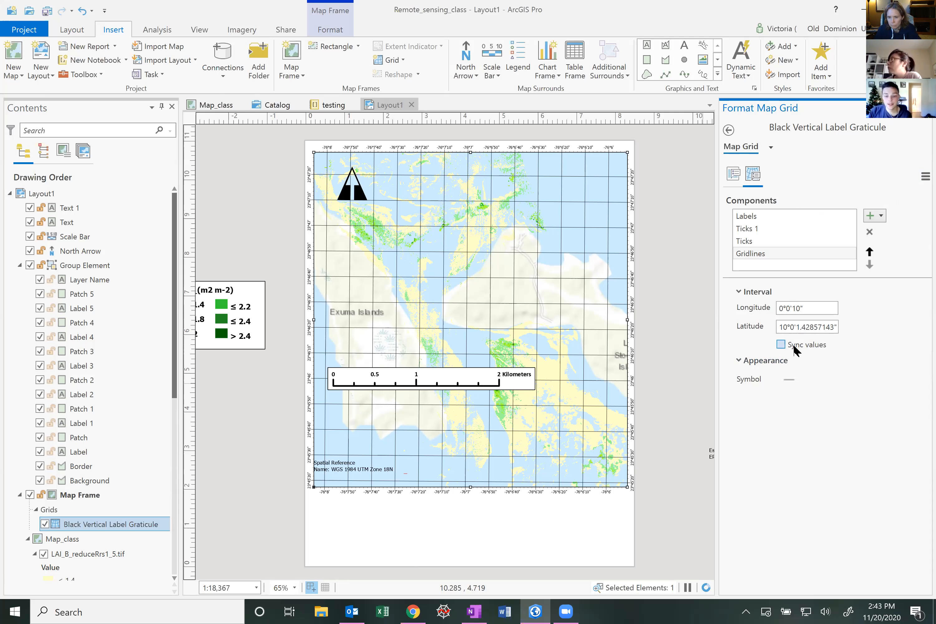
{"action": "key", "text": "BackSpace"}
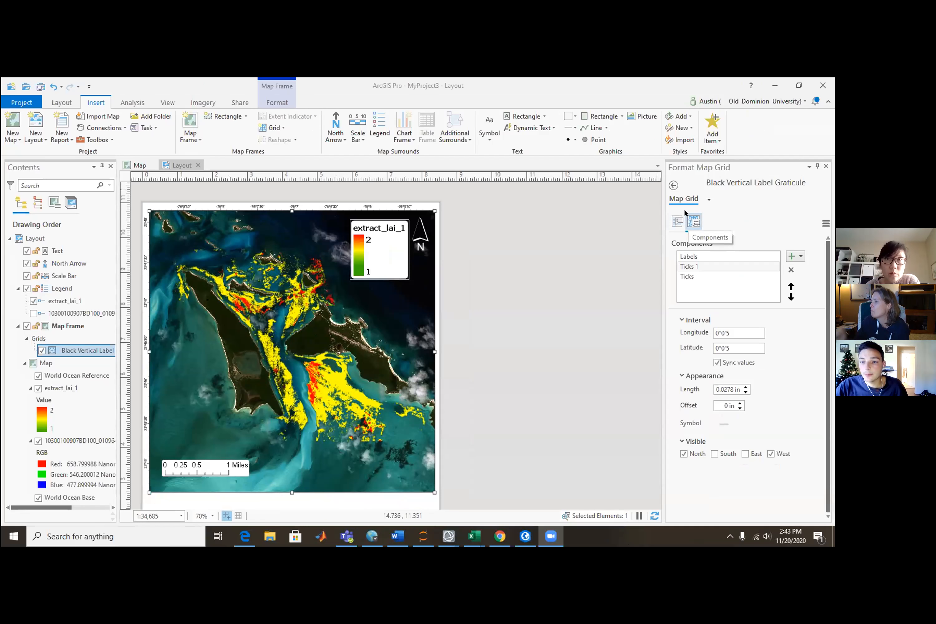
Turn off automatic interval adjustment in the graticule options and review its Labels, Ticks and Ticks 1 components
{"action": "left_click", "coordinate": [677, 221]}
{"action": "left_click", "coordinate": [682, 310]}
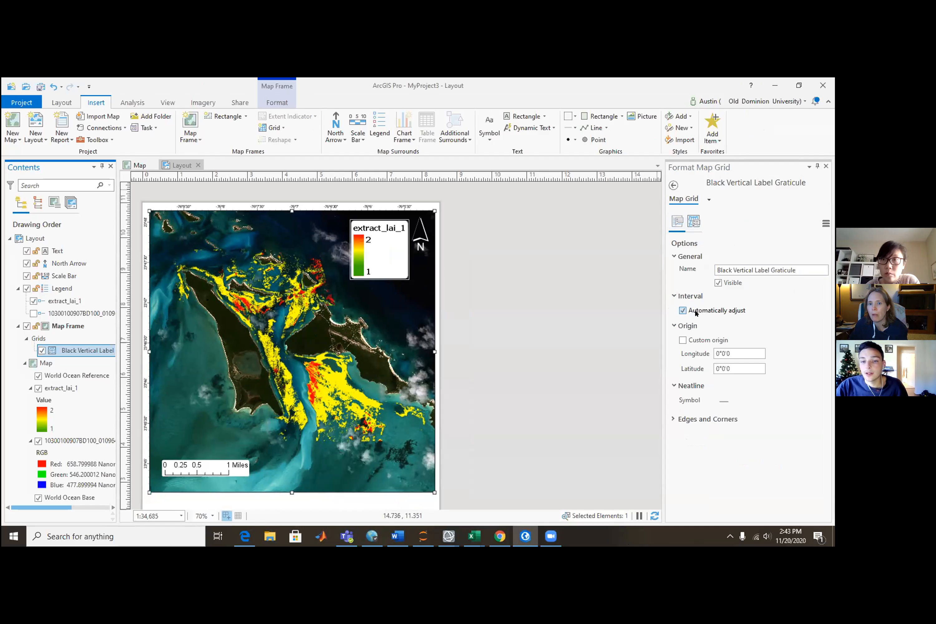
{"action": "left_click", "coordinate": [694, 311]}
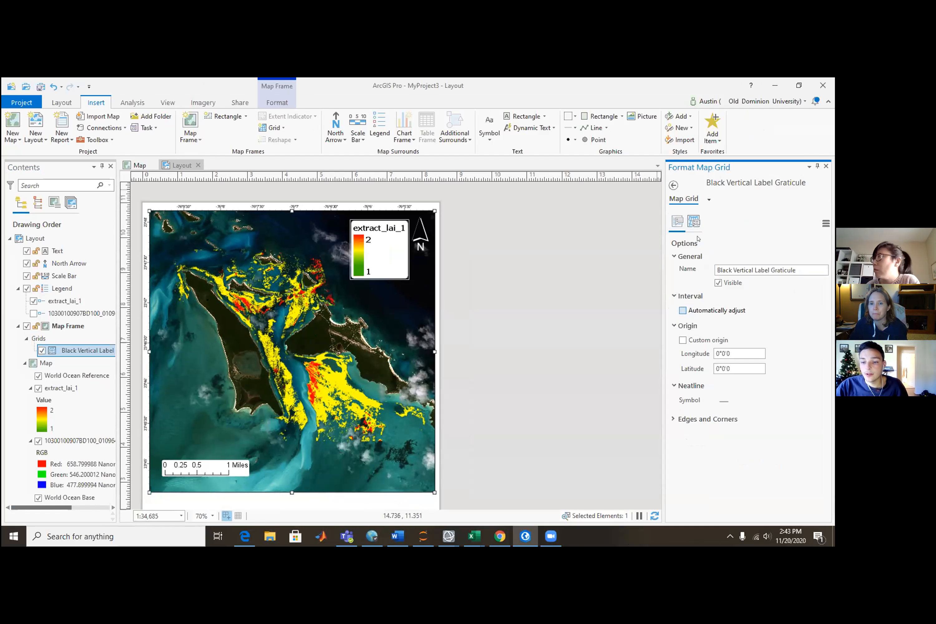
{"action": "left_click", "coordinate": [694, 221]}
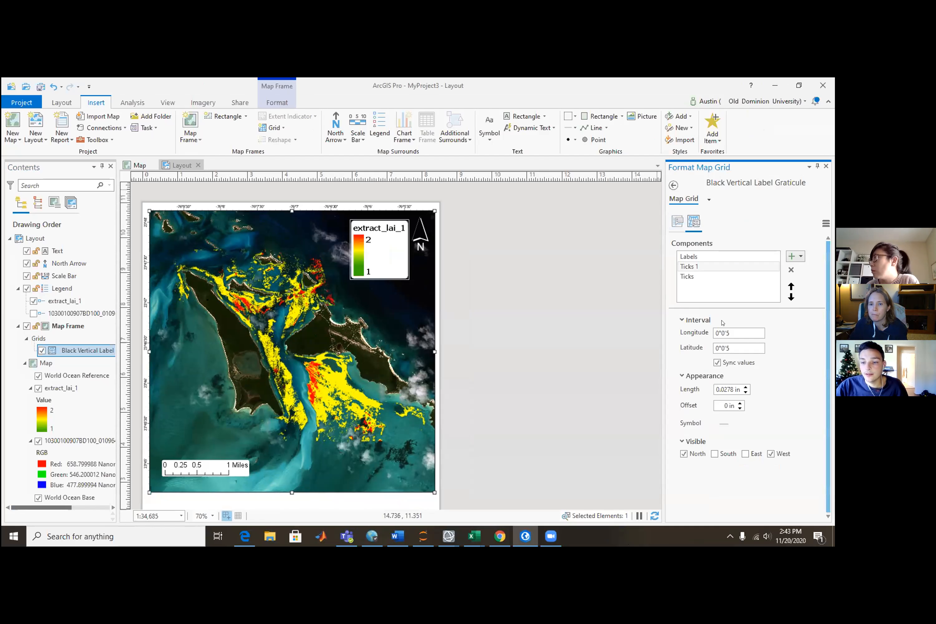
{"action": "left_click", "coordinate": [704, 258]}
{"action": "left_click", "coordinate": [698, 277]}
{"action": "left_click", "coordinate": [698, 269]}
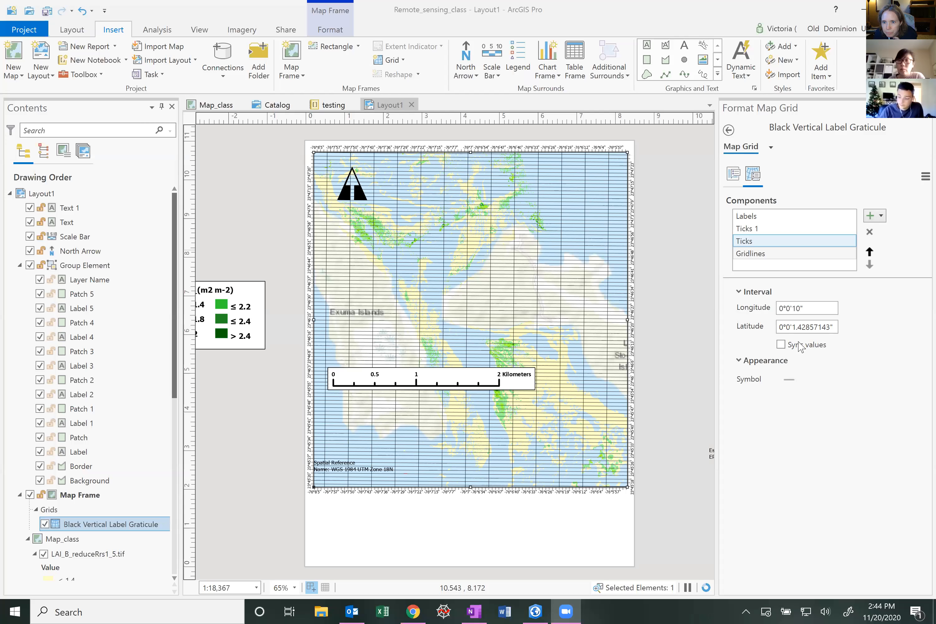
Set both the gridline longitude and latitude intervals to 1°0'10" with sync values off
{"action": "left_click", "coordinate": [801, 327]}
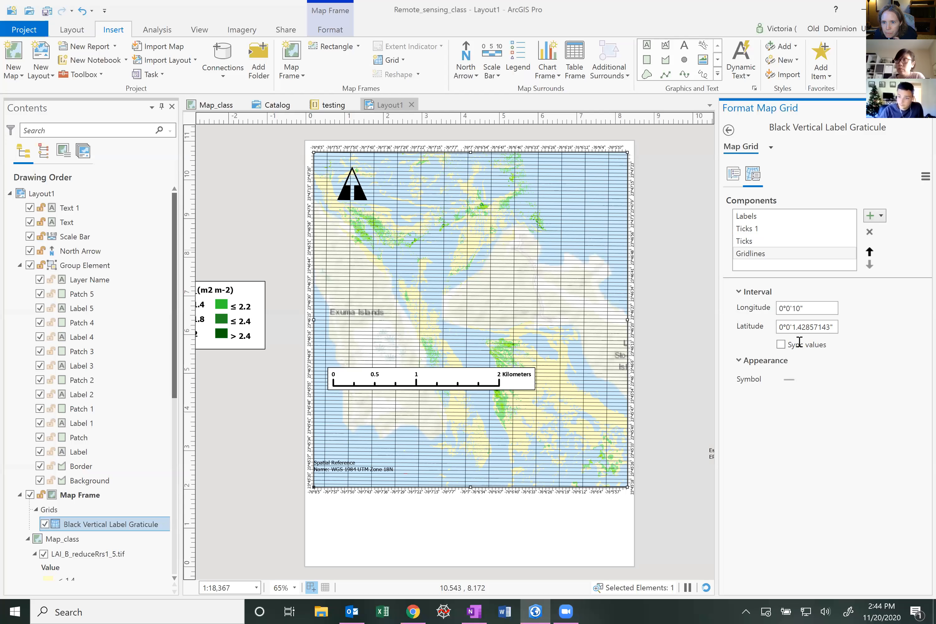
{"action": "left_click", "coordinate": [799, 308]}
{"action": "key", "text": "ctrl+c"}
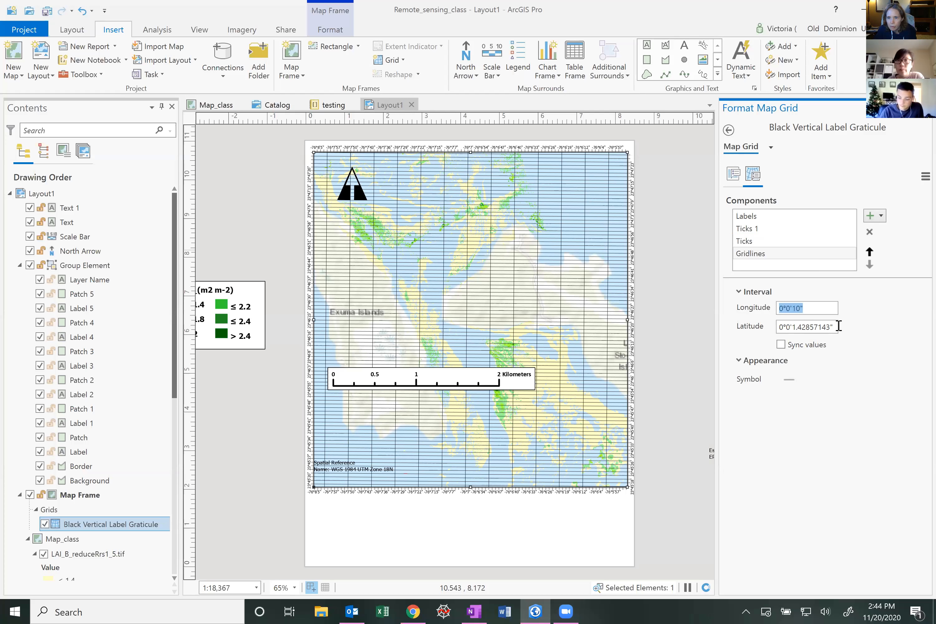
{"action": "key", "text": "Tab"}
{"action": "key", "text": "ctrl+v"}
{"action": "key", "text": "Return"}
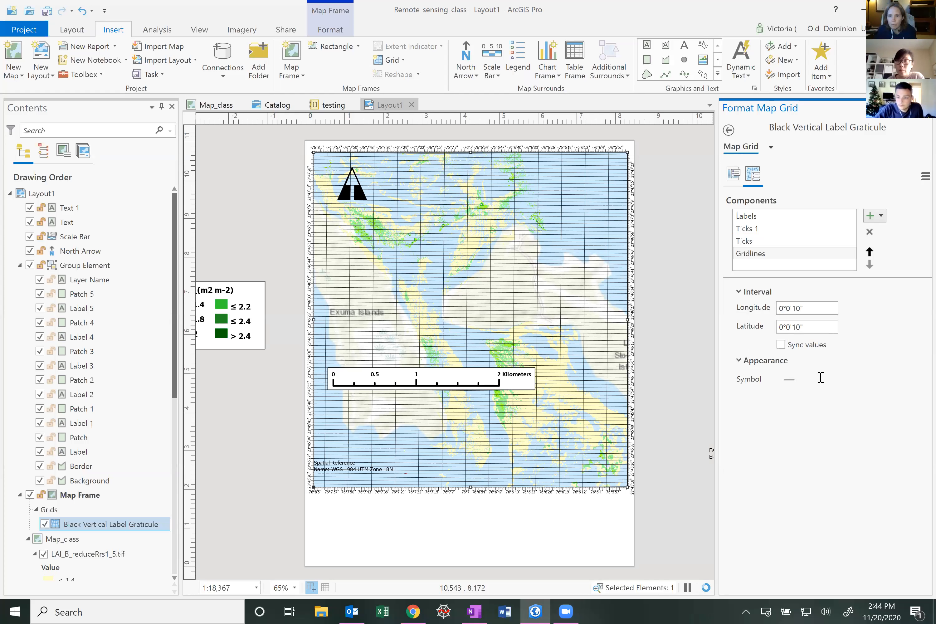
{"action": "left_click", "coordinate": [787, 308]}
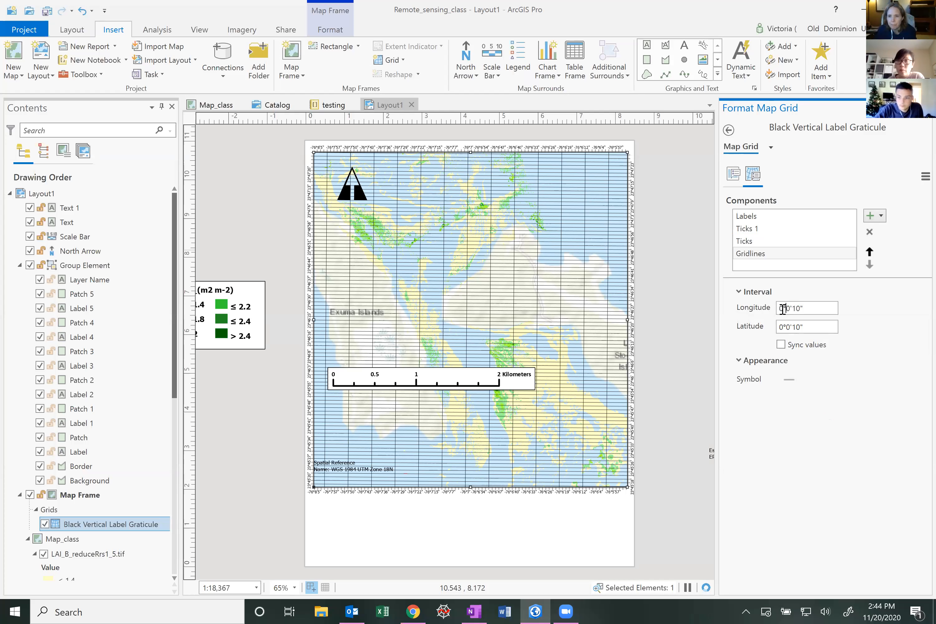
{"action": "key", "text": "BackSpace"}
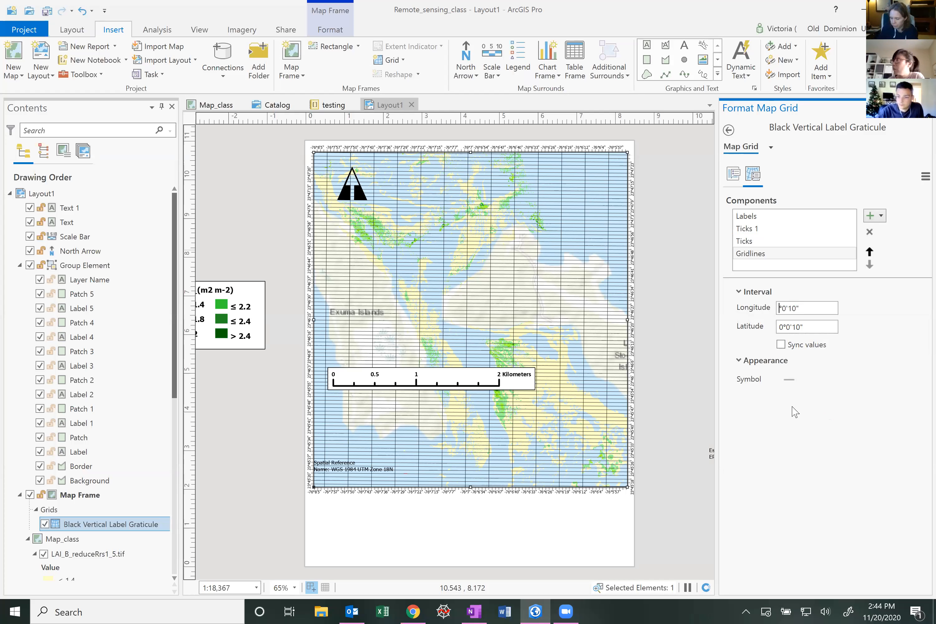
{"action": "type", "text": "1"}
{"action": "left_click", "coordinate": [783, 327]}
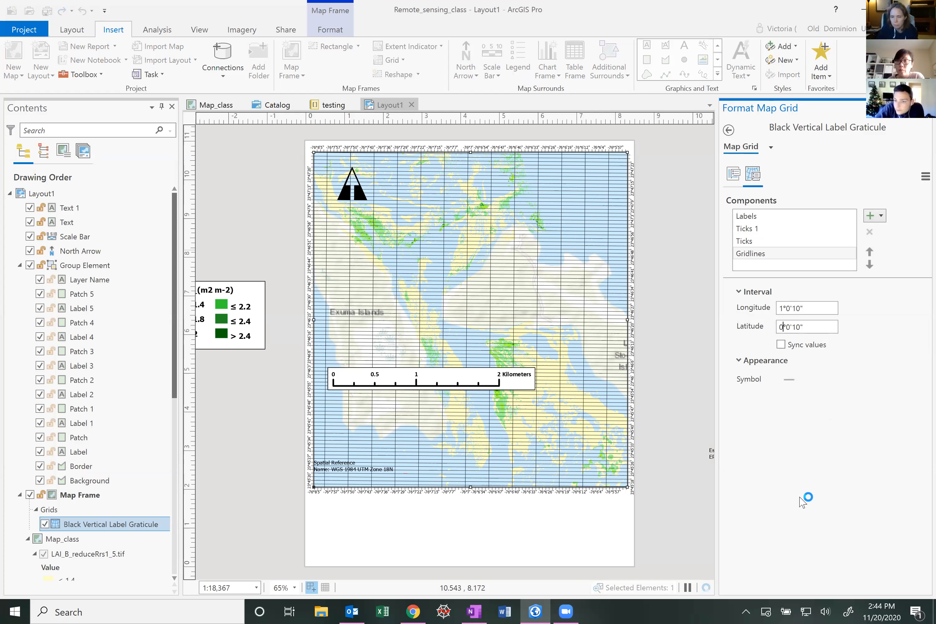
{"action": "key", "text": "BackSpace"}
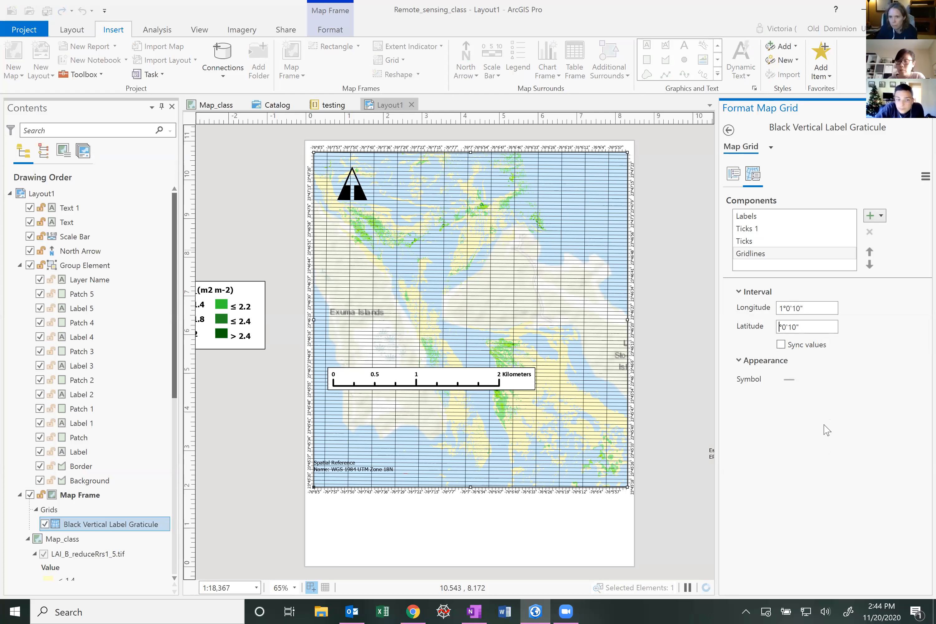
{"action": "type", "text": "1"}
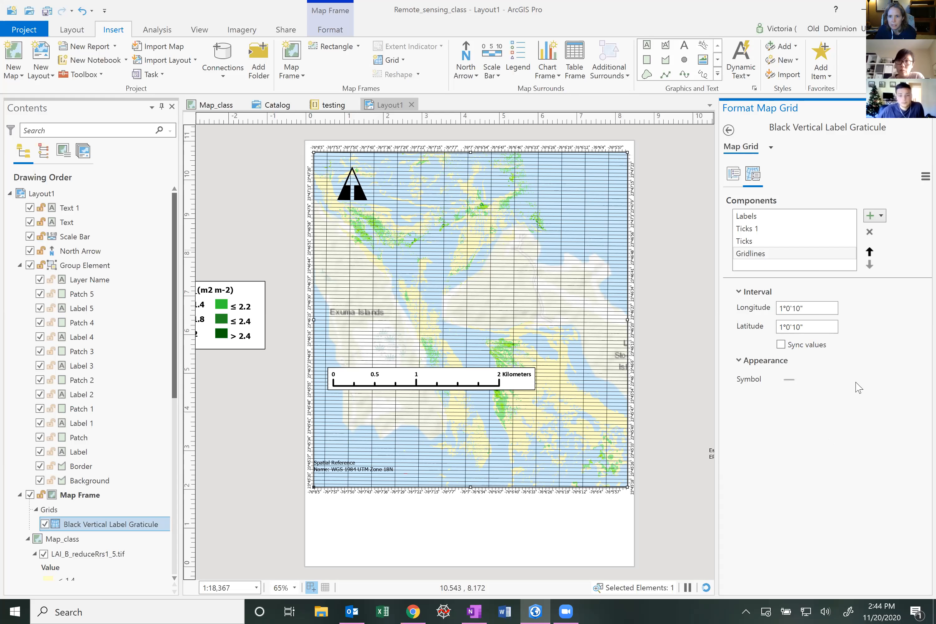
Review the Ticks, Ticks 1, Labels and Gridlines components' interval settings
{"action": "left_click", "coordinate": [754, 241]}
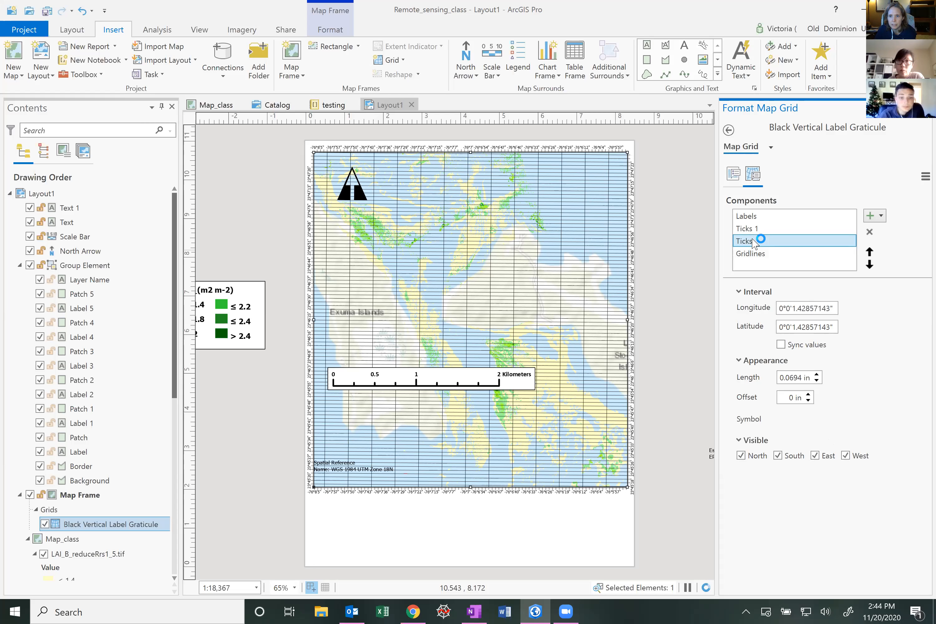
{"action": "left_click", "coordinate": [760, 229]}
{"action": "left_click", "coordinate": [760, 216]}
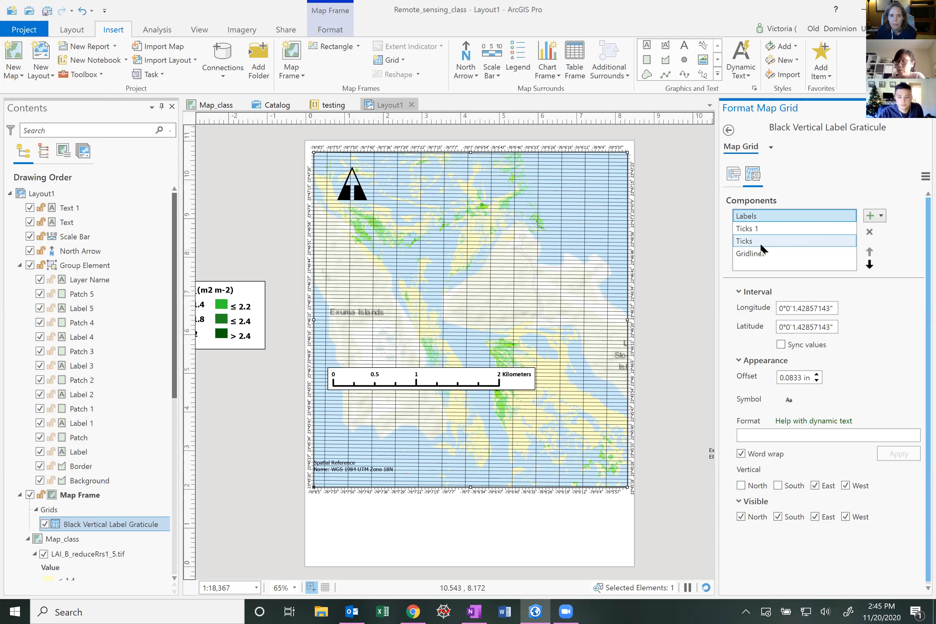
{"action": "left_click", "coordinate": [762, 254]}
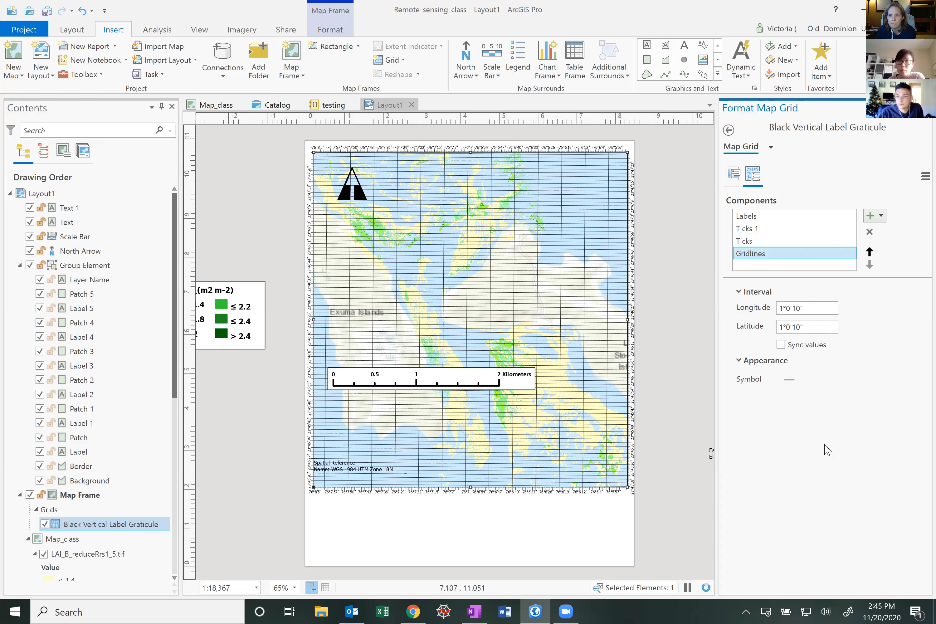
Set the graticule gridlines' color to No color and apply the symbol change
{"action": "left_click", "coordinate": [790, 383]}
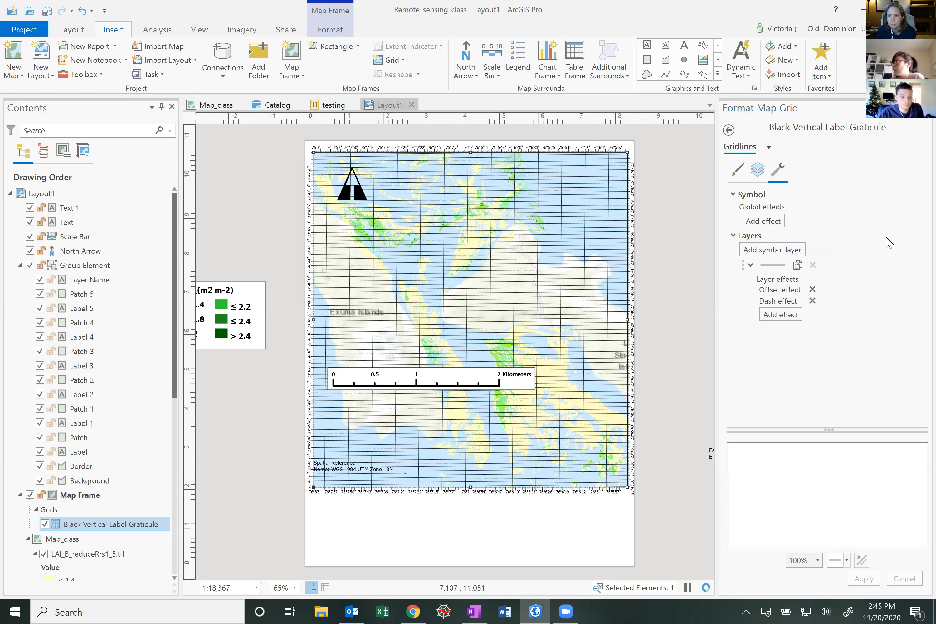
{"action": "left_click", "coordinate": [734, 171]}
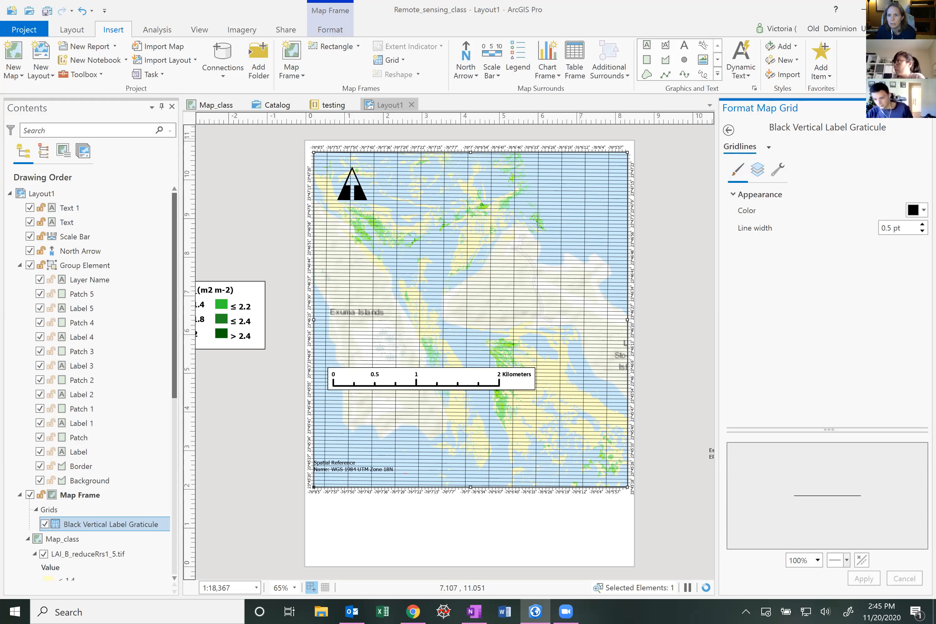
{"action": "left_click", "coordinate": [916, 210]}
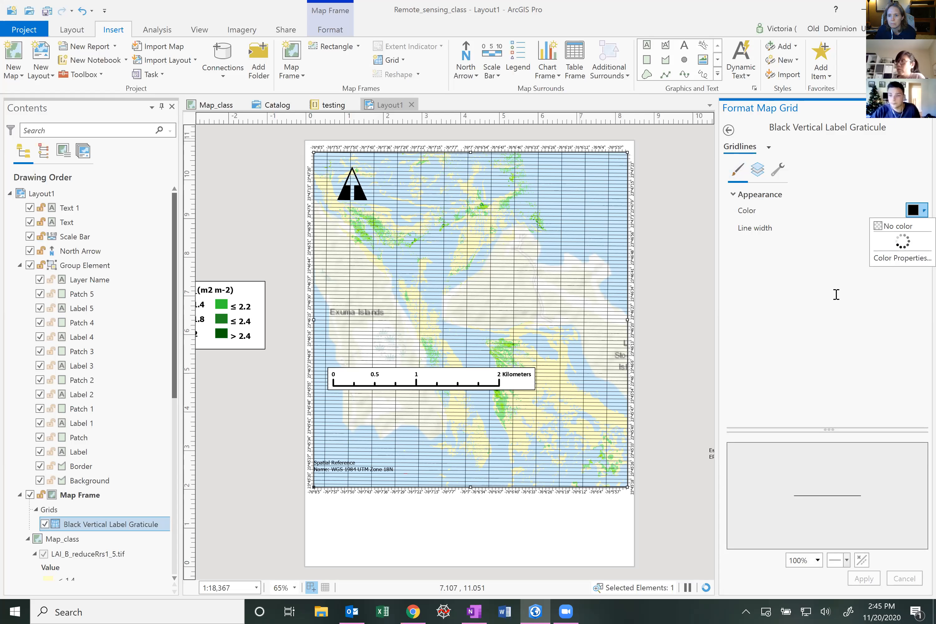
{"action": "left_click", "coordinate": [798, 346]}
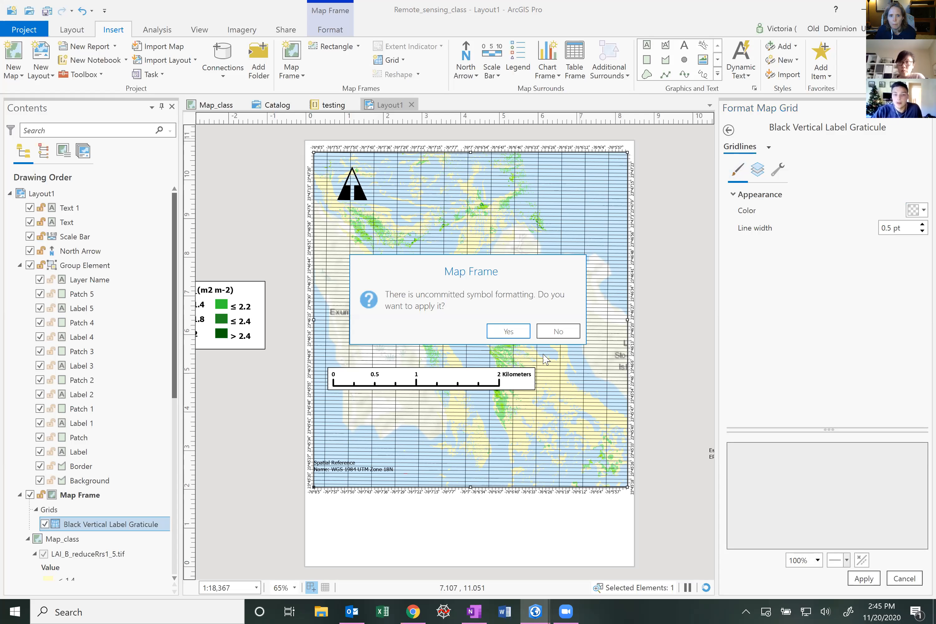
{"action": "left_click", "coordinate": [515, 334]}
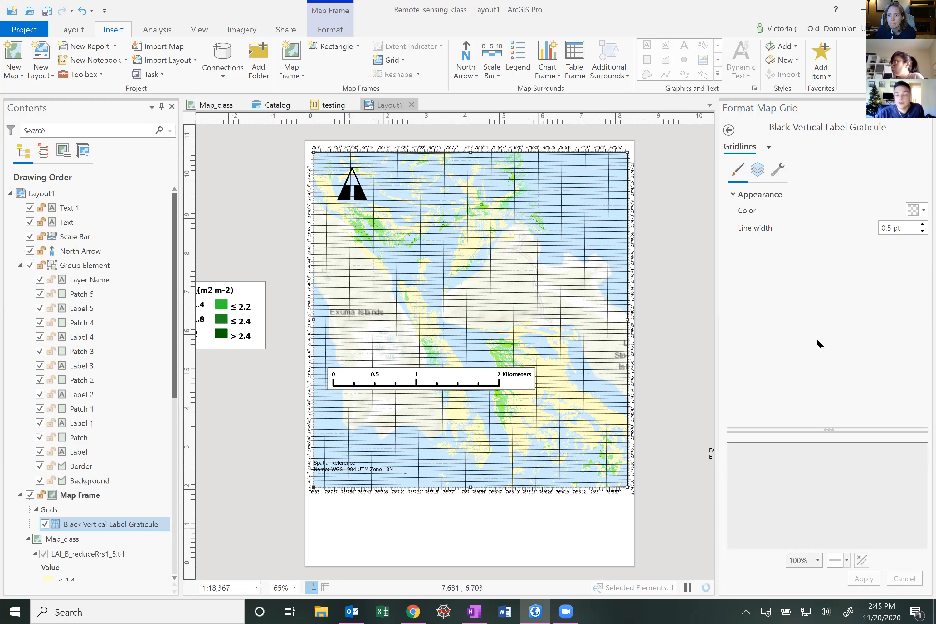
Delete the Gridlines component from the Black Vertical Label Graticule
{"action": "left_click", "coordinate": [728, 130]}
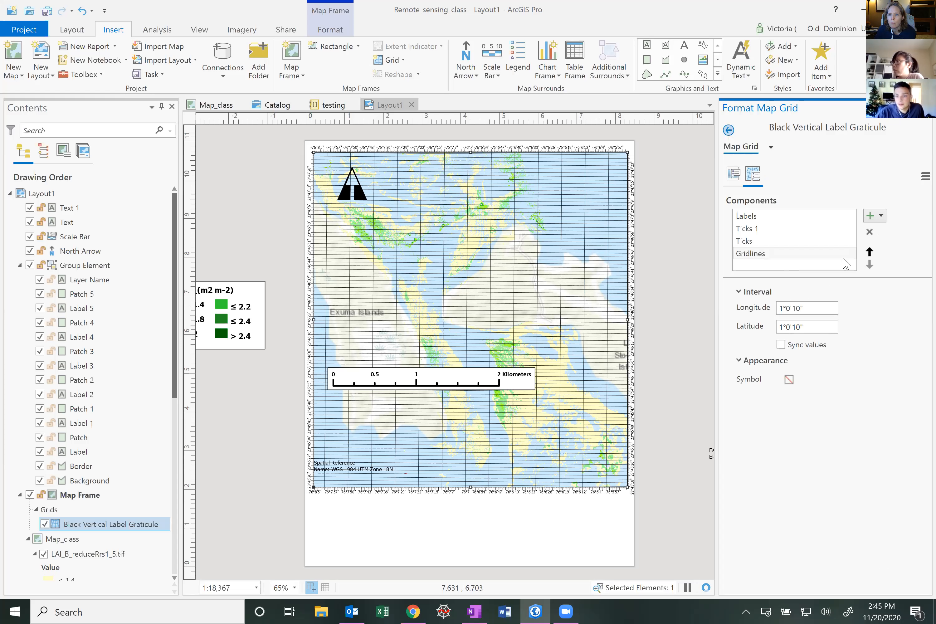
{"action": "left_click", "coordinate": [728, 129]}
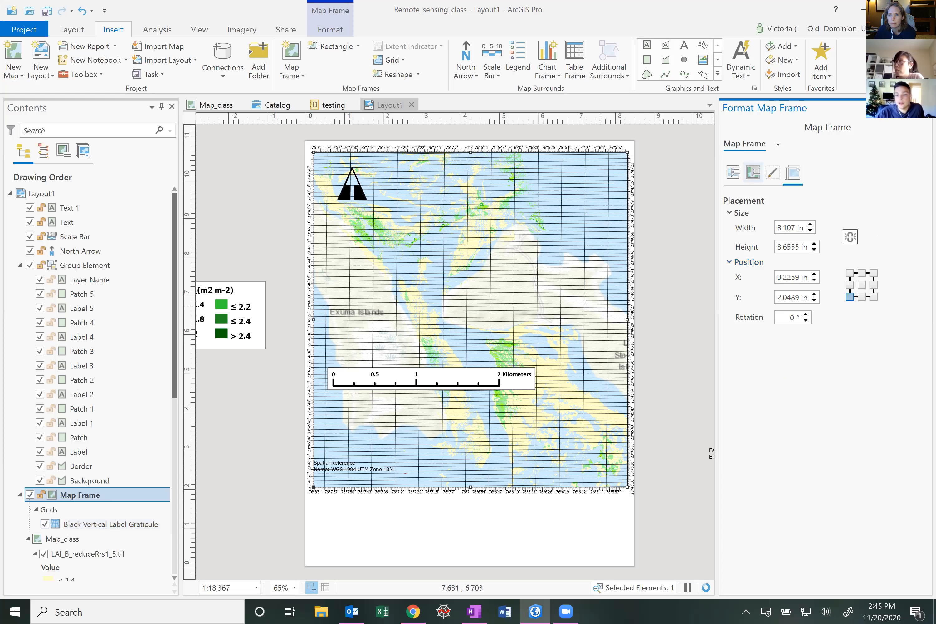
{"action": "left_click", "coordinate": [778, 144]}
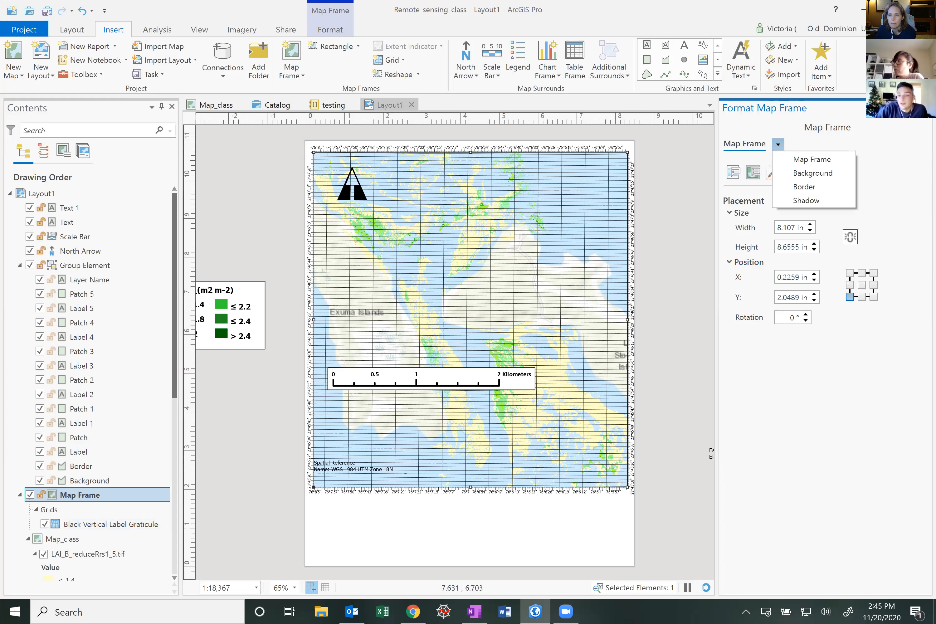
{"action": "left_click", "coordinate": [90, 494]}
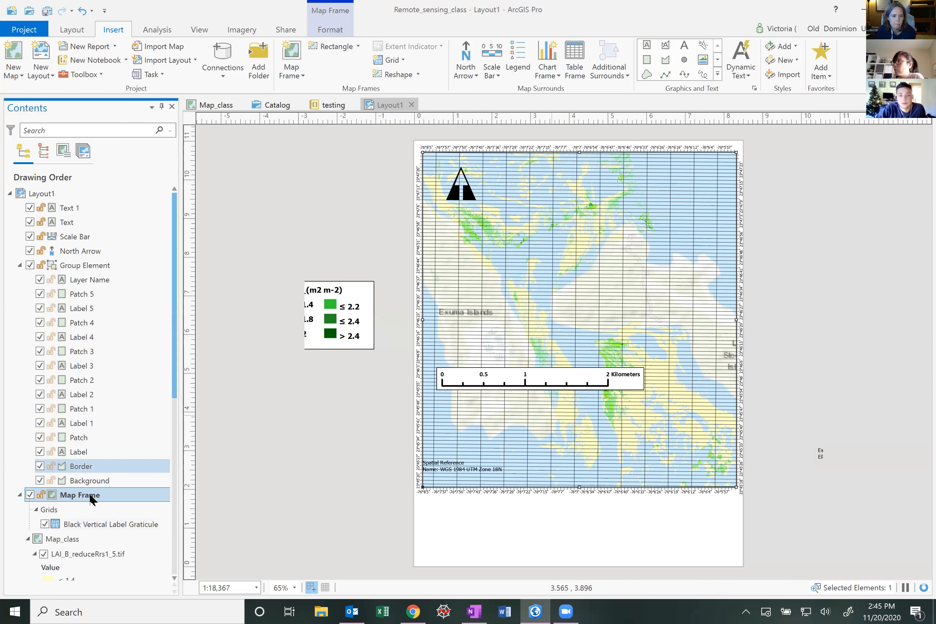
{"action": "right_click", "coordinate": [97, 523]}
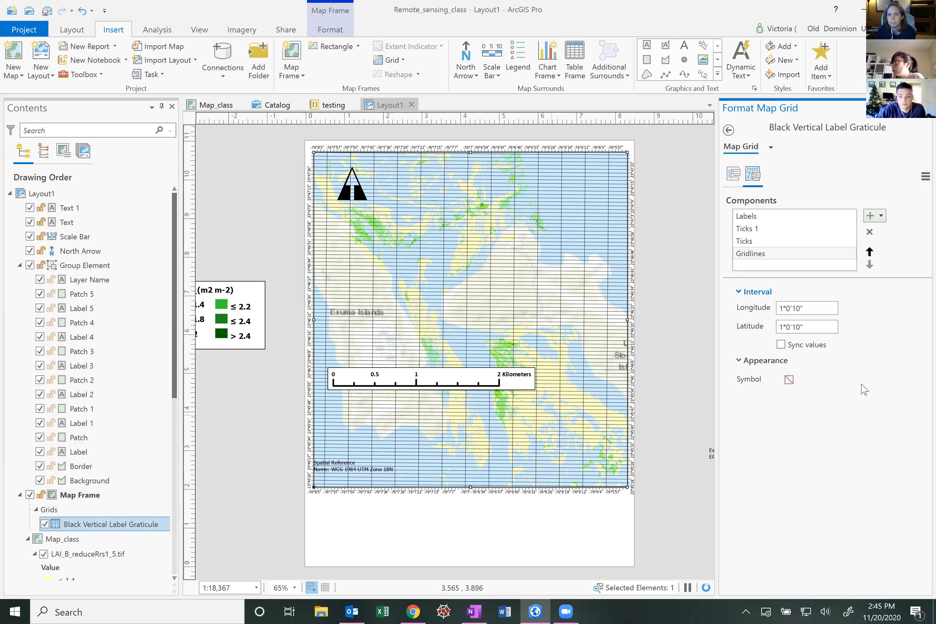
{"action": "left_click", "coordinate": [769, 258]}
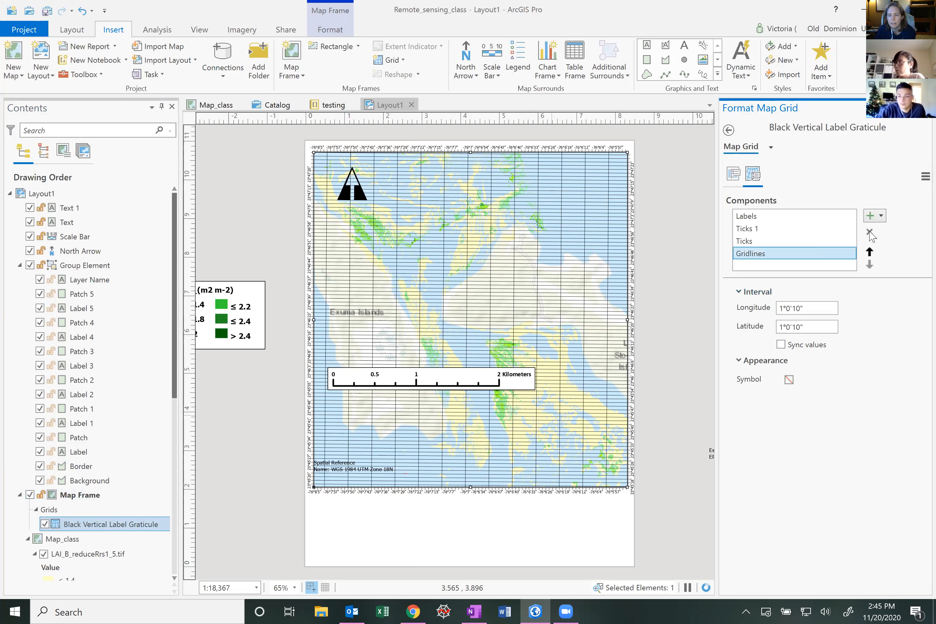
{"action": "left_click", "coordinate": [870, 233]}
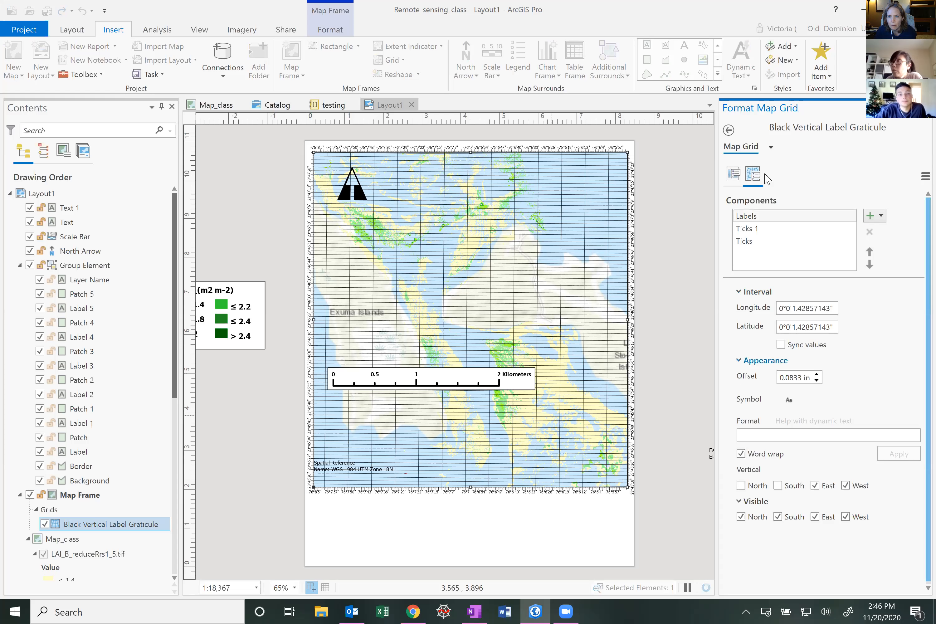
Review the remaining Labels and Ticks 1 components of the graticule
{"action": "left_click", "coordinate": [734, 175]}
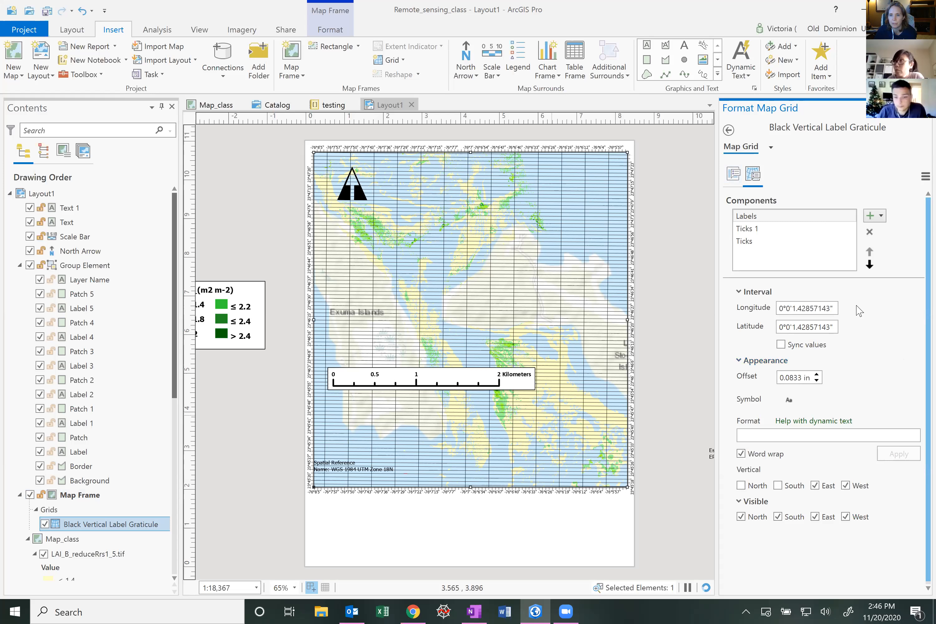
{"action": "left_click", "coordinate": [757, 229]}
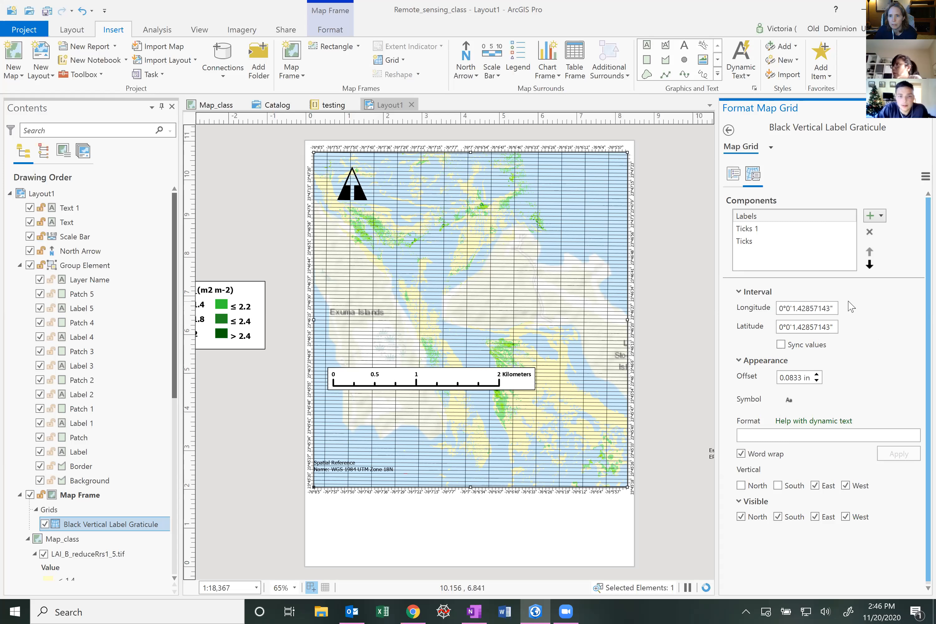
{"action": "left_click", "coordinate": [753, 224]}
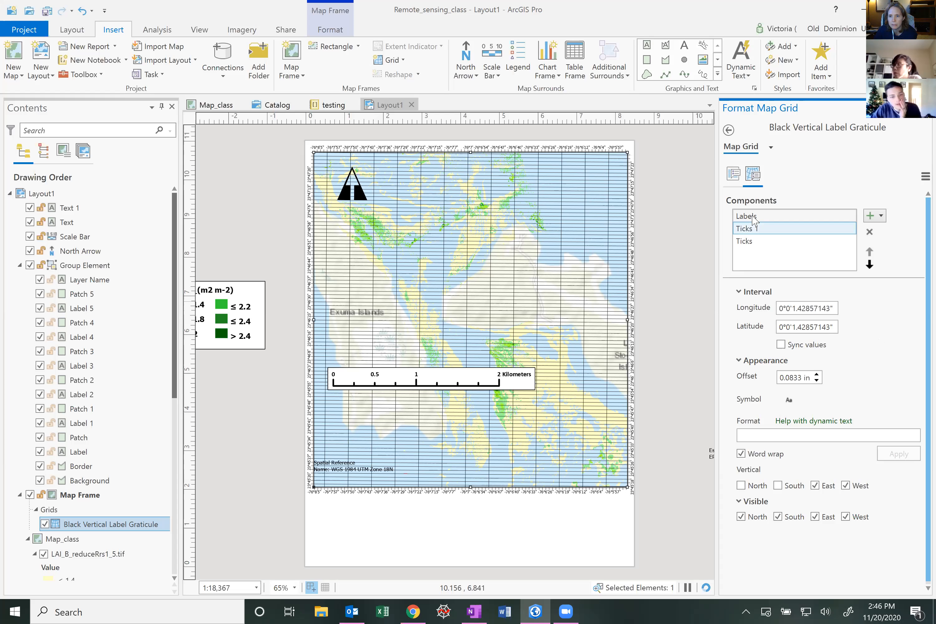
{"action": "left_click", "coordinate": [752, 217]}
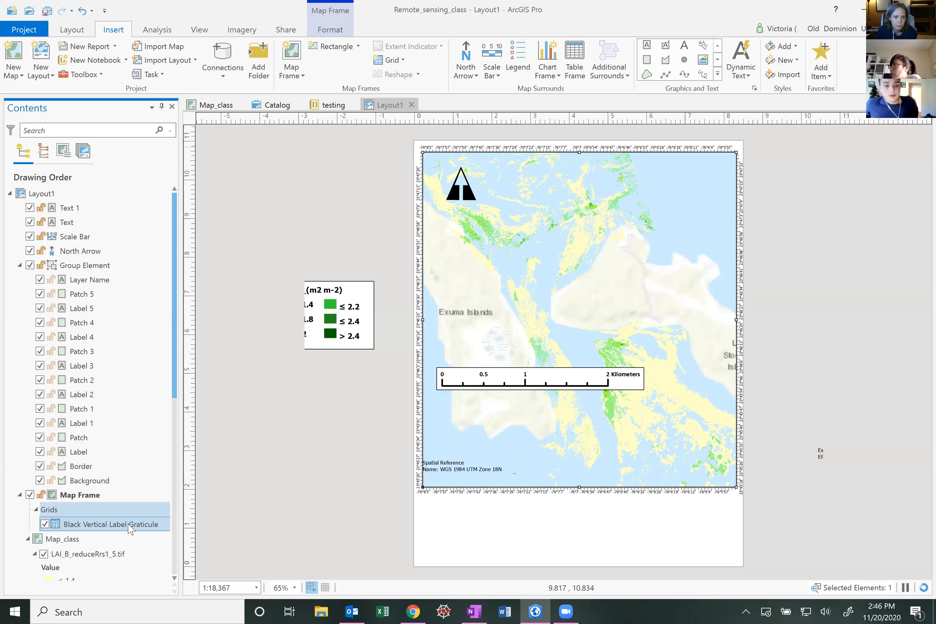
Remove the Black Vertical Label Graticule and insert the Arctic 2018 grid into the map frame
{"action": "right_click", "coordinate": [129, 525]}
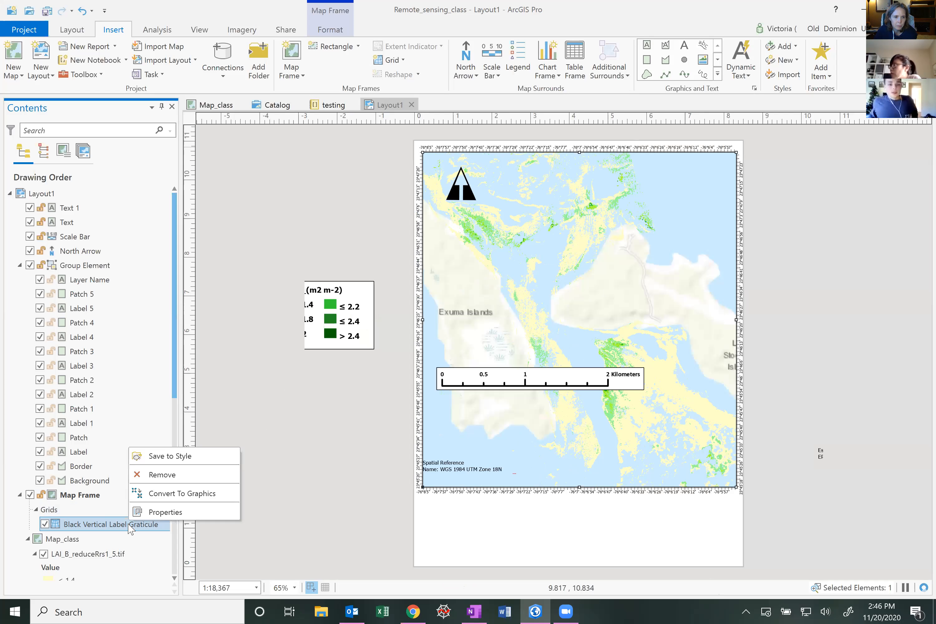
{"action": "left_click", "coordinate": [151, 475]}
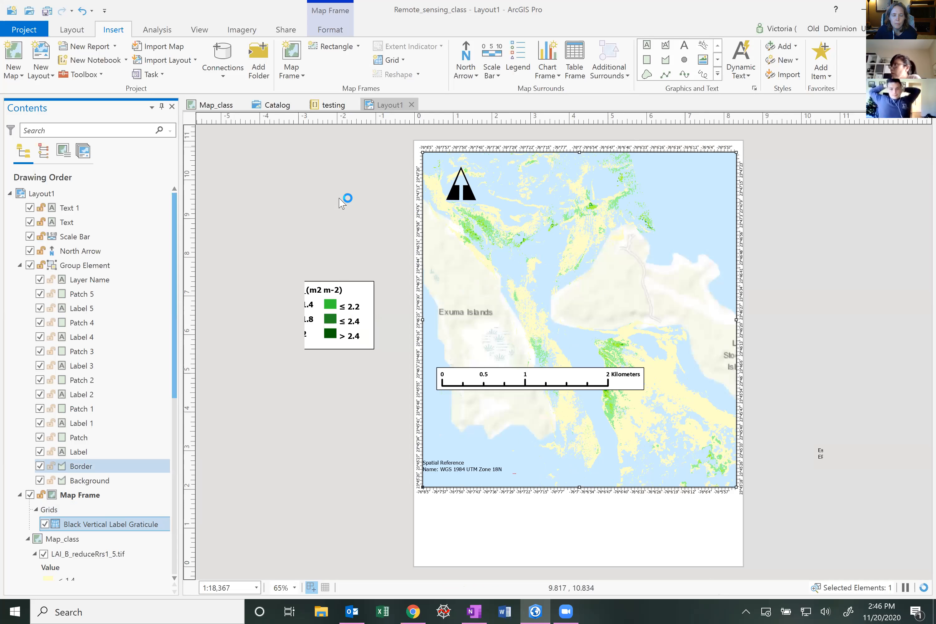
{"action": "left_click", "coordinate": [393, 60]}
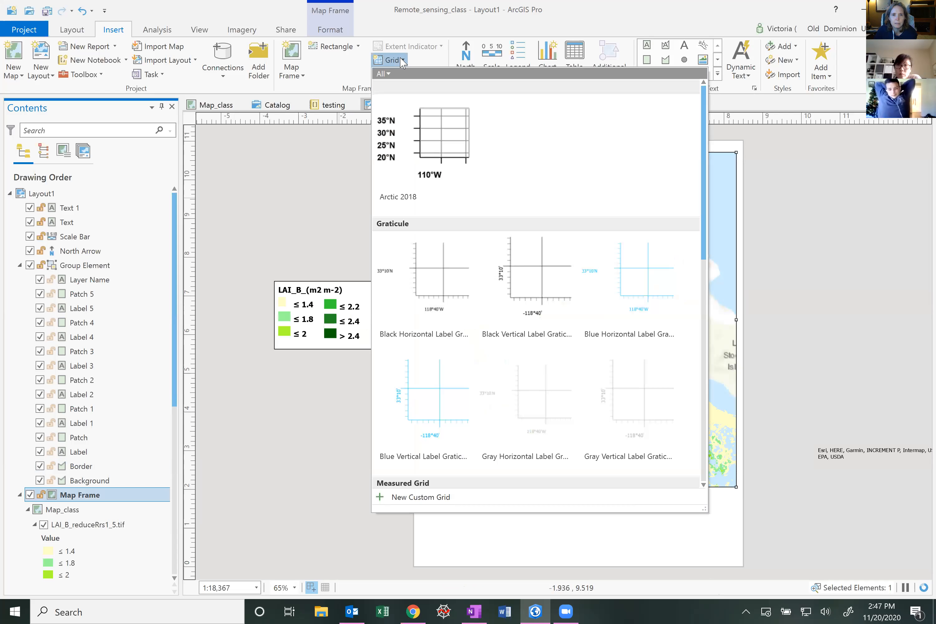
{"action": "left_click", "coordinate": [445, 134]}
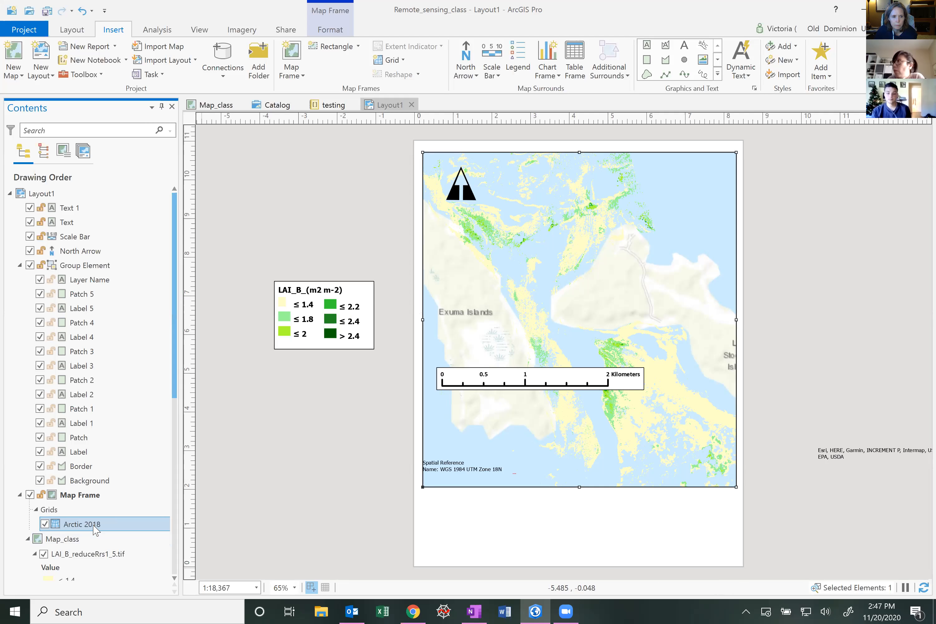
Set the Arctic 2018 grid's longitude and latitude label intervals to 1°0'0"
{"action": "right_click", "coordinate": [100, 521]}
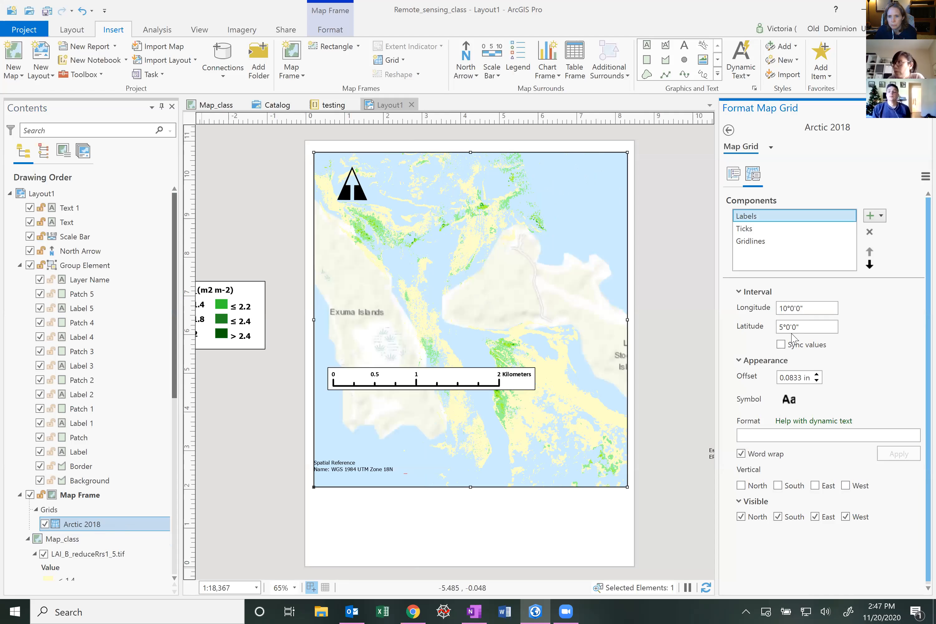
{"action": "left_click", "coordinate": [784, 308]}
{"action": "key", "text": "Delete"}
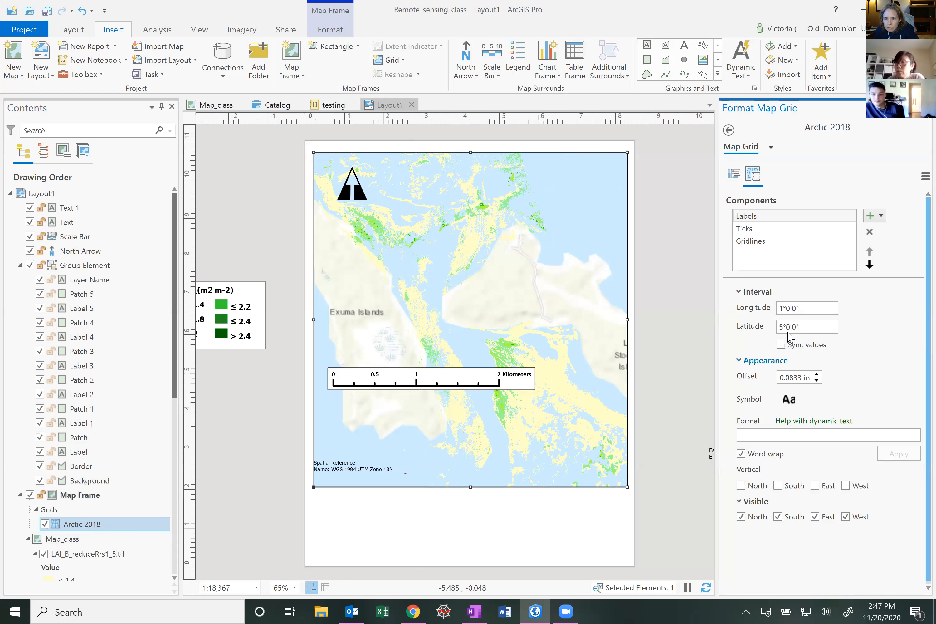
{"action": "left_click", "coordinate": [781, 327]}
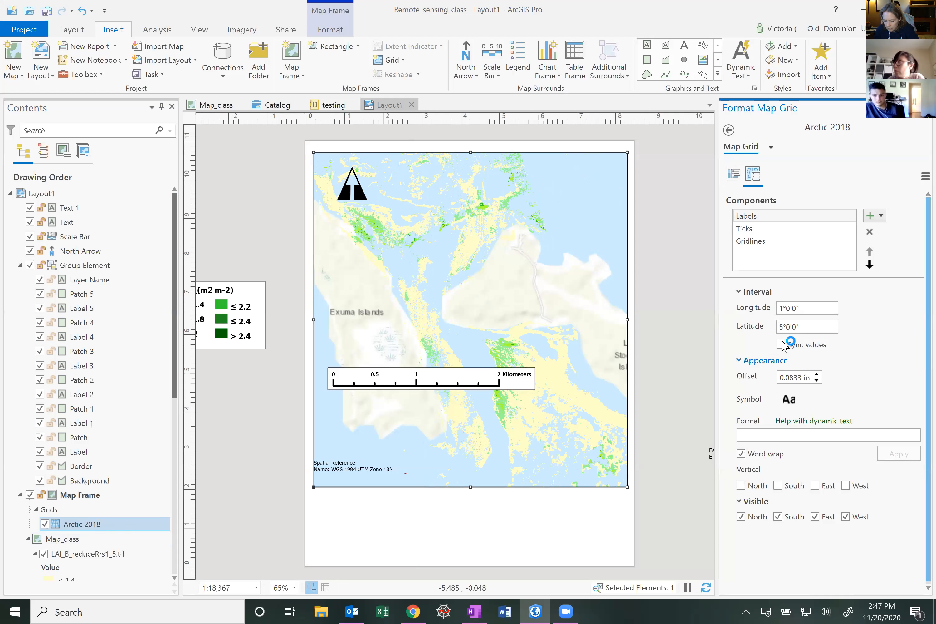
{"action": "key", "text": "Delete"}
{"action": "type", "text": "1"}
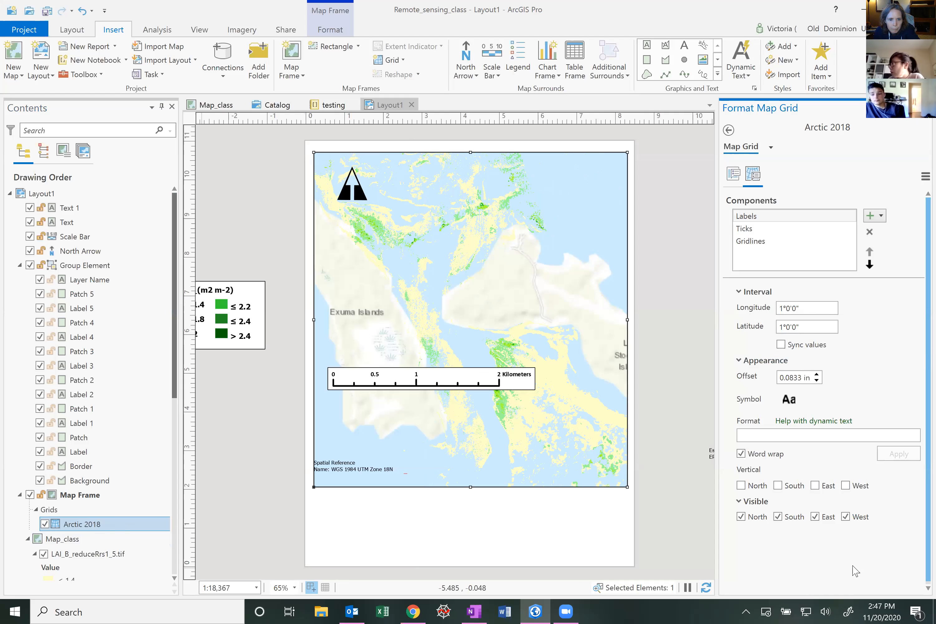
Set both the longitude and latitude label intervals to 0°1'0"
{"action": "left_click", "coordinate": [782, 308]}
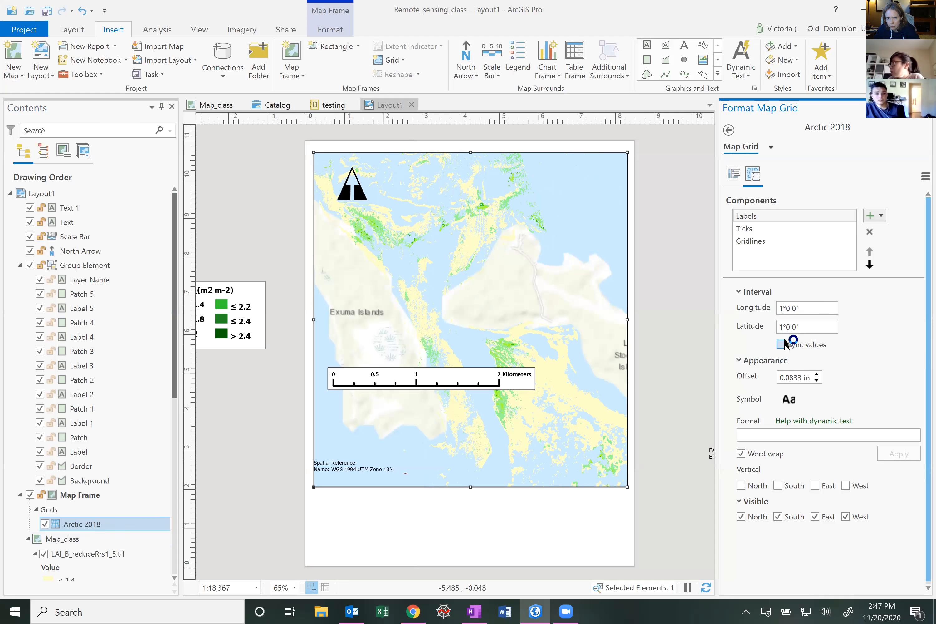
{"action": "key", "text": "BackSpace"}
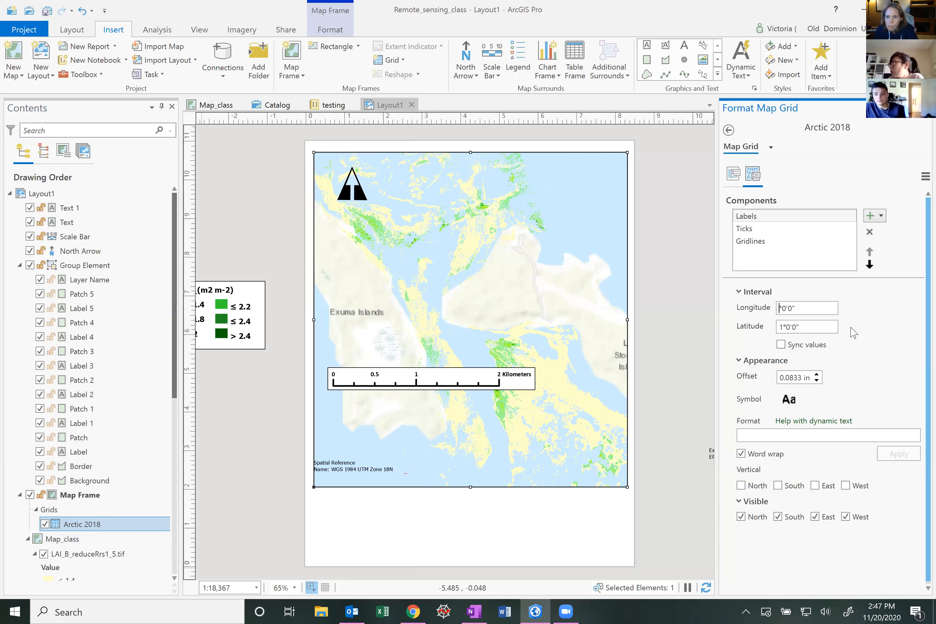
{"action": "type", "text": "0"}
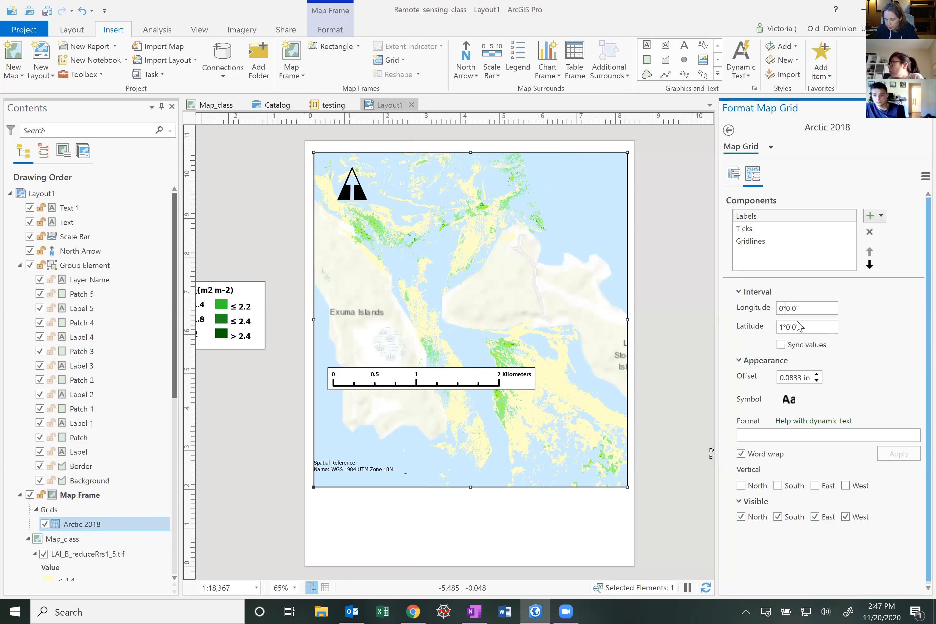
{"action": "key", "text": "Delete"}
{"action": "type", "text": "1"}
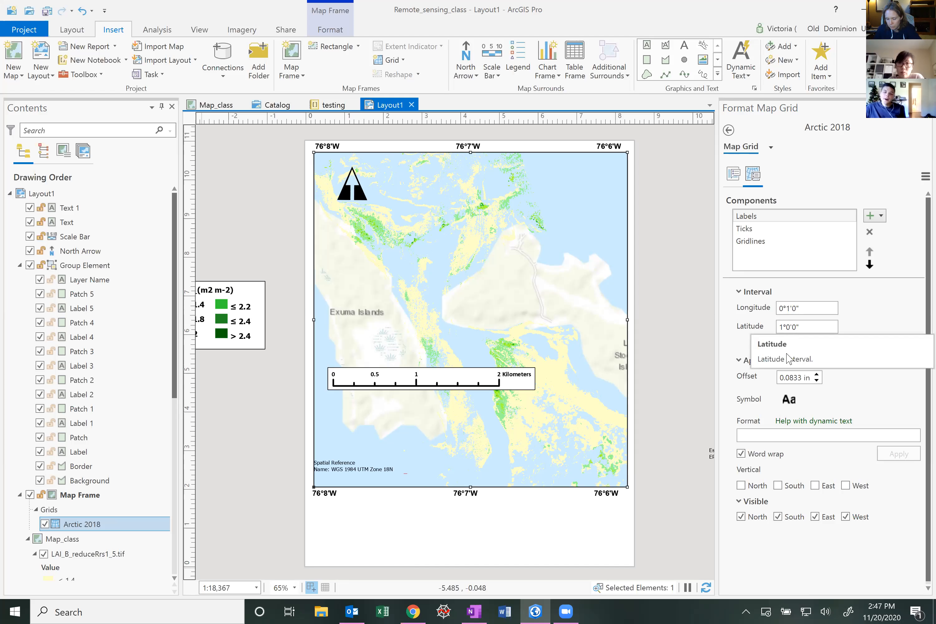
{"action": "left_click", "coordinate": [783, 327]}
{"action": "key", "text": "BackSpace"}
{"action": "type", "text": "0"}
{"action": "key", "text": "Right"}
{"action": "type", "text": "1"}
{"action": "key", "text": "Delete"}
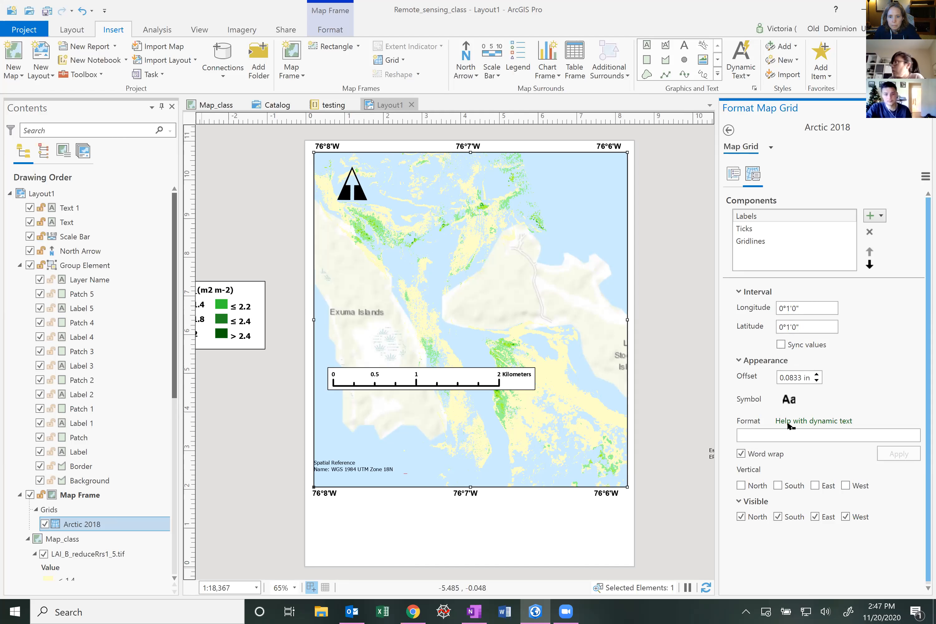
{"action": "left_click", "coordinate": [707, 587]}
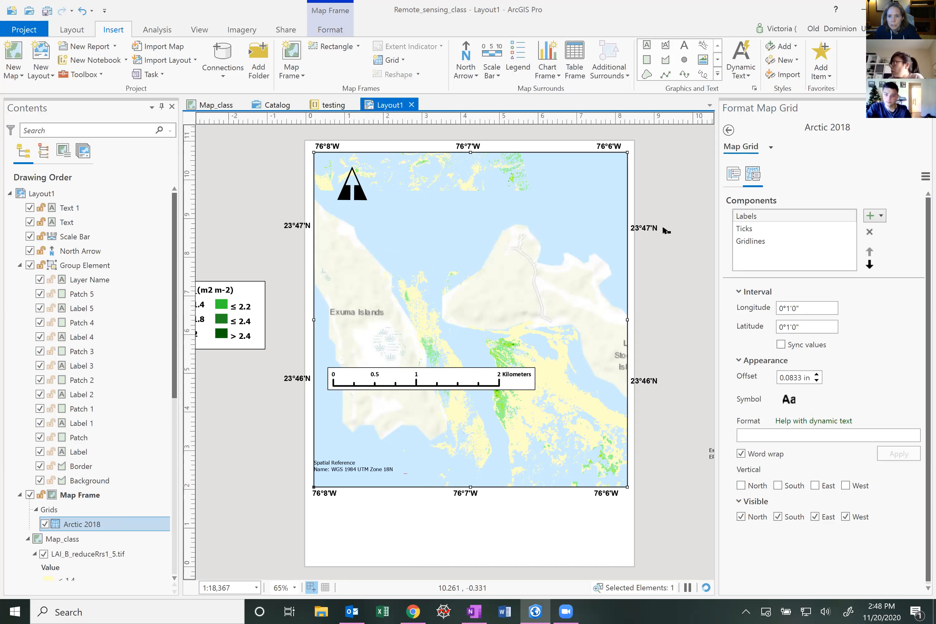
Change the grid labels' text color to red and apply it
{"action": "left_click", "coordinate": [788, 400]}
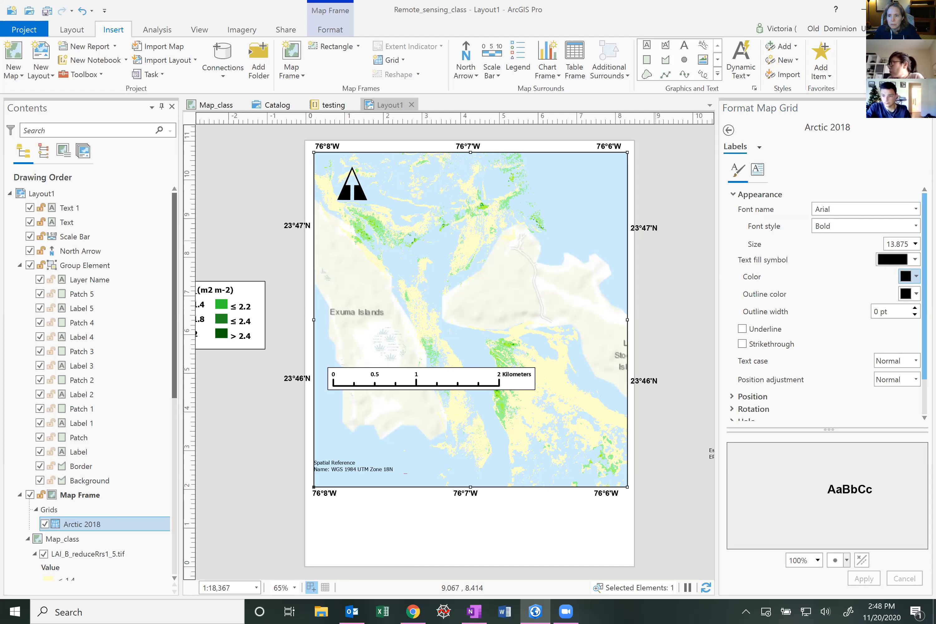
{"action": "left_click", "coordinate": [910, 277]}
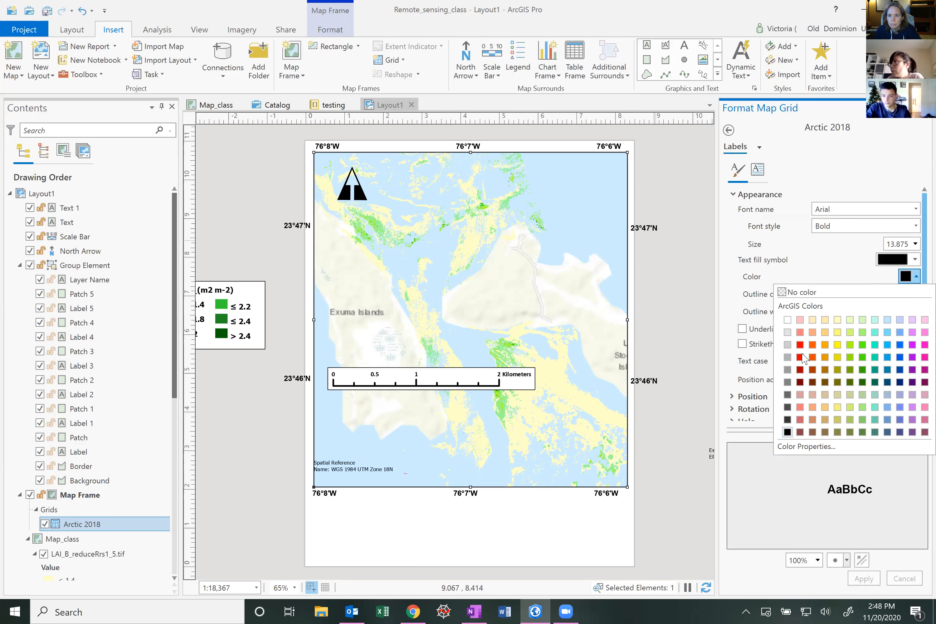
{"action": "left_click", "coordinate": [797, 342]}
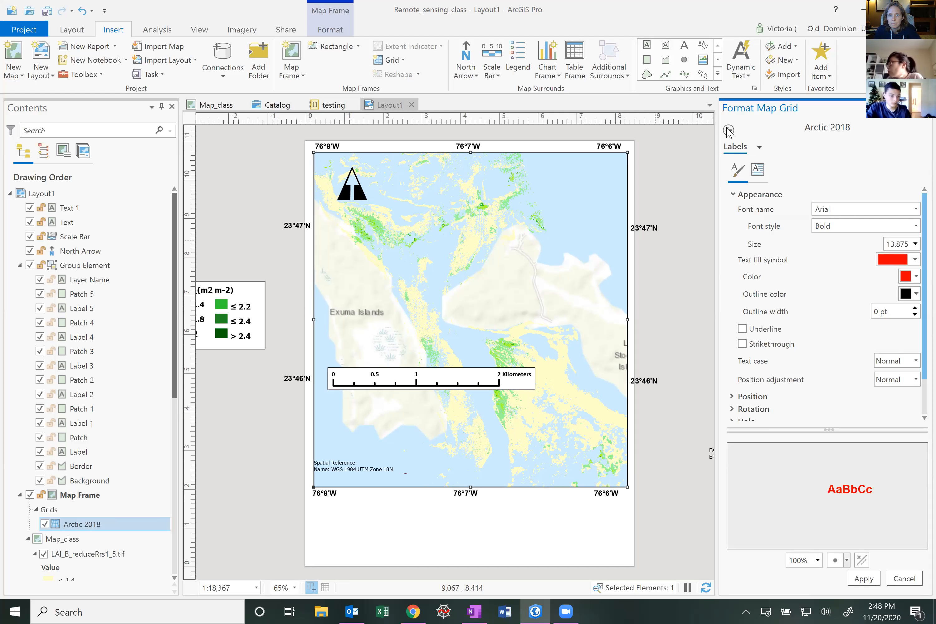
{"action": "left_click", "coordinate": [863, 578]}
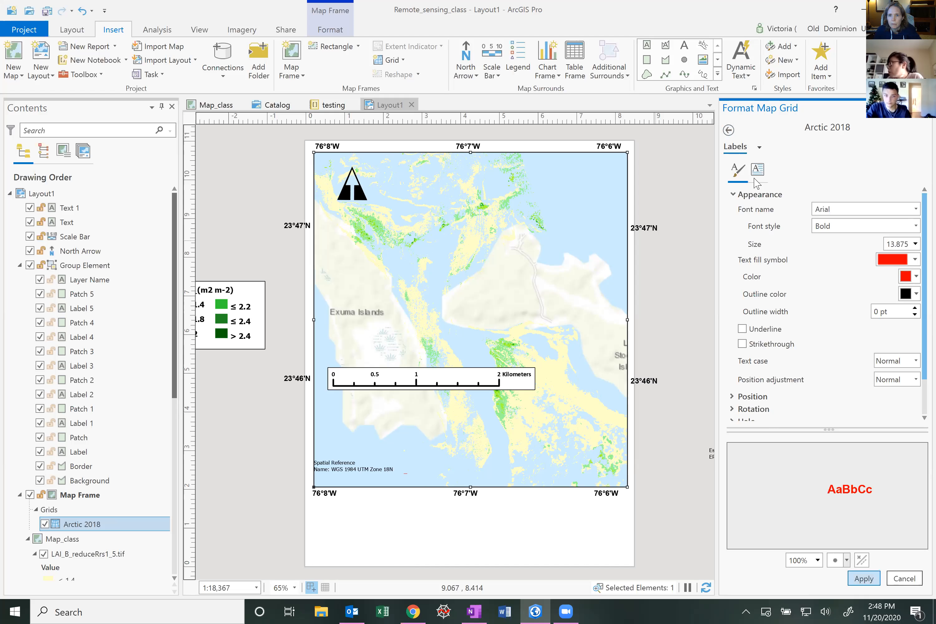
{"action": "left_click", "coordinate": [728, 130]}
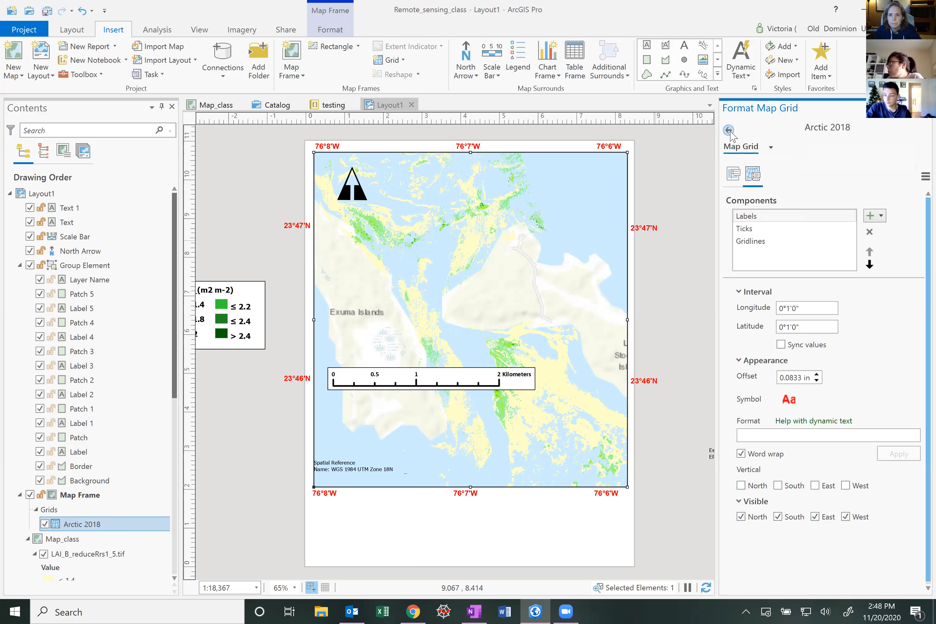
Set the grid ticks' longitude and latitude intervals to 0°1'0"
{"action": "left_click", "coordinate": [744, 228]}
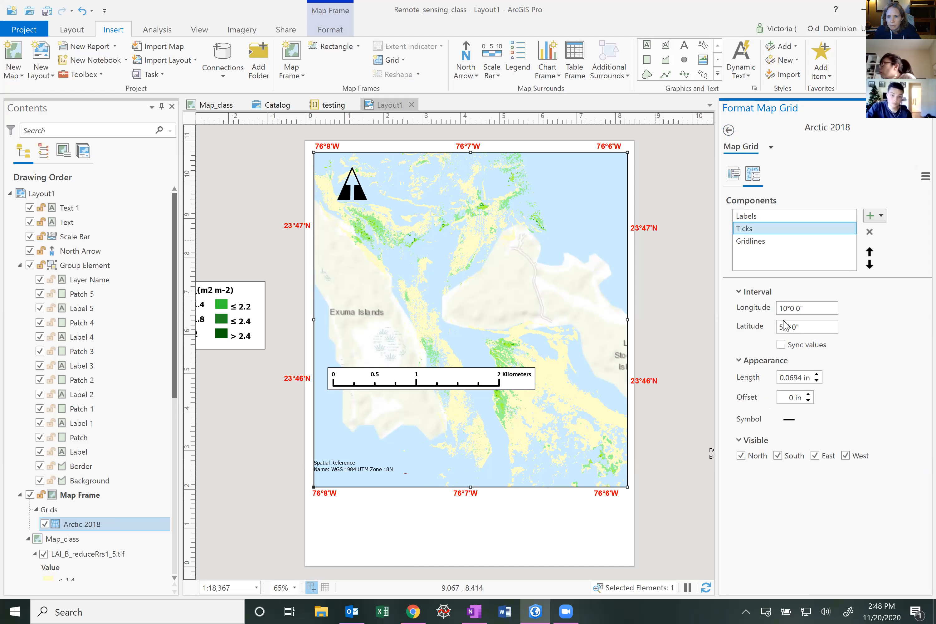
{"action": "left_click", "coordinate": [780, 308]}
{"action": "key", "text": "BackSpace"}
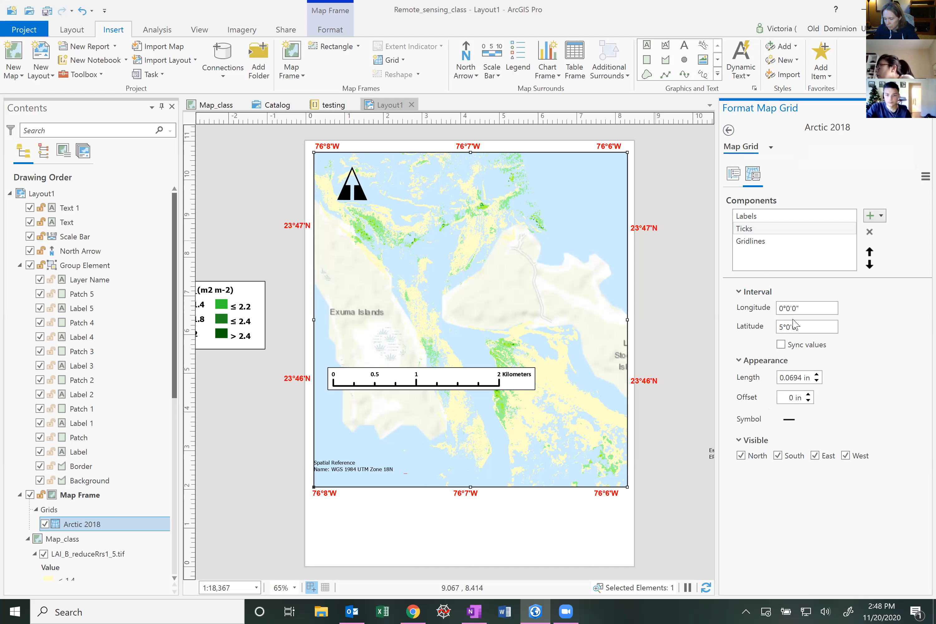
{"action": "type", "text": "1"}
{"action": "left_click", "coordinate": [780, 327]}
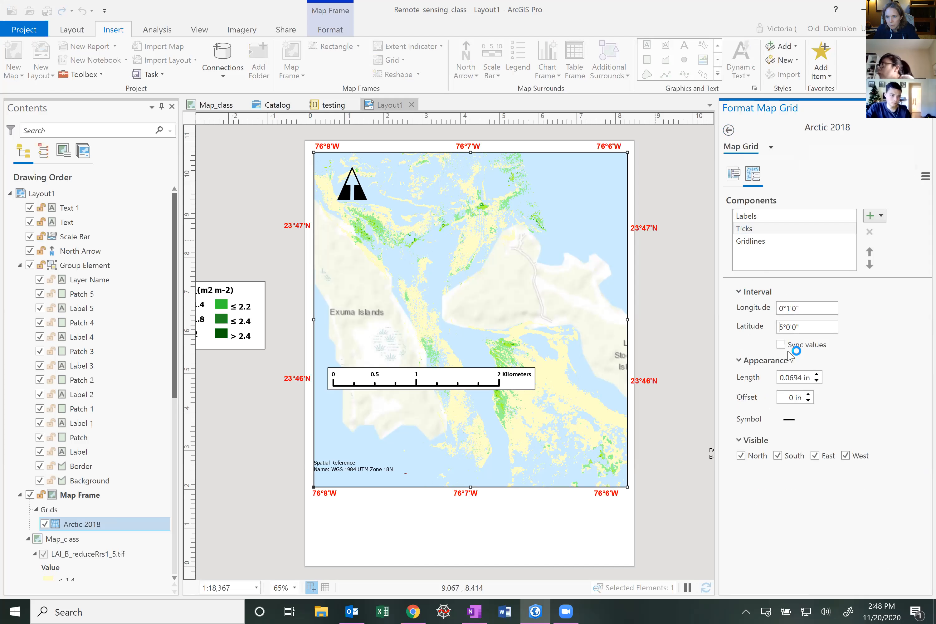
{"action": "type", "text": "0"}
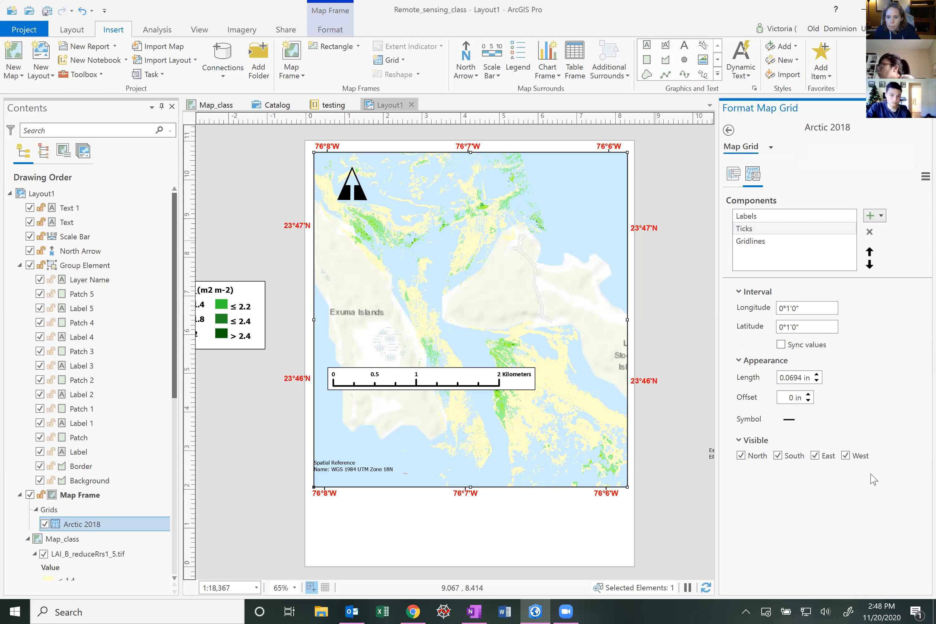
{"action": "left_click", "coordinate": [708, 590]}
{"action": "left_click", "coordinate": [809, 547]}
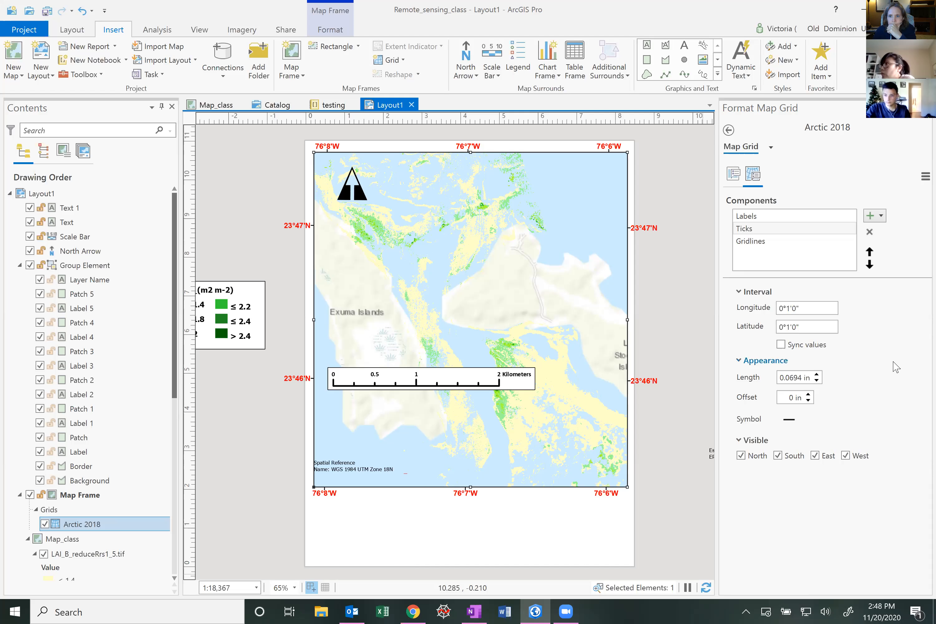
{"action": "left_click", "coordinate": [881, 216]}
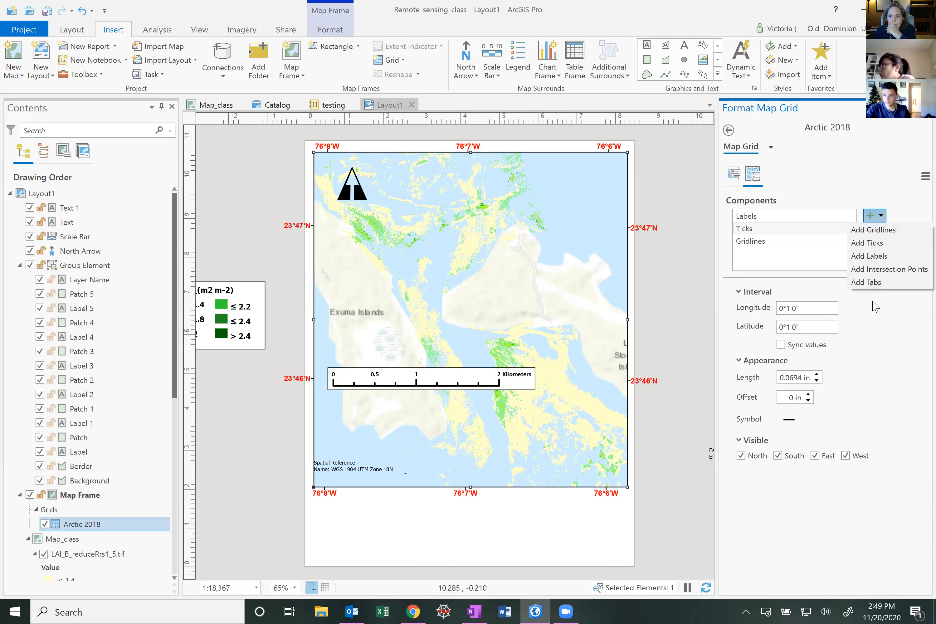
{"action": "left_click", "coordinate": [789, 549]}
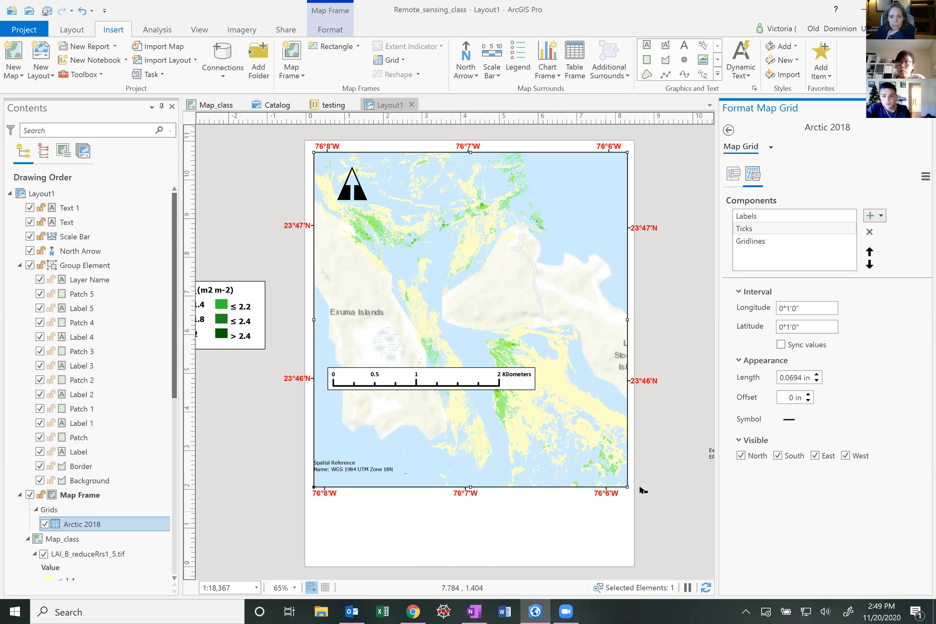
Resize the map frame smaller from its lower-right corner
{"action": "left_click", "coordinate": [627, 486]}
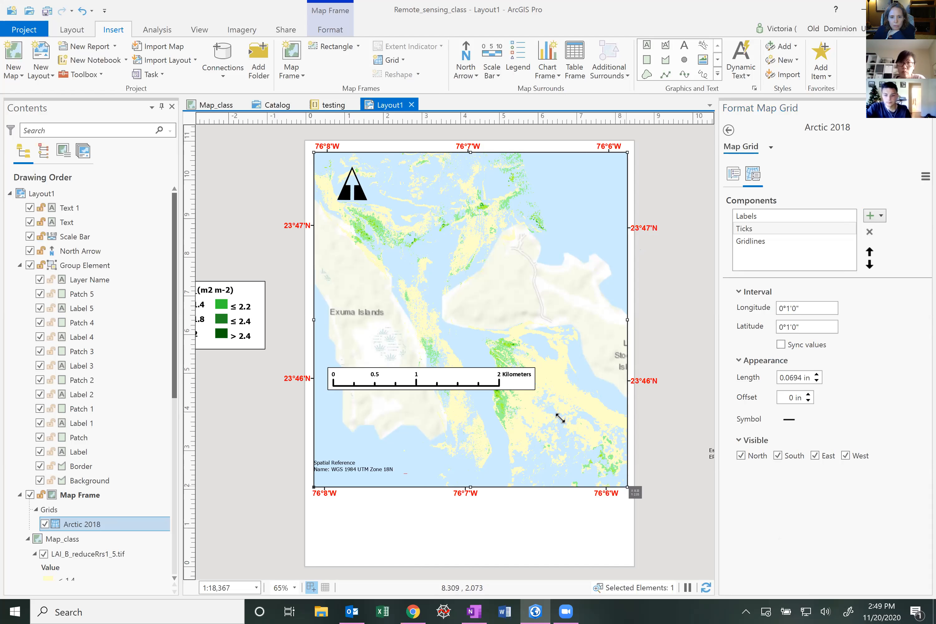
{"action": "left_click_drag", "start_coordinate": [560, 418], "coordinate": [579, 447]}
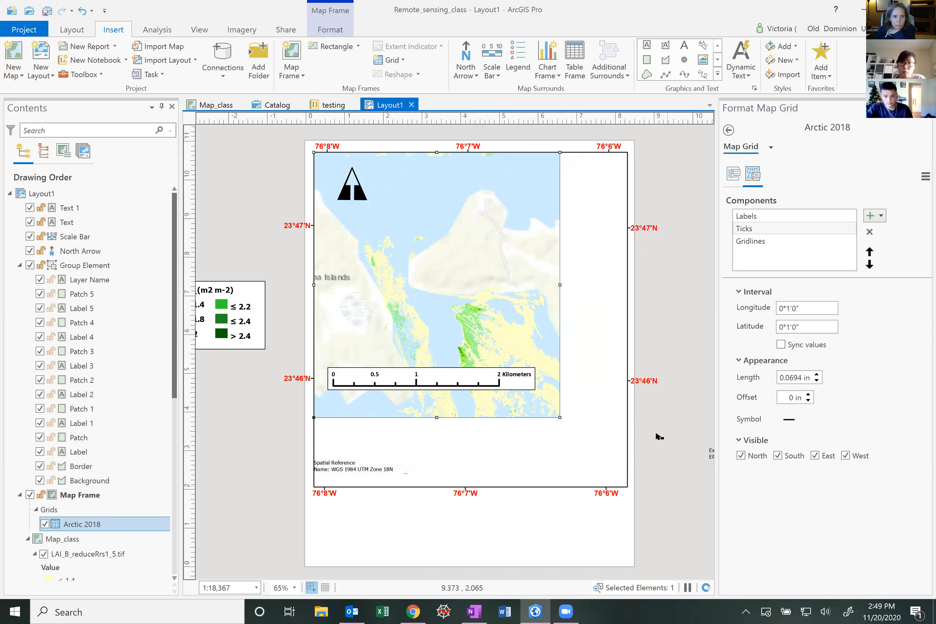
Open the layout's properties and set the page width to 11 in
{"action": "left_click", "coordinate": [72, 31]}
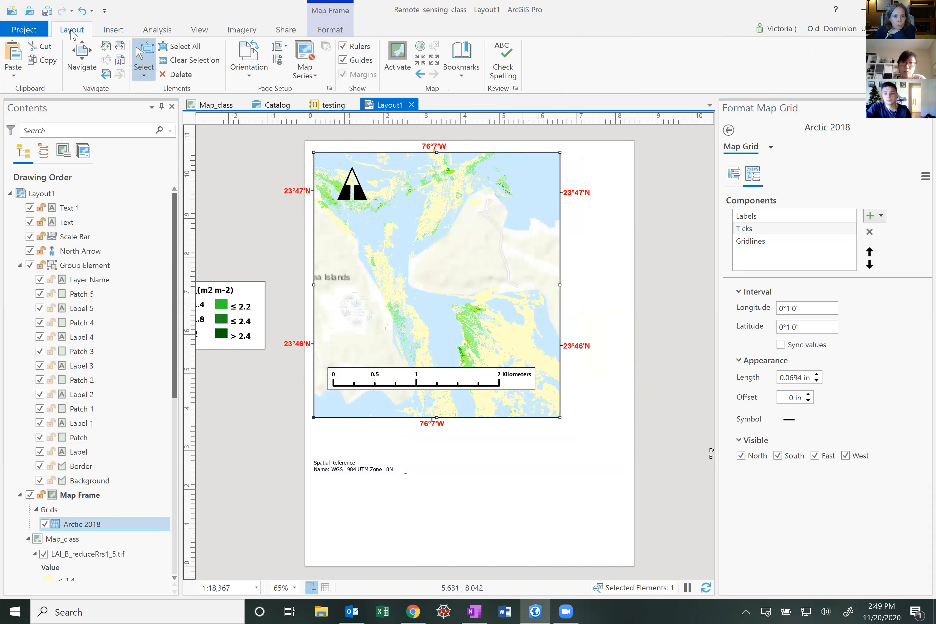
{"action": "left_click", "coordinate": [43, 195]}
{"action": "right_click", "coordinate": [42, 195]}
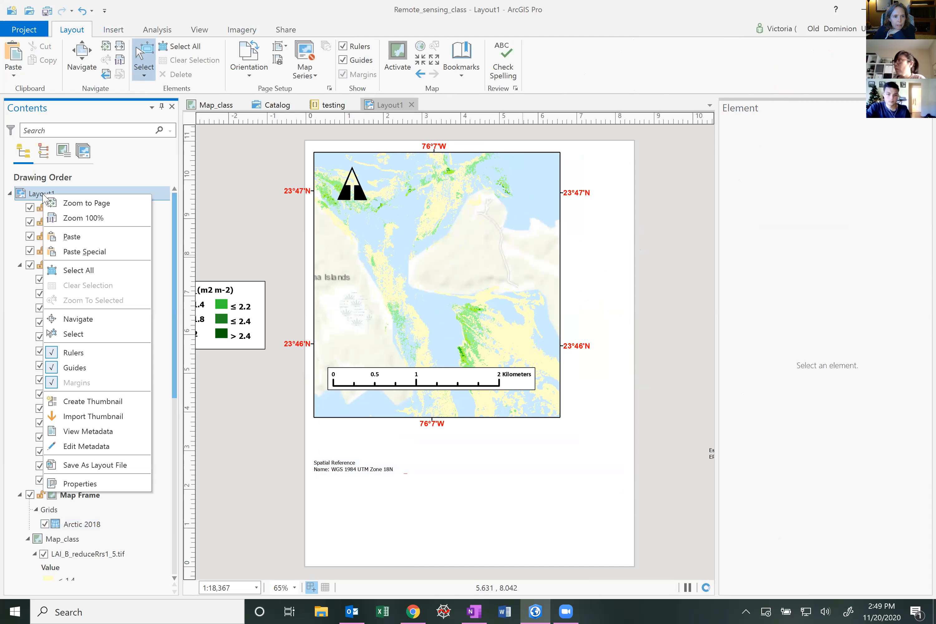
{"action": "left_click", "coordinate": [99, 487]}
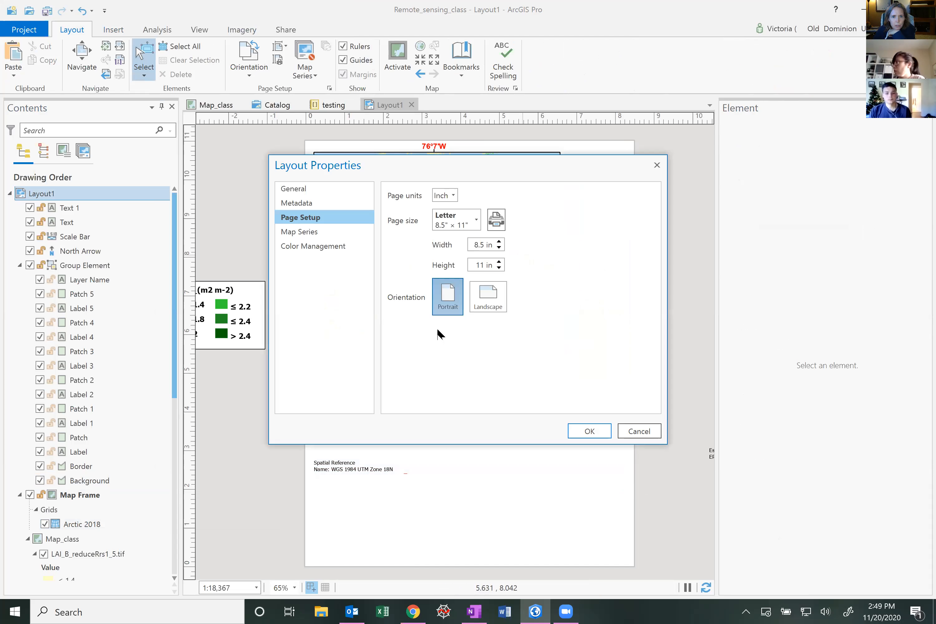
{"action": "left_click", "coordinate": [494, 244]}
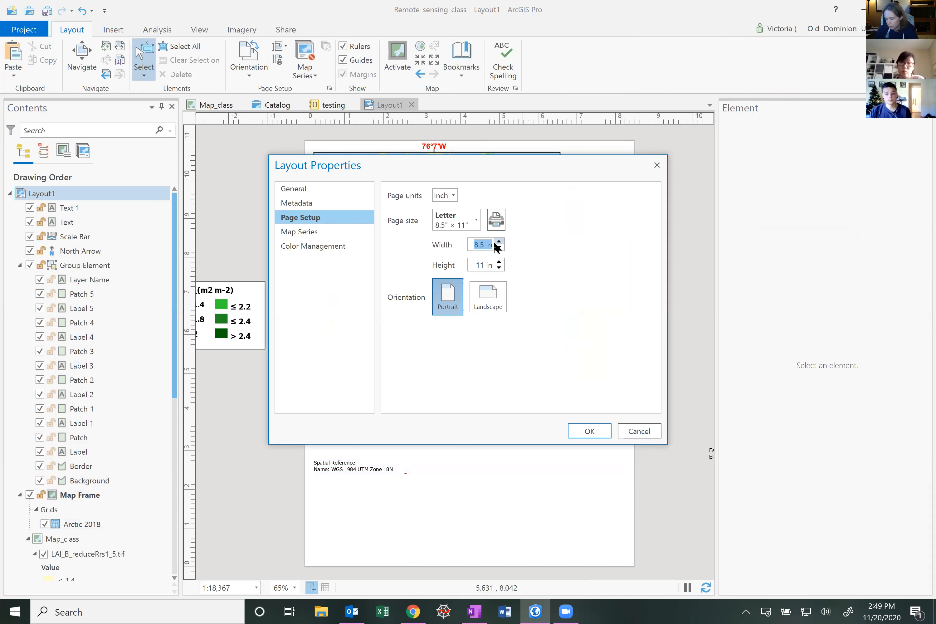
{"action": "type", "text": "11"}
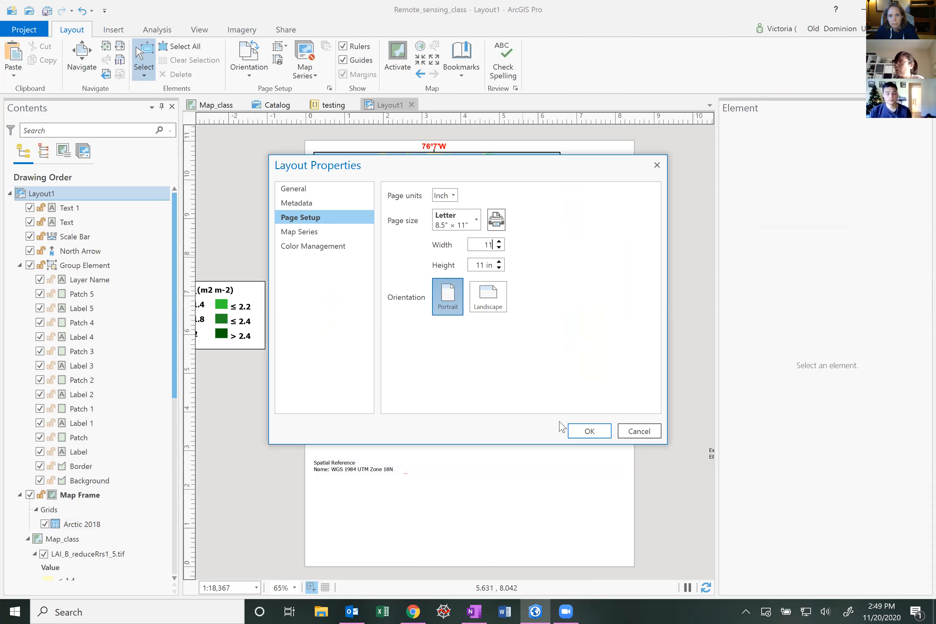
{"action": "left_click", "coordinate": [575, 432]}
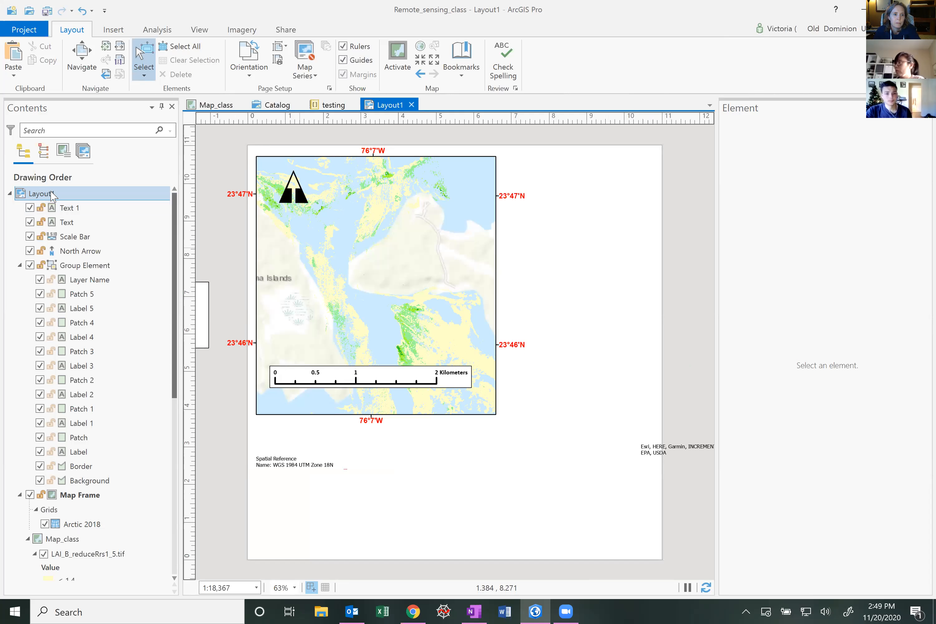
Move the map frame down and to the right on the widened page
{"action": "left_click", "coordinate": [95, 495]}
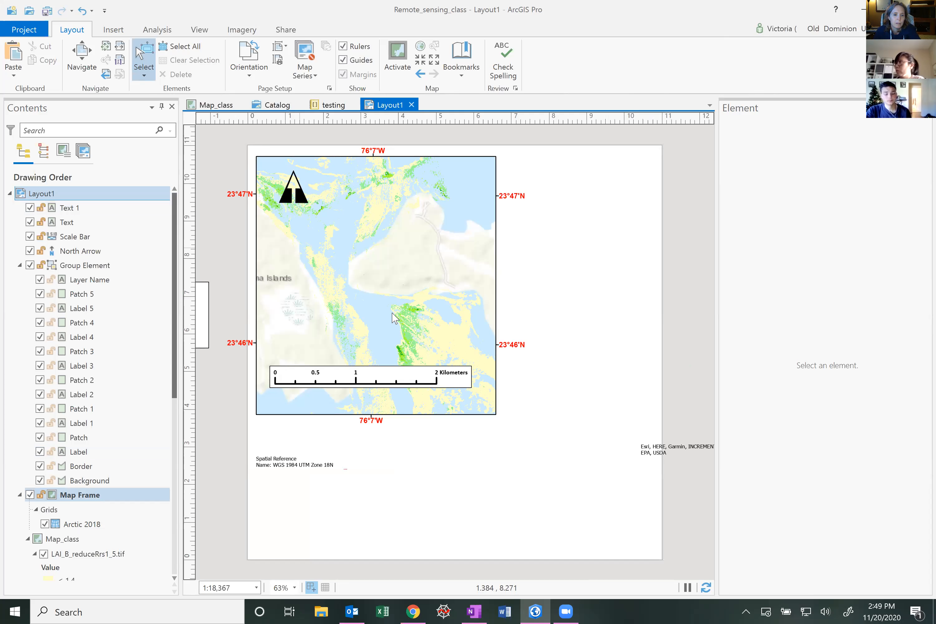
{"action": "left_click_drag", "start_coordinate": [376, 284], "coordinate": [512, 363]}
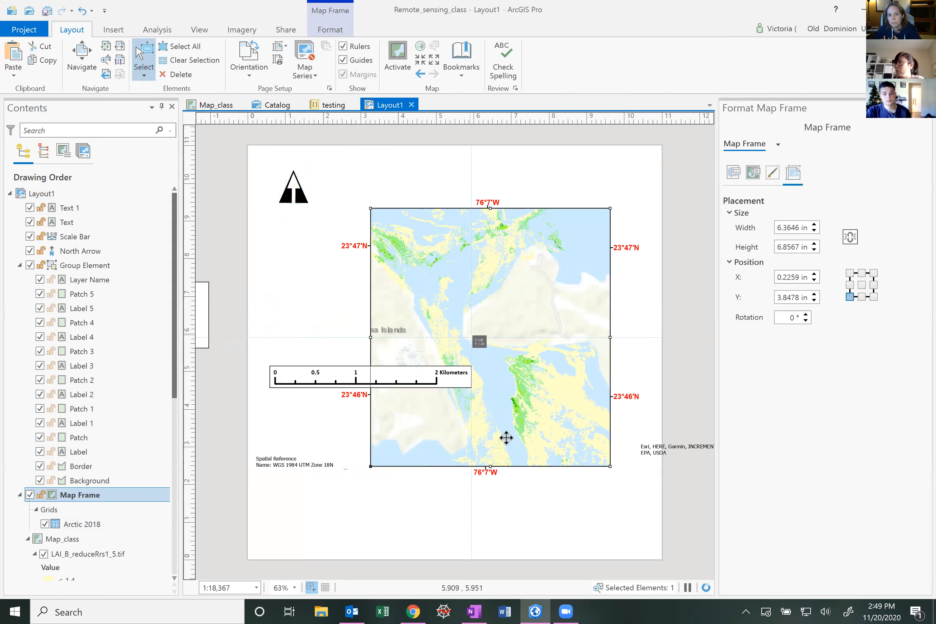
{"action": "left_click", "coordinate": [559, 520]}
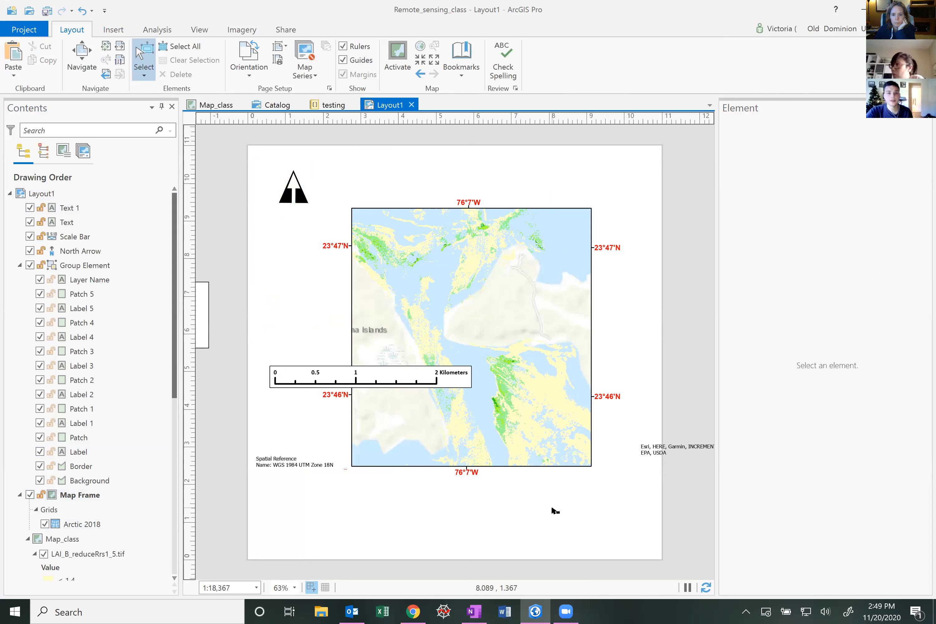
Examine the Arctic 2018 grid's options, label components and label symbol settings
{"action": "double_click", "coordinate": [84, 524]}
{"action": "right_click", "coordinate": [86, 525]}
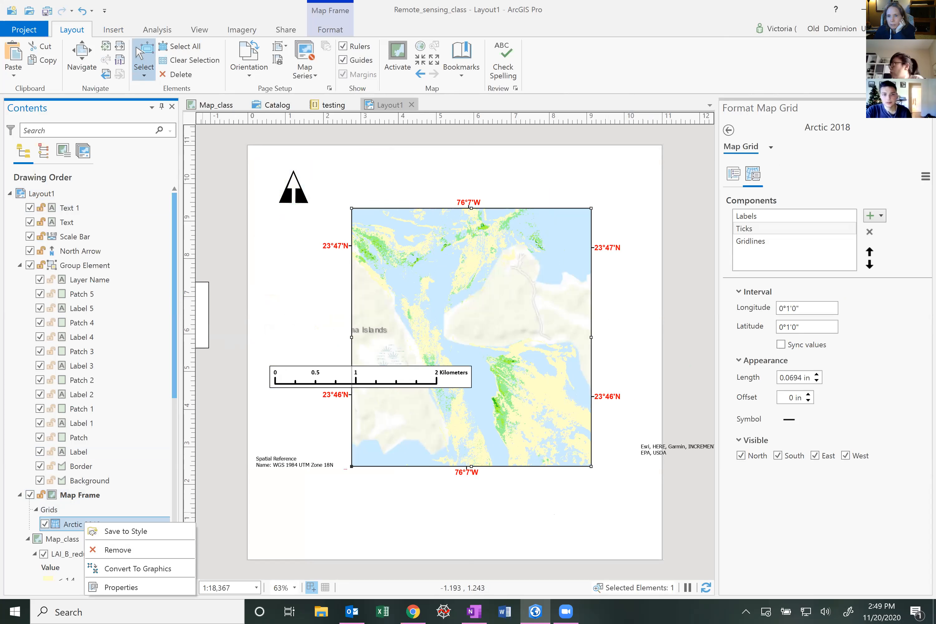
{"action": "left_click", "coordinate": [788, 219]}
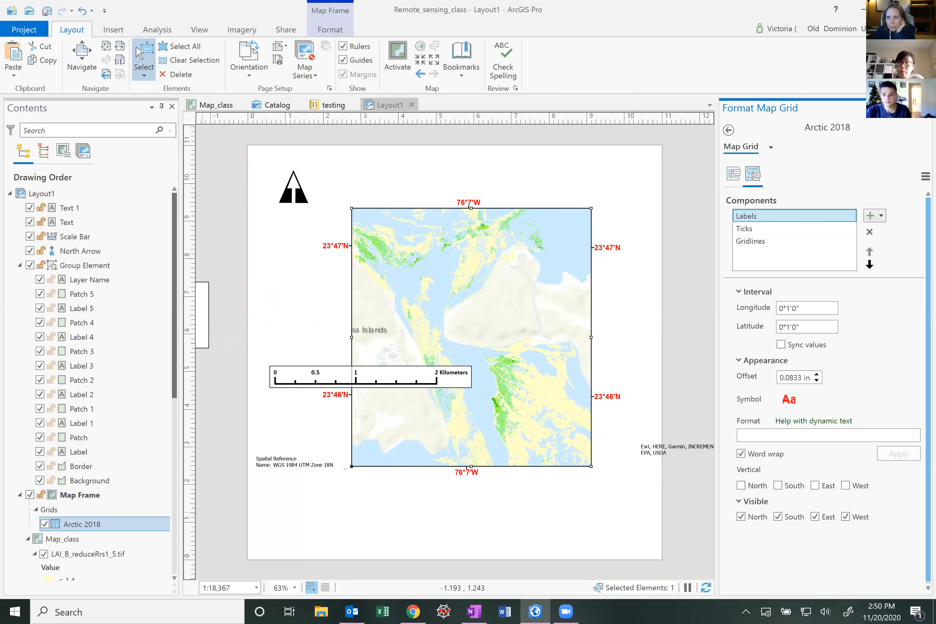
{"action": "left_click", "coordinate": [925, 176]}
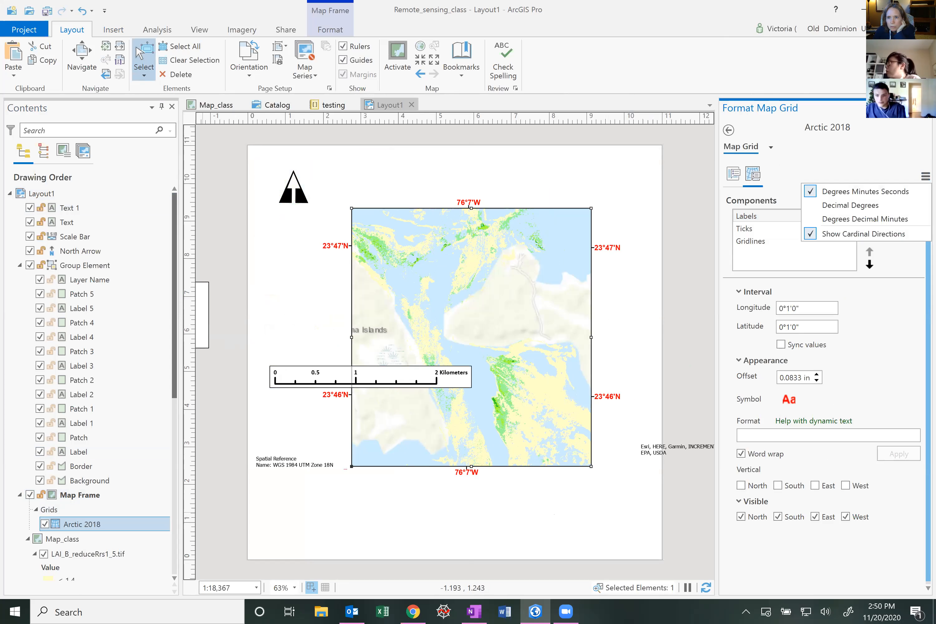
{"action": "left_click", "coordinate": [831, 166]}
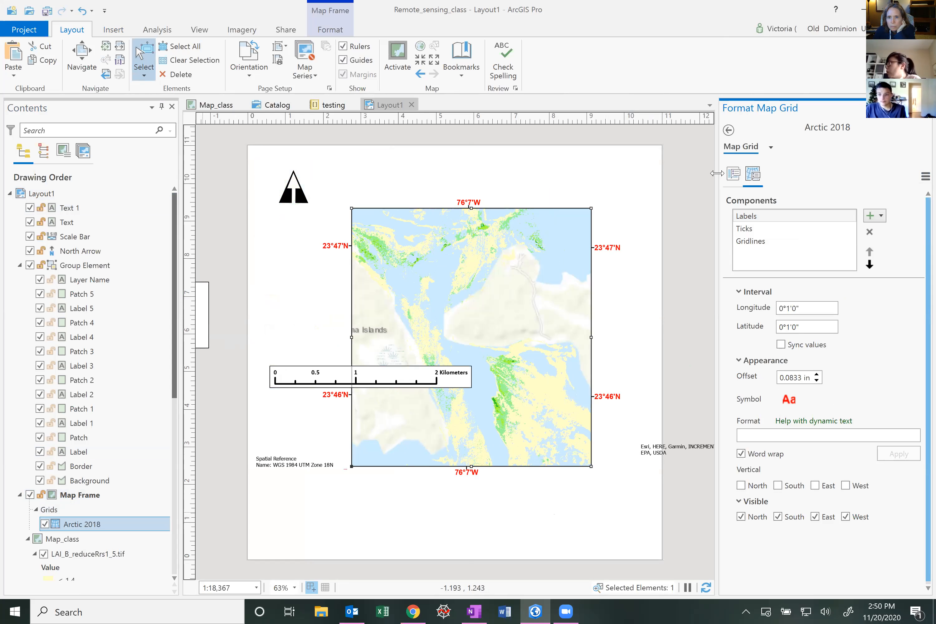
{"action": "left_click", "coordinate": [734, 176]}
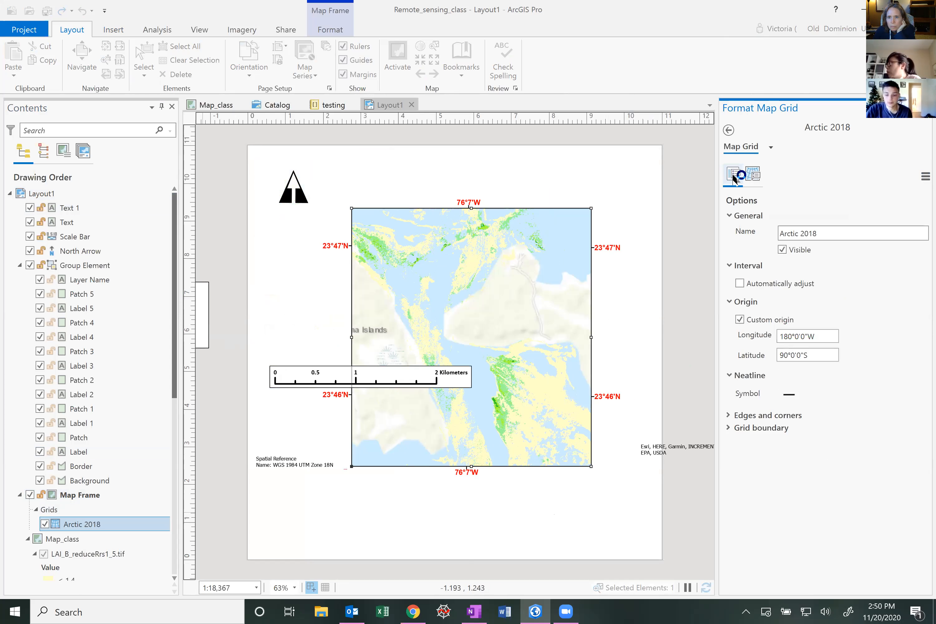
{"action": "left_click", "coordinate": [752, 175]}
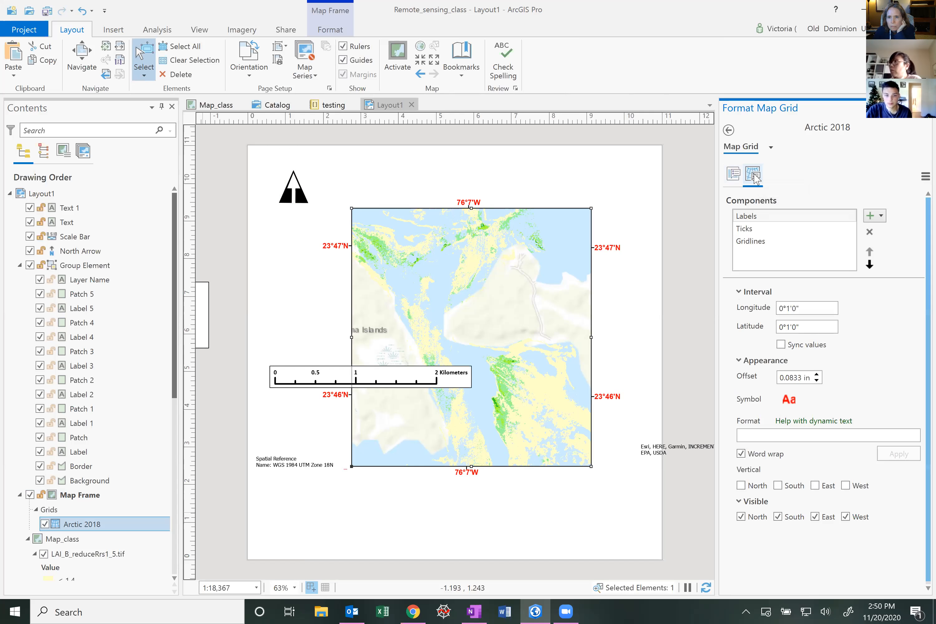
{"action": "left_click", "coordinate": [734, 176]}
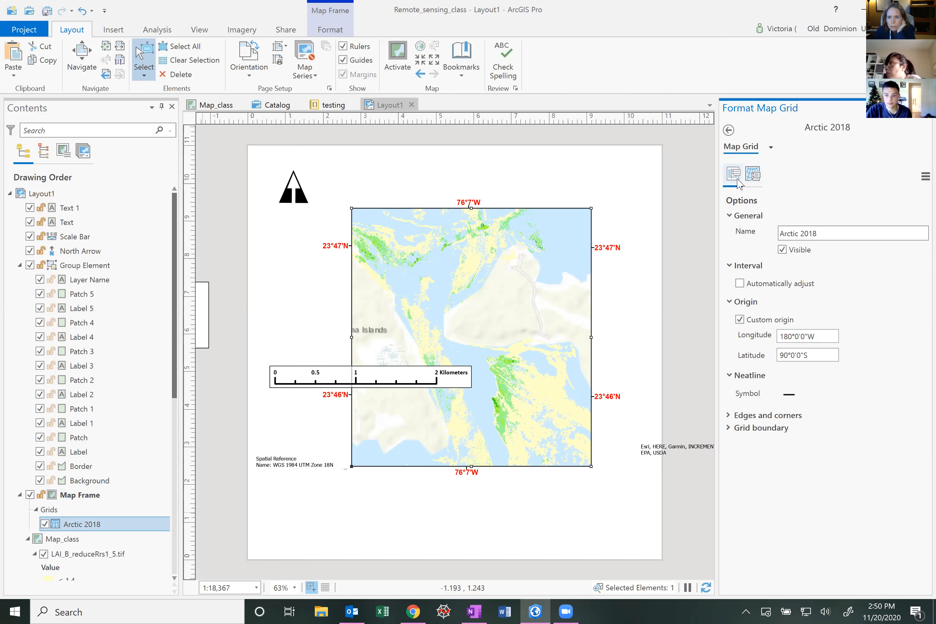
{"action": "left_click", "coordinate": [753, 175]}
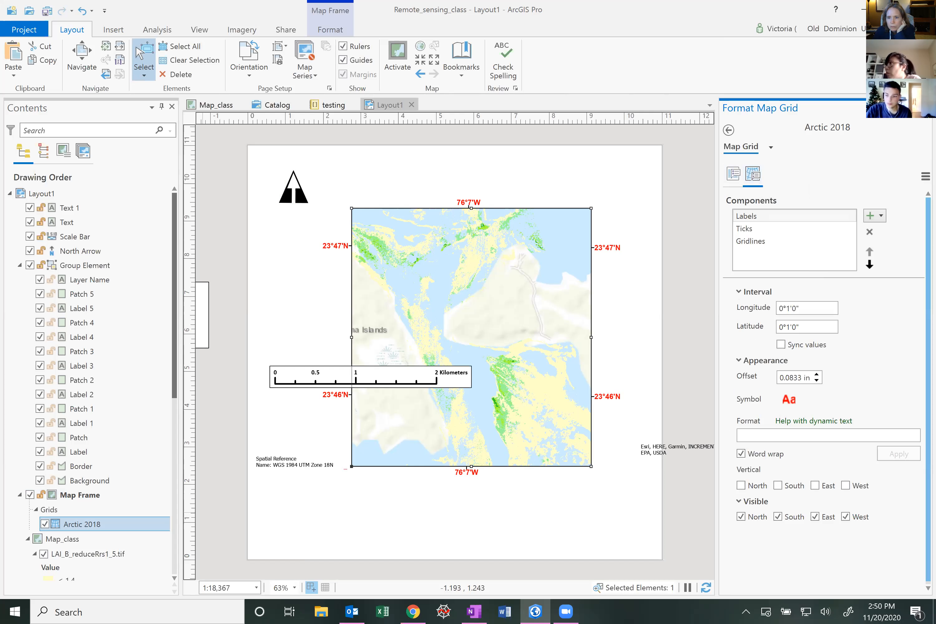
{"action": "left_click", "coordinate": [787, 401]}
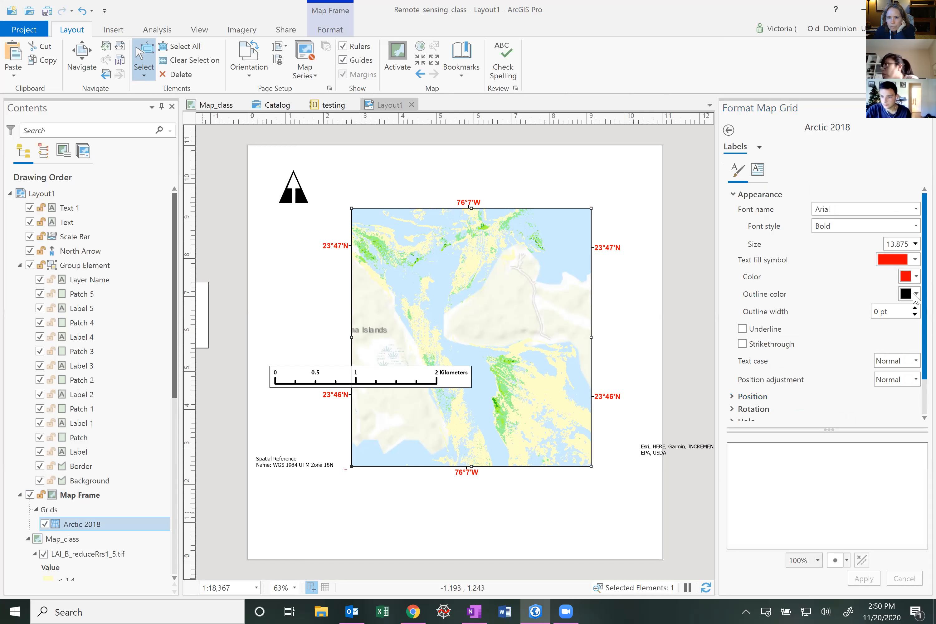
{"action": "left_click", "coordinate": [728, 130]}
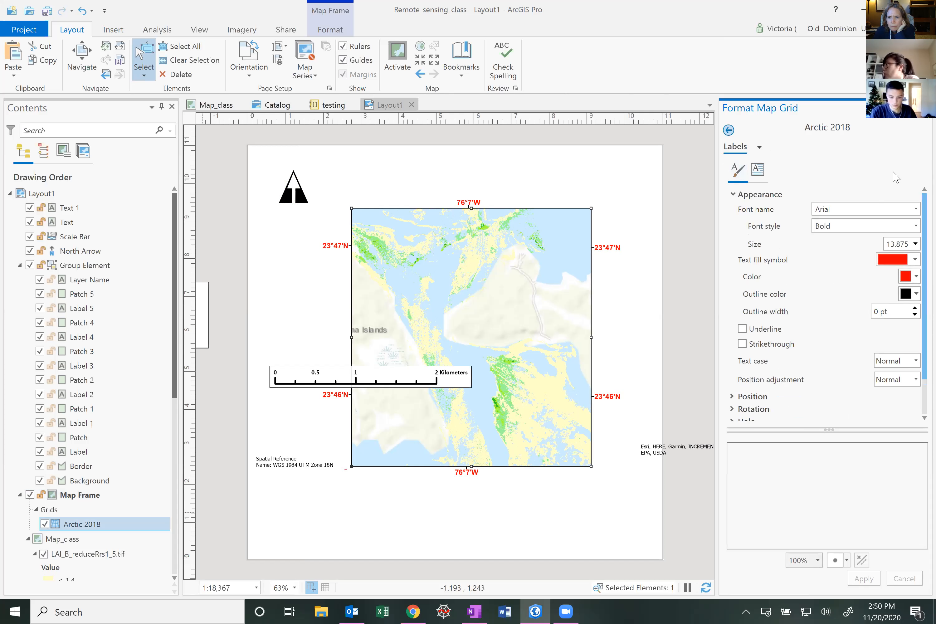
Turn the grid labels' cardinal directions off and back on
{"action": "left_click", "coordinate": [925, 176]}
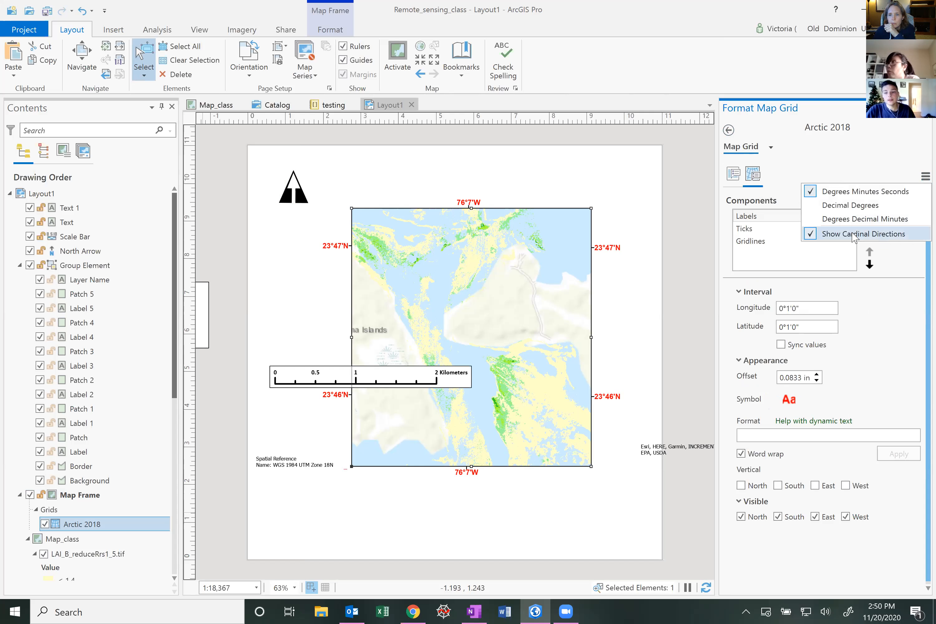
{"action": "left_click", "coordinate": [811, 236]}
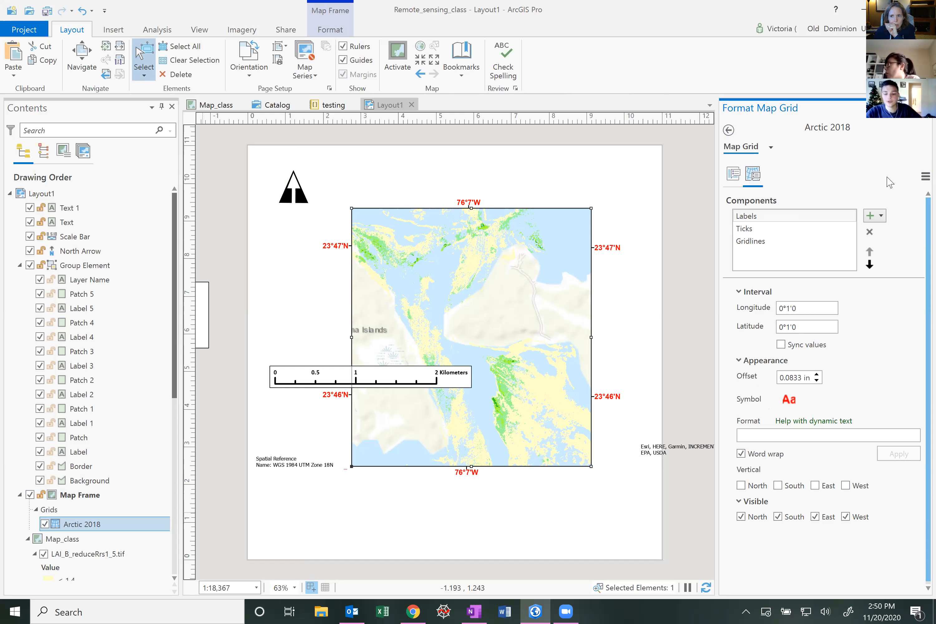
{"action": "left_click", "coordinate": [925, 176]}
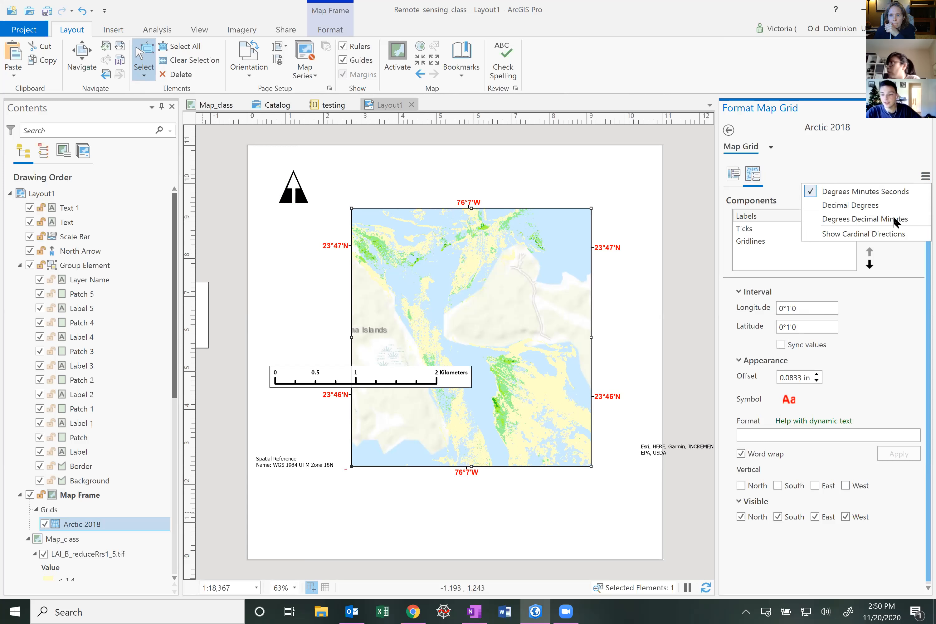
{"action": "left_click", "coordinate": [890, 234]}
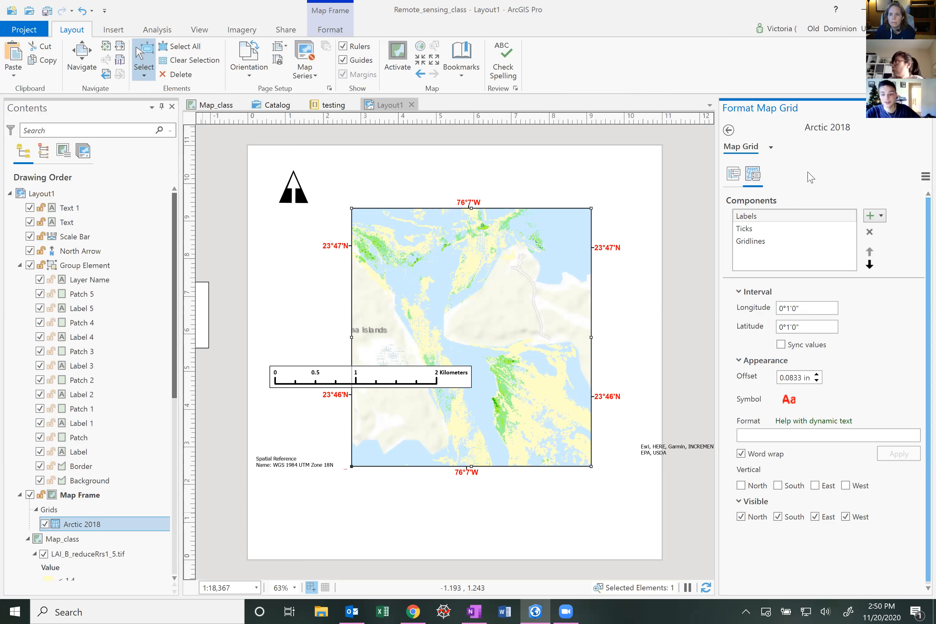
Examine the grid labels' text symbol appearance and output settings
{"action": "left_click", "coordinate": [770, 149]}
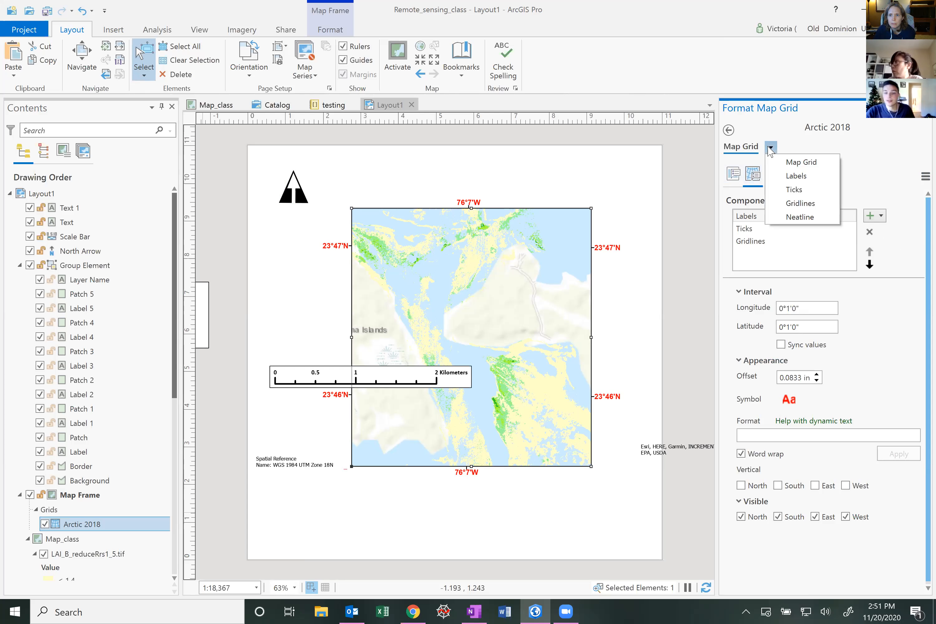
{"action": "left_click", "coordinate": [805, 178]}
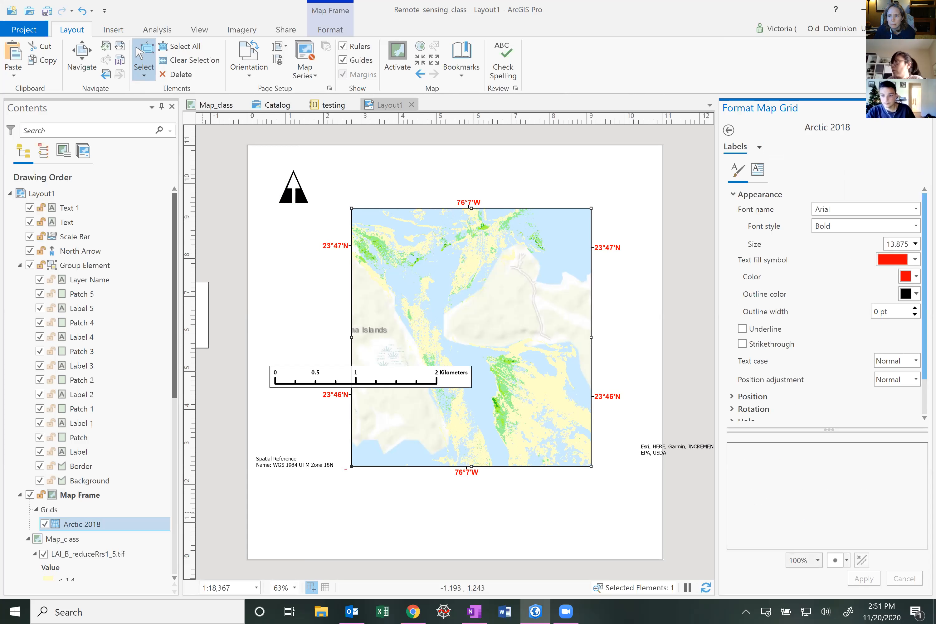
{"action": "scroll", "coordinate": [751, 423], "scroll_direction": "down", "scroll_amount": 2}
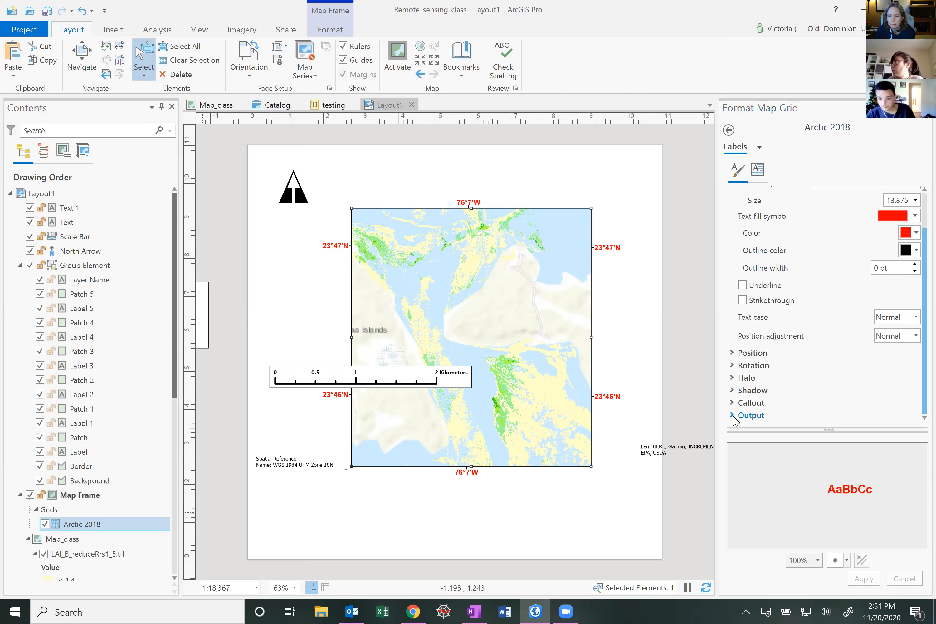
{"action": "left_click", "coordinate": [733, 416]}
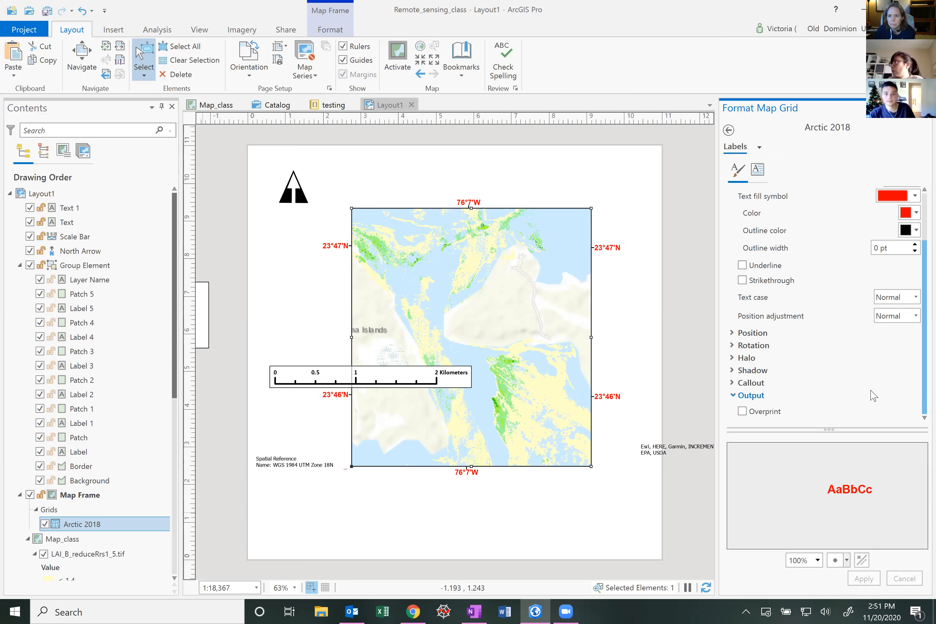
{"action": "scroll", "coordinate": [872, 396], "scroll_direction": "up", "scroll_amount": 3}
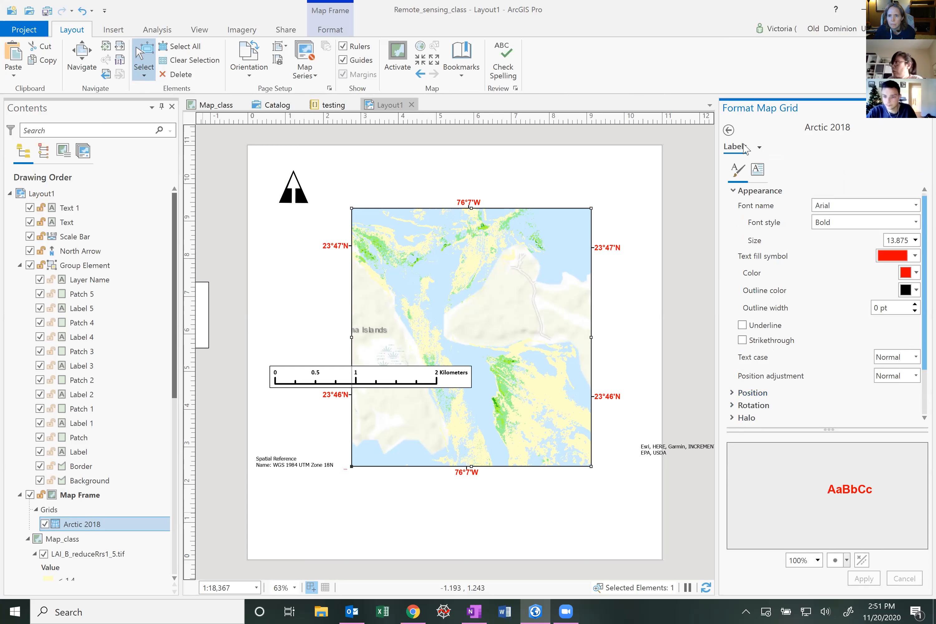
{"action": "left_click", "coordinate": [759, 147]}
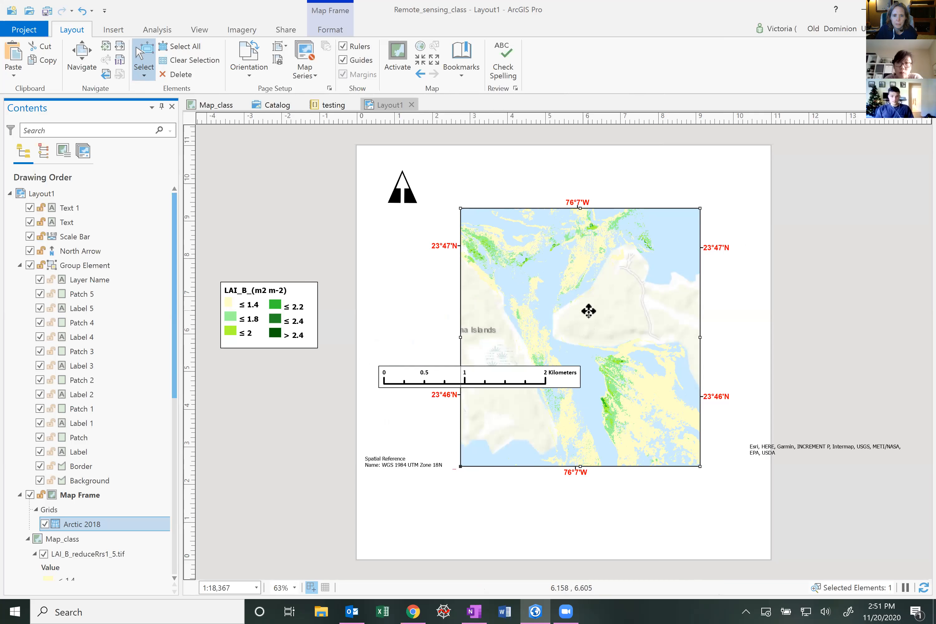
Move the main map frame down and to the left on the page, then deselect it
{"action": "left_click_drag", "start_coordinate": [534, 334], "coordinate": [454, 371]}
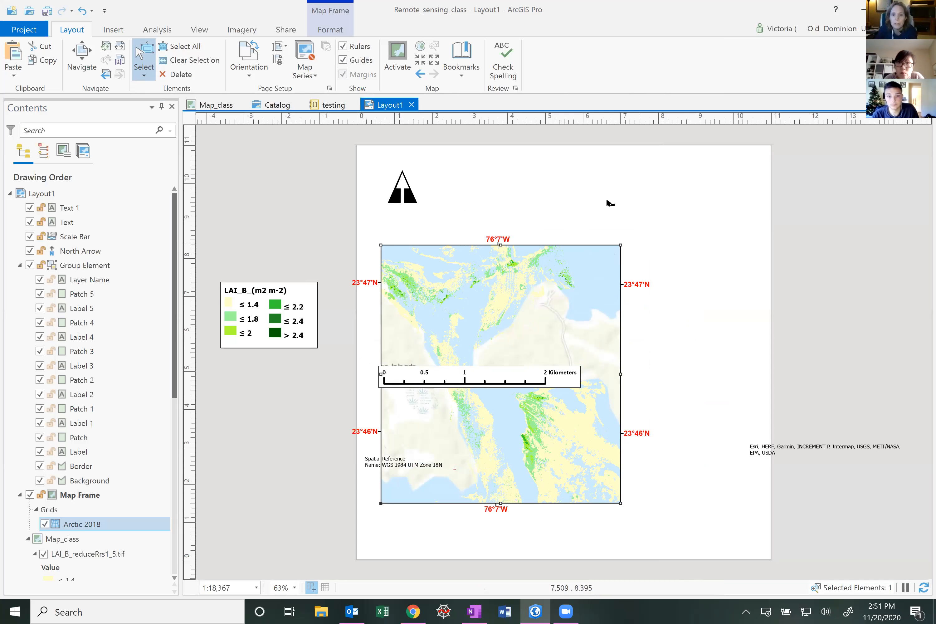
{"action": "left_click", "coordinate": [659, 340]}
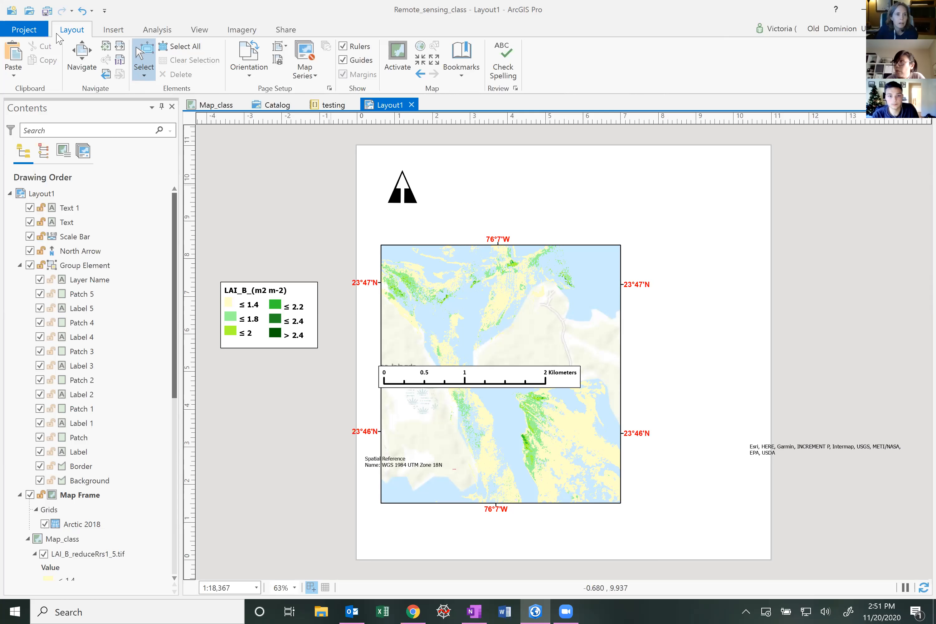
Create a new map in the project
{"action": "left_click", "coordinate": [105, 32]}
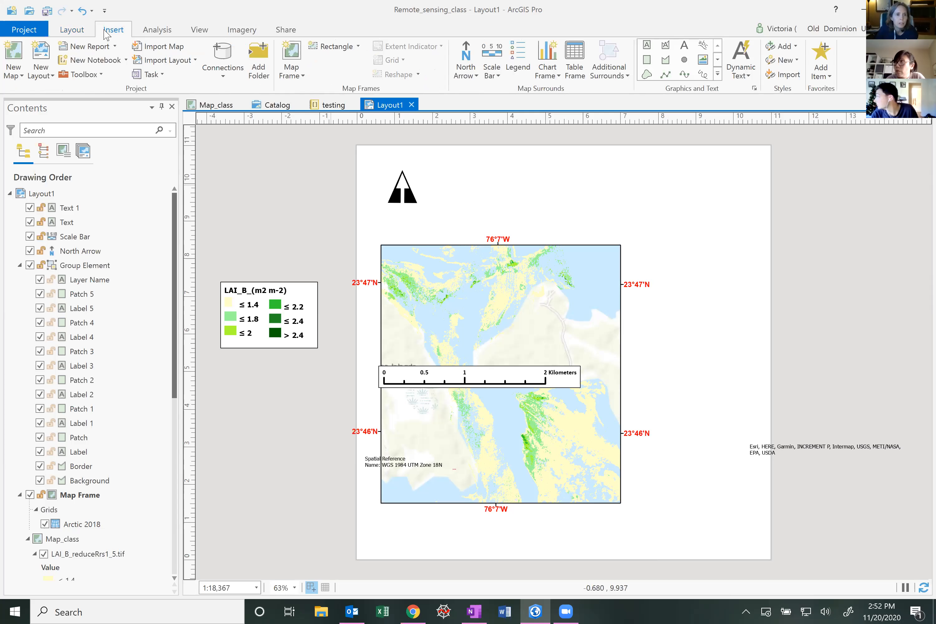
{"action": "left_click", "coordinate": [15, 75]}
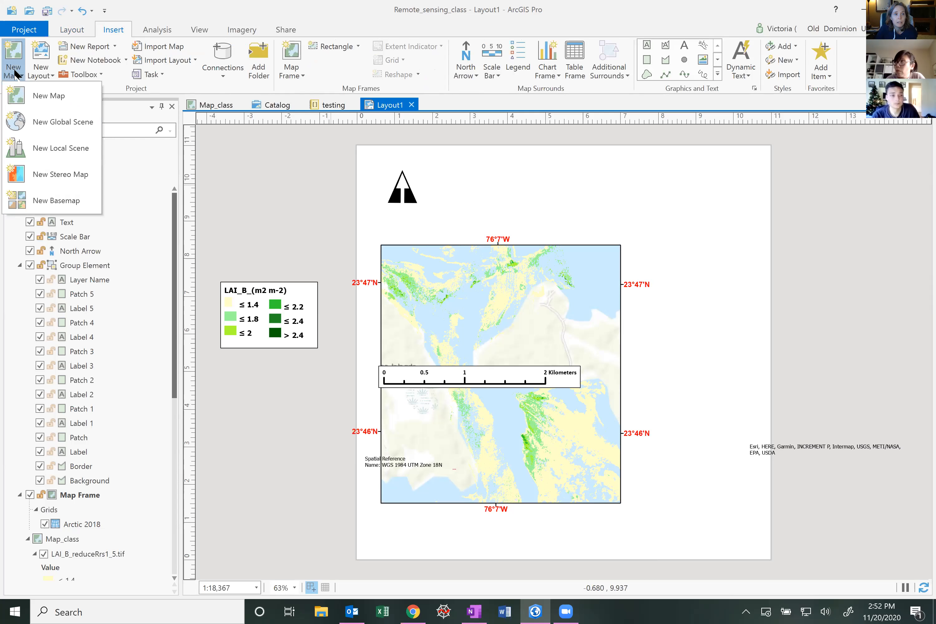
{"action": "left_click", "coordinate": [14, 103]}
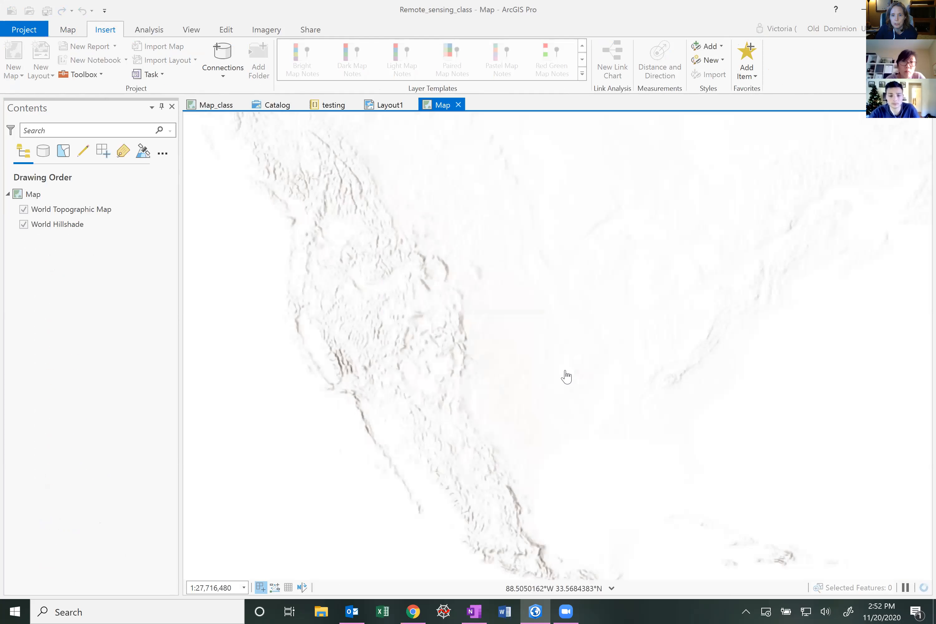
Turn off the World Hillshade layer in the new map
{"action": "scroll", "coordinate": [565, 371], "scroll_direction": "down", "scroll_amount": 2}
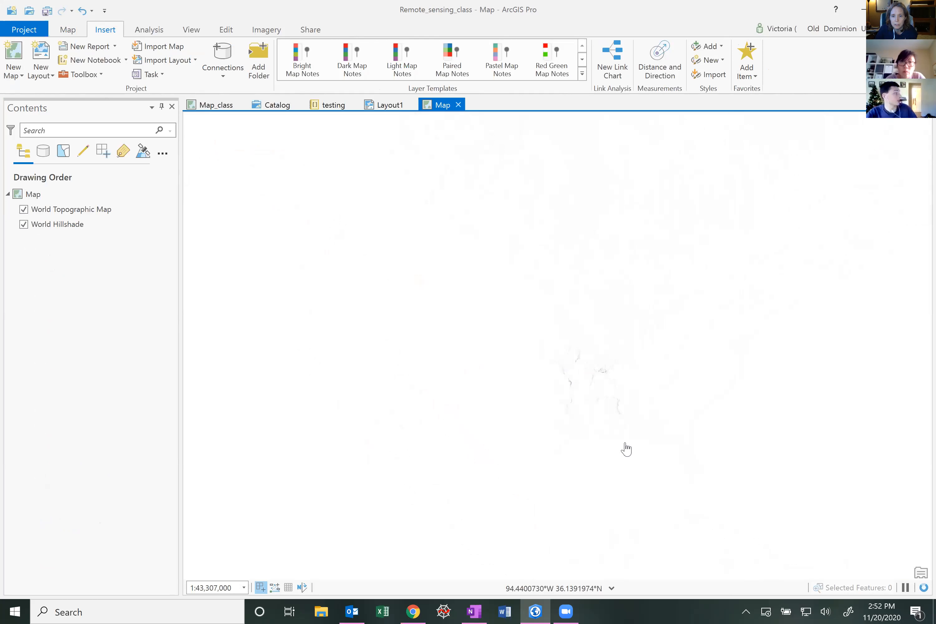
{"action": "scroll", "coordinate": [616, 439], "scroll_direction": "down", "scroll_amount": 5}
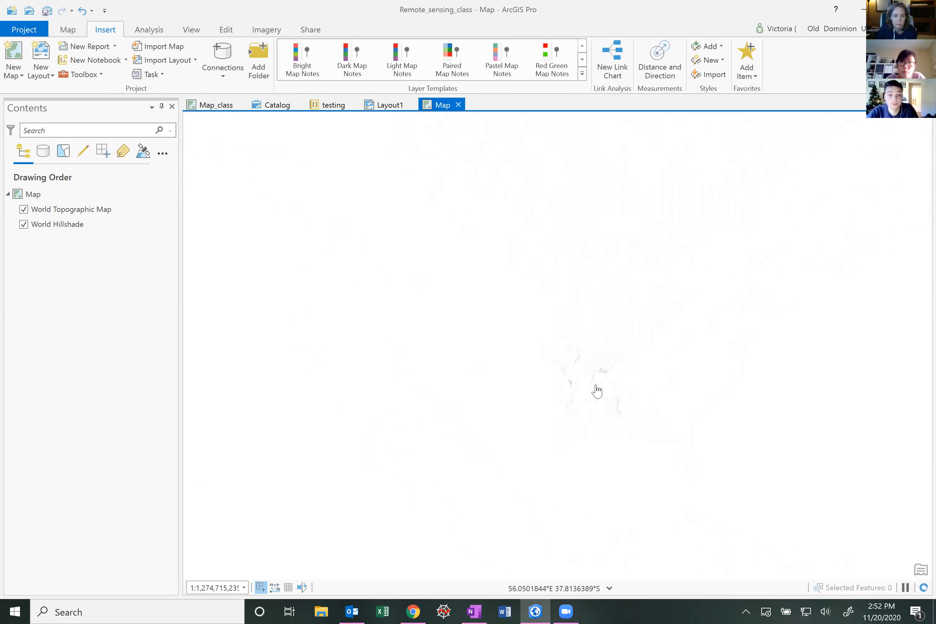
{"action": "left_click", "coordinate": [23, 224]}
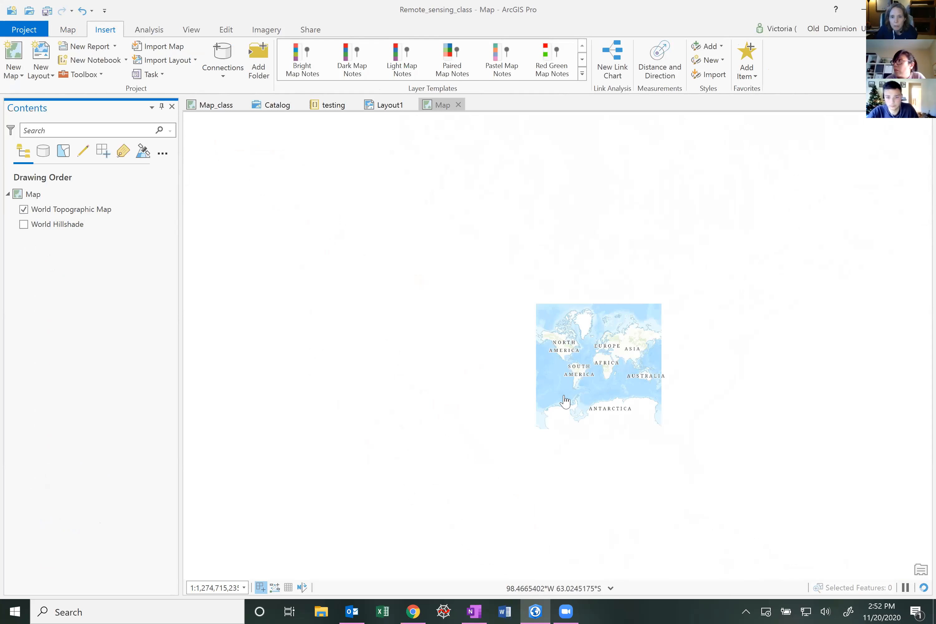
Zoom the new map to the southeastern US and Caribbean and switch its basemap to Light Gray Canvas
{"action": "scroll", "coordinate": [591, 276], "scroll_direction": "up", "scroll_amount": 1}
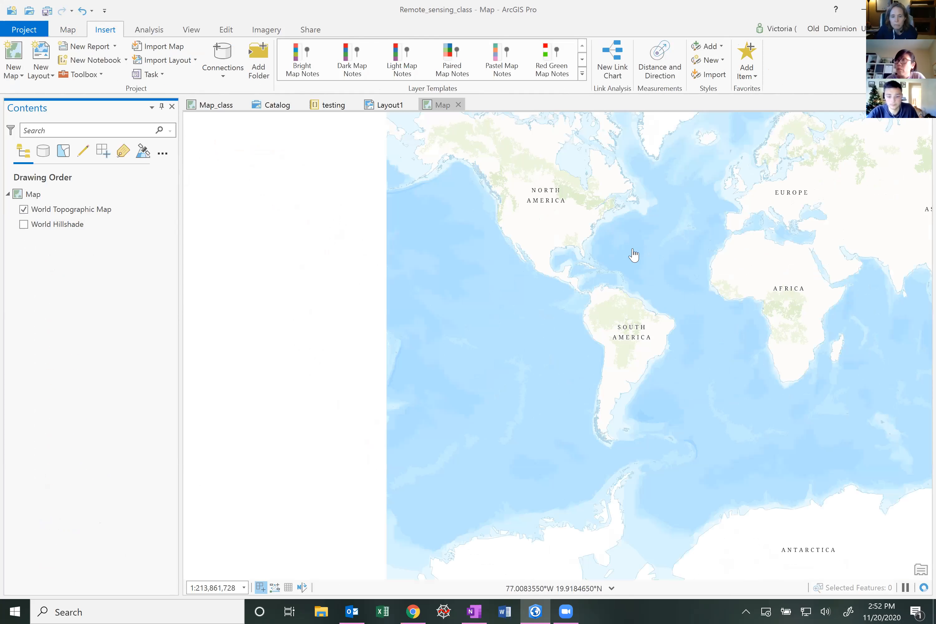
{"action": "scroll", "coordinate": [558, 272], "scroll_direction": "up", "scroll_amount": 2}
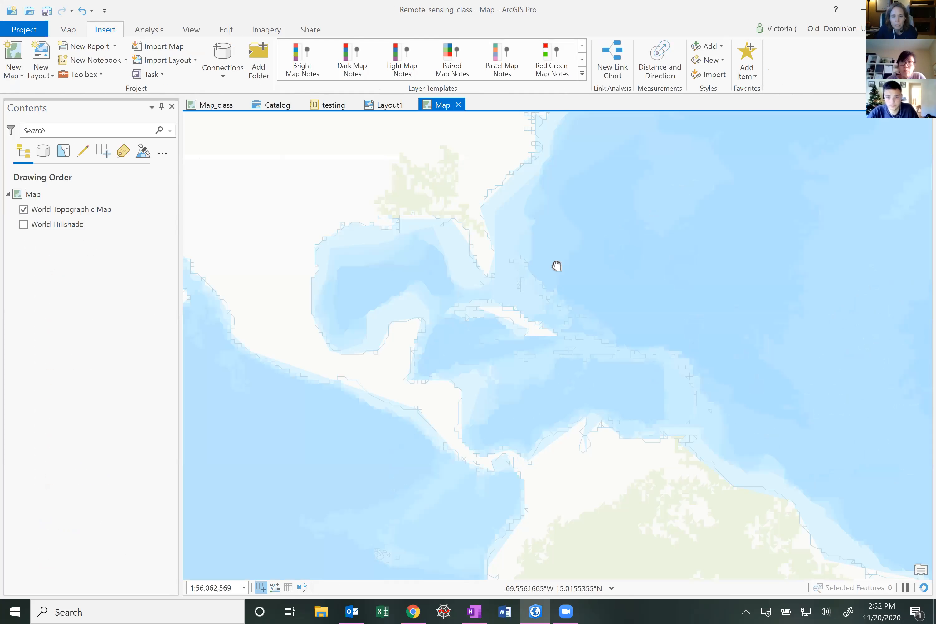
{"action": "scroll", "coordinate": [519, 378], "scroll_direction": "up", "scroll_amount": 1}
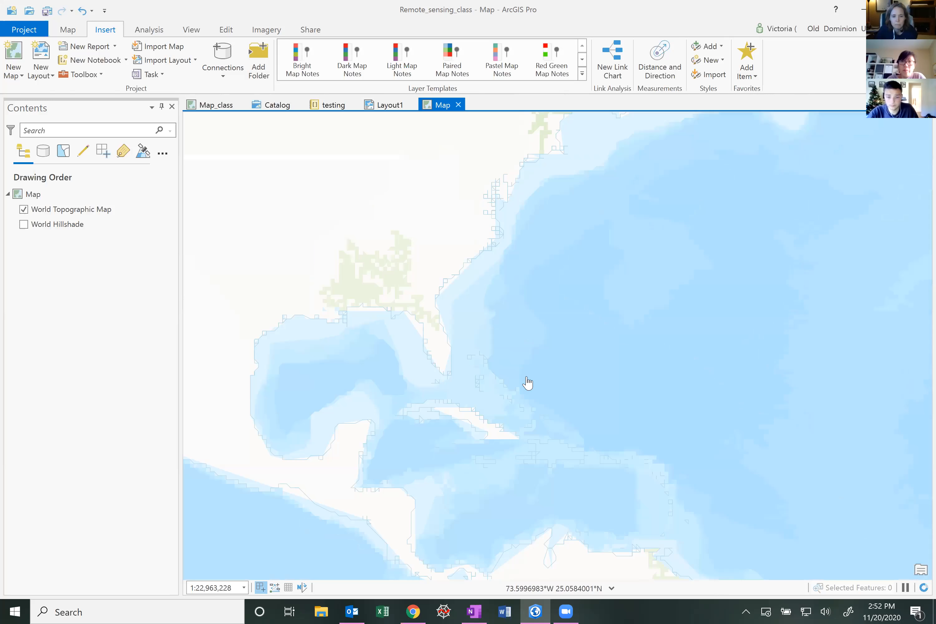
{"action": "scroll", "coordinate": [527, 383], "scroll_direction": "up", "scroll_amount": 1}
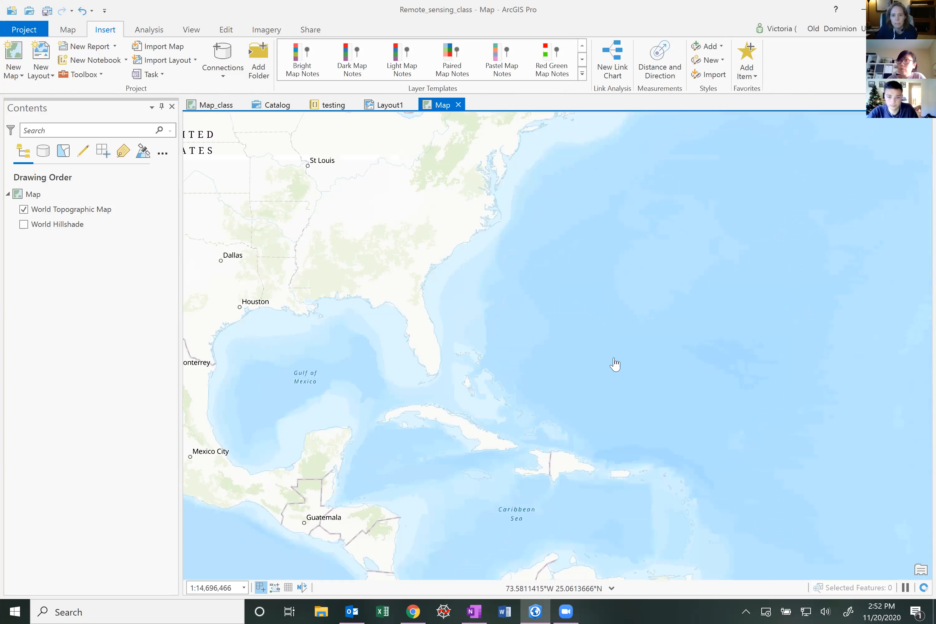
{"action": "scroll", "coordinate": [615, 365], "scroll_direction": "down", "scroll_amount": 1}
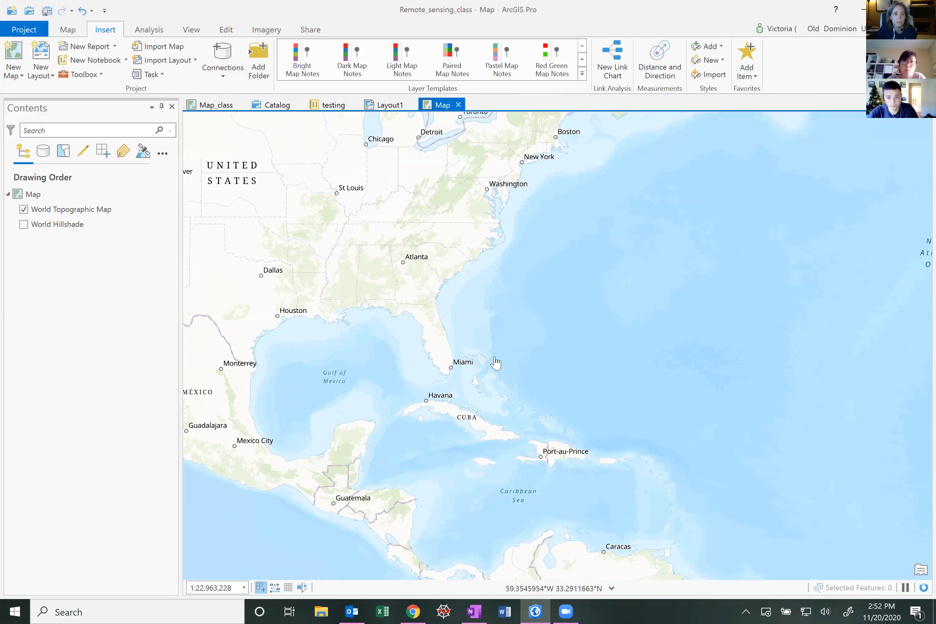
{"action": "left_click", "coordinate": [72, 32]}
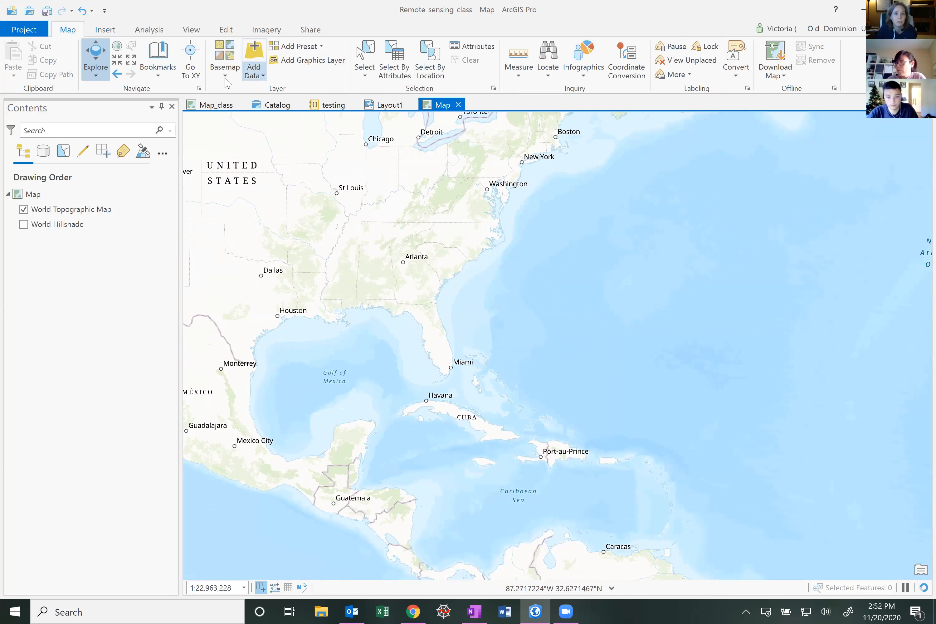
{"action": "left_click", "coordinate": [227, 80]}
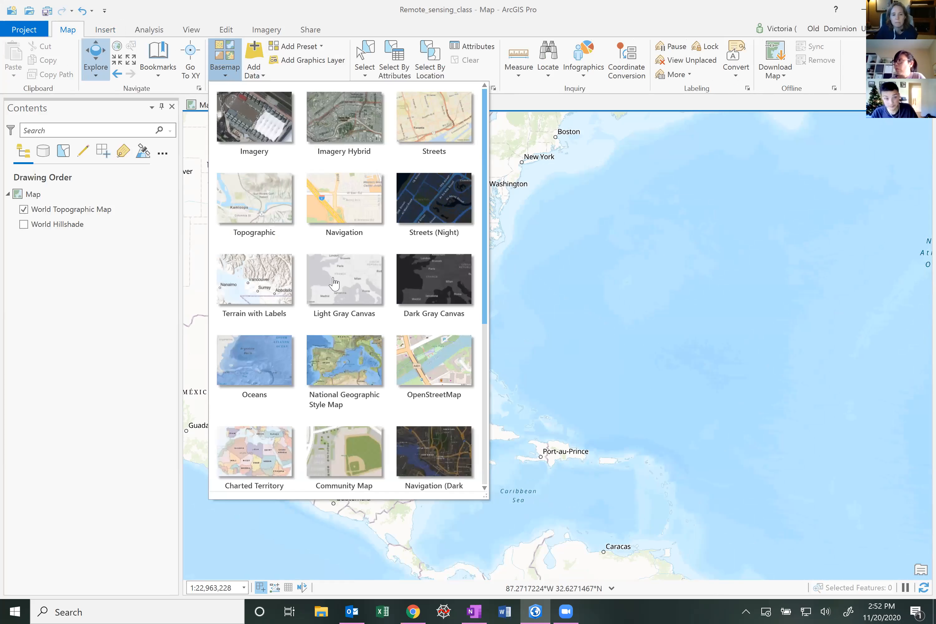
{"action": "left_click", "coordinate": [80, 298]}
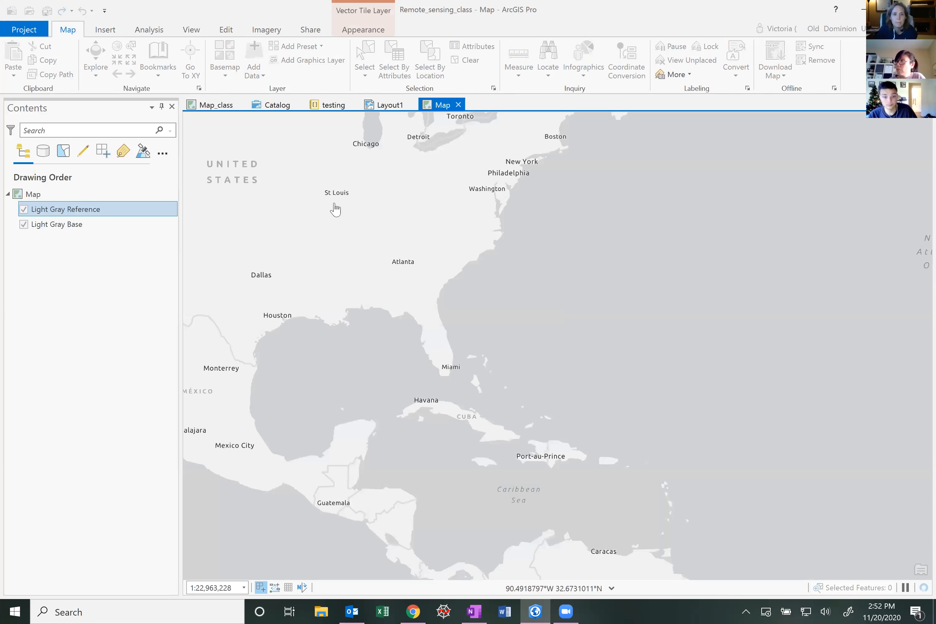
Draw a map frame of the new map at 1:22,963,228 in the layout's upper-right corner as a locator inset
{"action": "left_click", "coordinate": [380, 105]}
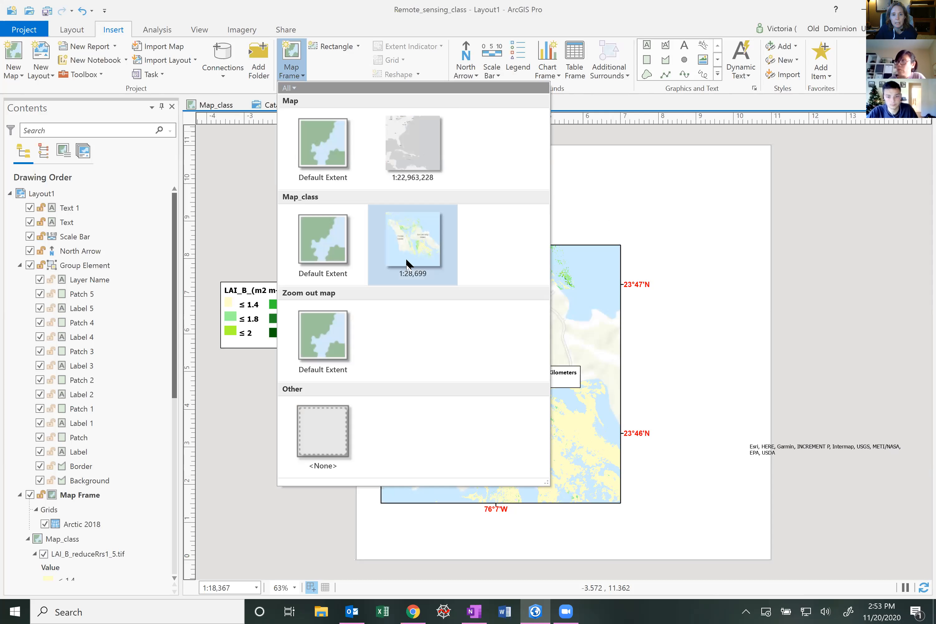
{"action": "left_click", "coordinate": [415, 144]}
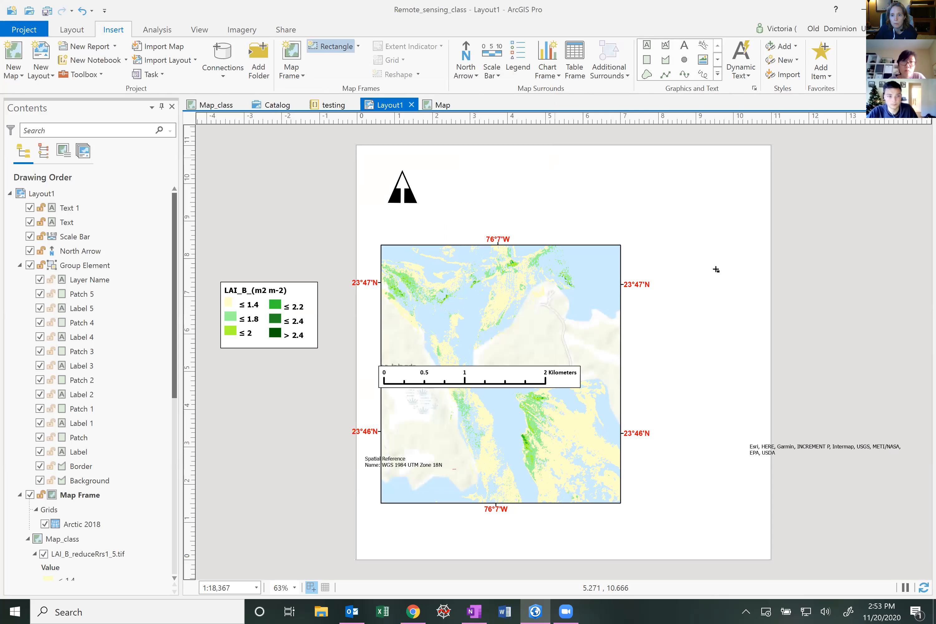
{"action": "left_click_drag", "start_coordinate": [750, 282], "coordinate": [823, 329]}
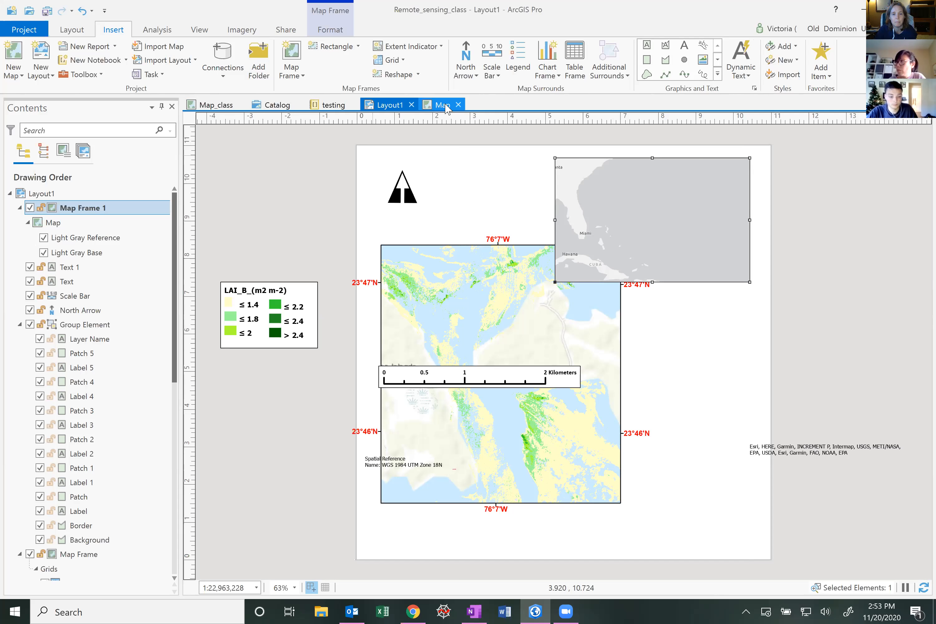
{"action": "left_click", "coordinate": [435, 107]}
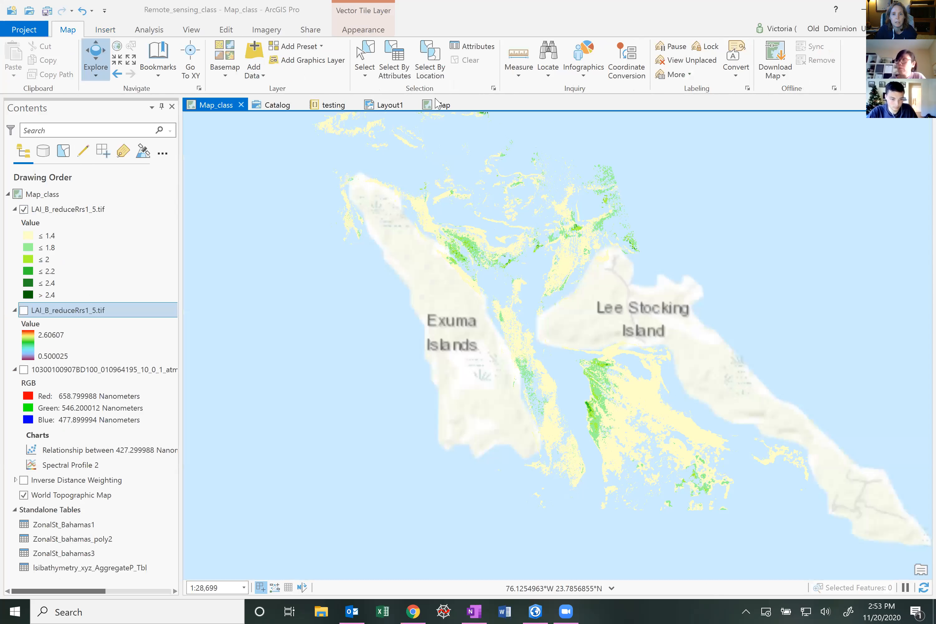
{"action": "left_click", "coordinate": [388, 105]}
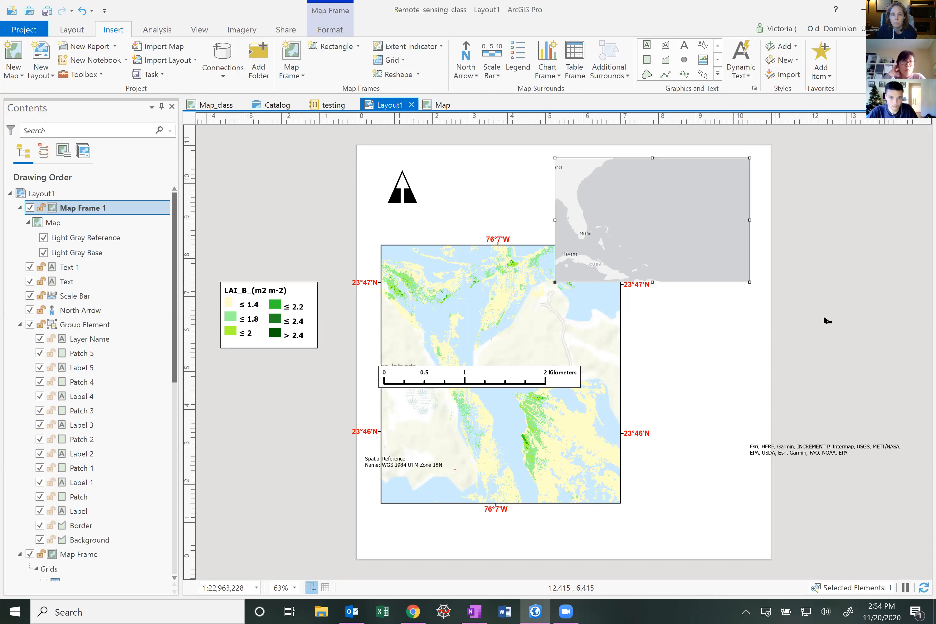
Open the layout export options, review the JPEG and BMP file types, and close the export pane
{"action": "left_click", "coordinate": [287, 30]}
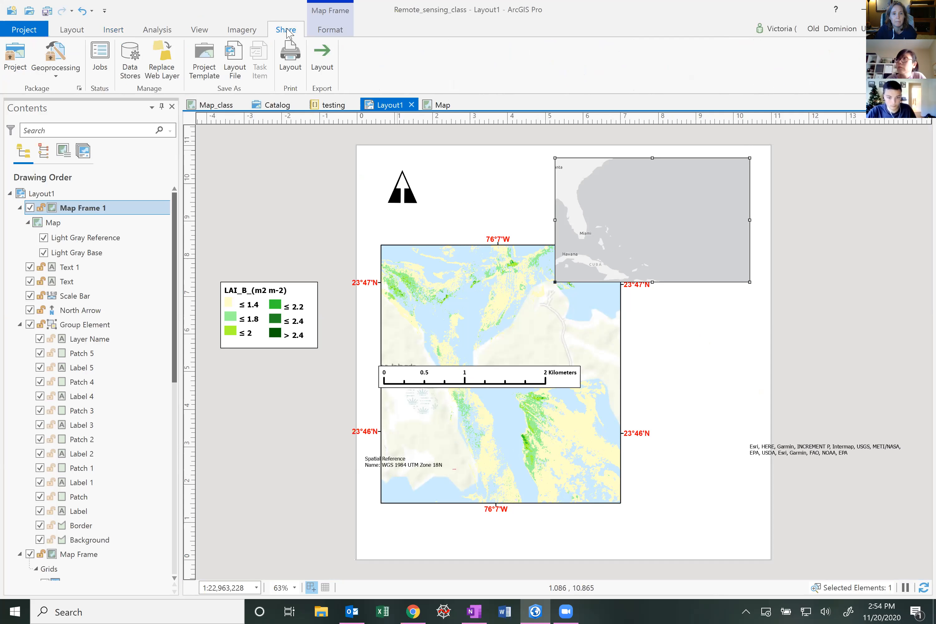
{"action": "left_click", "coordinate": [325, 55]}
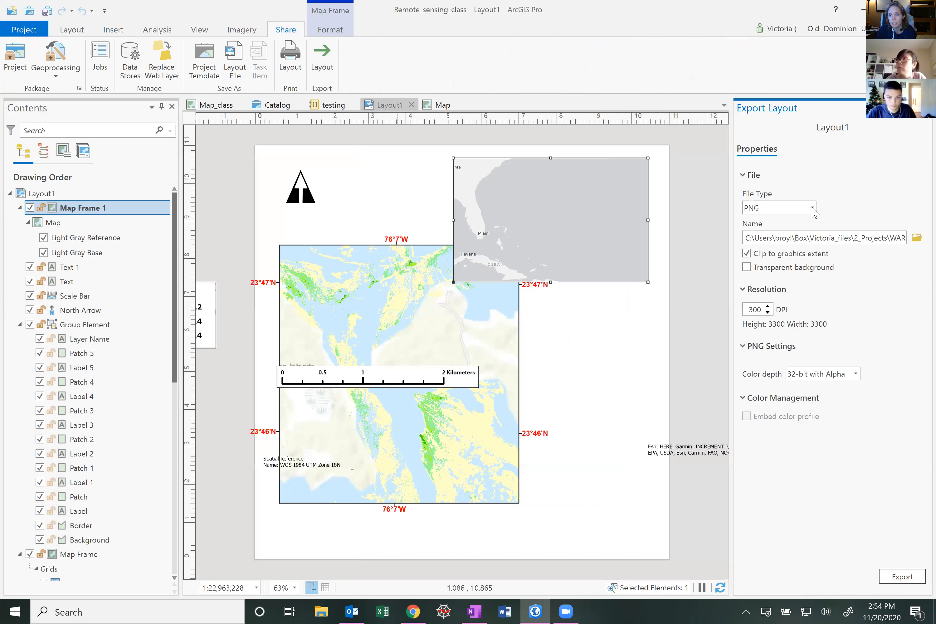
{"action": "left_click", "coordinate": [812, 208]}
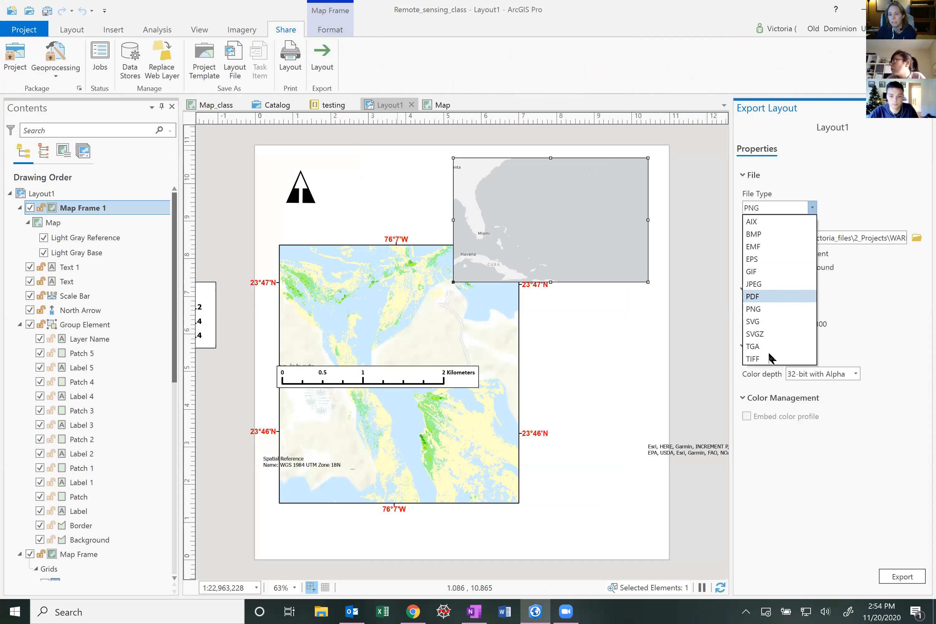
{"action": "left_click", "coordinate": [769, 283]}
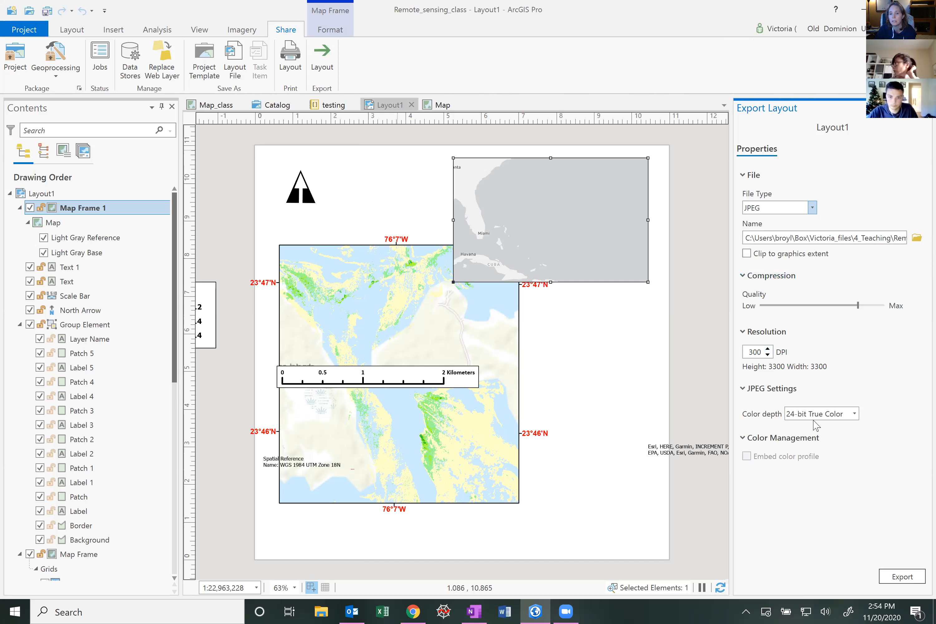
{"action": "left_click", "coordinate": [812, 208]}
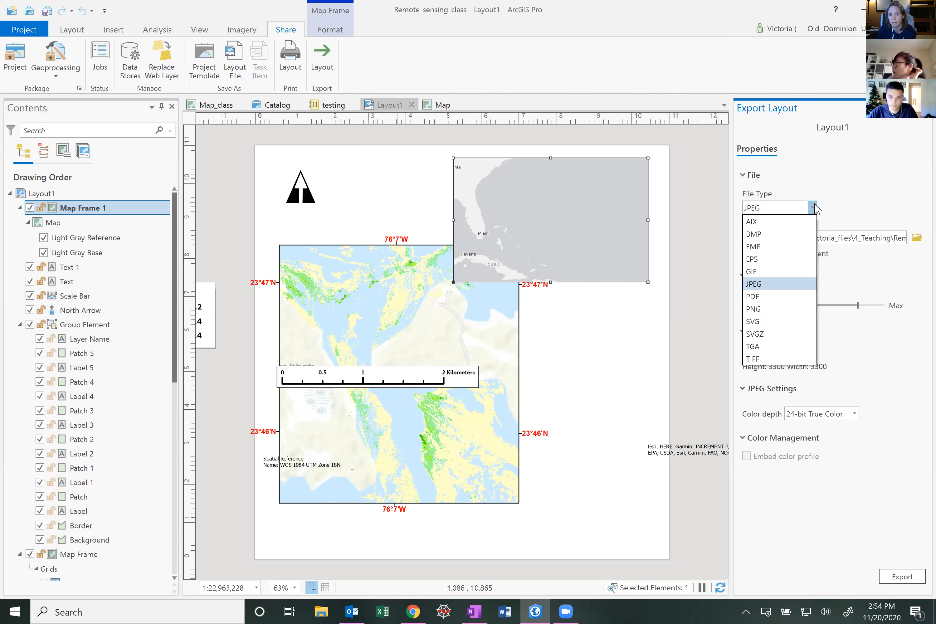
{"action": "left_click", "coordinate": [789, 235]}
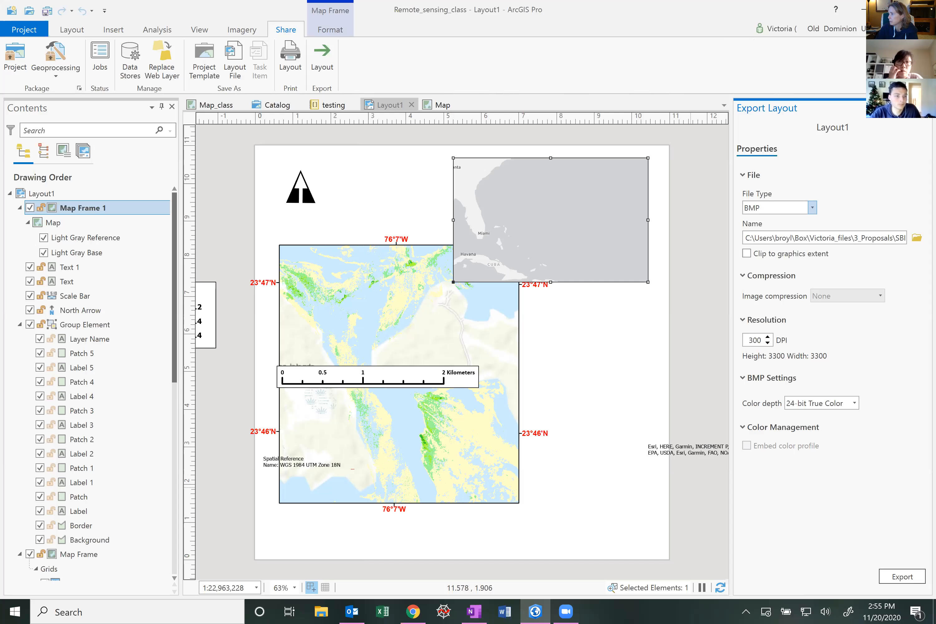
{"action": "key", "text": "alt+Tab"}
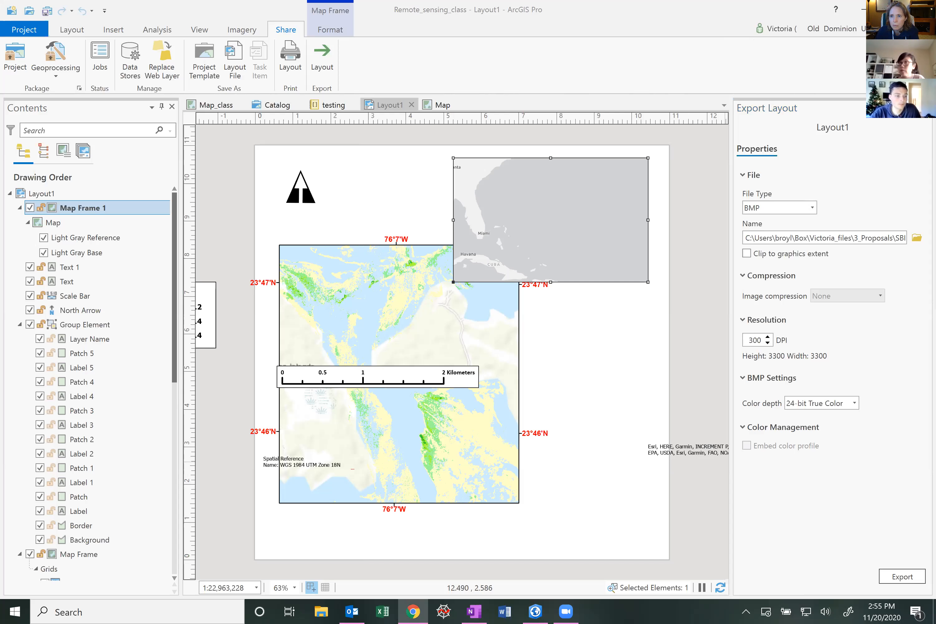
{"action": "left_click", "coordinate": [926, 107]}
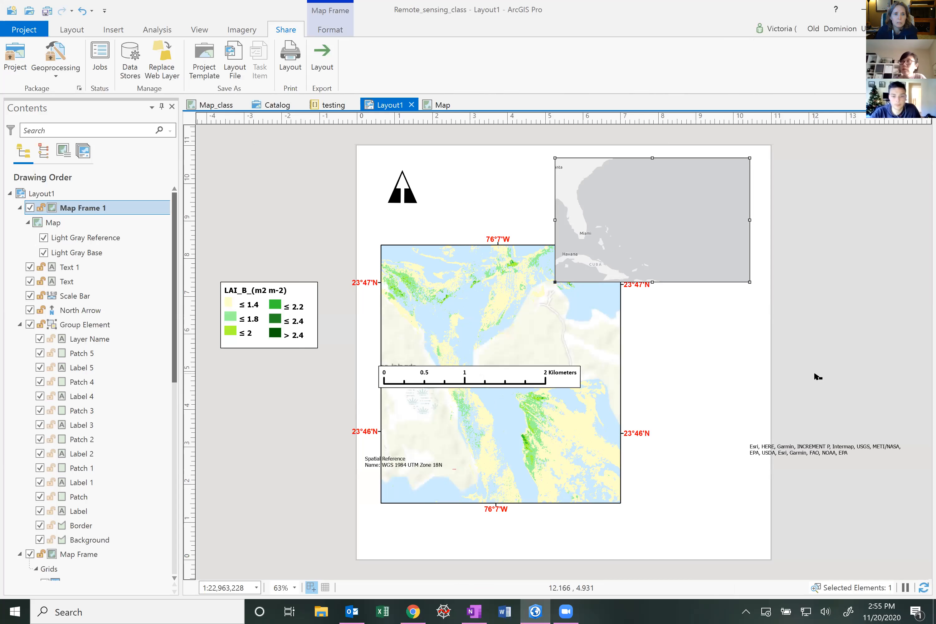
{"action": "left_click", "coordinate": [68, 29]}
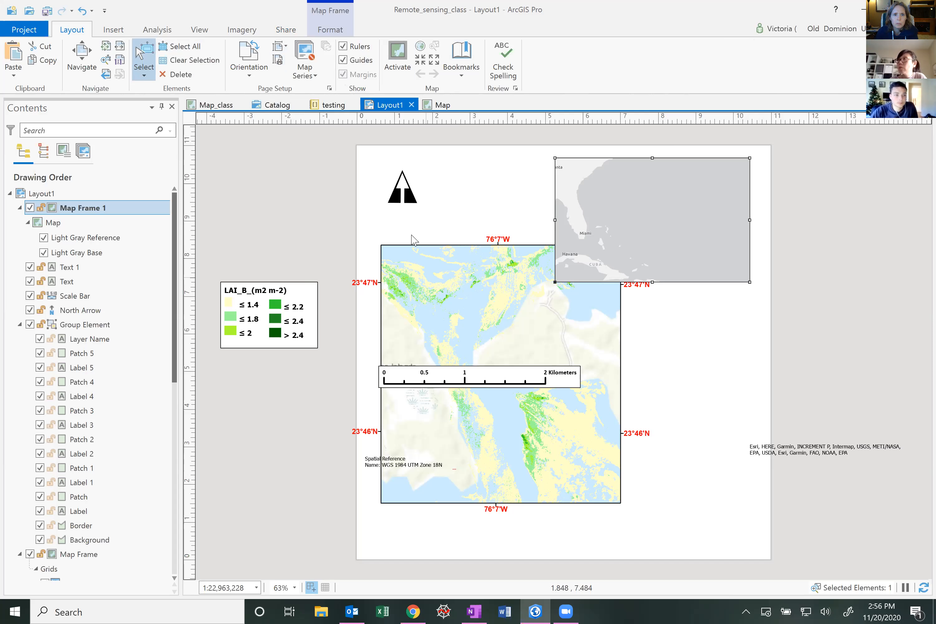
{"action": "left_click", "coordinate": [342, 60]}
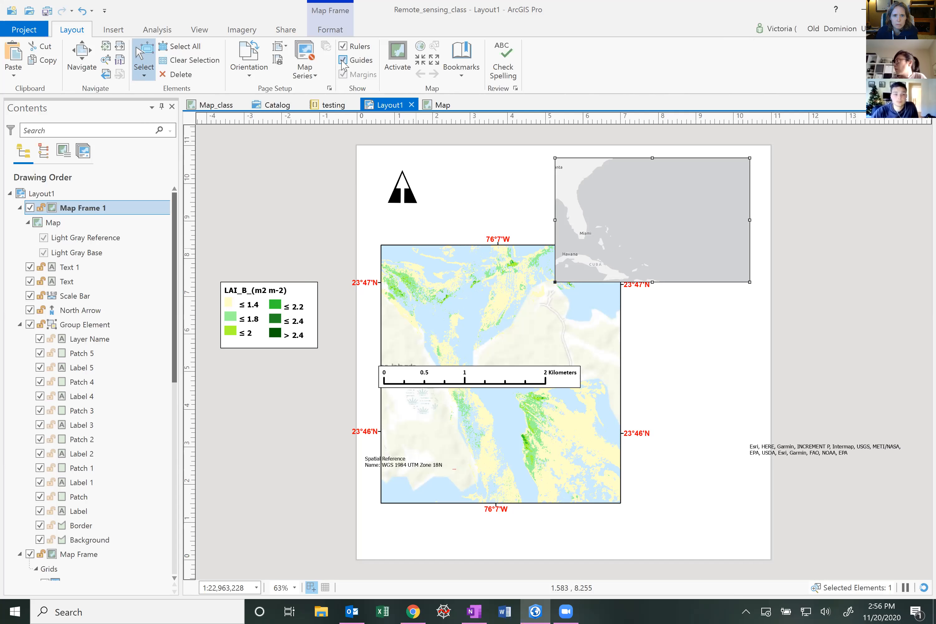
{"action": "left_click", "coordinate": [344, 47]}
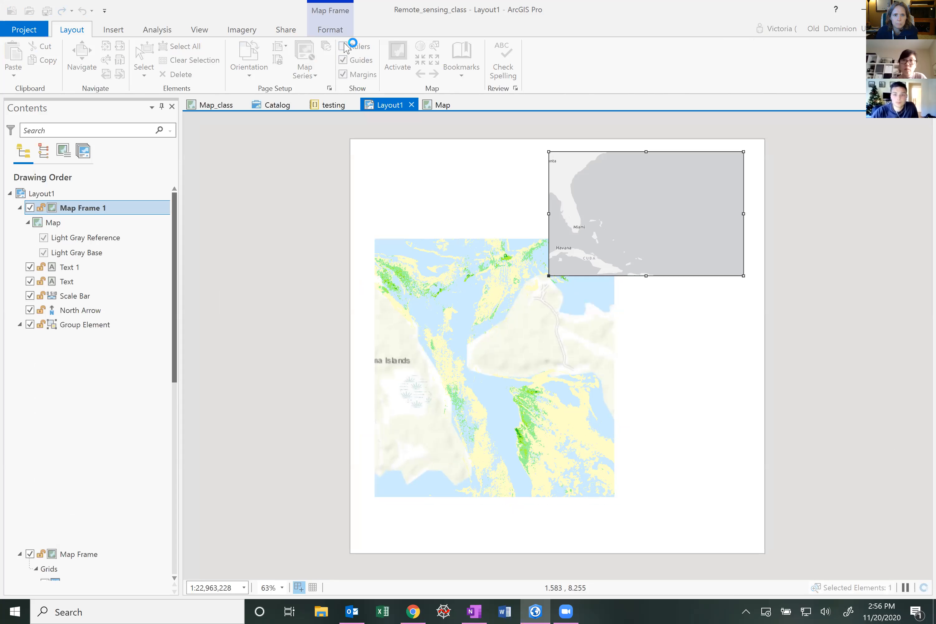
{"action": "left_click", "coordinate": [343, 47]}
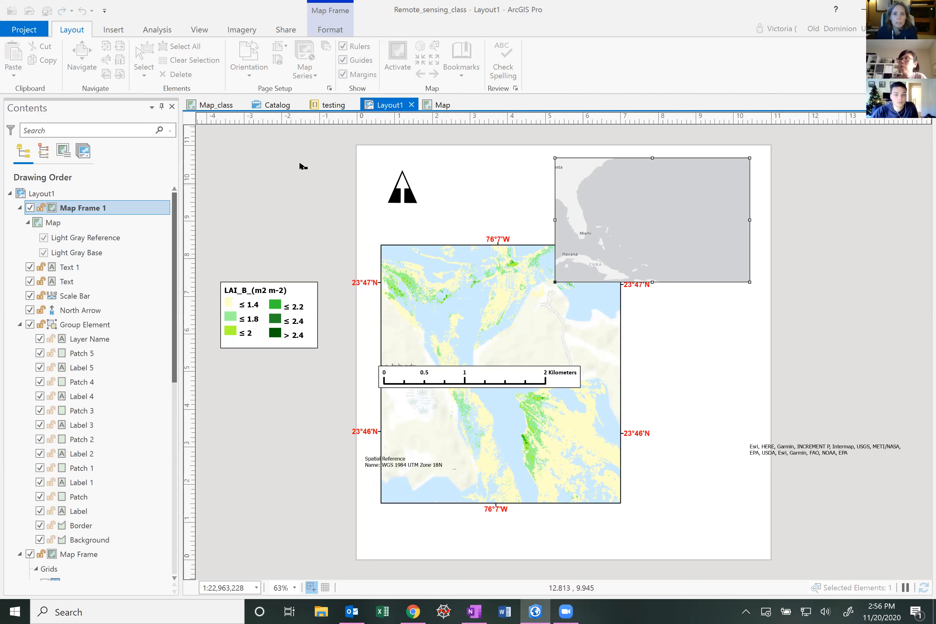
Draw a rectangle graphic framing the whole layout page
{"action": "left_click", "coordinate": [117, 32]}
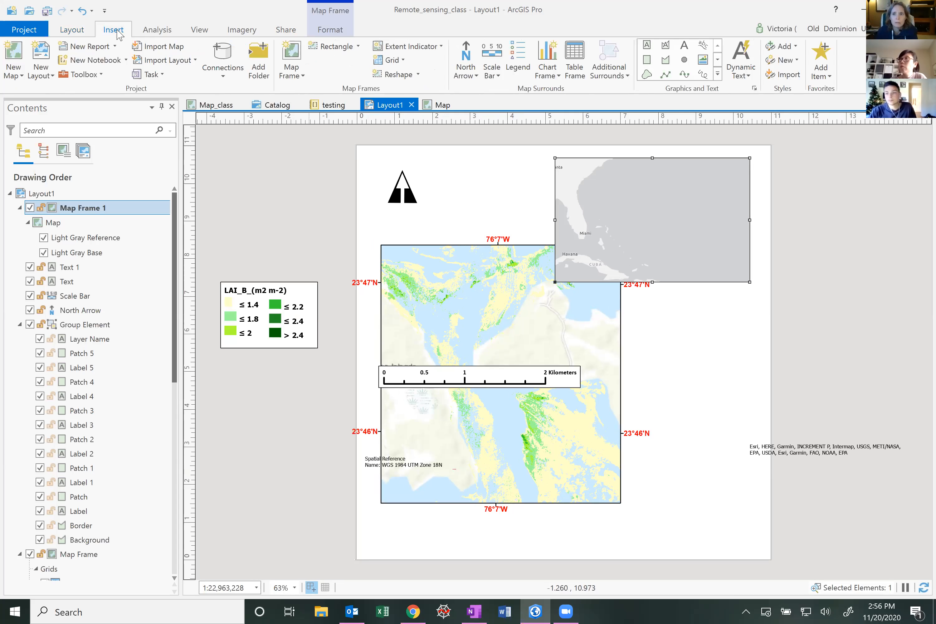
{"action": "left_click", "coordinate": [651, 62]}
{"action": "left_click_drag", "start_coordinate": [367, 156], "coordinate": [756, 534]}
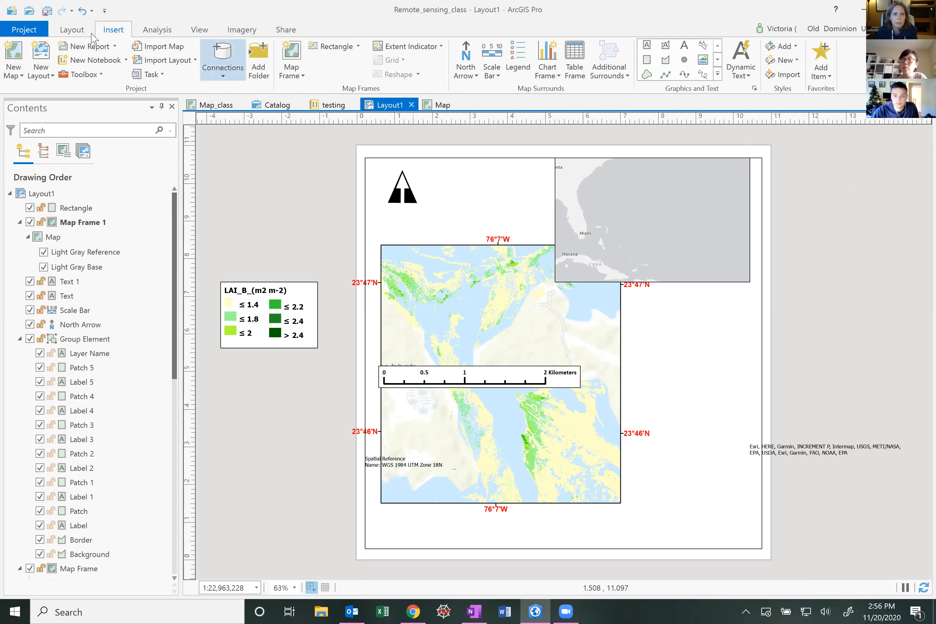
{"action": "left_click", "coordinate": [75, 32]}
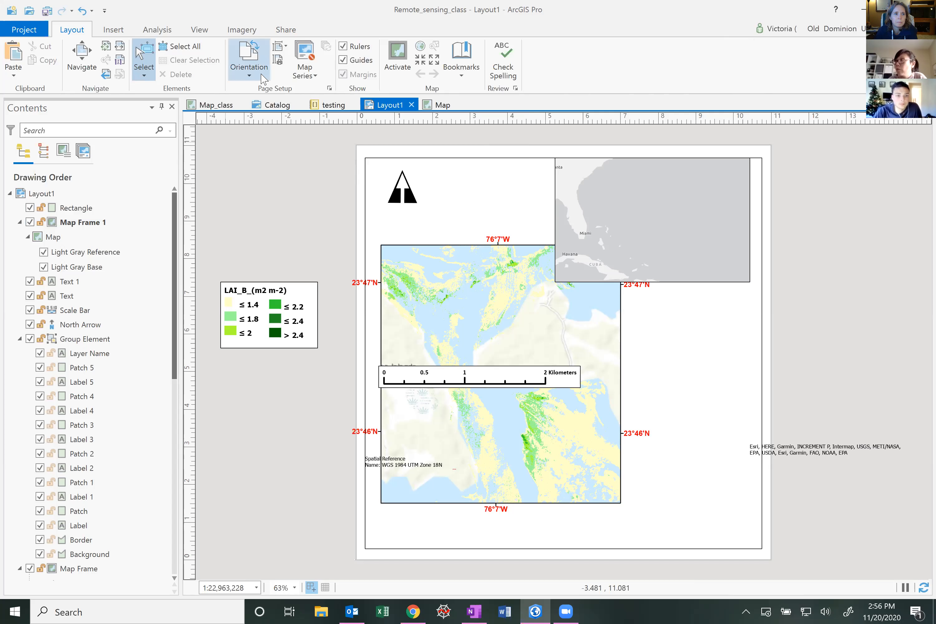
Change the layout page size to 8.5 by 11 inches in the layout properties
{"action": "left_click", "coordinate": [44, 194]}
{"action": "right_click", "coordinate": [43, 194]}
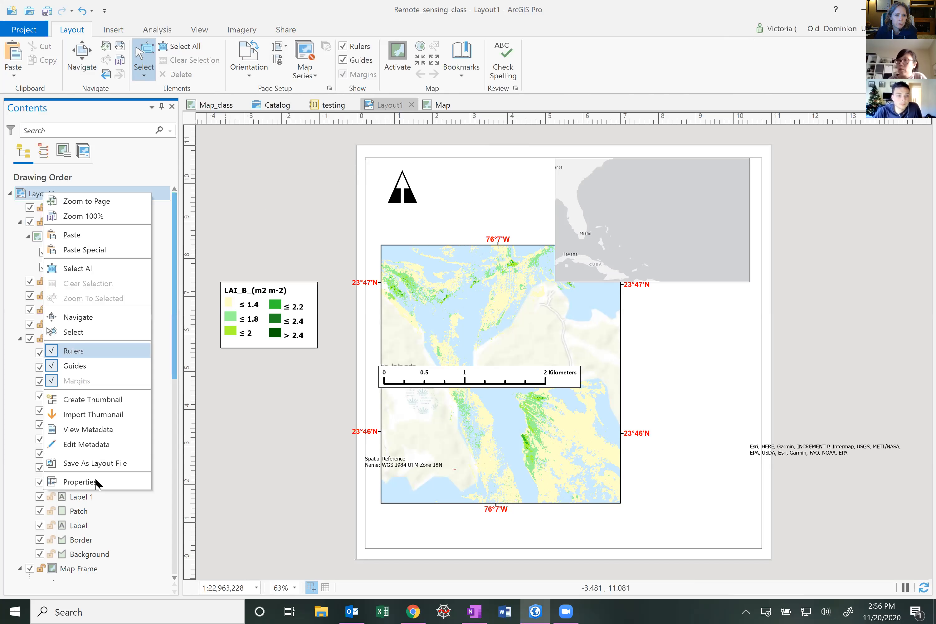
{"action": "key", "text": "Return"}
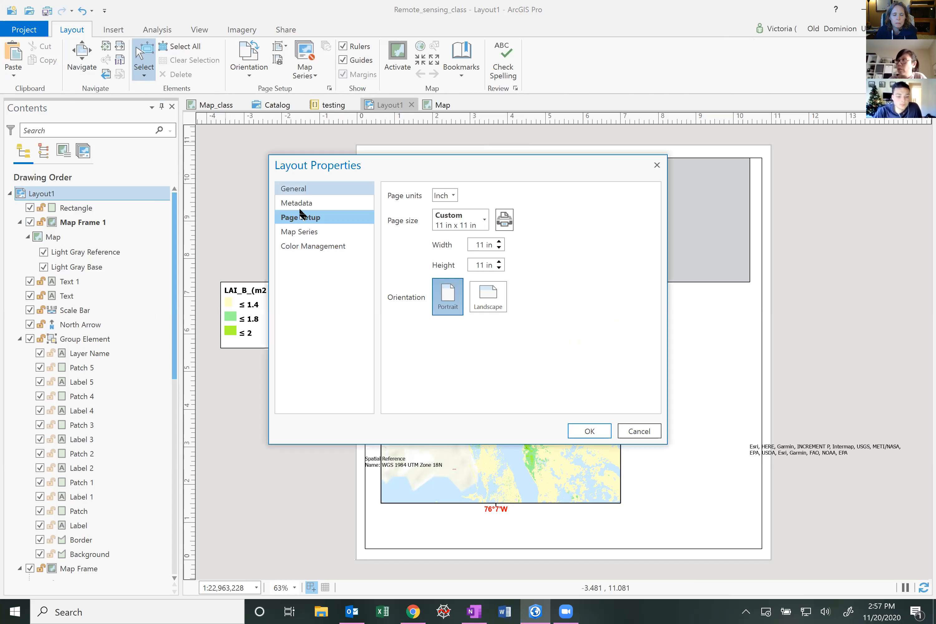
{"action": "left_click", "coordinate": [483, 226]}
{"action": "scroll", "coordinate": [466, 249], "scroll_direction": "up", "scroll_amount": 3}
{"action": "left_click", "coordinate": [465, 250]}
{"action": "left_click", "coordinate": [600, 428]}
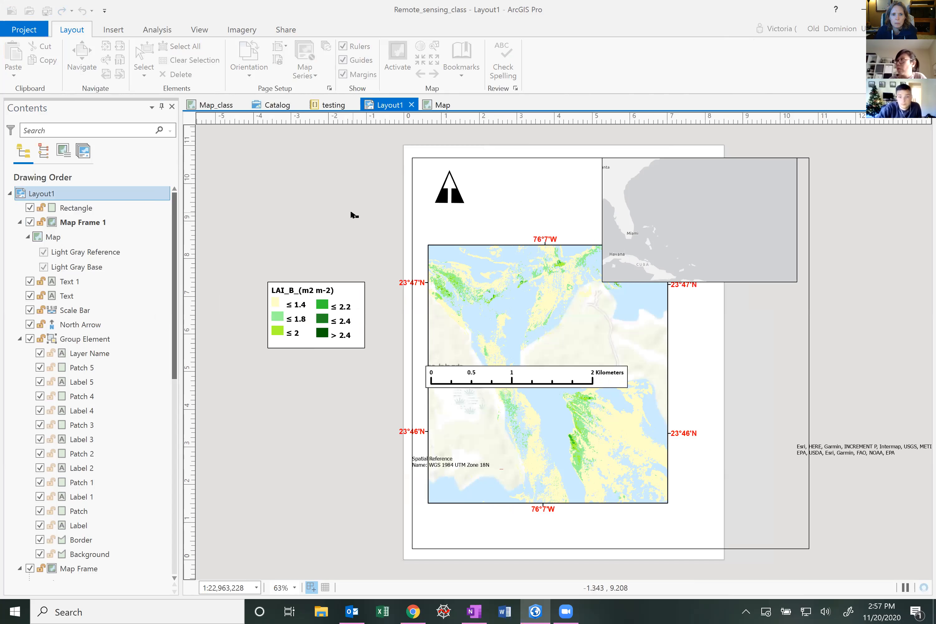
Select the page-framing rectangle graphic and delete it from the layout
{"action": "right_click", "coordinate": [357, 77]}
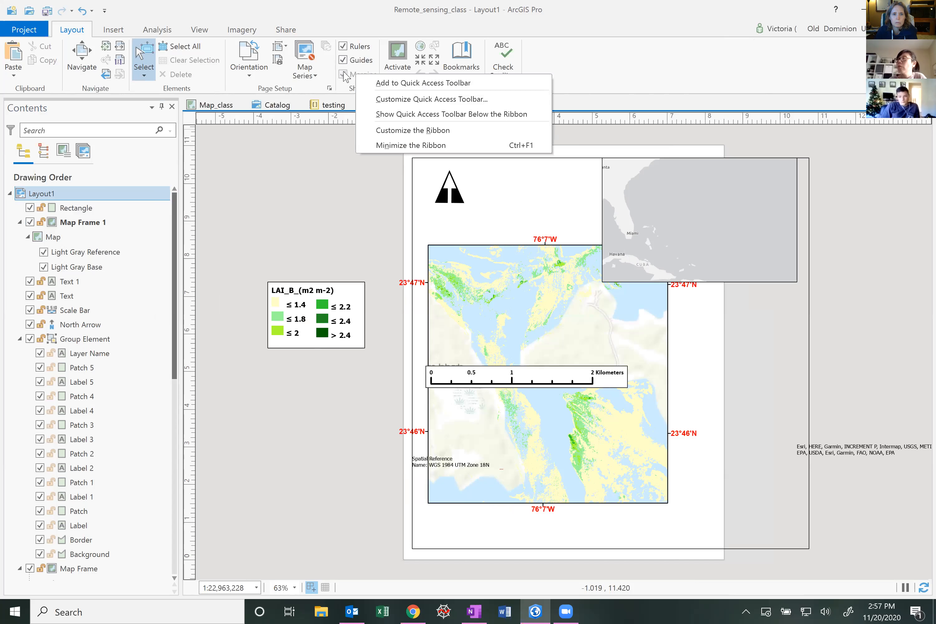
{"action": "left_click", "coordinate": [344, 73]}
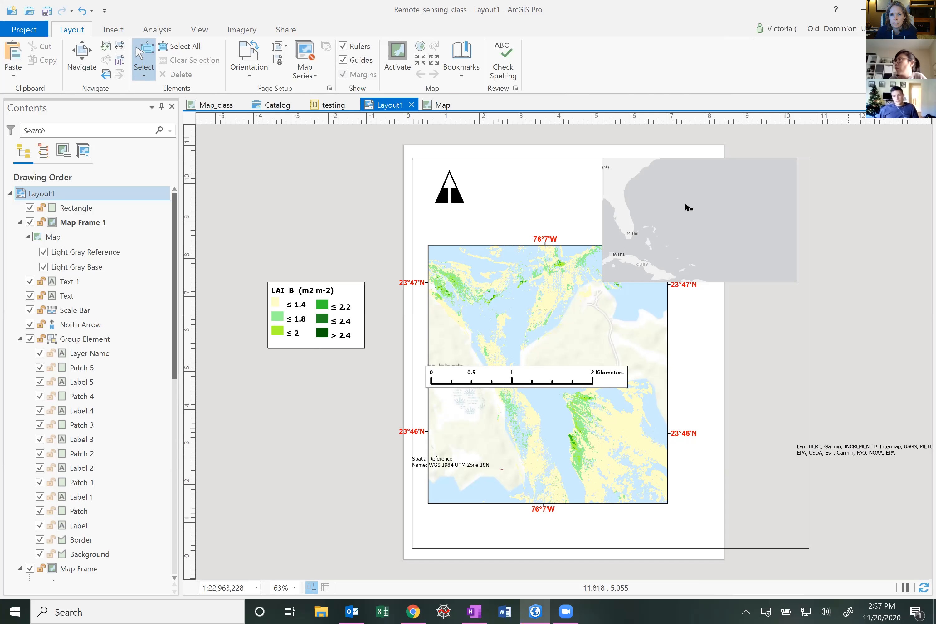
{"action": "left_click", "coordinate": [722, 261]}
{"action": "left_click_drag", "start_coordinate": [697, 218], "coordinate": [595, 232]}
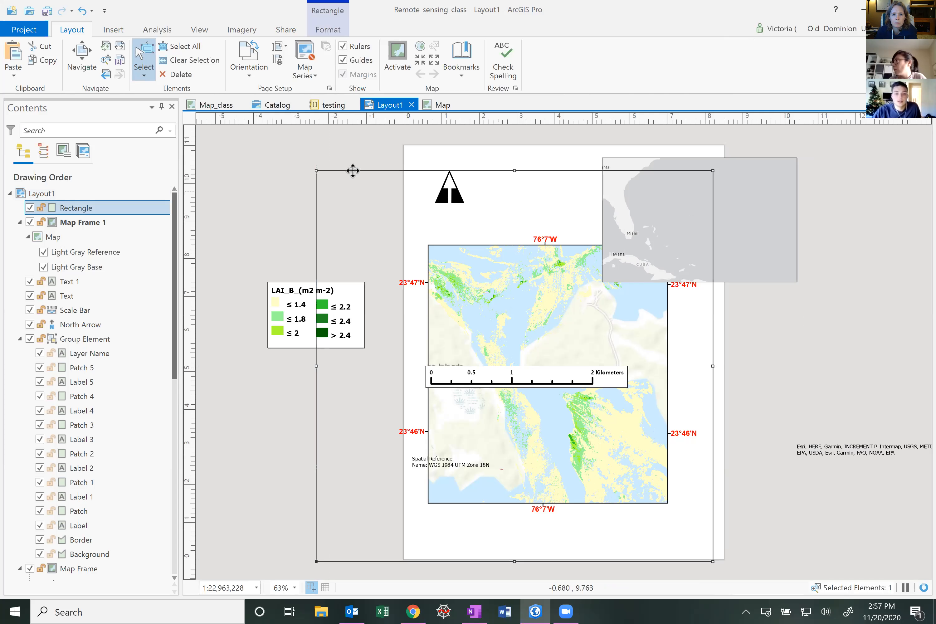
{"action": "key", "text": "Delete"}
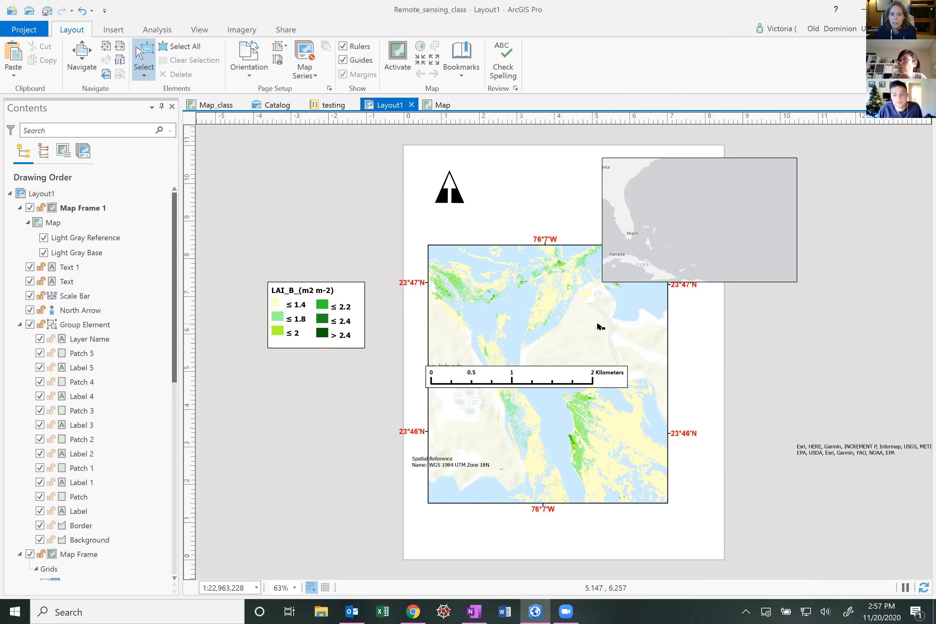
Resize the main LAI map frame into a narrow portrait frame about 3.4 in wide and 7 in tall
{"action": "left_click", "coordinate": [544, 311]}
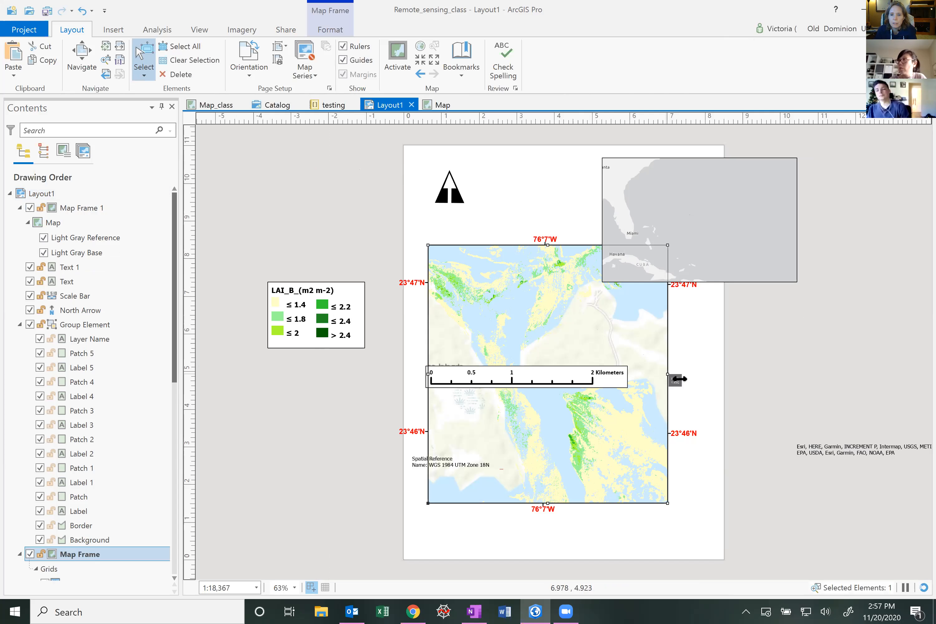
{"action": "left_click_drag", "start_coordinate": [666, 373], "coordinate": [665, 375]}
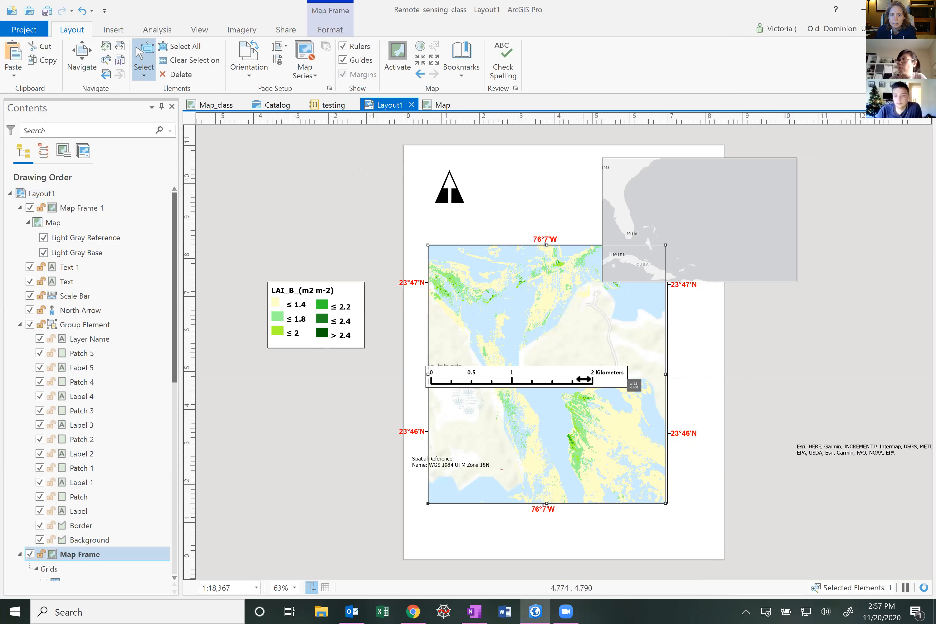
{"action": "left_click_drag", "start_coordinate": [584, 378], "coordinate": [583, 379]}
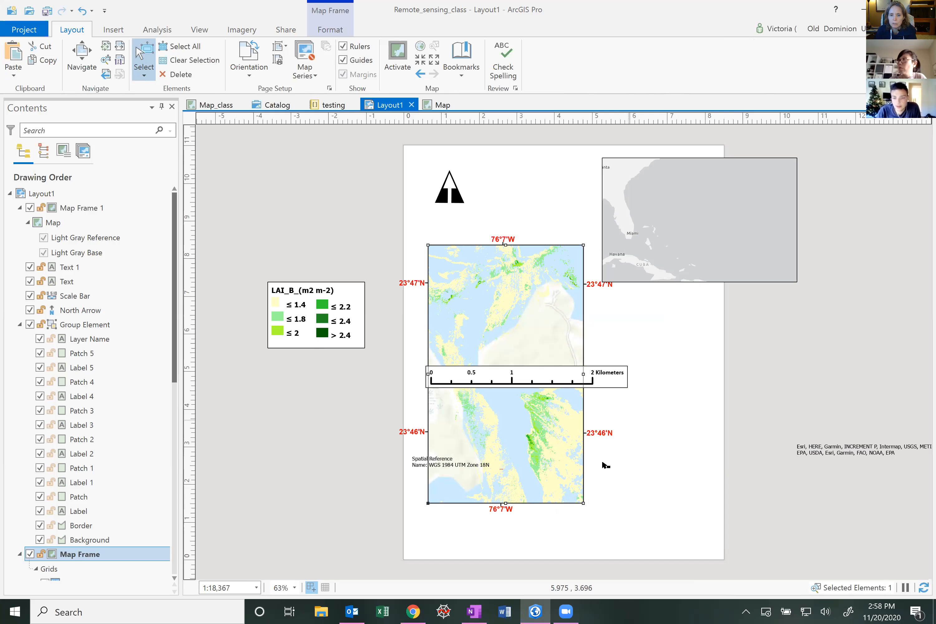
{"action": "left_click_drag", "start_coordinate": [583, 503], "coordinate": [518, 347]}
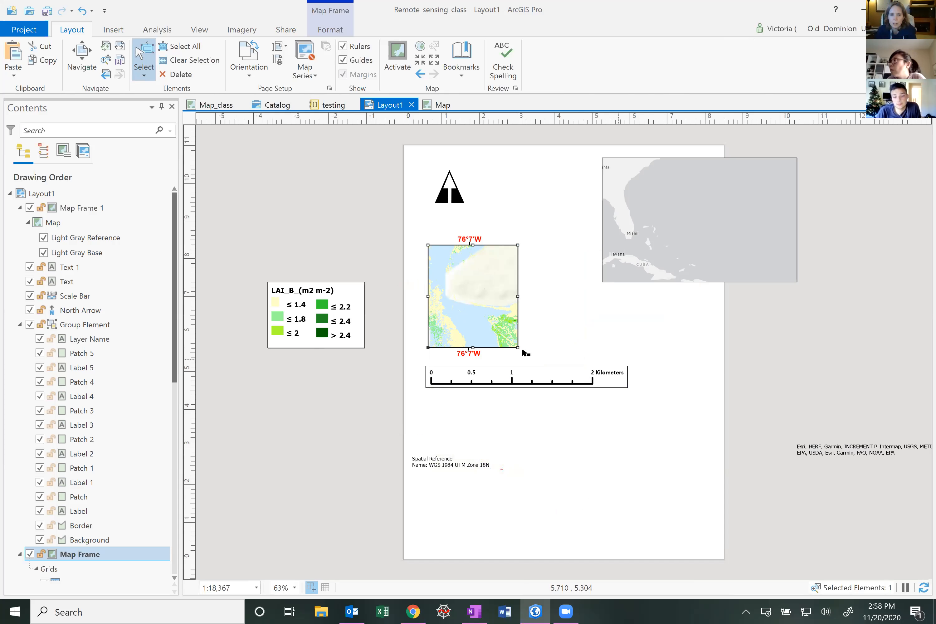
{"action": "left_click_drag", "start_coordinate": [518, 348], "coordinate": [703, 506]}
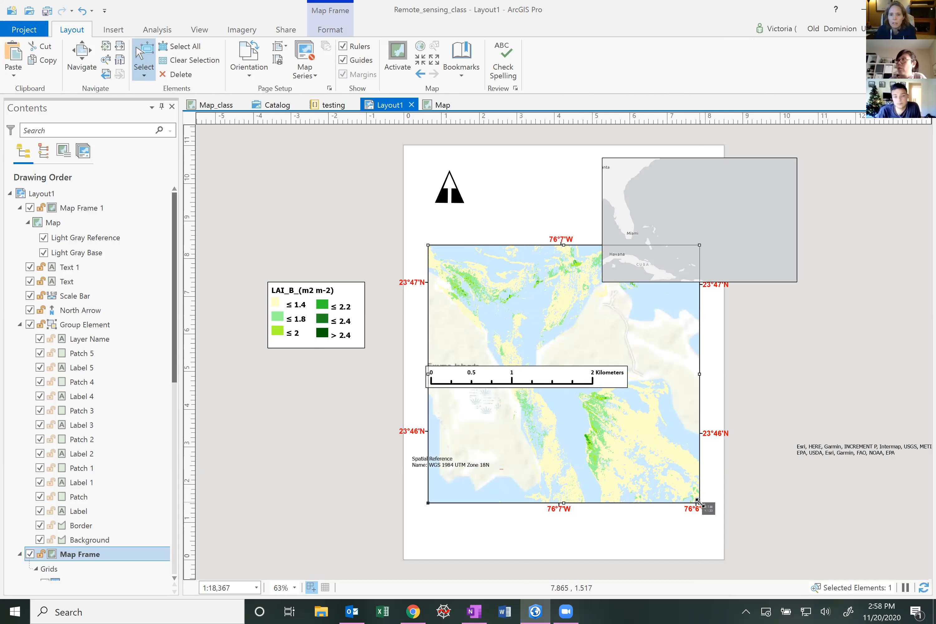
{"action": "left_click_drag", "start_coordinate": [699, 503], "coordinate": [554, 502]}
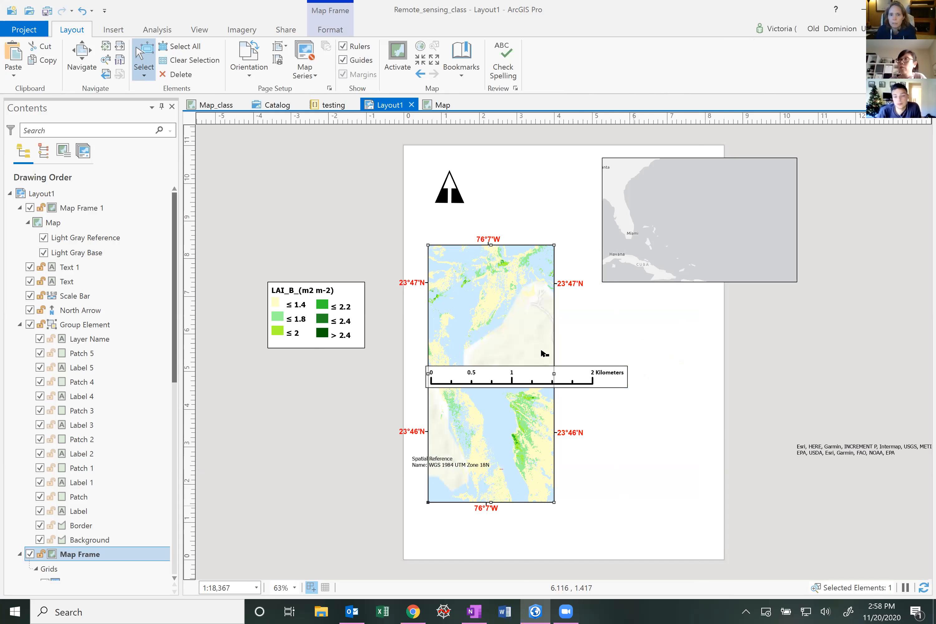
Move the main map frame up so its top aligns with the page's upper edge
{"action": "right_click", "coordinate": [519, 306]}
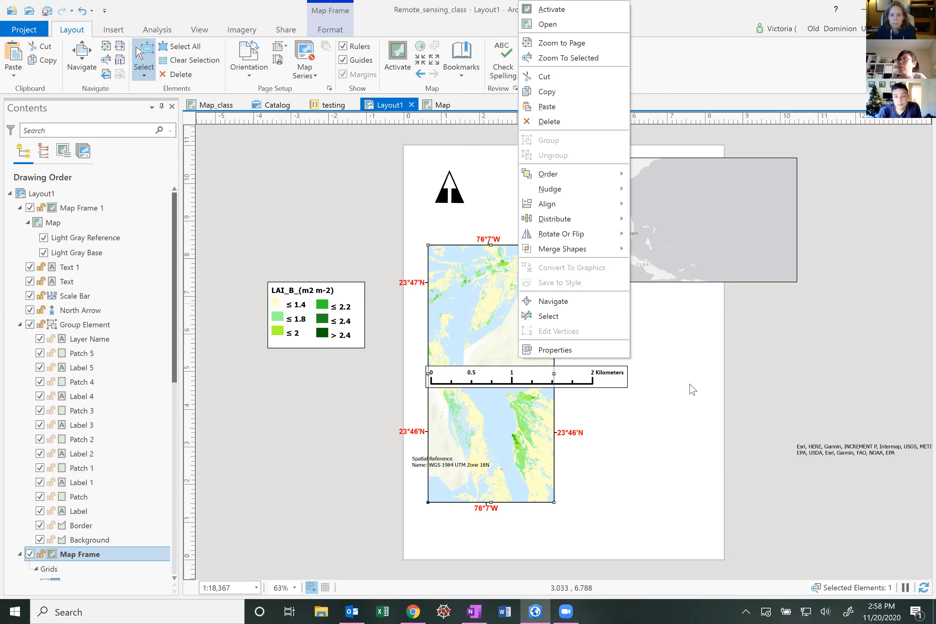
{"action": "left_click", "coordinate": [321, 313]}
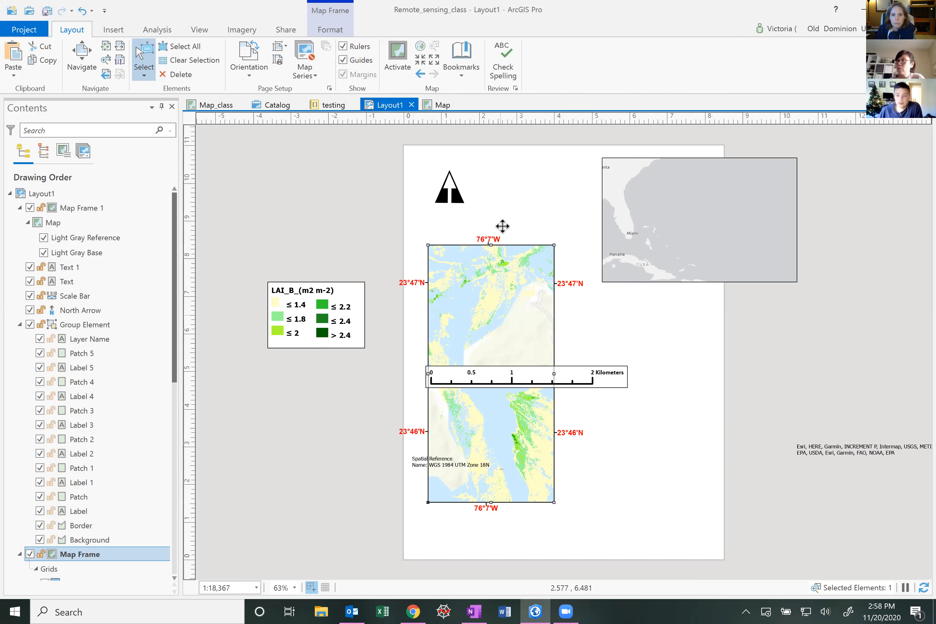
{"action": "left_click_drag", "start_coordinate": [501, 314], "coordinate": [502, 226]}
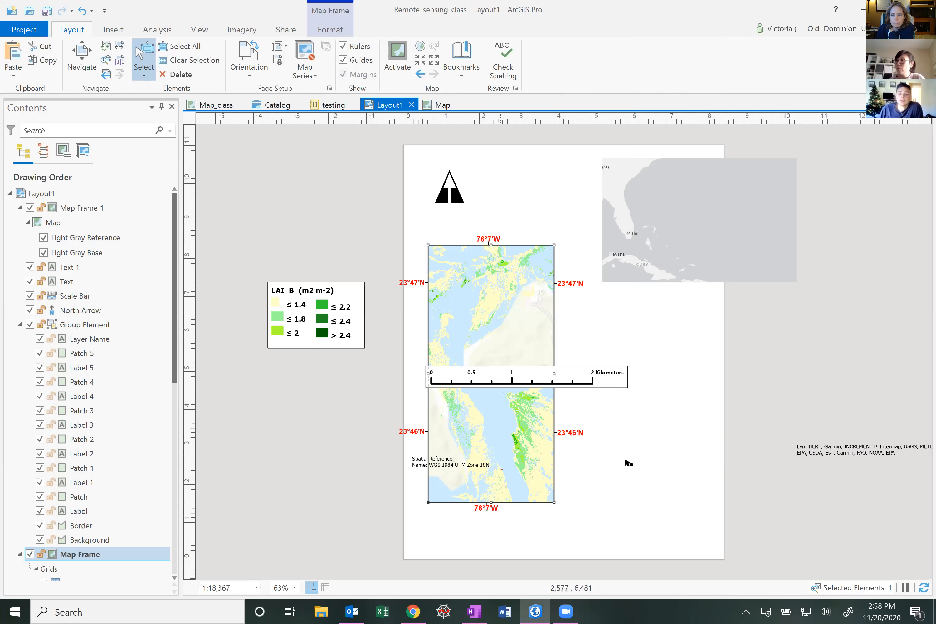
{"action": "left_click", "coordinate": [664, 491]}
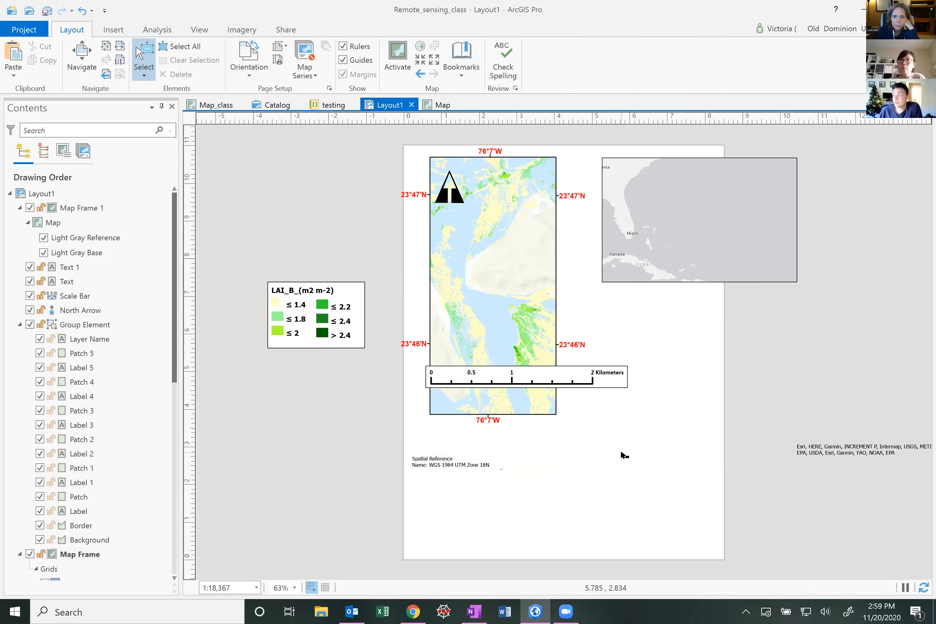
{"action": "scroll", "coordinate": [622, 452], "scroll_direction": "down", "scroll_amount": 2}
{"action": "scroll", "coordinate": [628, 428], "scroll_direction": "up", "scroll_amount": 3}
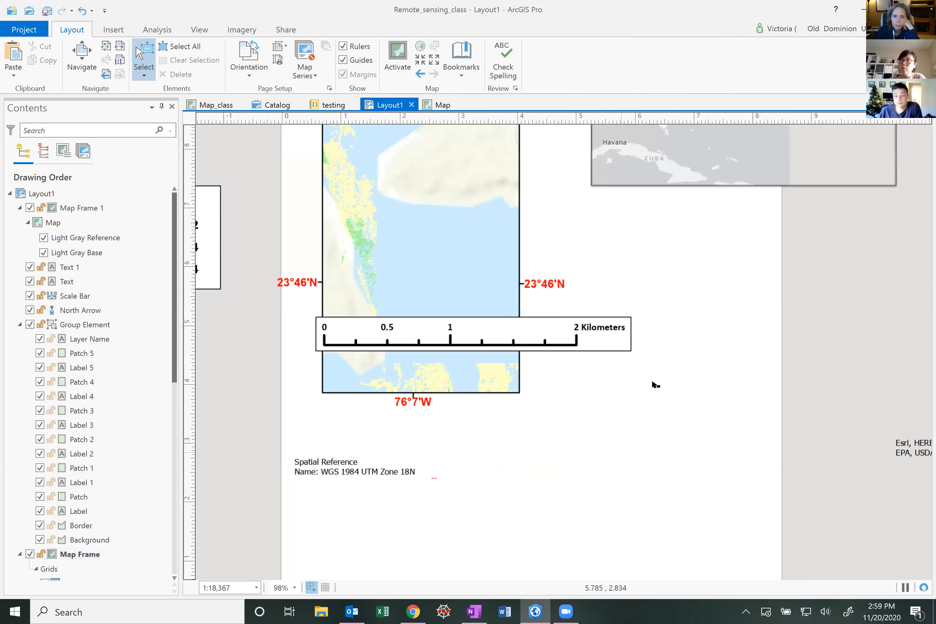
{"action": "scroll", "coordinate": [651, 382], "scroll_direction": "down", "scroll_amount": 1}
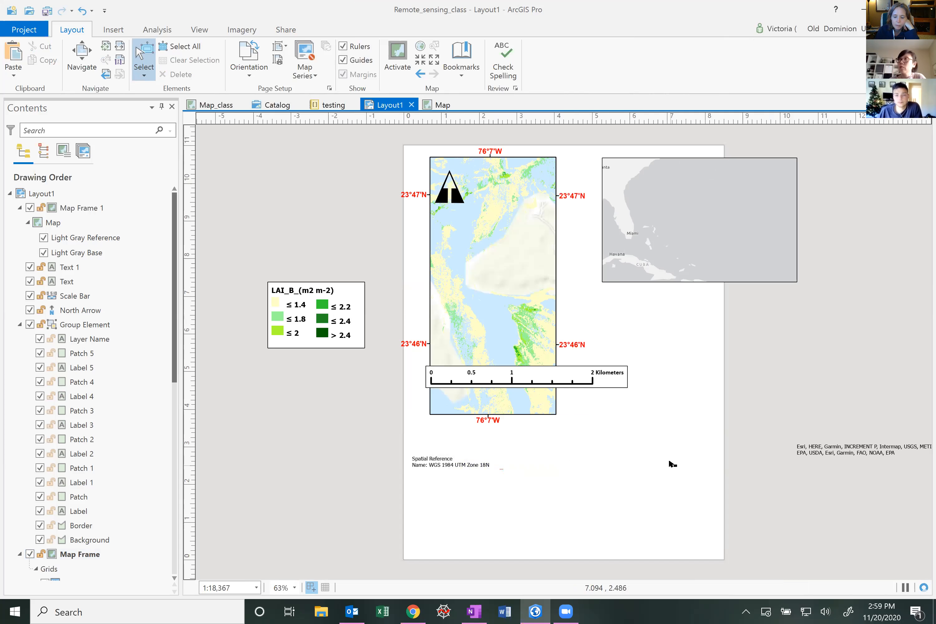